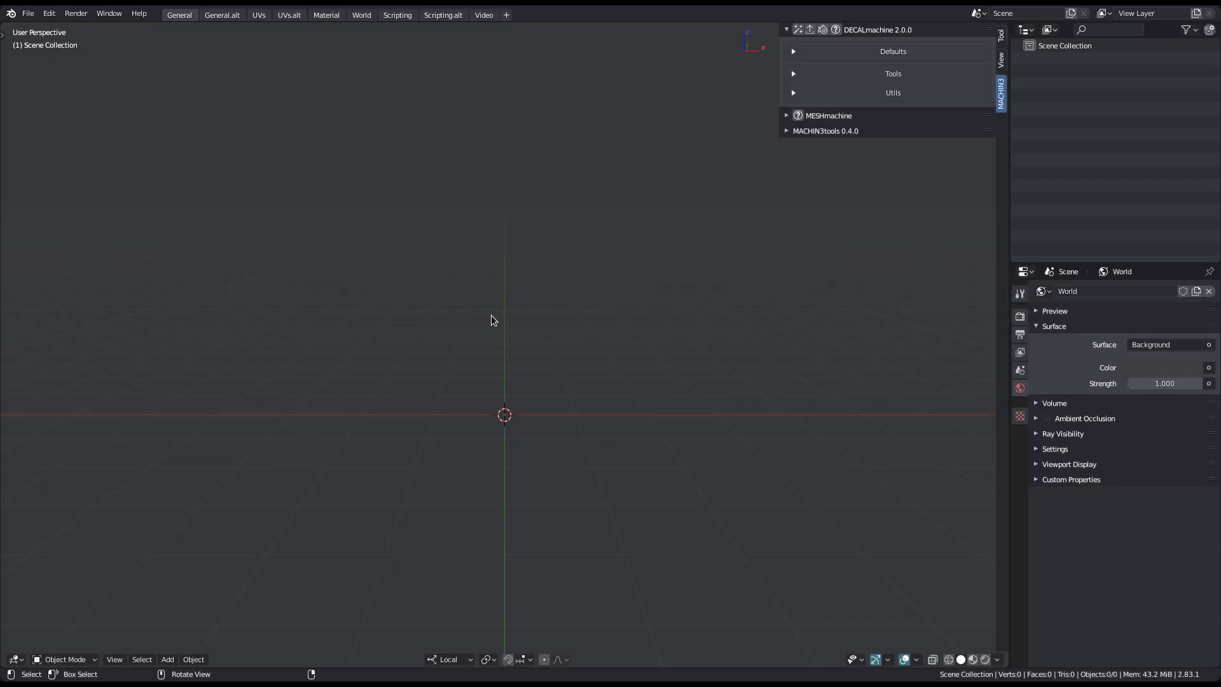
Step: Enable the decal, atlas and trim sheet creation tools, initialize a new trim sheet and focus the view on it
middle_drag(491, 318, 527, 359)
click(799, 29)
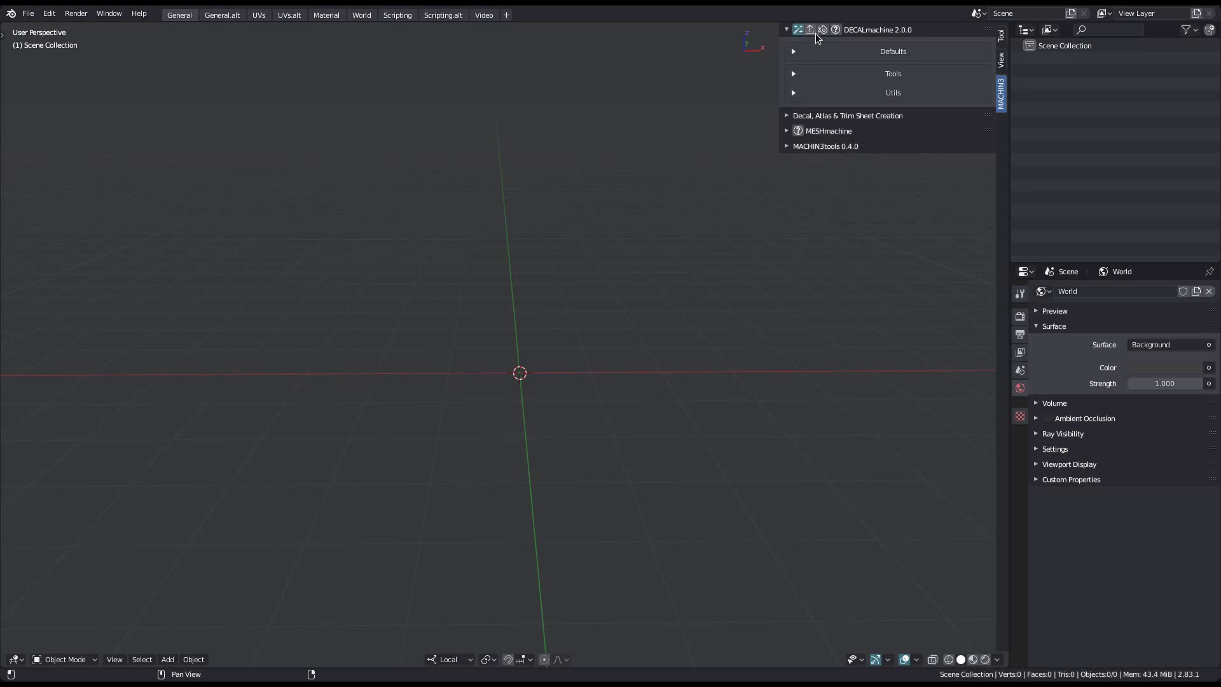
click(852, 117)
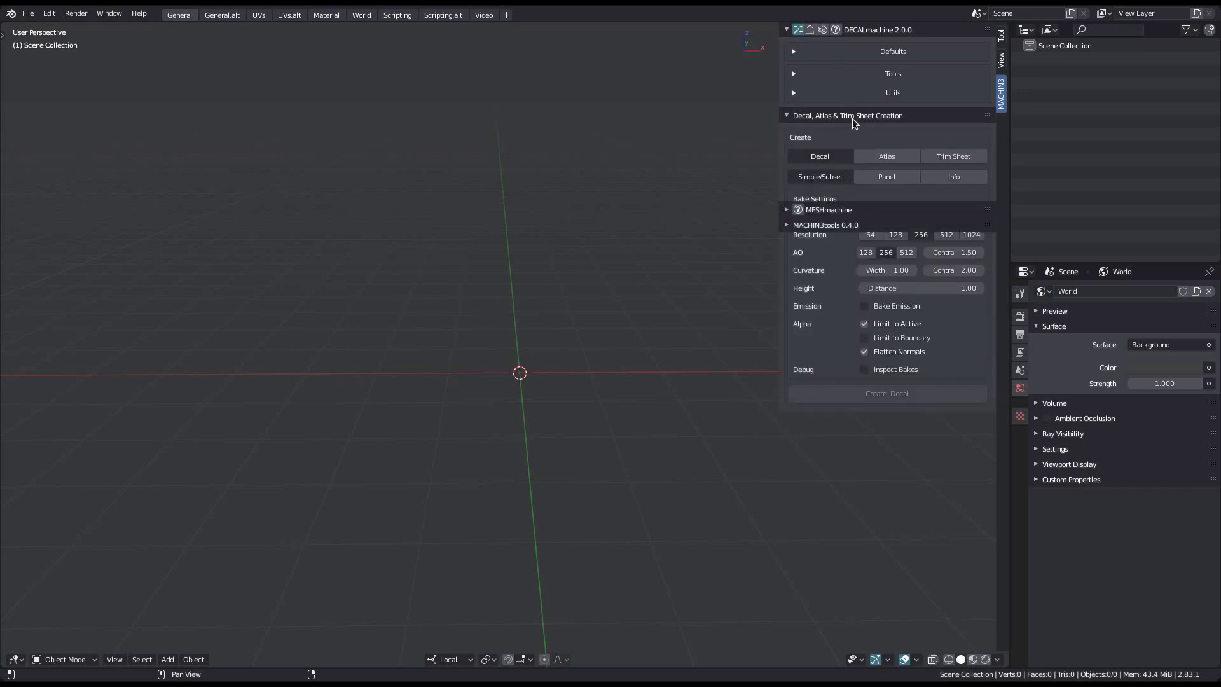
click(946, 156)
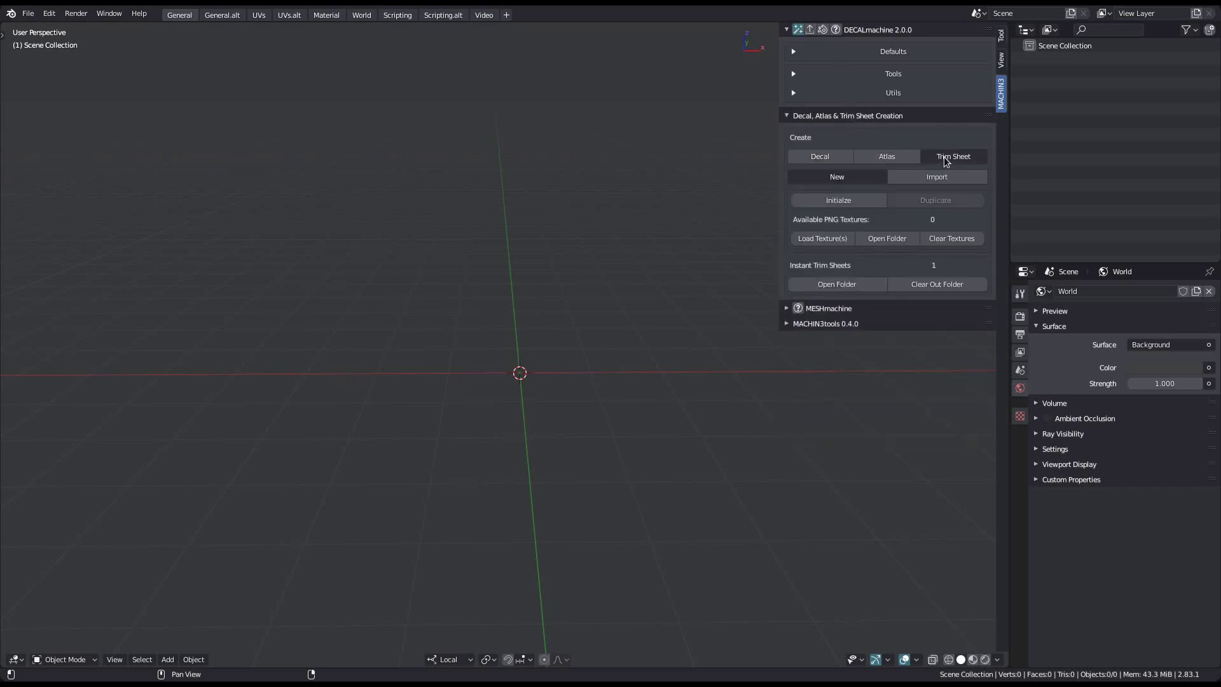
click(851, 202)
key(f)
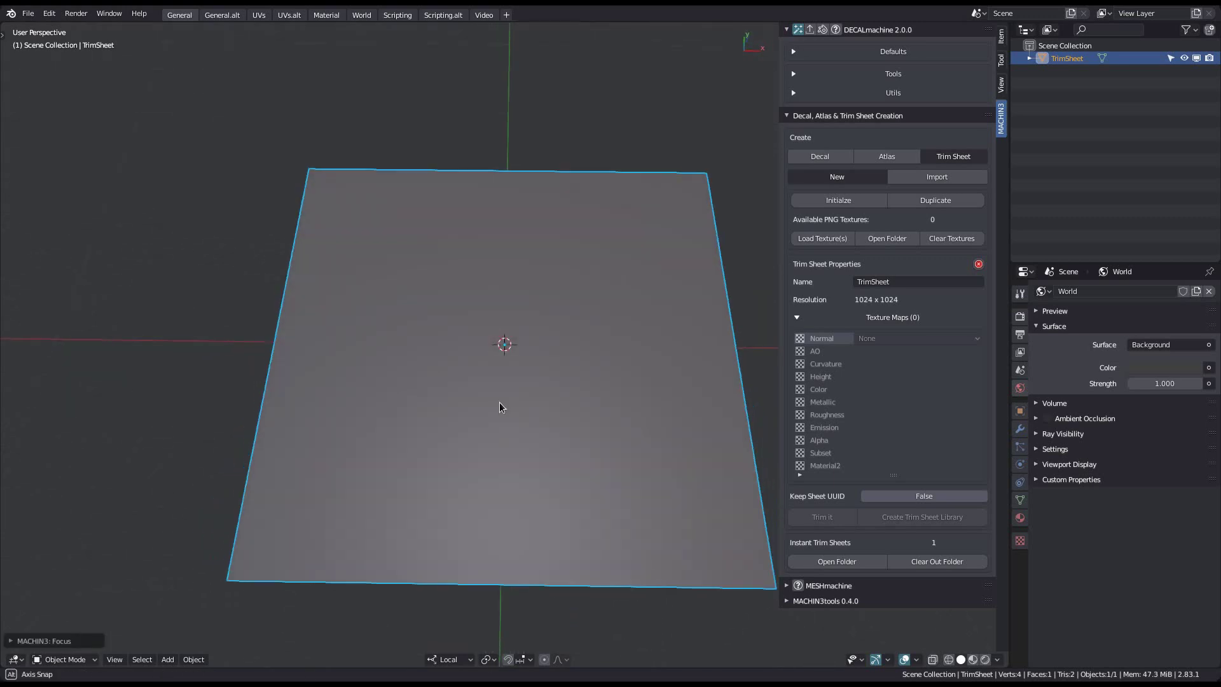
Step: Switch the viewport shading to material preview for the trim sheet
key(z)
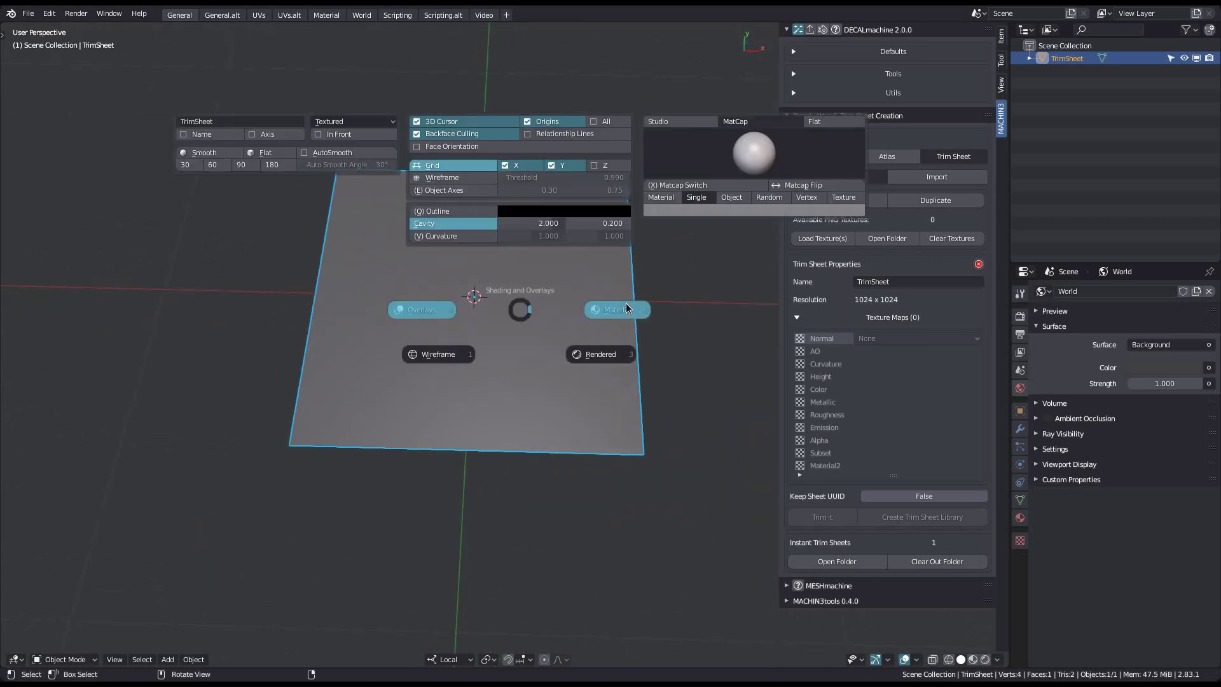
click(626, 304)
shift+middle_drag(591, 326, 602, 324)
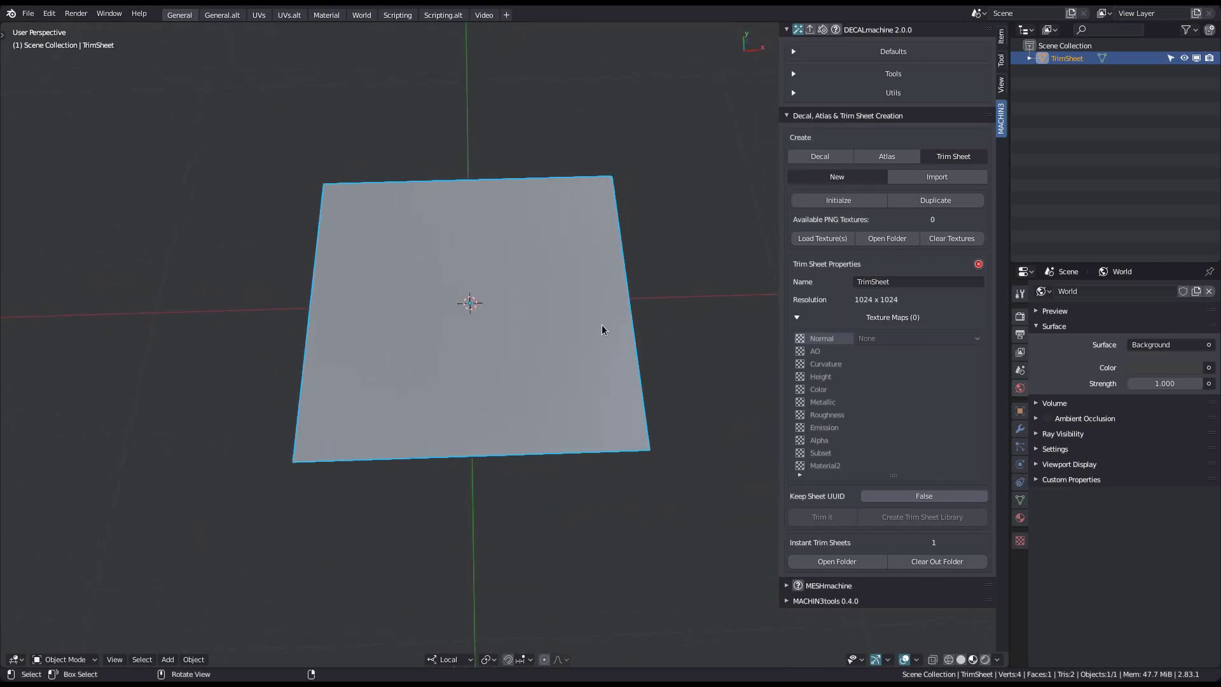
Step: Rename the trim sheet as Metal Sheet
click(920, 281)
text(M)
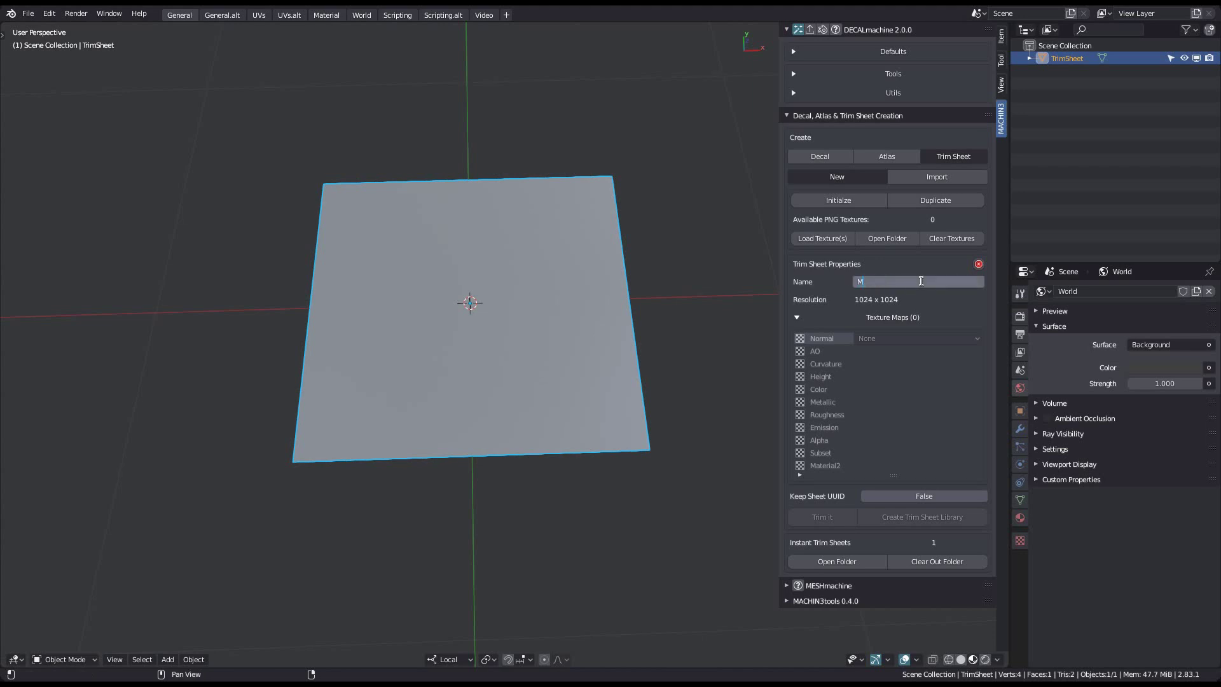
text(etal Sheet)
key(Return)
middle_drag(629, 391, 600, 354)
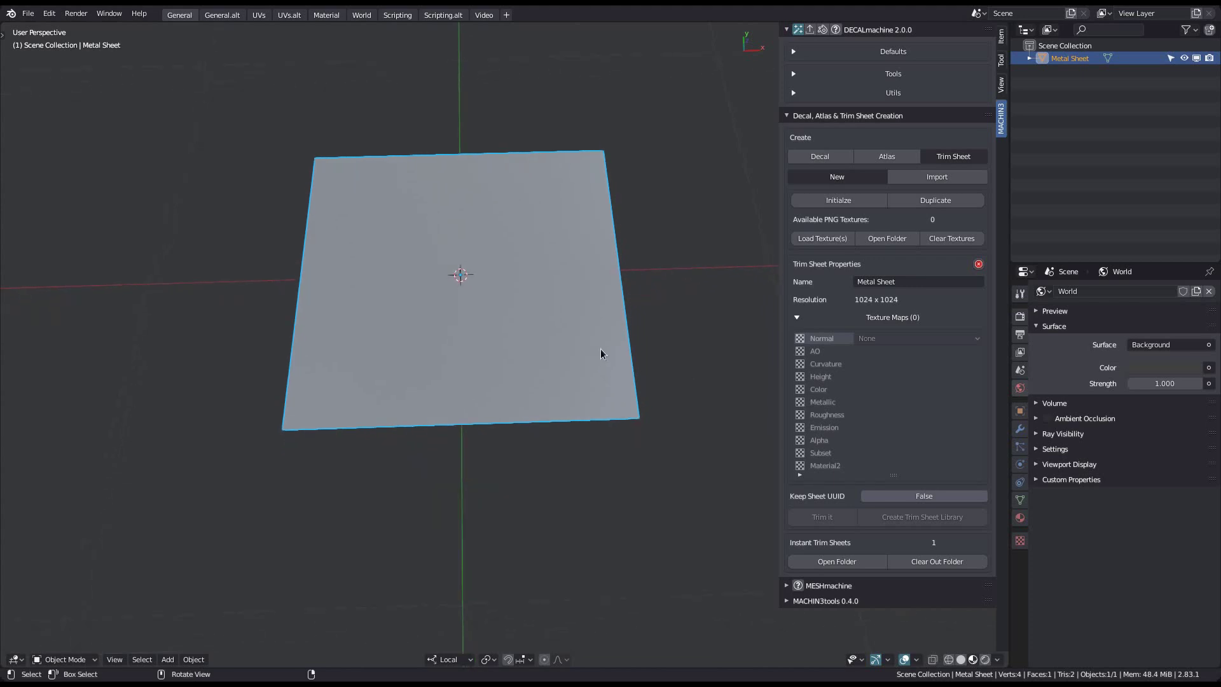
Step: Check the textures offered for the Normal map, and load all metalsheet PNG textures from the ACMS folder
click(903, 339)
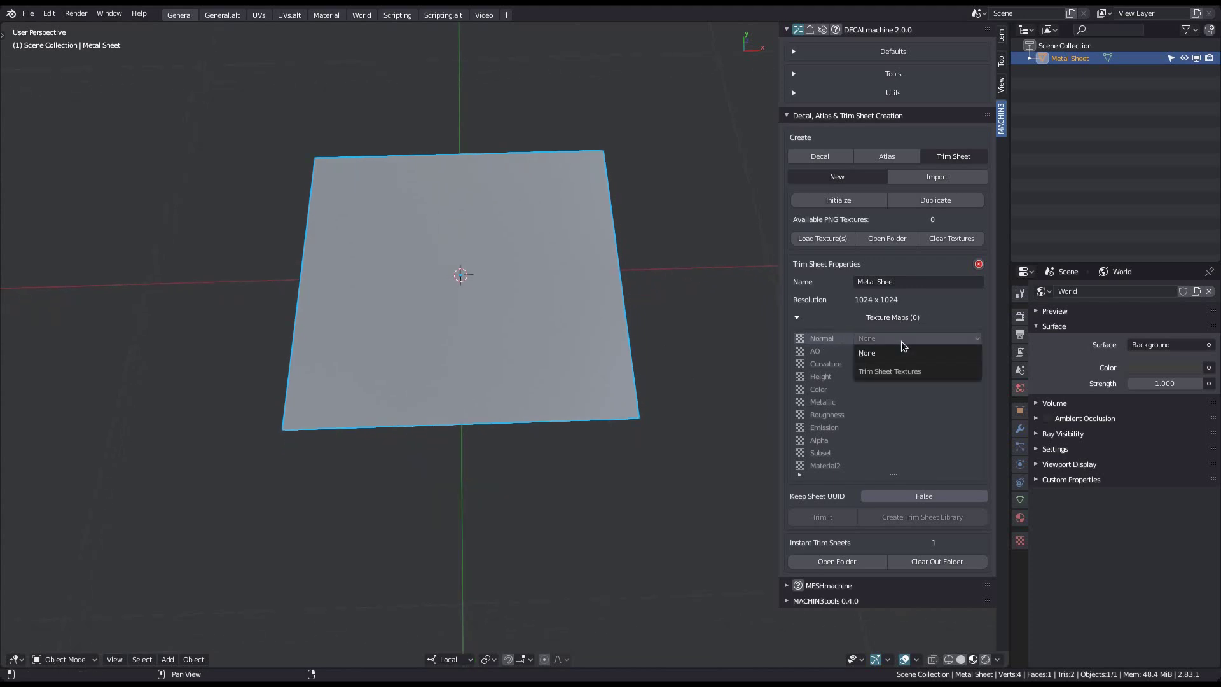
click(953, 353)
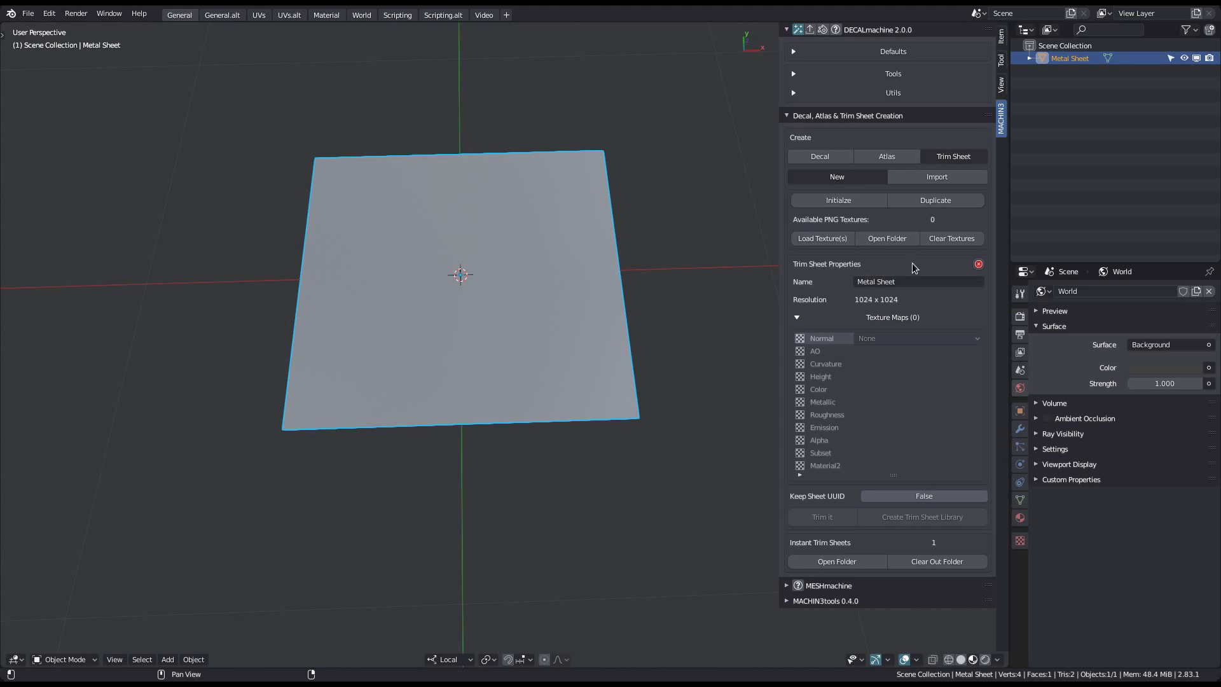
click(837, 238)
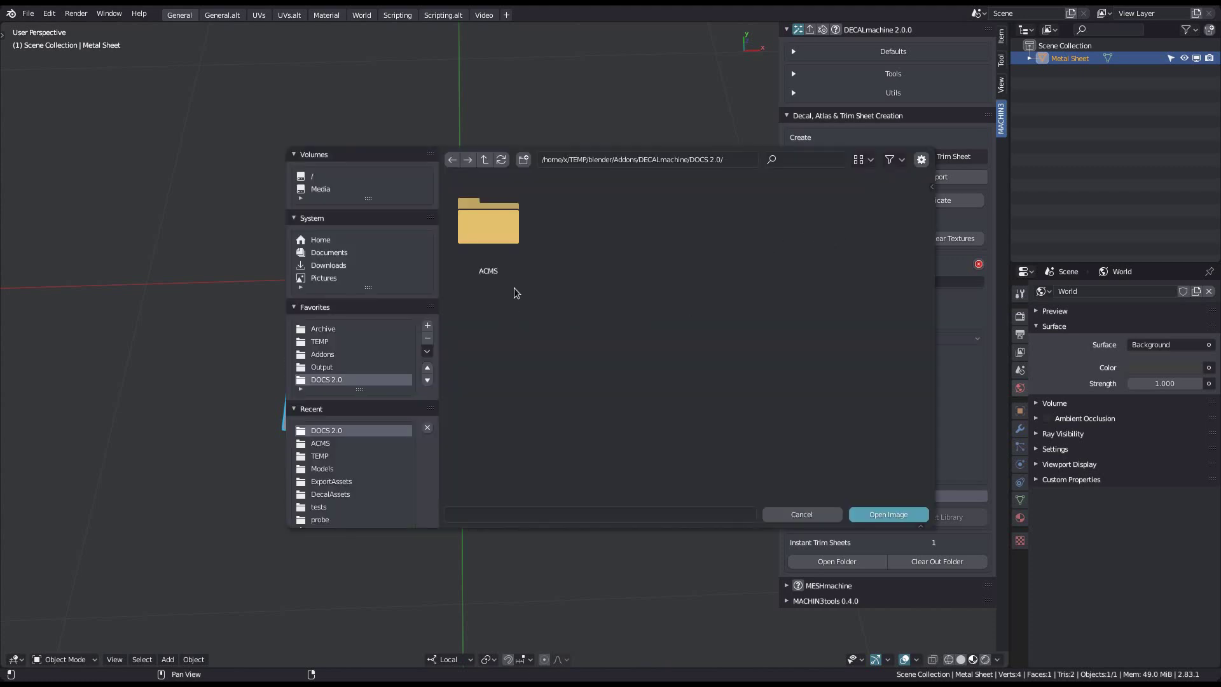
double_click(506, 223)
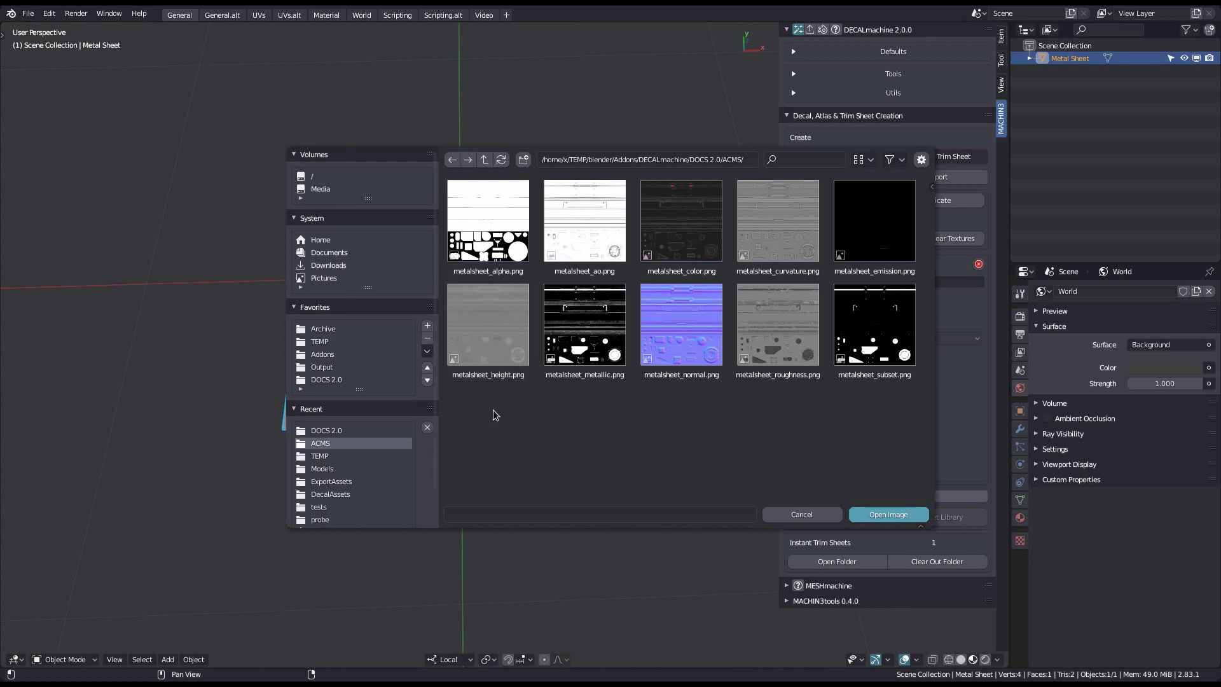
key(a)
click(894, 515)
shift+middle_drag(527, 356, 511, 346)
Step: Open the trim sheet texture folder and examine the loaded metalsheet PNG files
click(892, 238)
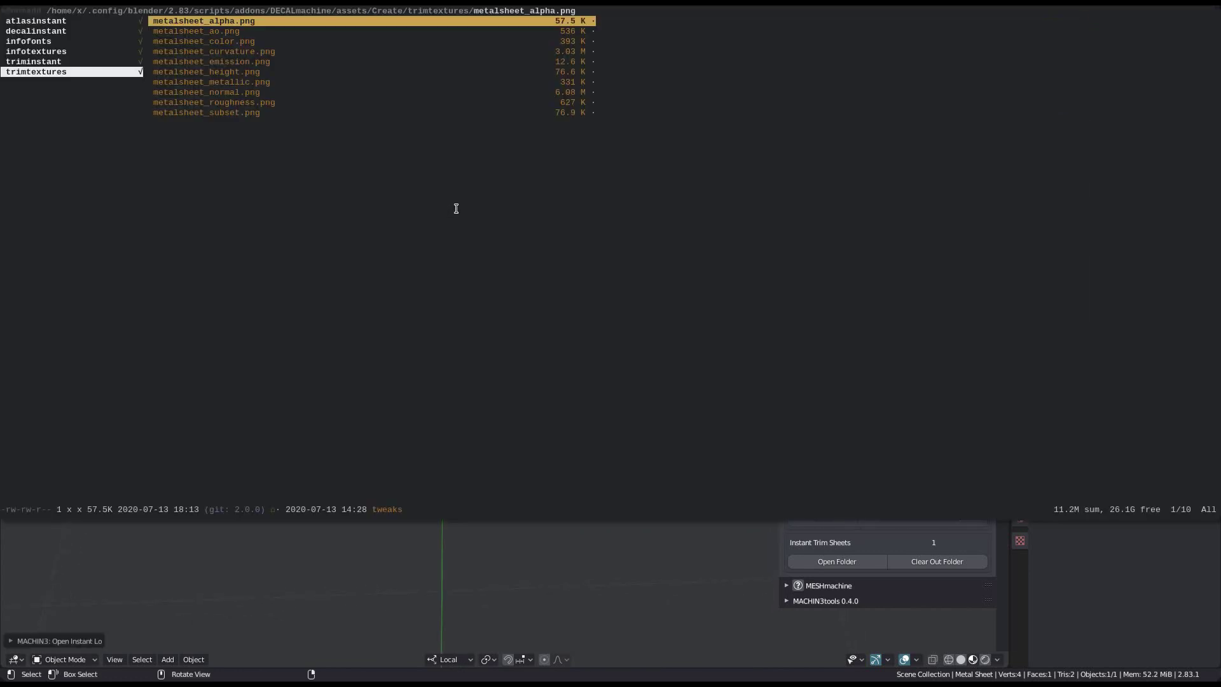
key(j)
key(h)
key(h)
key(Left)
key(Right)
key(Right)
key(Right)
key(Up)
key(Down)
key(Down)
key(Down)
key(Down)
key(Down)
key(Down)
key(Up)
key(Up)
key(Up)
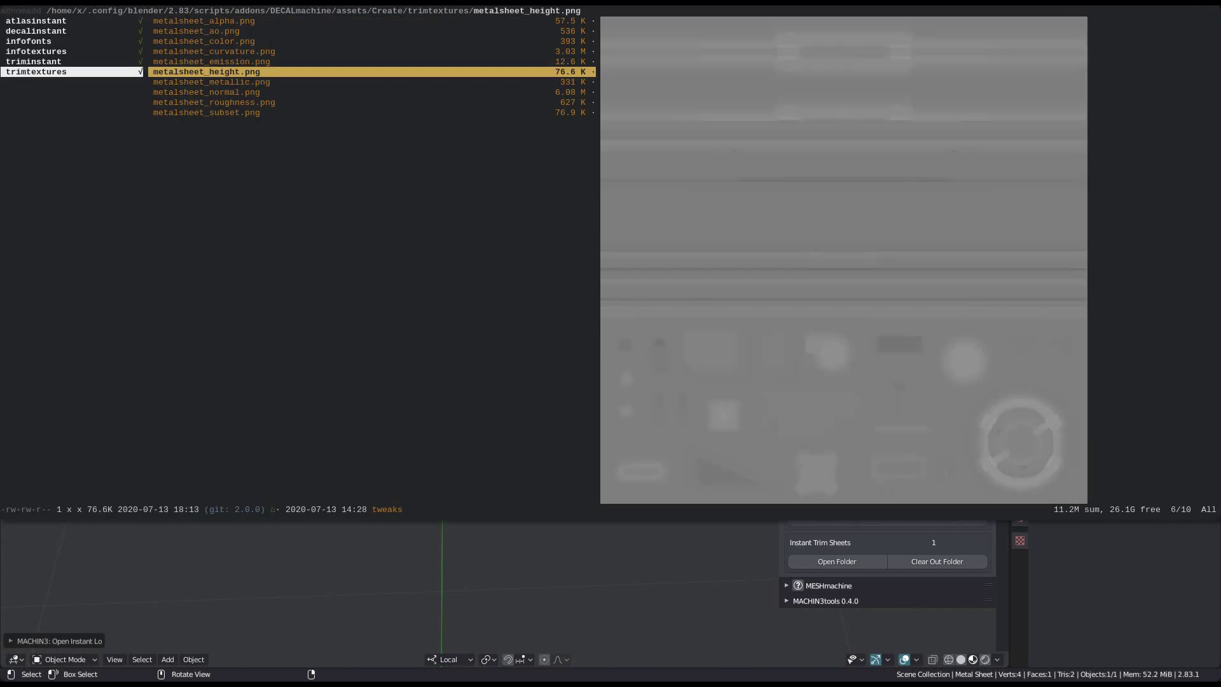
key(q)
Step: Assign metalsheet_normal.png to the trim sheet's Normal texture map
shift+middle_drag(376, 277, 432, 334)
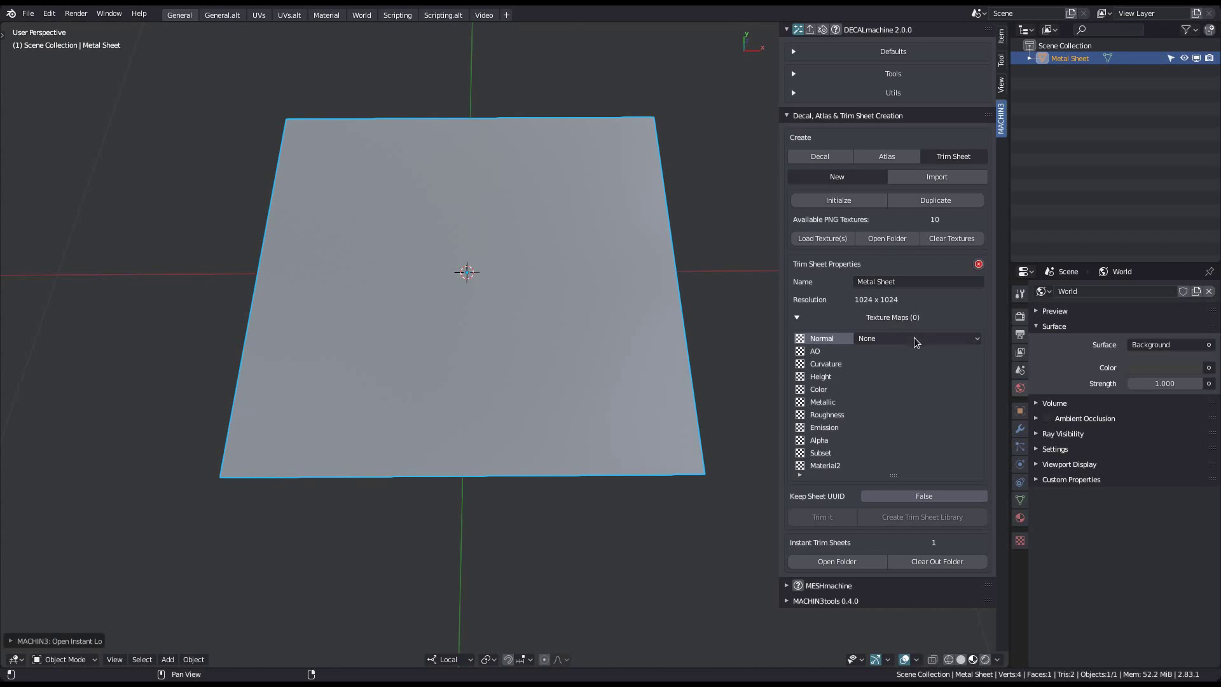
click(935, 339)
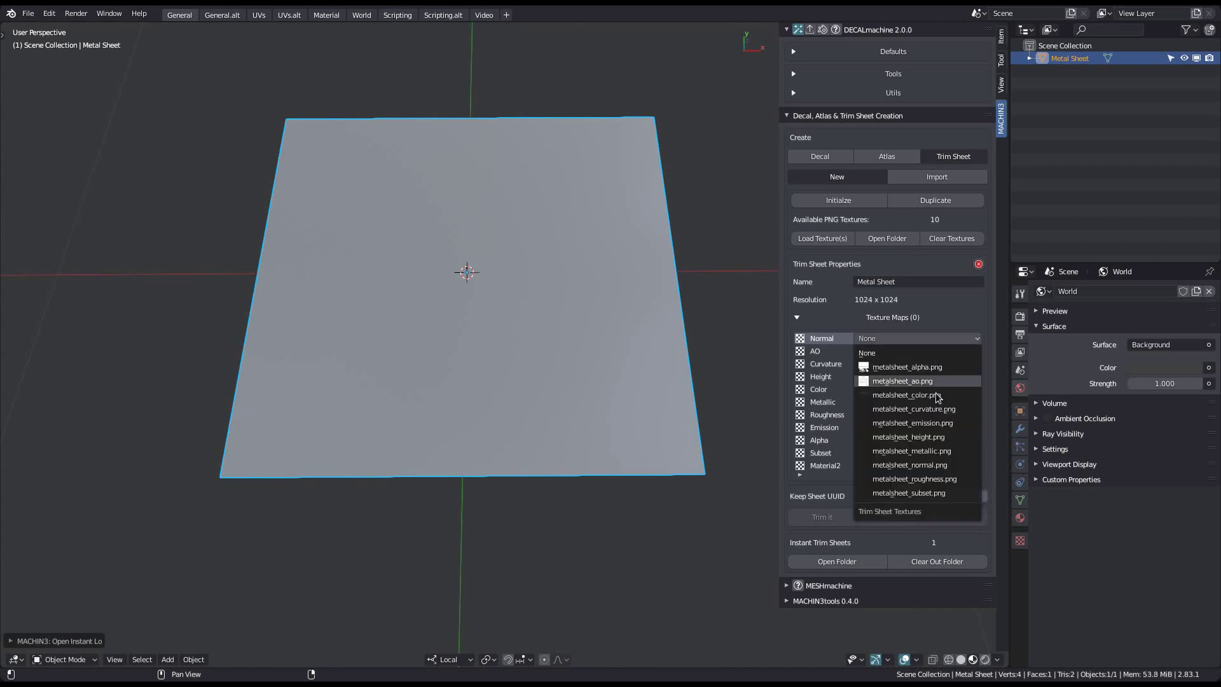
click(944, 467)
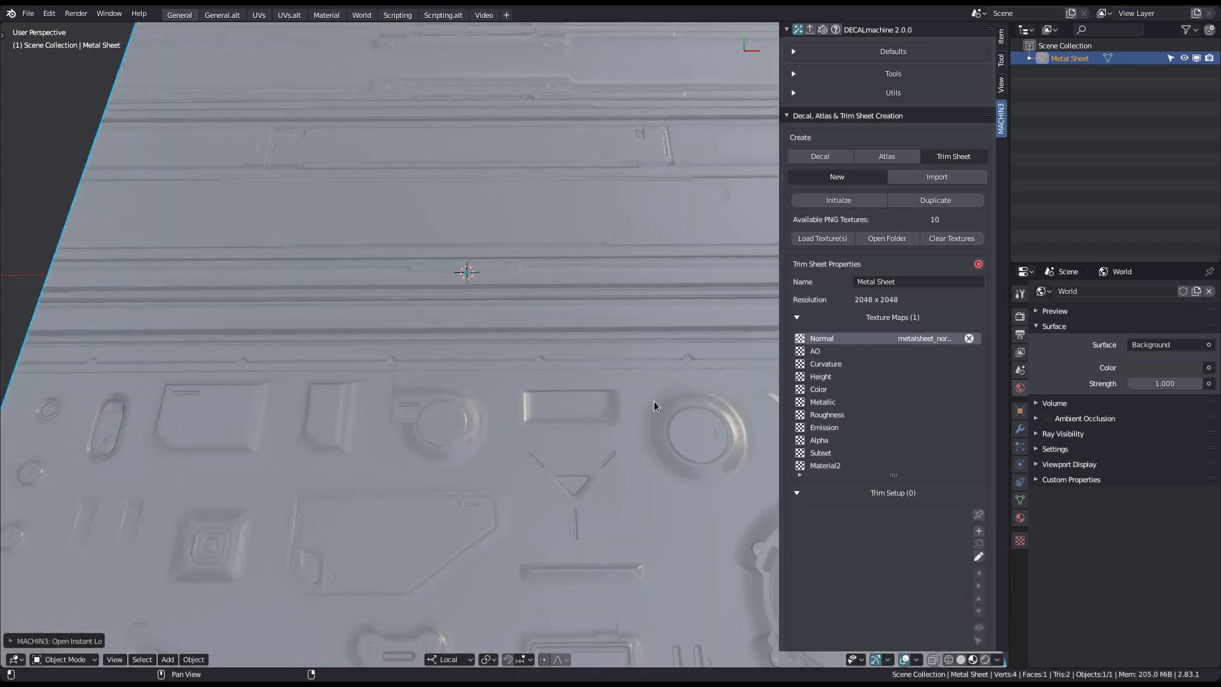
scroll(524, 385, down, 2)
shift+middle_drag(524, 385, 519, 337)
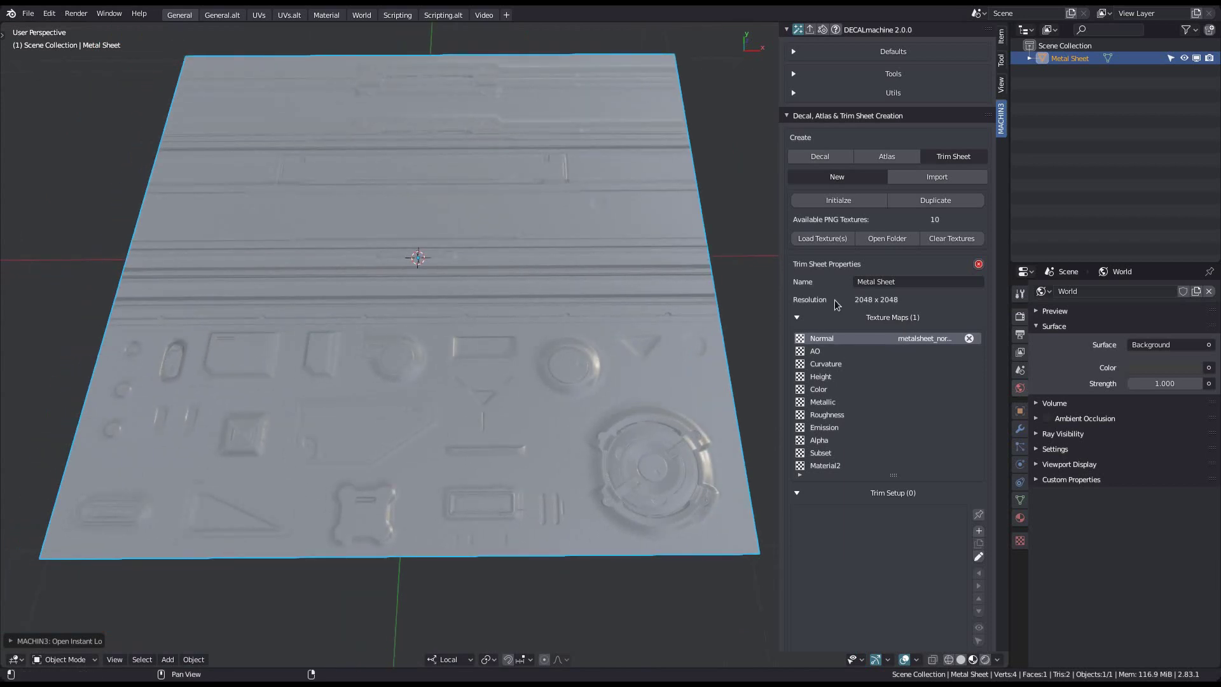
shift+middle_drag(474, 326, 528, 359)
scroll(506, 342, down, 1)
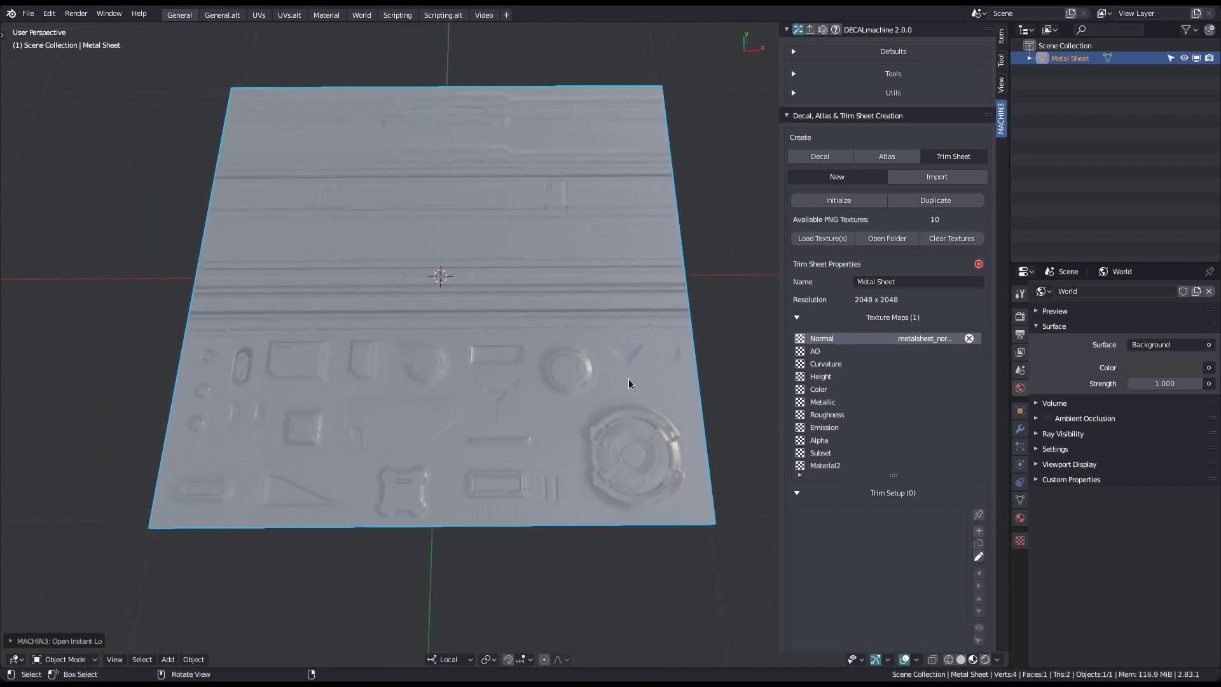
Step: Assign metalsheet_ao.png to the AO map and metalsheet_curvature.png to the Curvature map
click(931, 353)
click(933, 353)
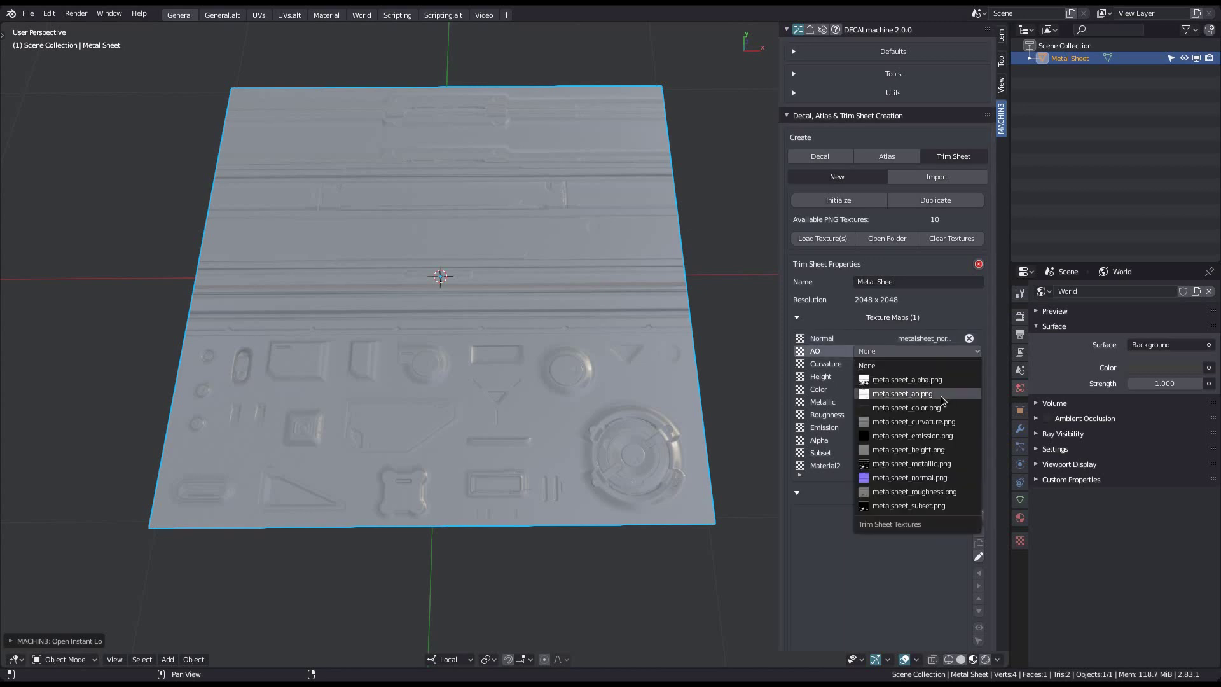
click(903, 394)
scroll(478, 376, up, 2)
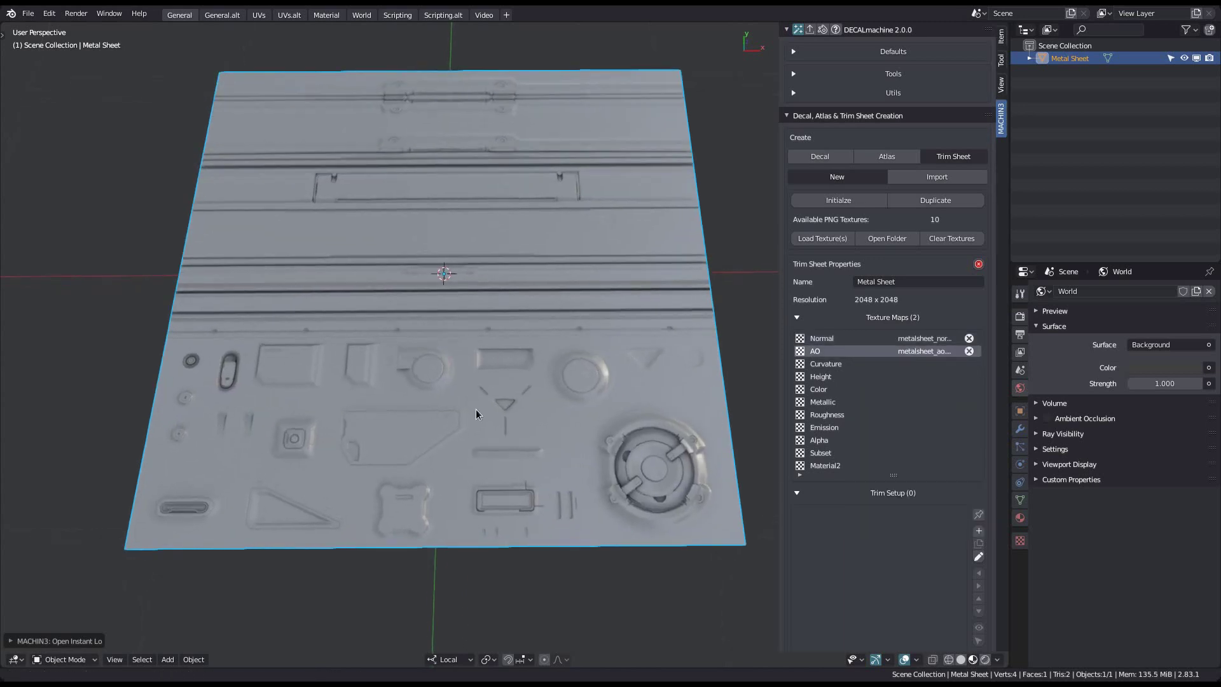
click(940, 362)
click(940, 362)
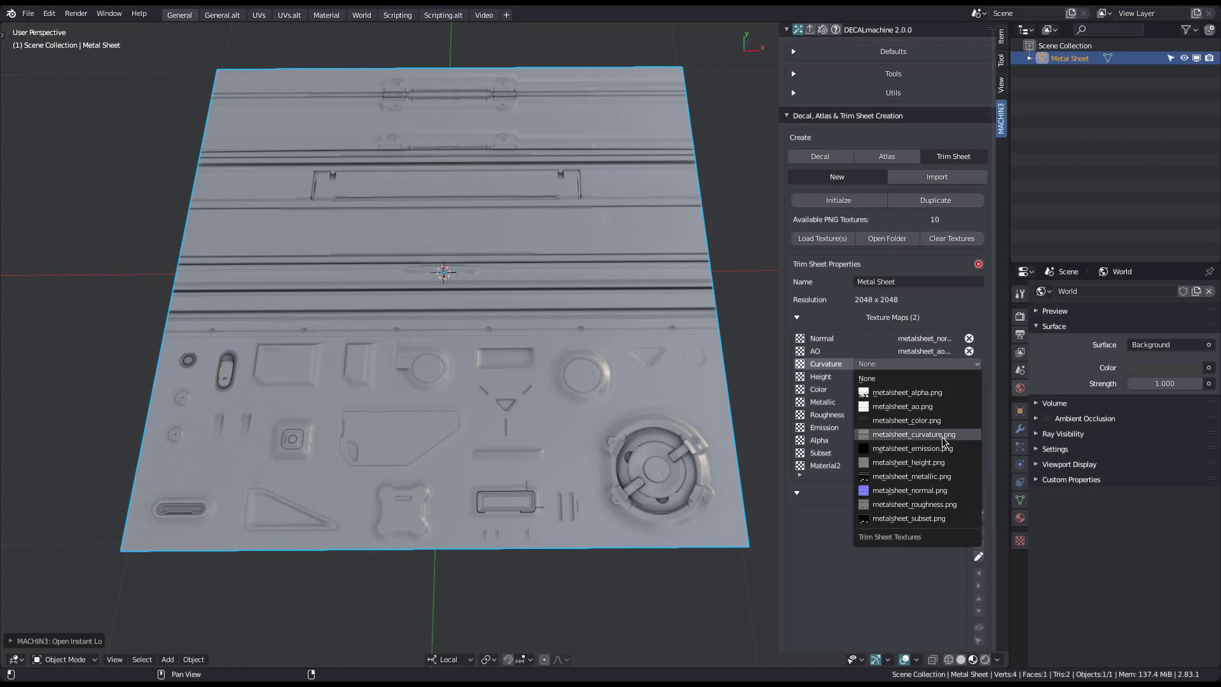
click(943, 435)
Step: Assign metalsheet_height.png to the trim sheet's Height texture map
click(922, 376)
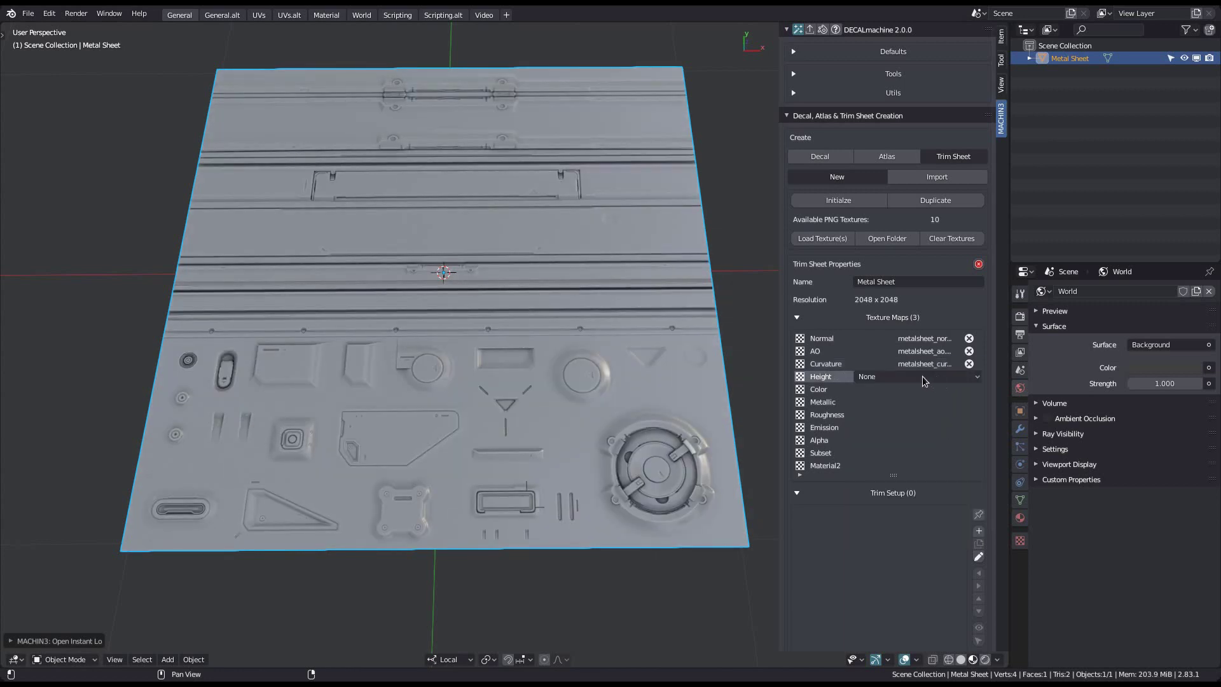
click(922, 376)
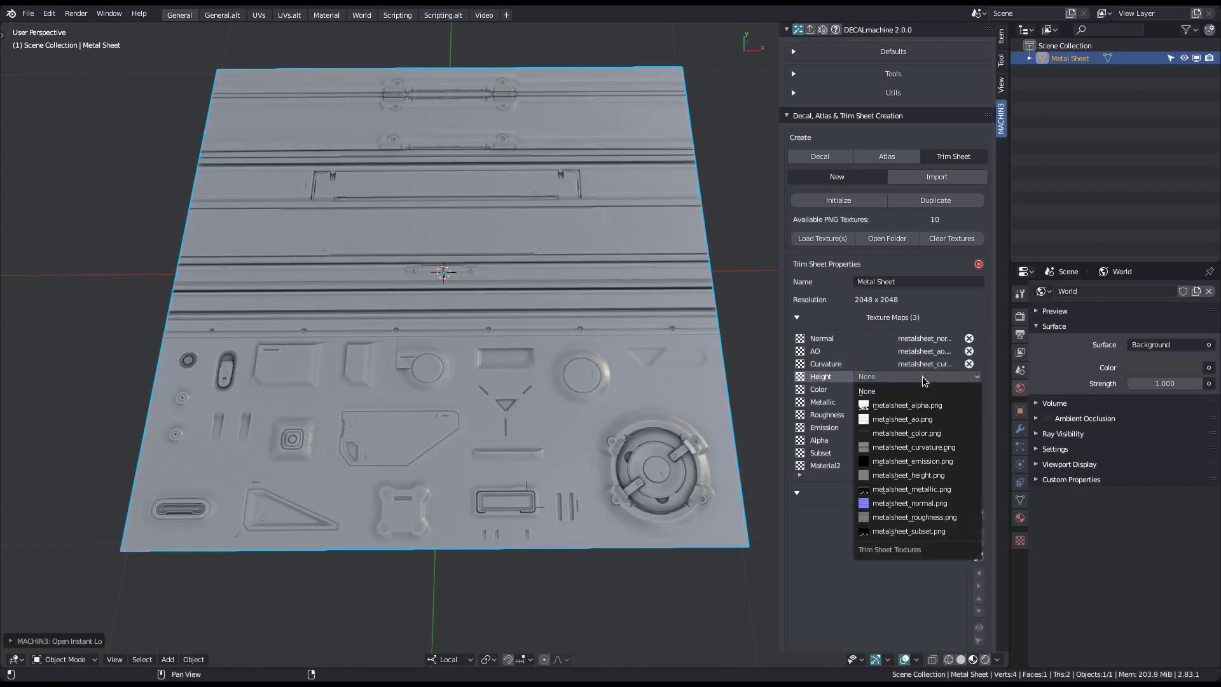
click(937, 475)
Step: Set the Height map's strength to 0.03
shift+middle_drag(620, 435, 513, 431)
scroll(512, 431, up, 5)
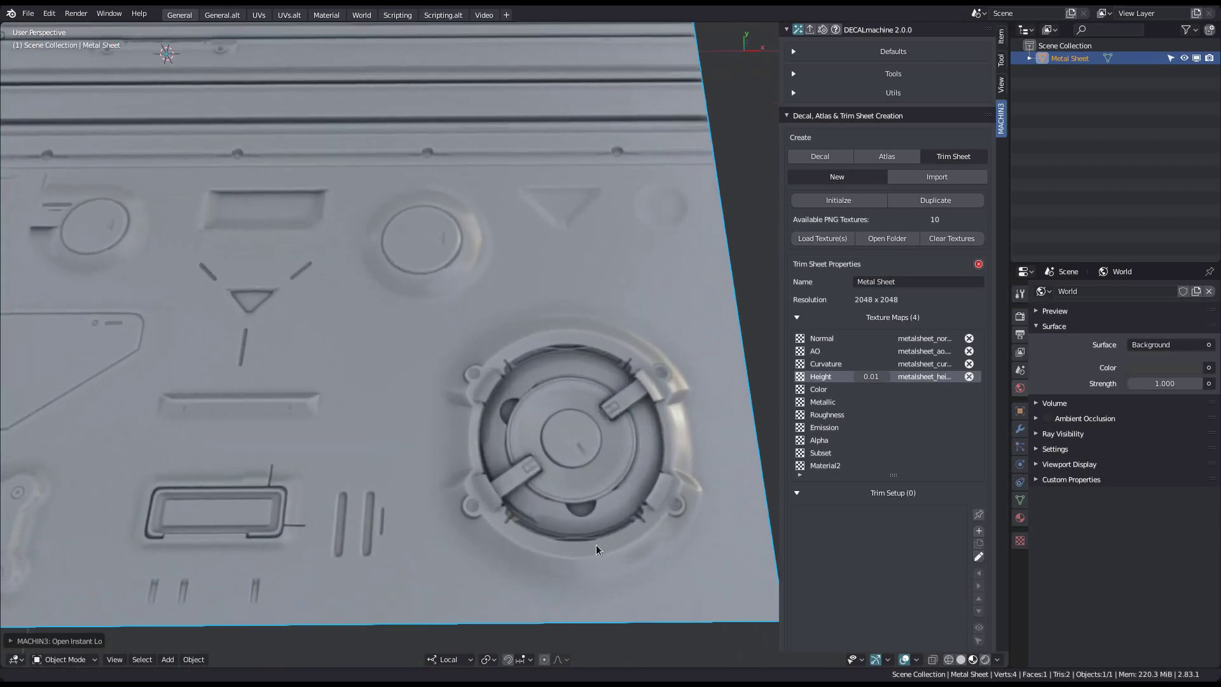
drag(870, 376, 886, 376)
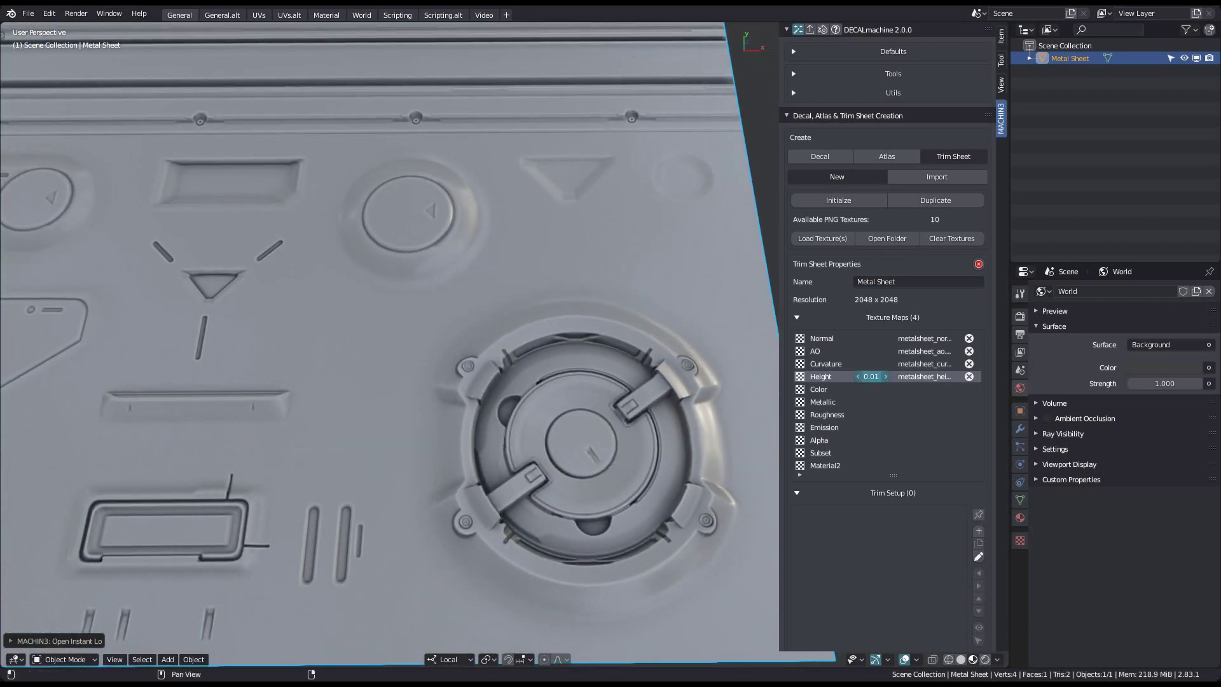
drag(886, 376, 891, 375)
scroll(348, 313, down, 3)
shift+middle_drag(286, 321, 503, 388)
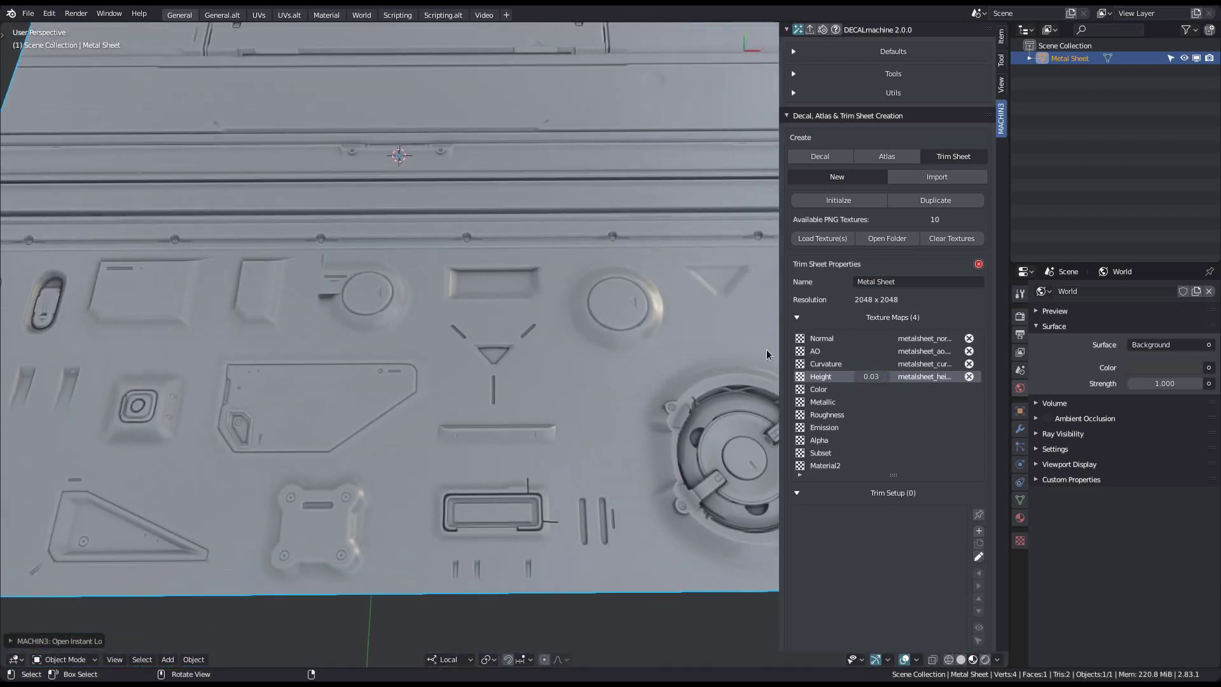
Step: Assign metalsheet_color.png to the trim sheet's Color texture map
click(929, 389)
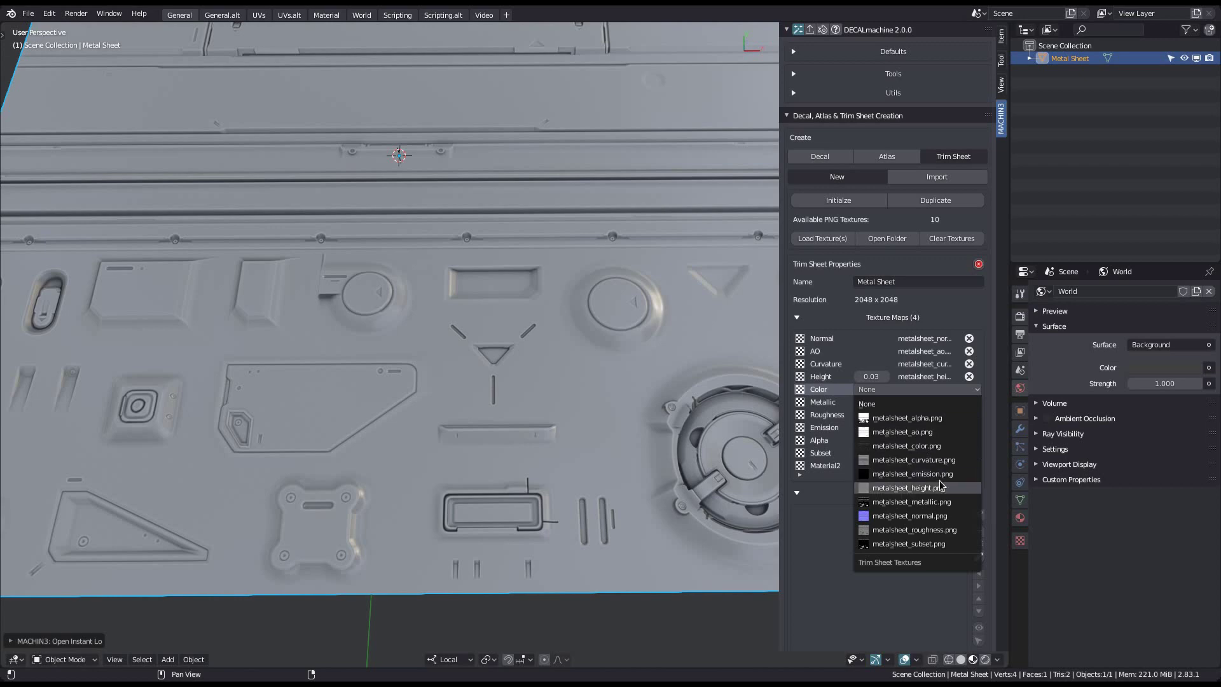
click(939, 447)
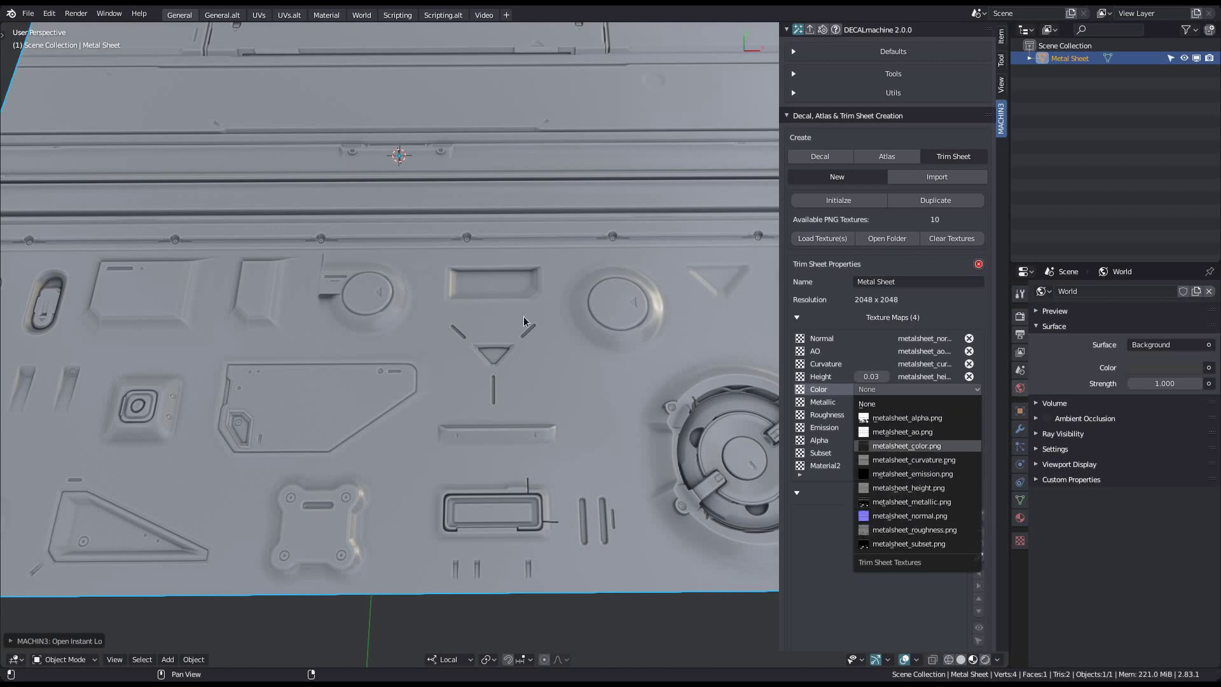
scroll(518, 344, down, 1)
shift+middle_drag(512, 350, 545, 370)
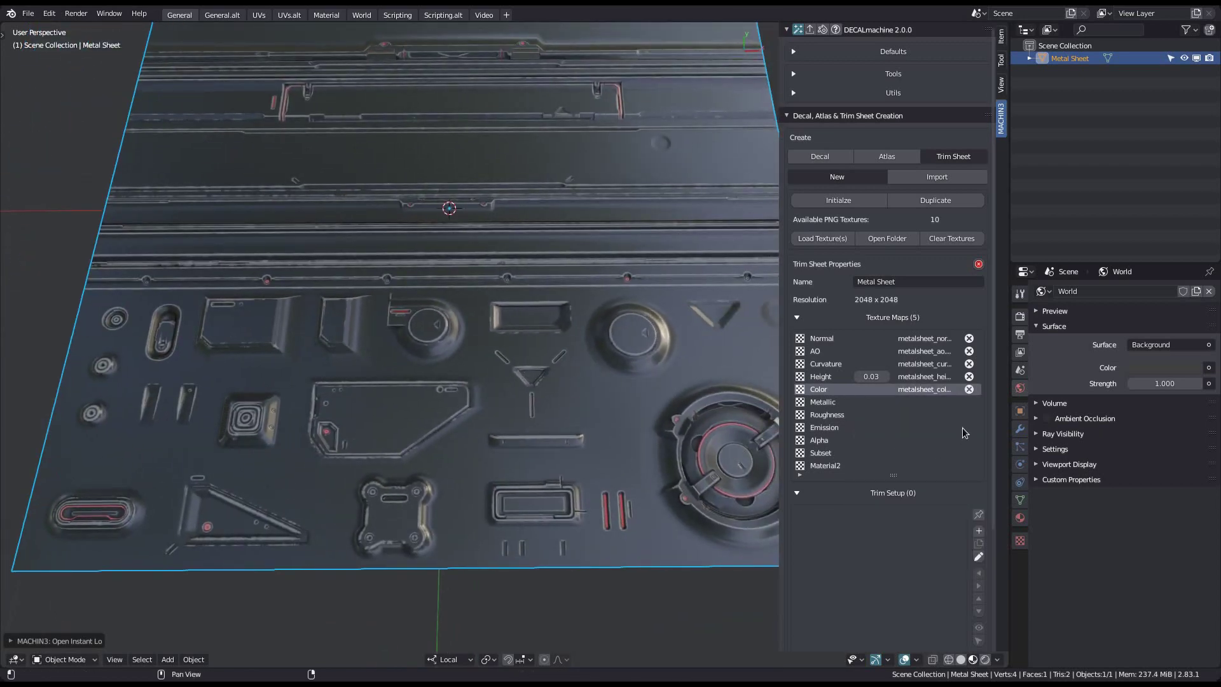
Step: Assign metalsheet_metallic.png to the Metallic map and metalsheet_roughness.png to the Roughness map
click(938, 403)
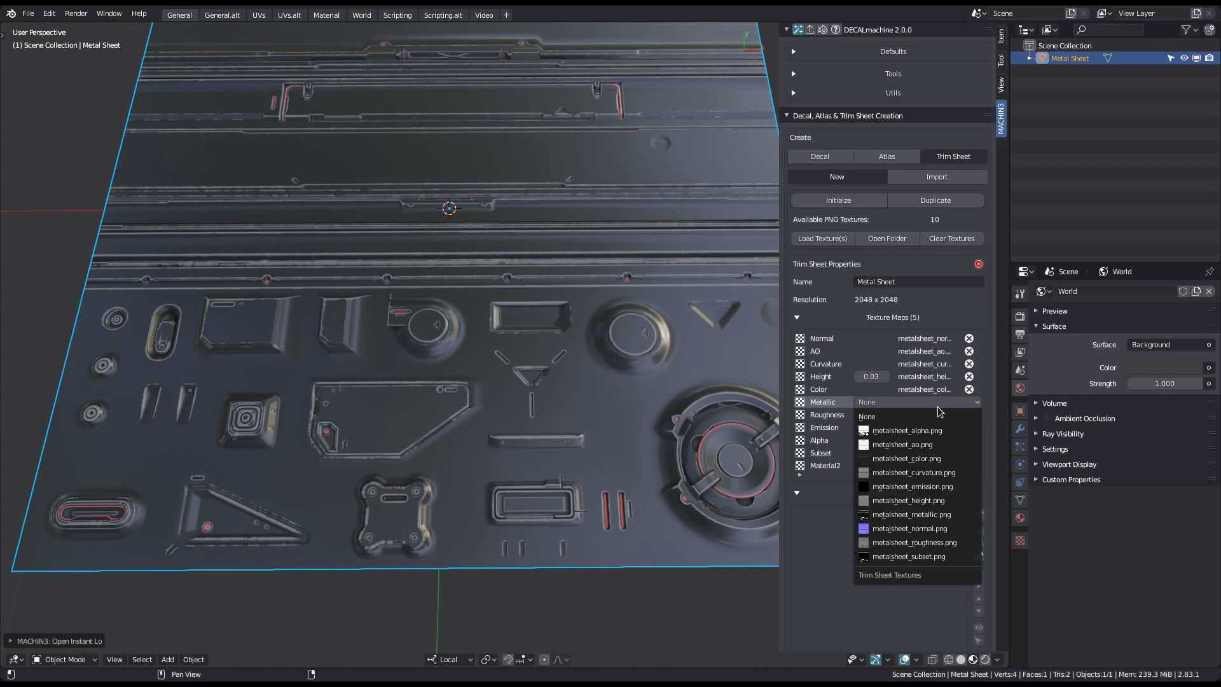
click(938, 514)
scroll(941, 420, down, 1)
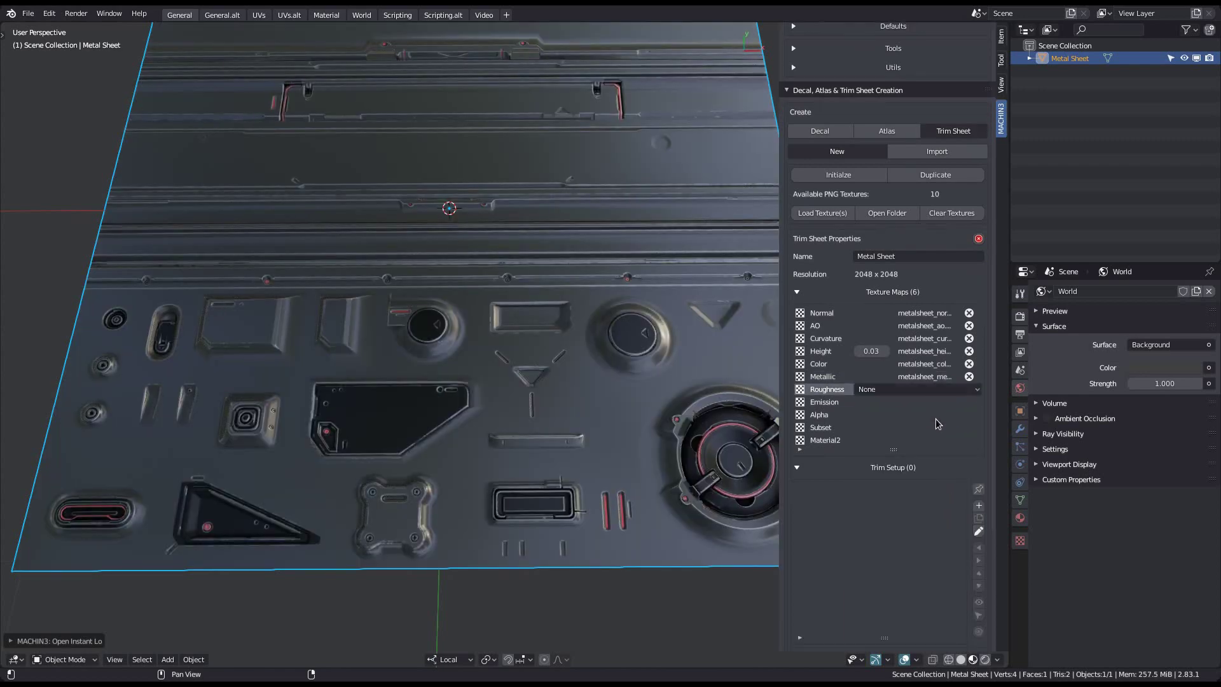
click(938, 391)
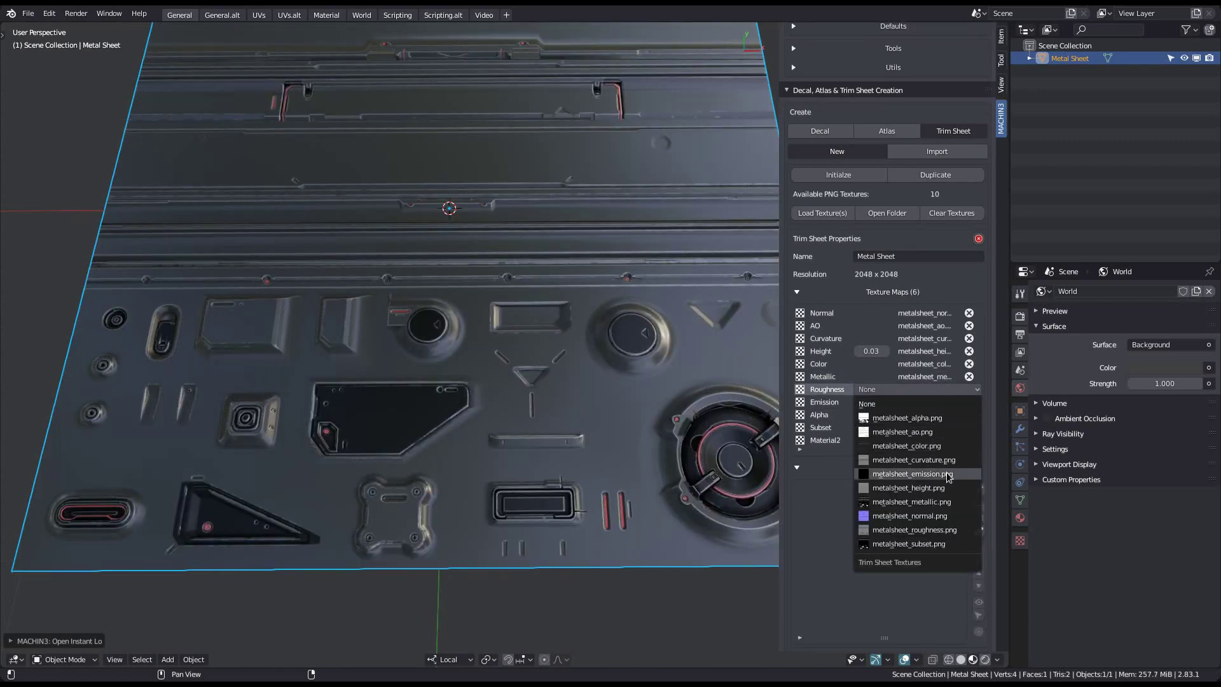
click(950, 528)
middle_drag(642, 407, 581, 440)
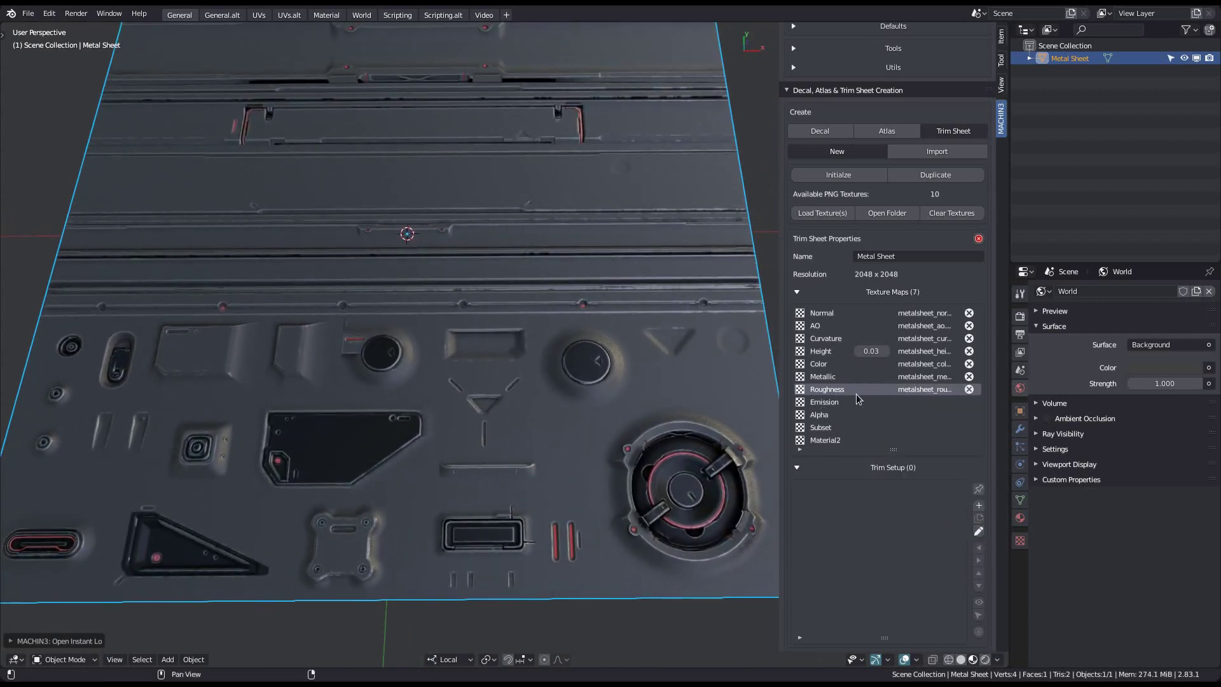
click(834, 389)
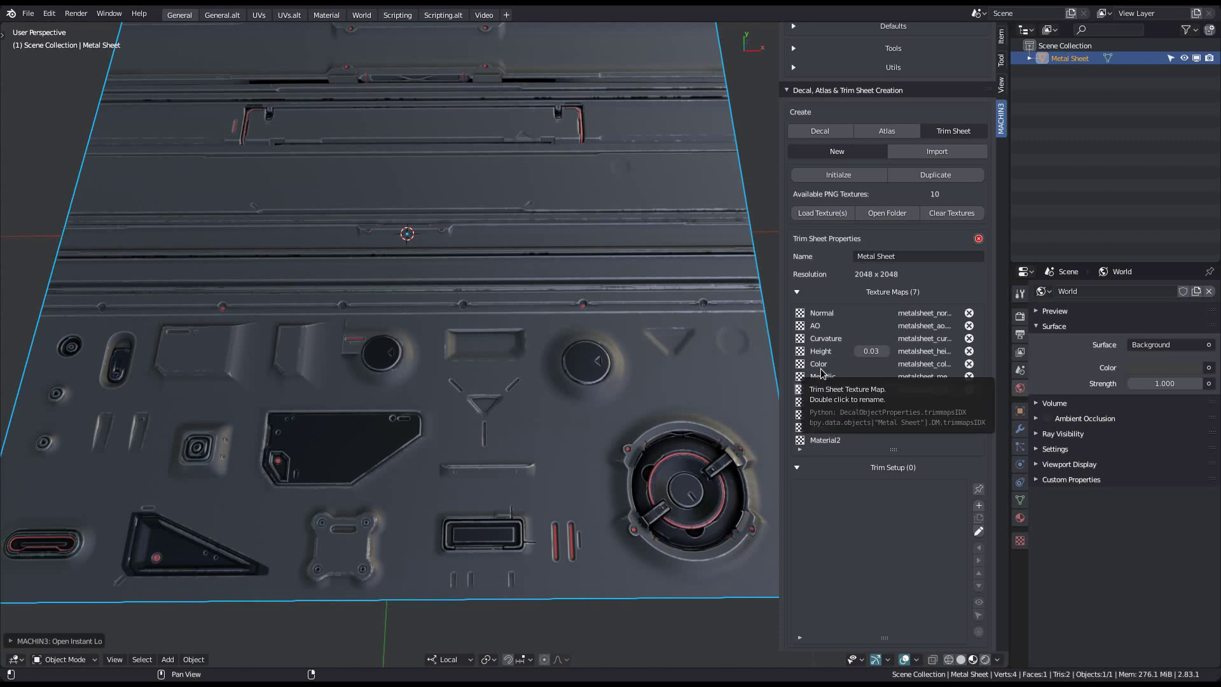
Step: Assign metalsheet_emission.png to the trim sheet's Emission texture map
shift+middle_drag(667, 367, 628, 367)
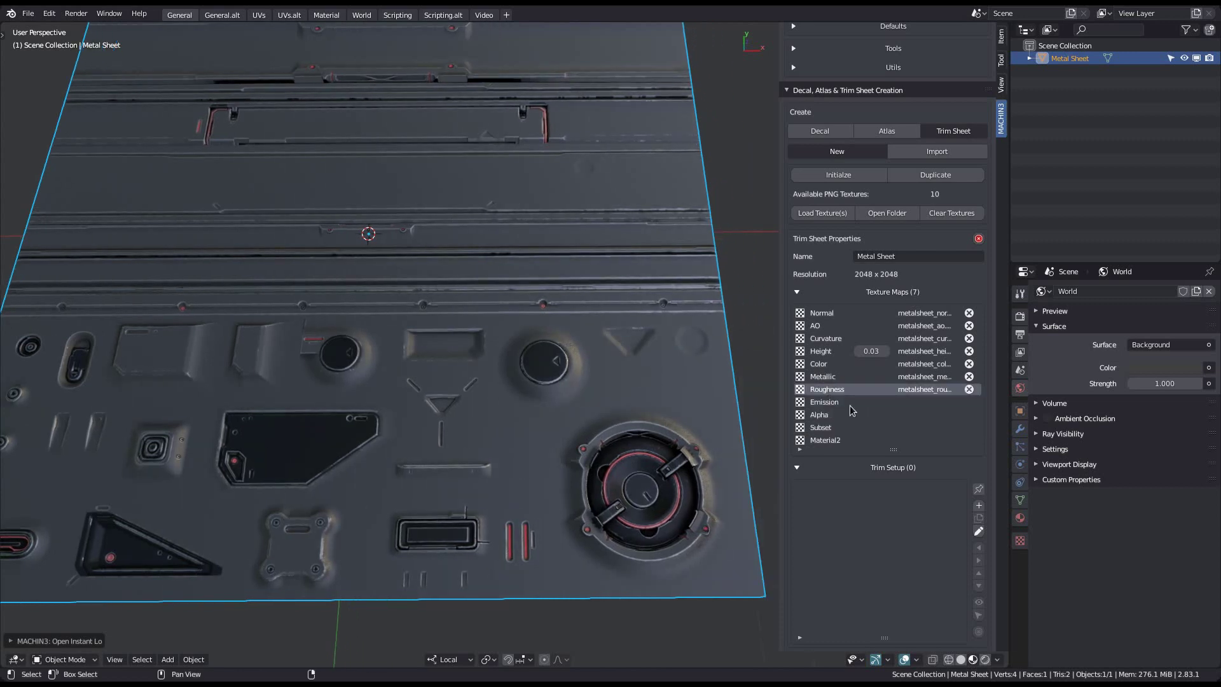
click(930, 401)
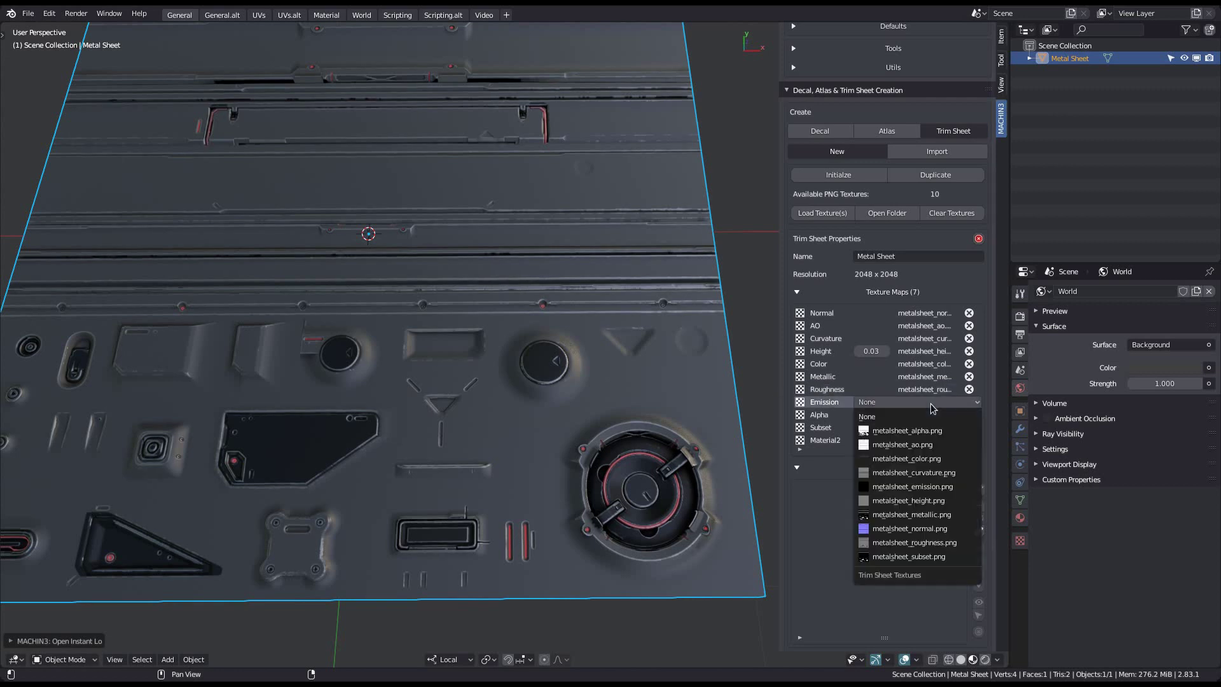
click(916, 487)
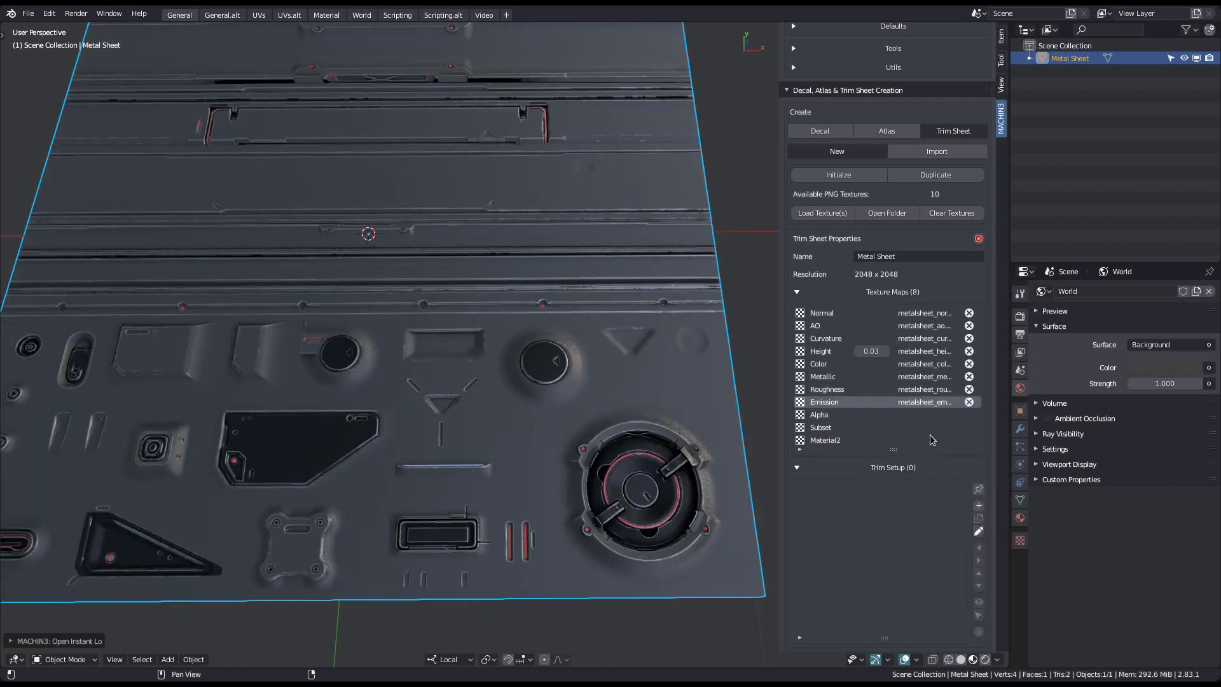
Step: Assign metalsheet_alpha.png to the trim sheet's Alpha texture map
click(935, 418)
click(928, 416)
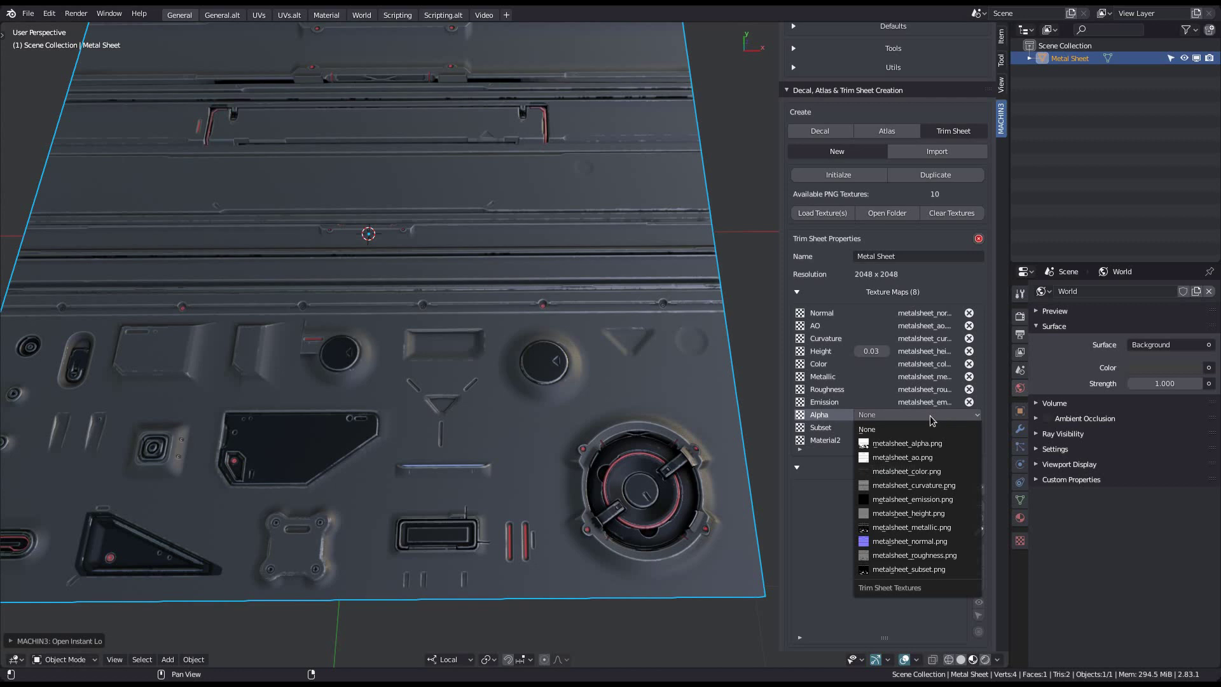
click(906, 418)
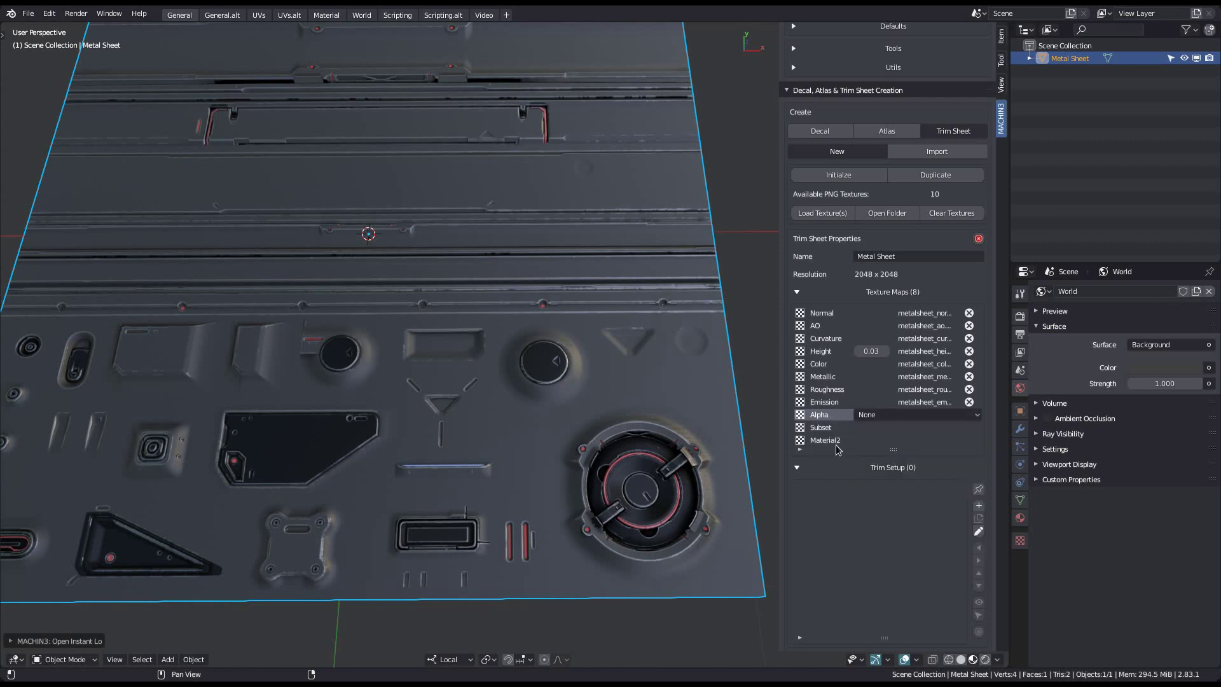
click(924, 415)
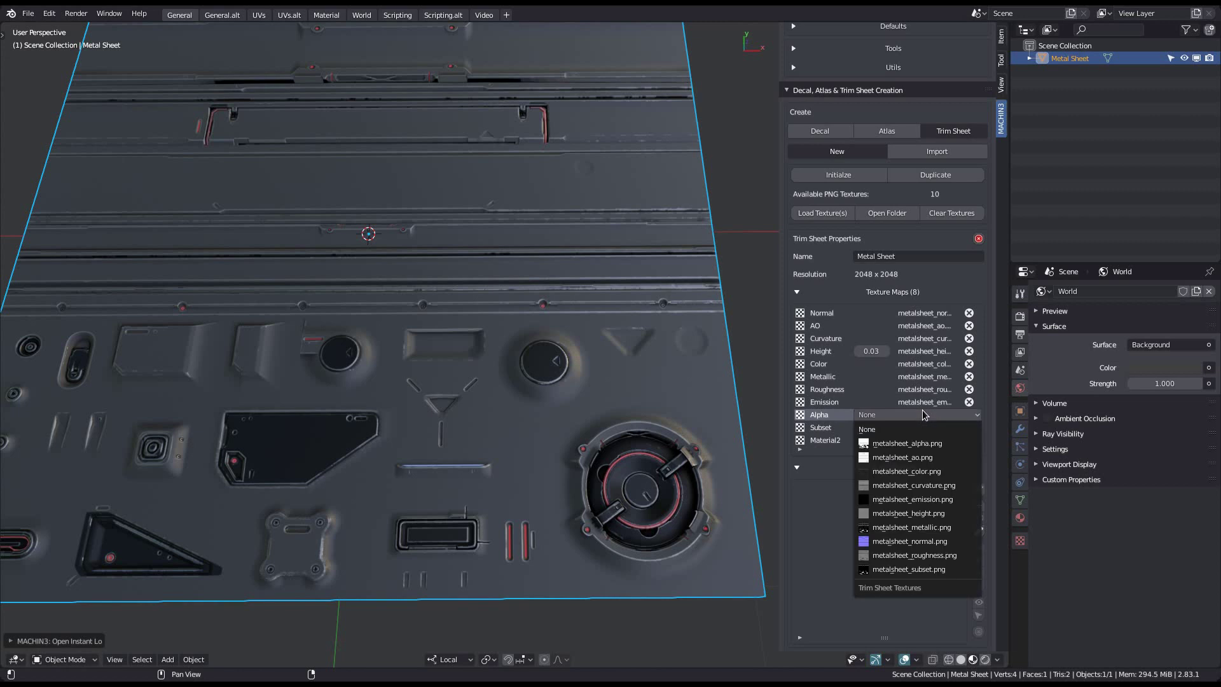
click(932, 444)
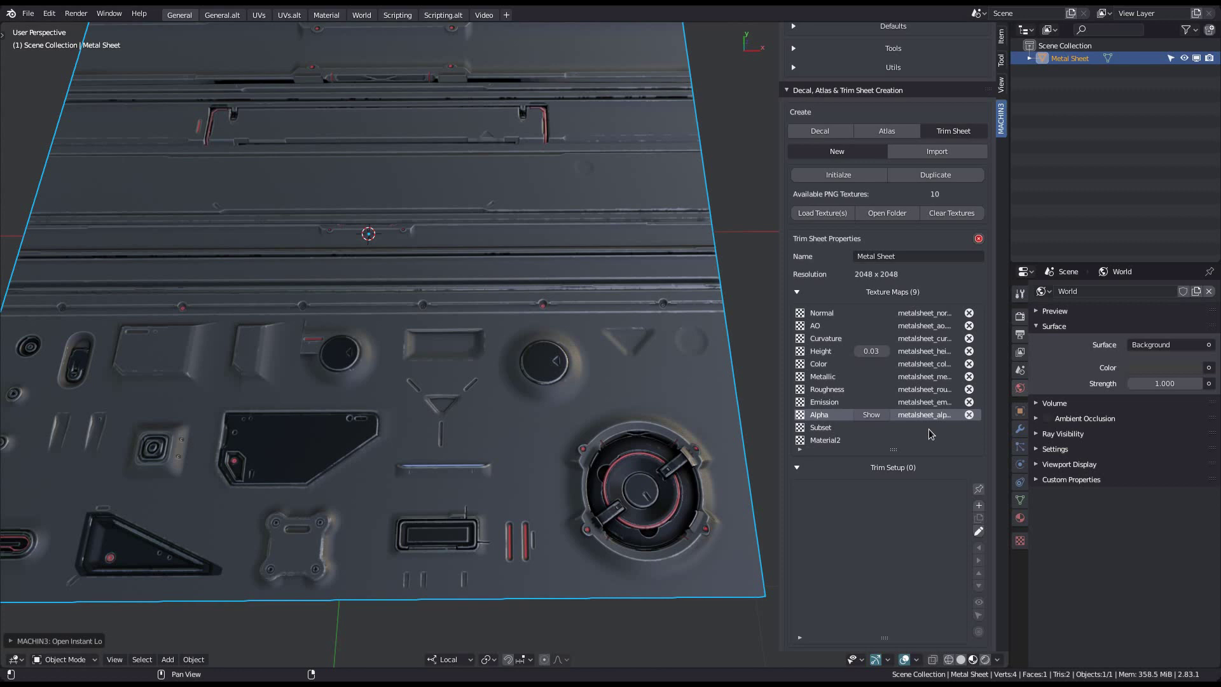
Step: Turn on showing the Alpha map's transparency on the sheet
click(871, 417)
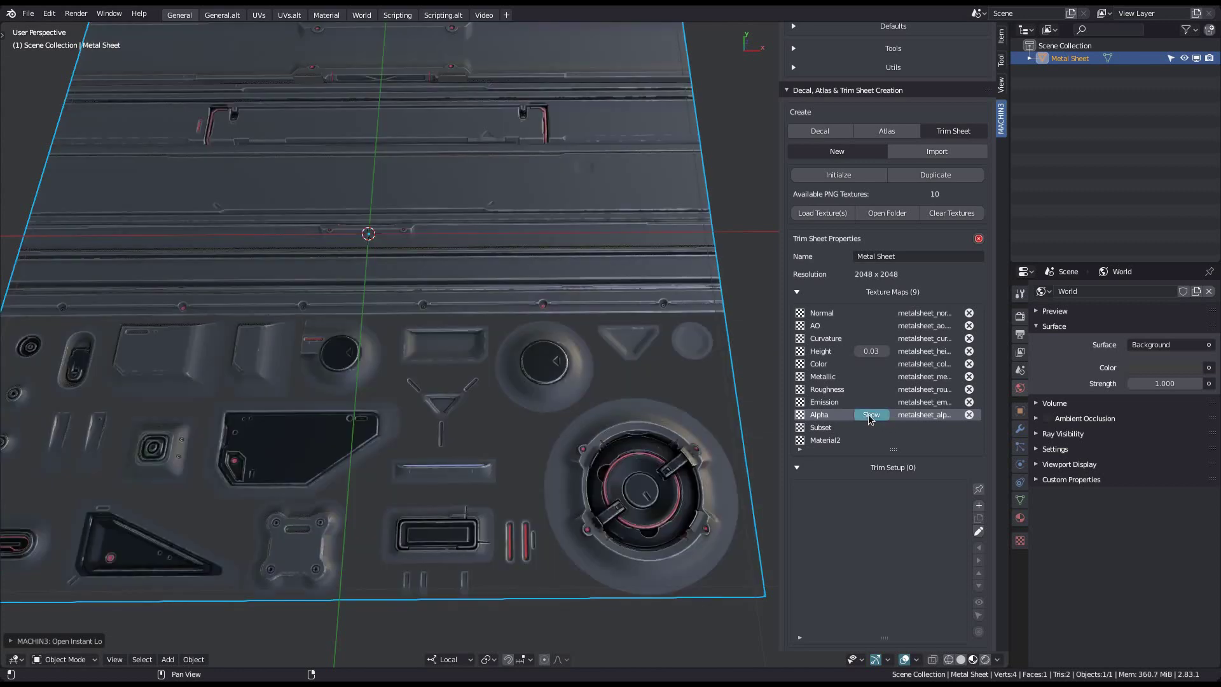
click(874, 415)
click(874, 416)
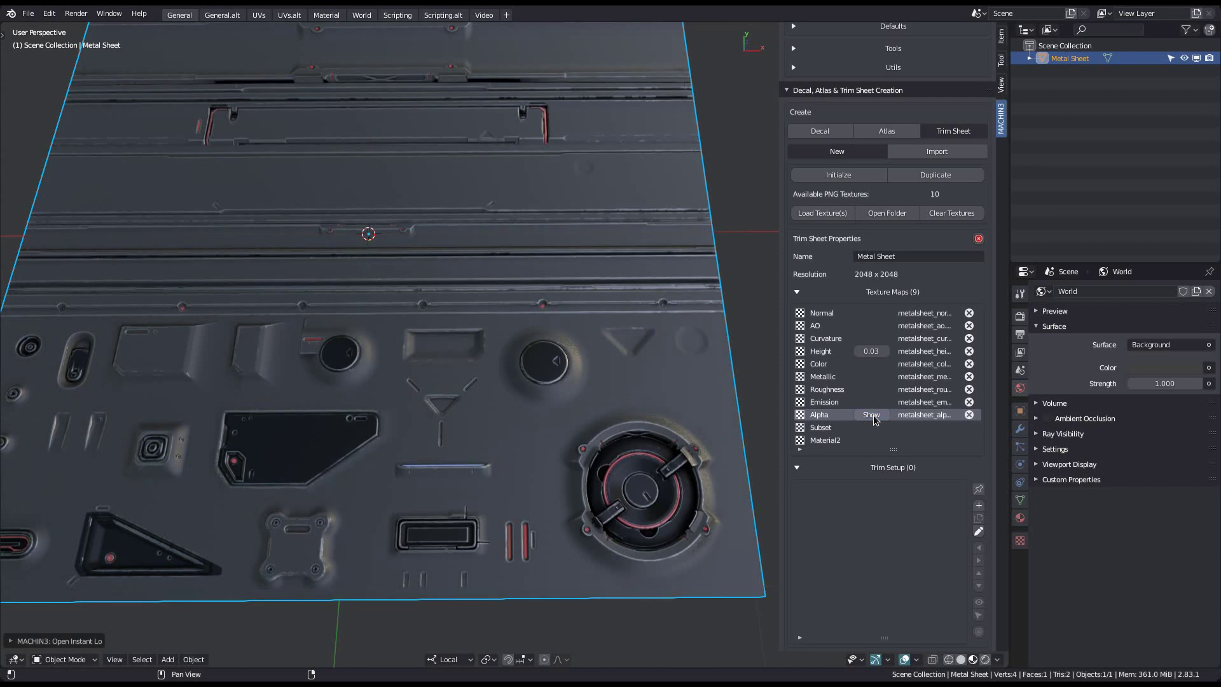
click(873, 415)
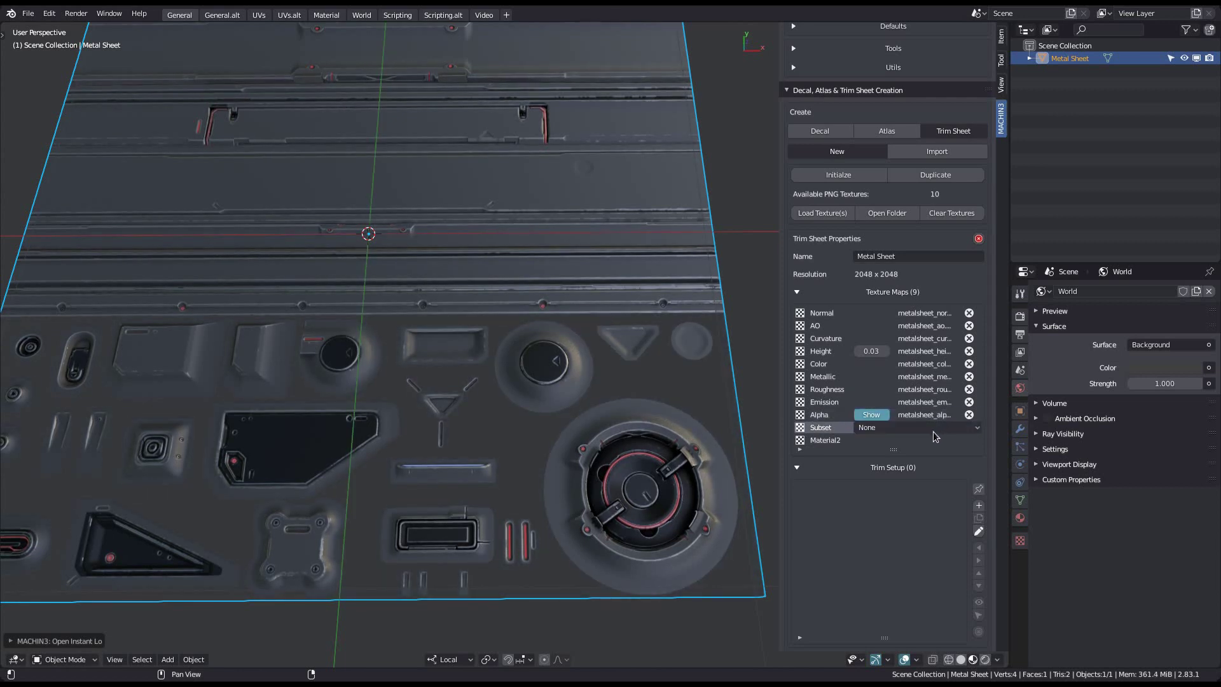
Step: Assign metalsheet_subset.png to the Subset texture map and collapse the list of texture maps
click(939, 429)
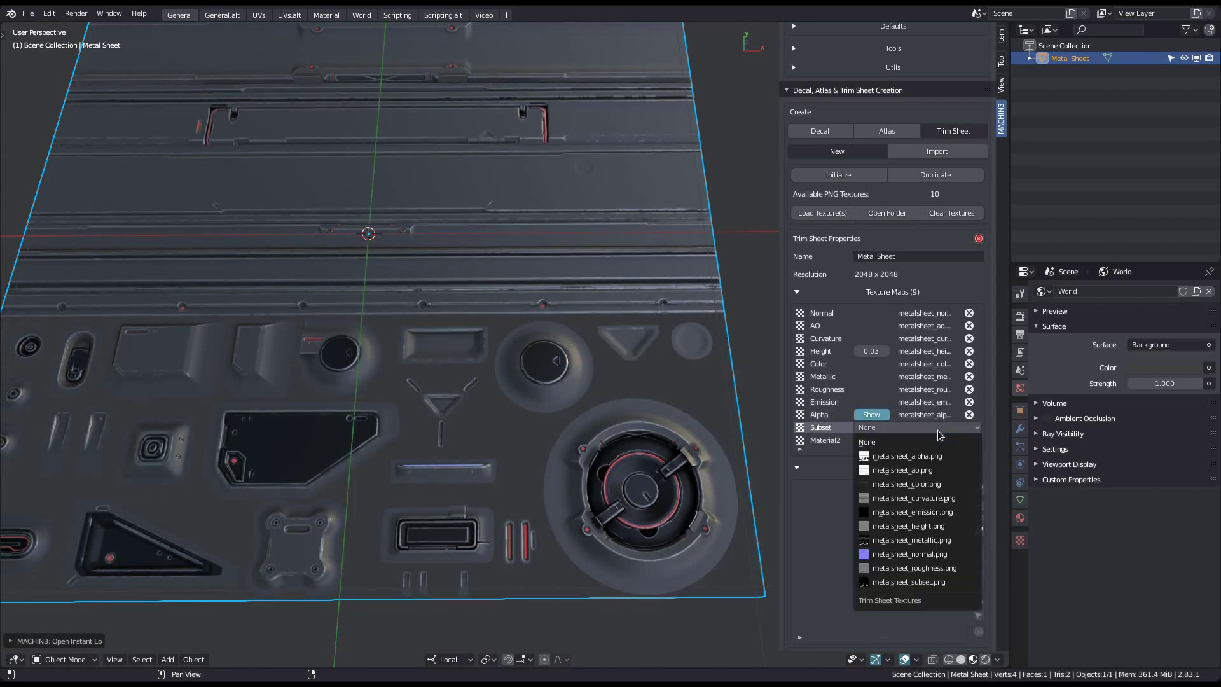
click(934, 580)
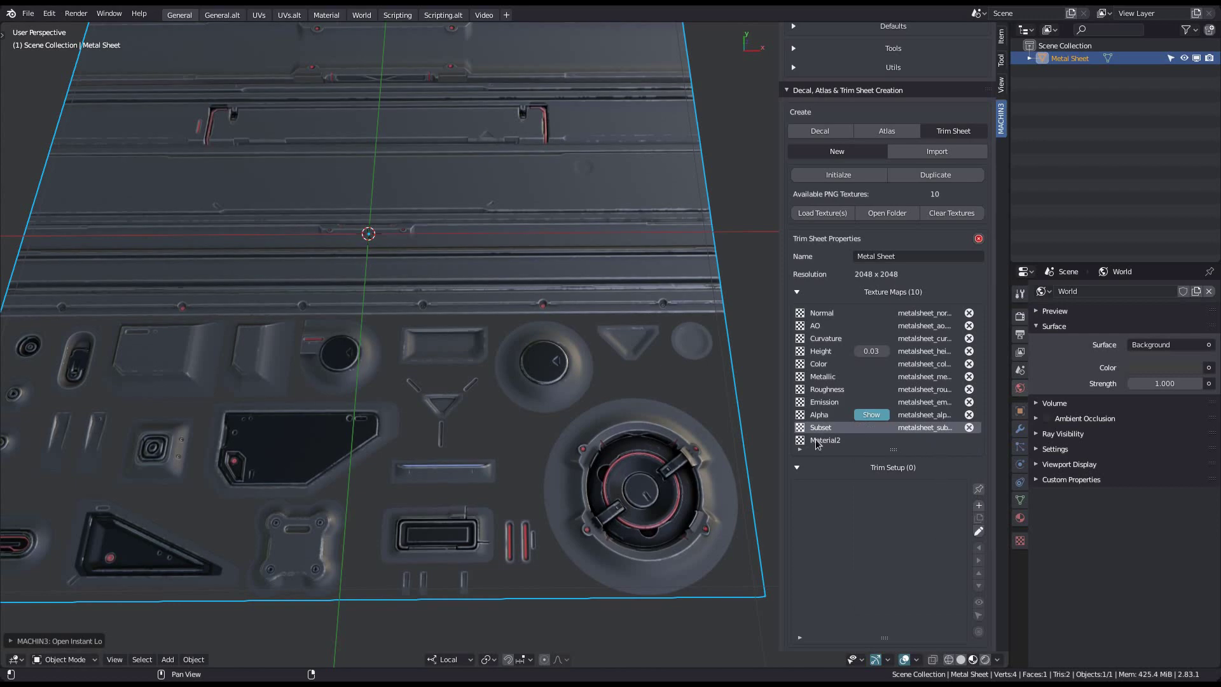
scroll(436, 407, down, 5)
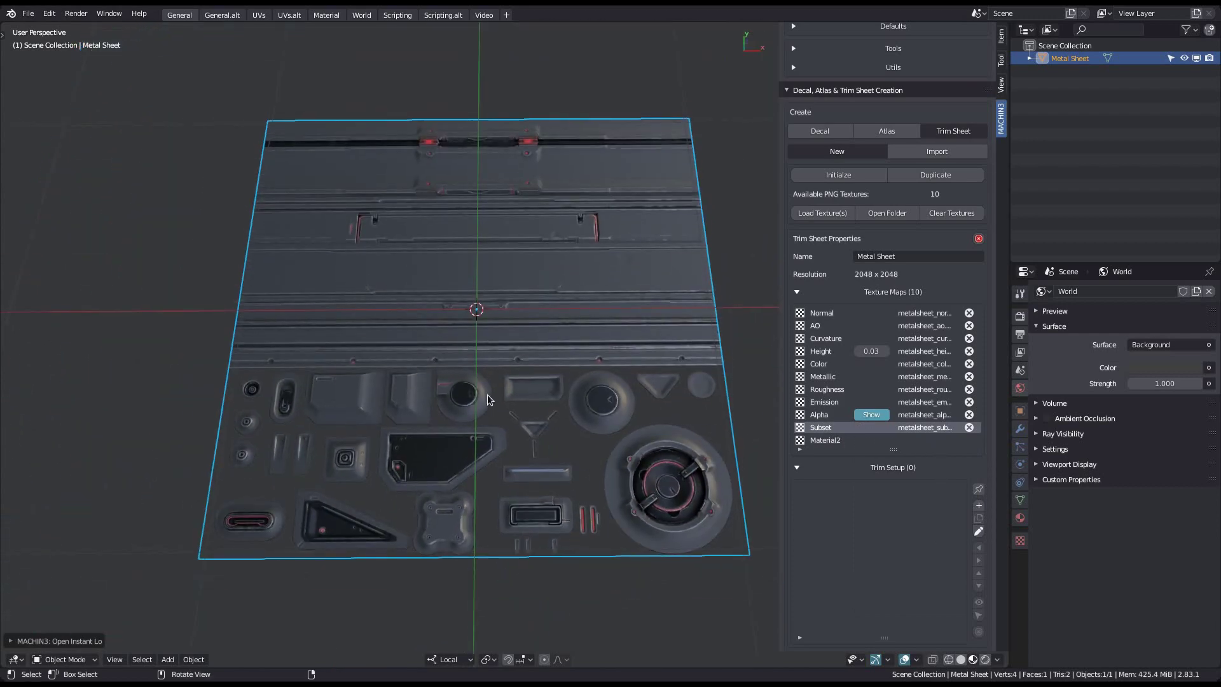
shift+middle_drag(501, 391, 475, 373)
shift+middle_drag(564, 357, 540, 373)
scroll(918, 394, down, 4)
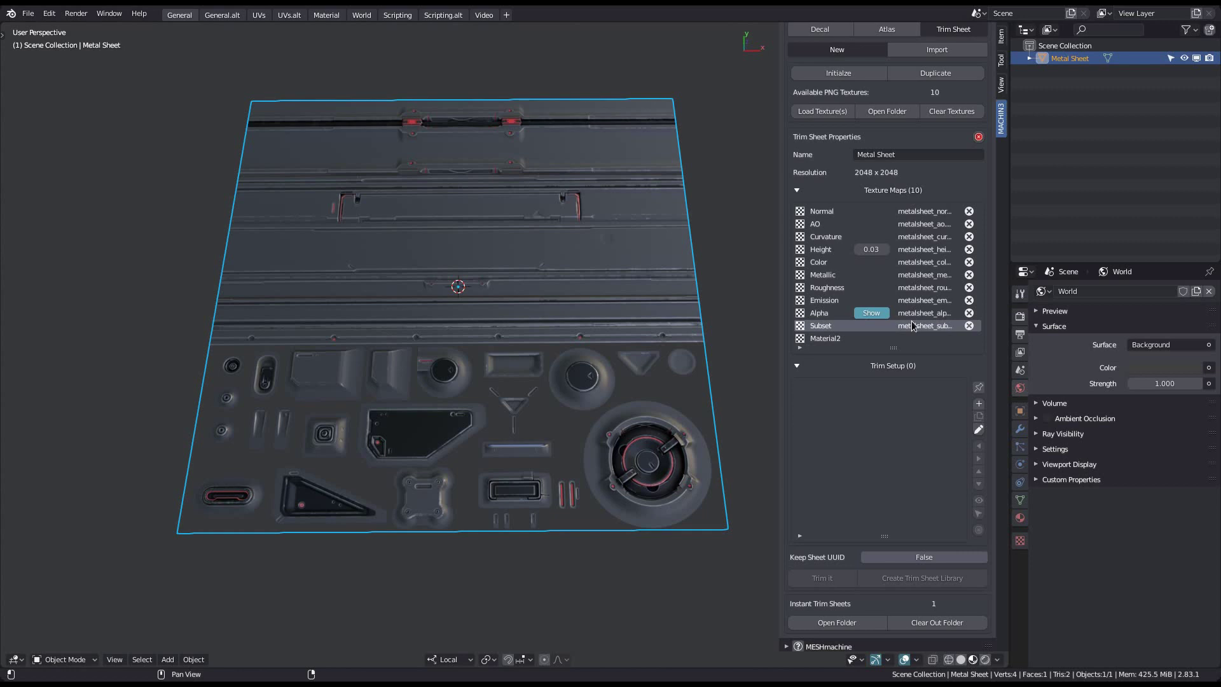
scroll(911, 326, up, 3)
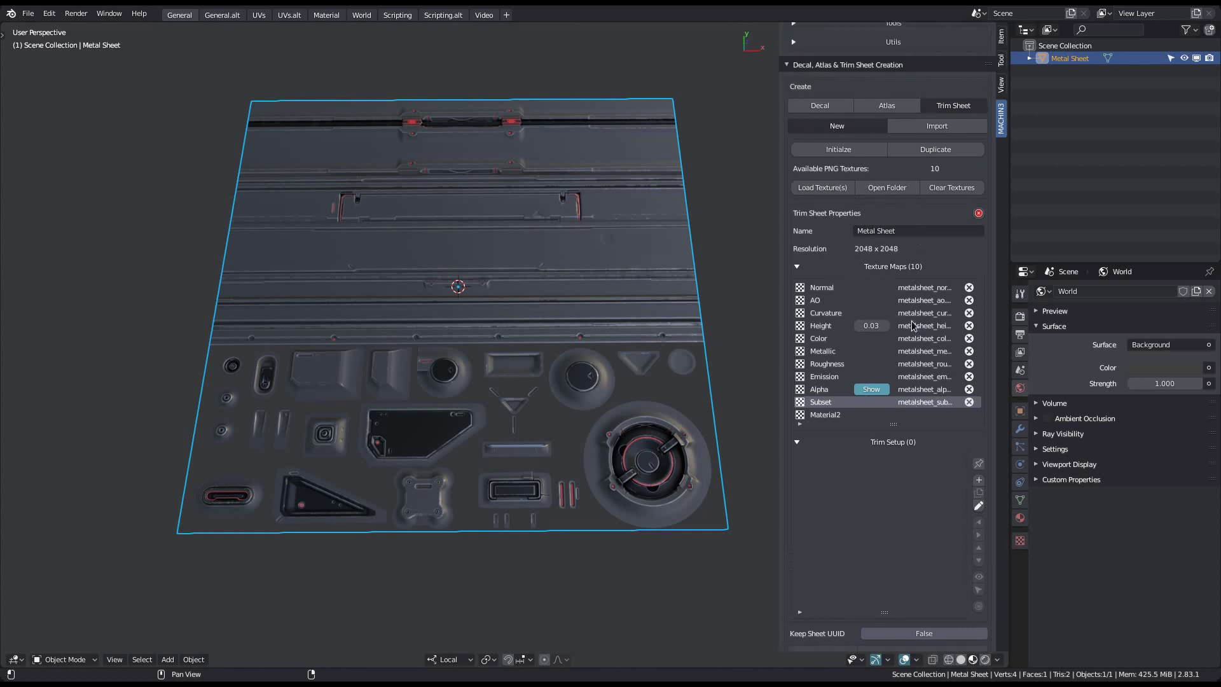
scroll(693, 372, up, 1)
click(896, 270)
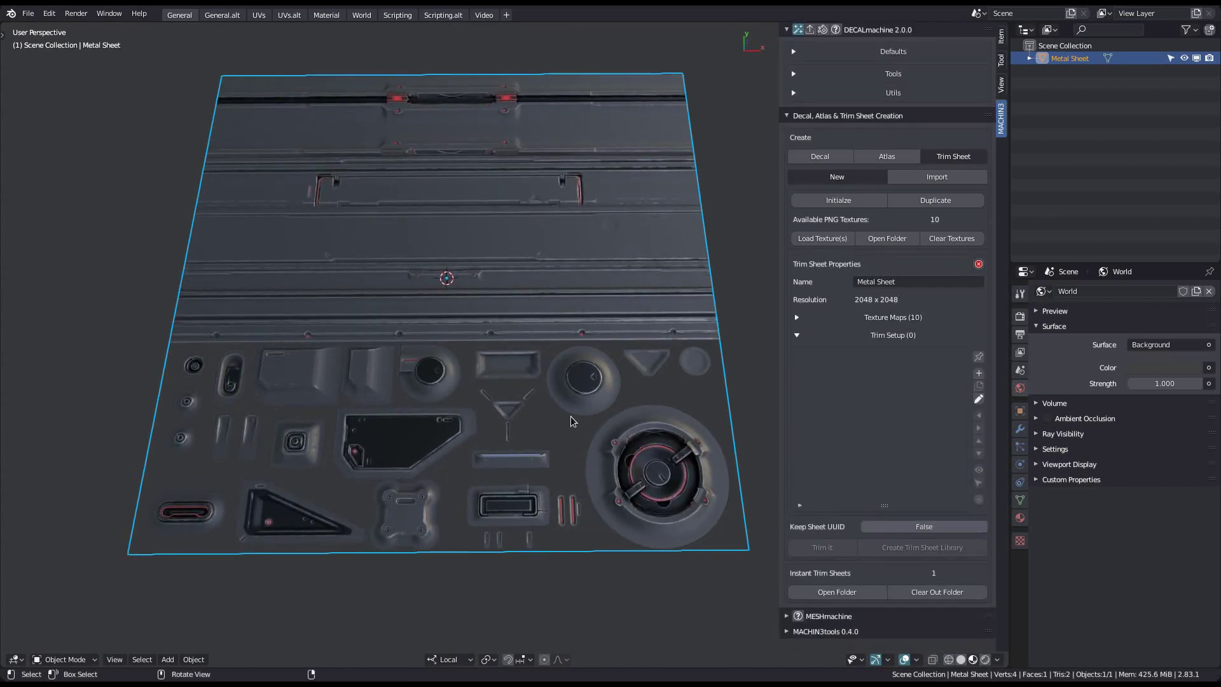
Step: Add a first trim to the trim sheet's trim setup
scroll(590, 401, up, 4)
shift+middle_drag(574, 350, 556, 395)
middle_drag(555, 387, 576, 382)
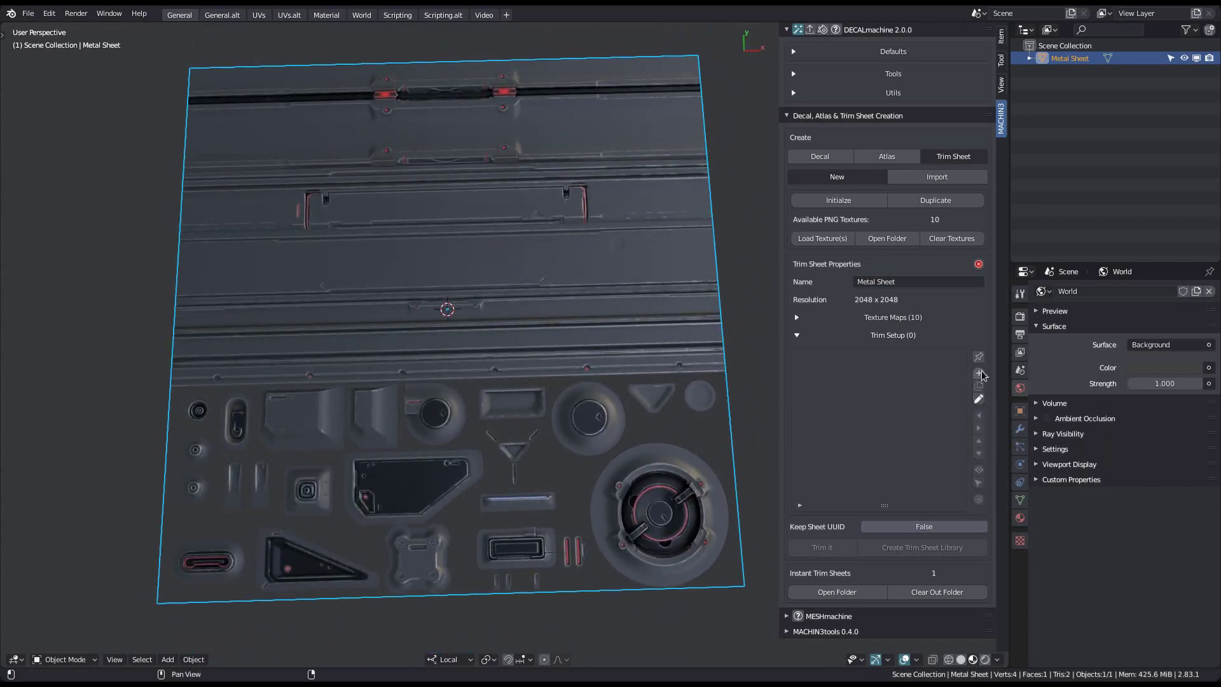
click(980, 373)
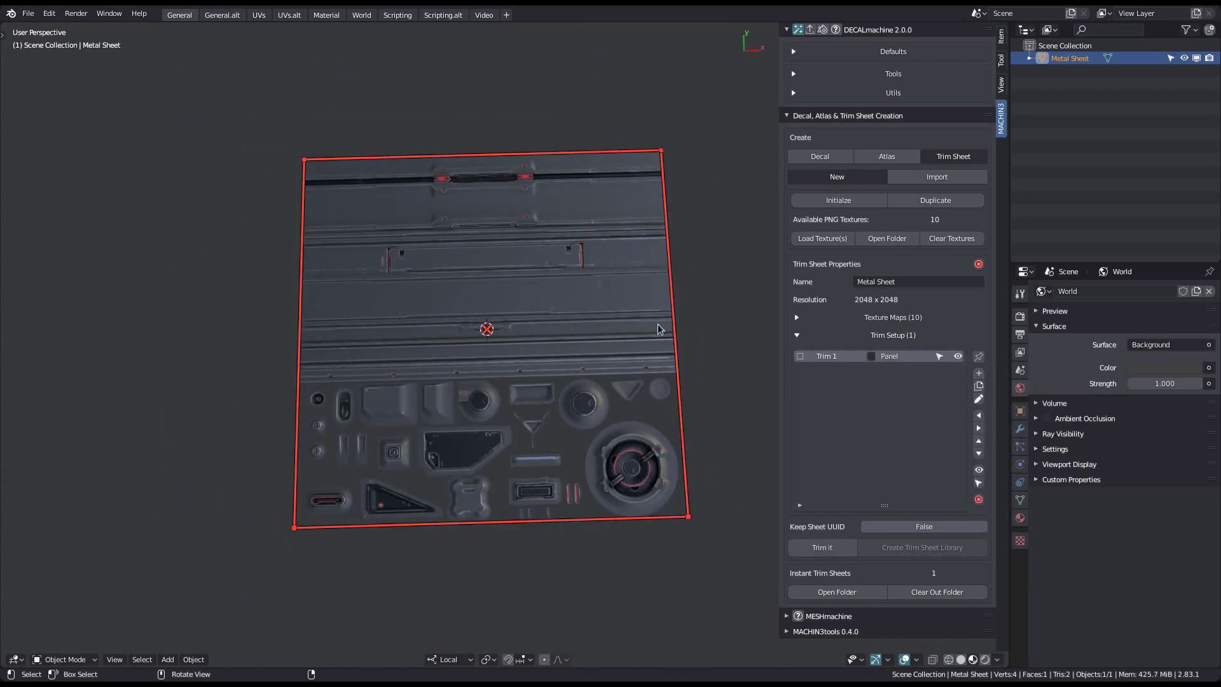
Step: In top view, shrink Trim 1 to the uppermost full-width strip by raising its lower edge
middle_drag(595, 353, 527, 341)
key(Page_Down)
click(514, 431)
mouse_move(489, 416)
shift+middle_down()
mouse_move(505, 438)
mouse_move(520, 407)
shift+middle_up()
scroll(499, 417, up, 2)
key(Page_Up)
key(g)
shift+middle_drag(500, 456, 498, 491)
drag(502, 585, 475, 170)
scroll(425, 388, up, 6)
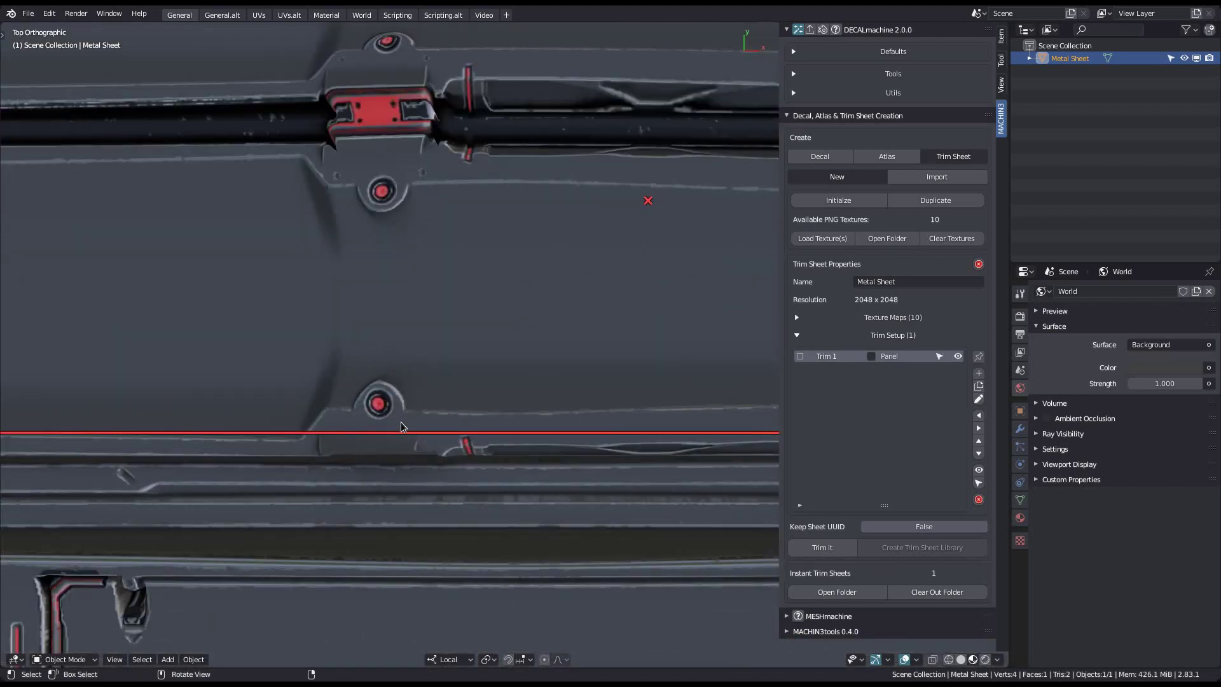
mouse_move(393, 314)
mouse_down()
mouse_move(403, 288)
mouse_move(404, 303)
mouse_up()
Step: Set the Height map's strength to 0.00 and collapse the list of texture maps again
shift+middle_drag(439, 234, 343, 383)
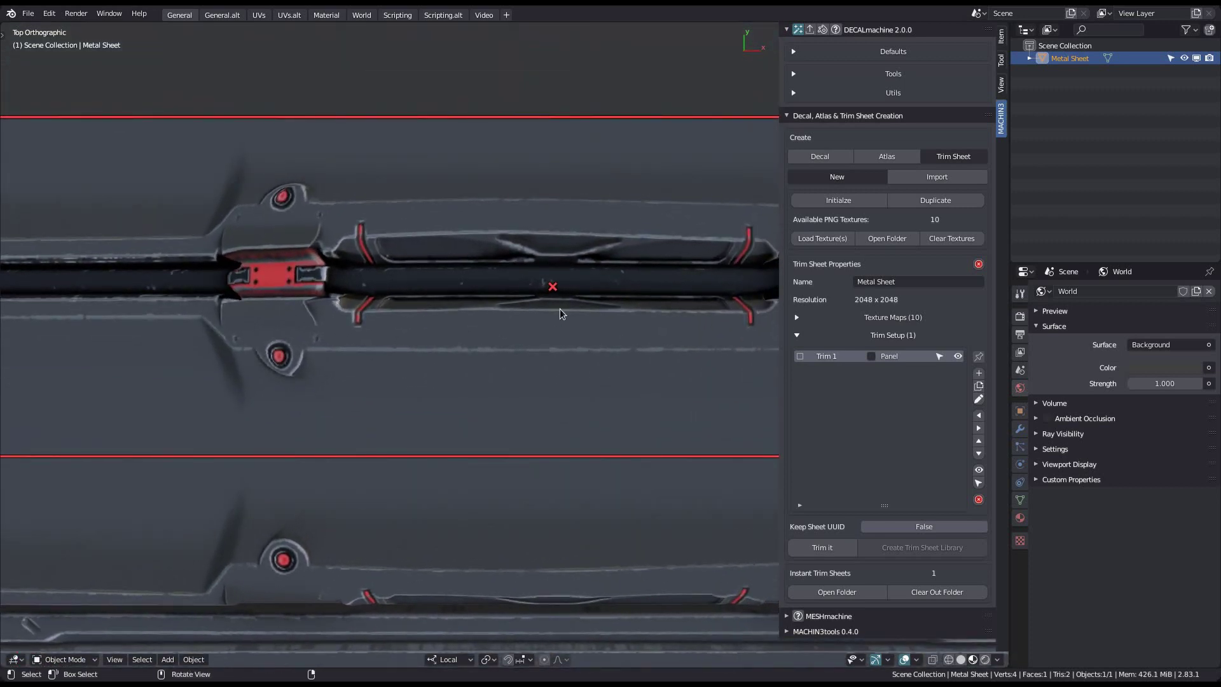
click(823, 315)
drag(871, 377, 853, 376)
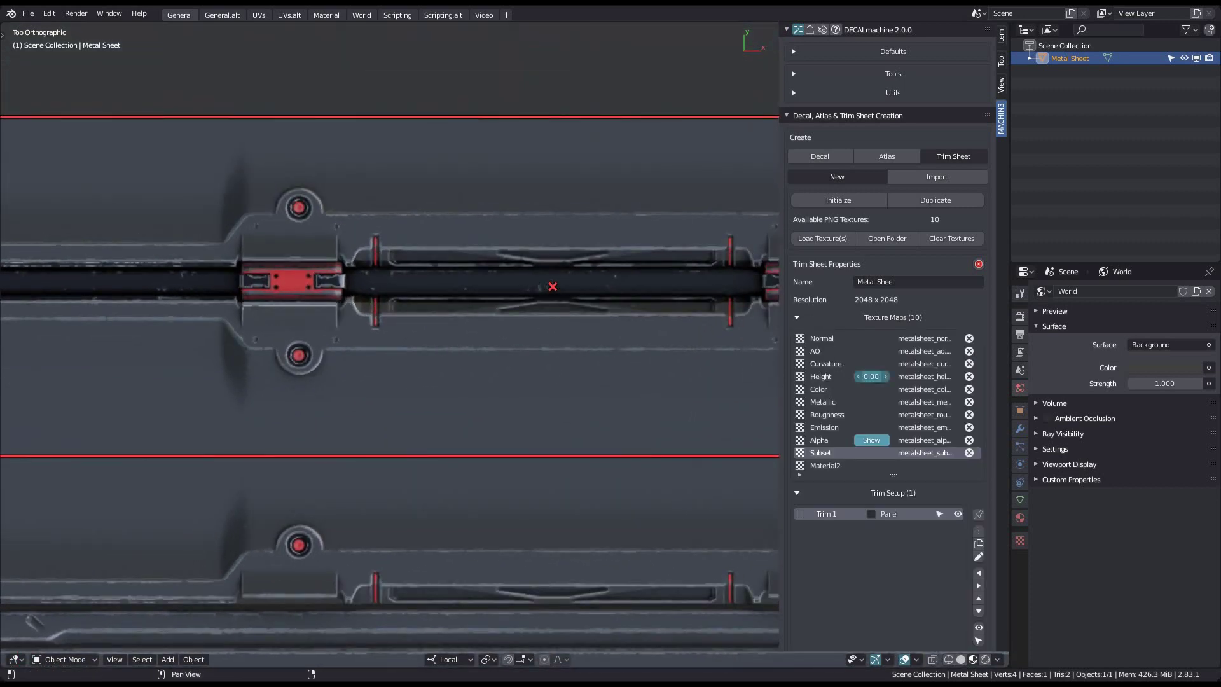
click(880, 318)
Step: Fine-tune Trim 1's lower edge along the seam below the uppermost strip and duplicate the trim
mouse_move(485, 357)
shift+middle_down()
mouse_move(559, 329)
mouse_move(498, 355)
shift+middle_up()
scroll(558, 329, down, 1)
drag(485, 411, 486, 403)
scroll(486, 404, down, 4)
shift+middle_drag(553, 452, 513, 274)
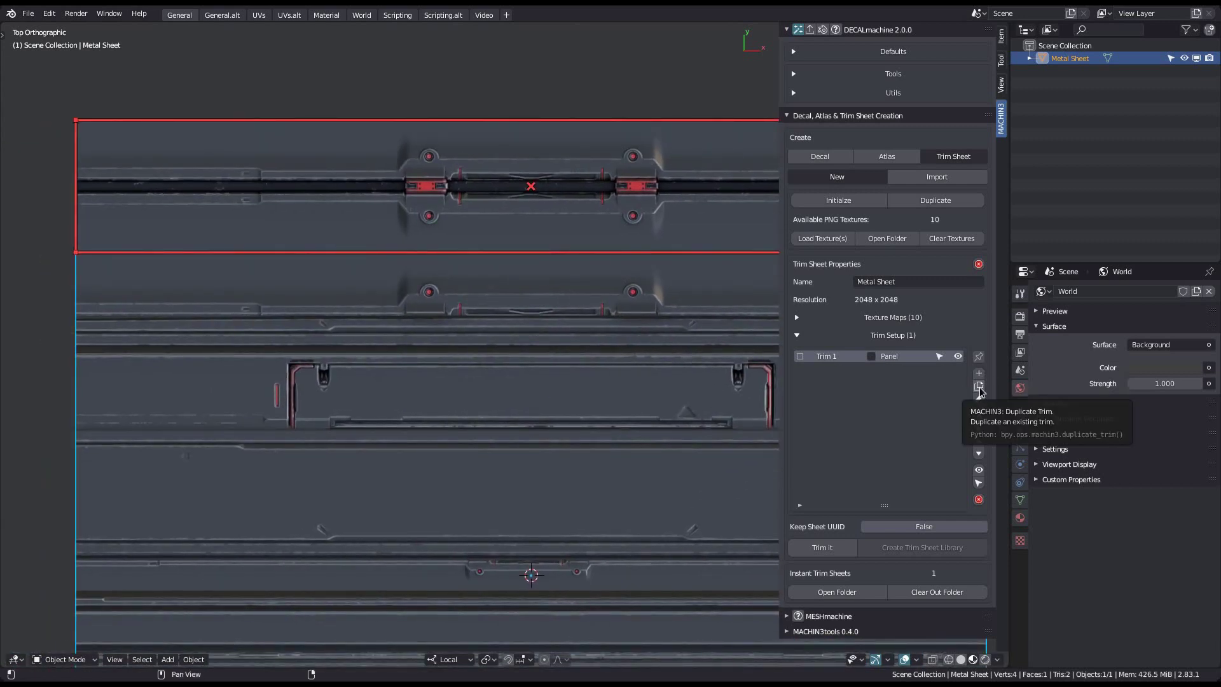
click(979, 386)
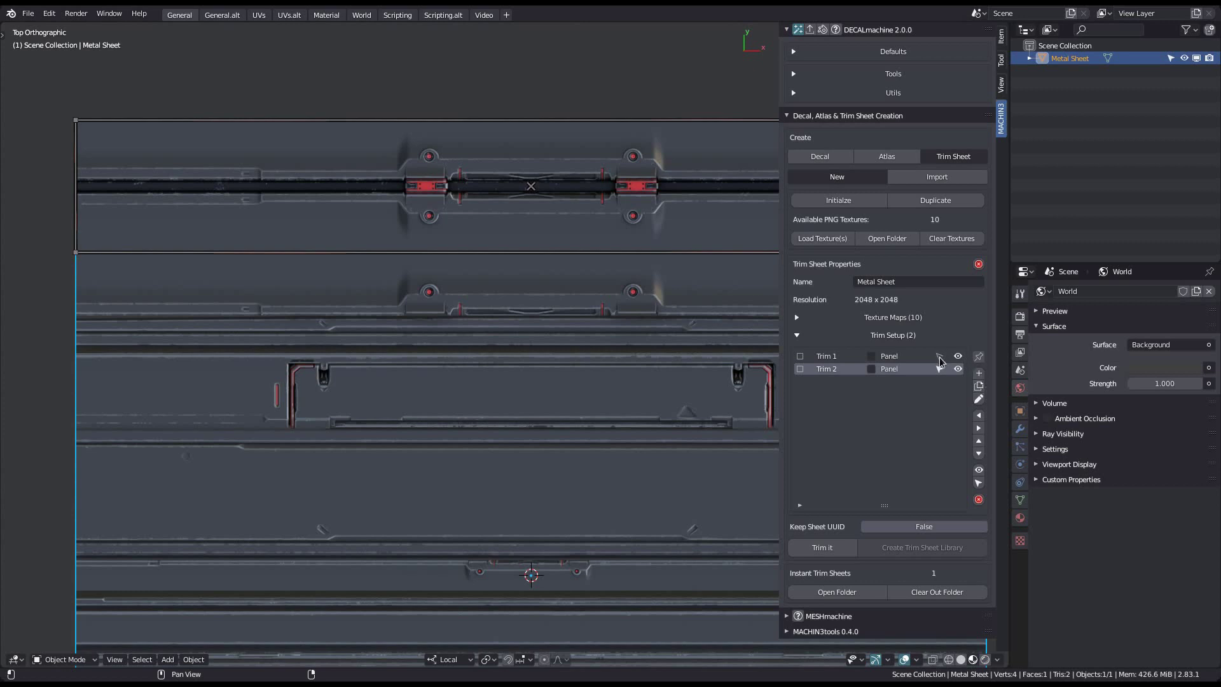
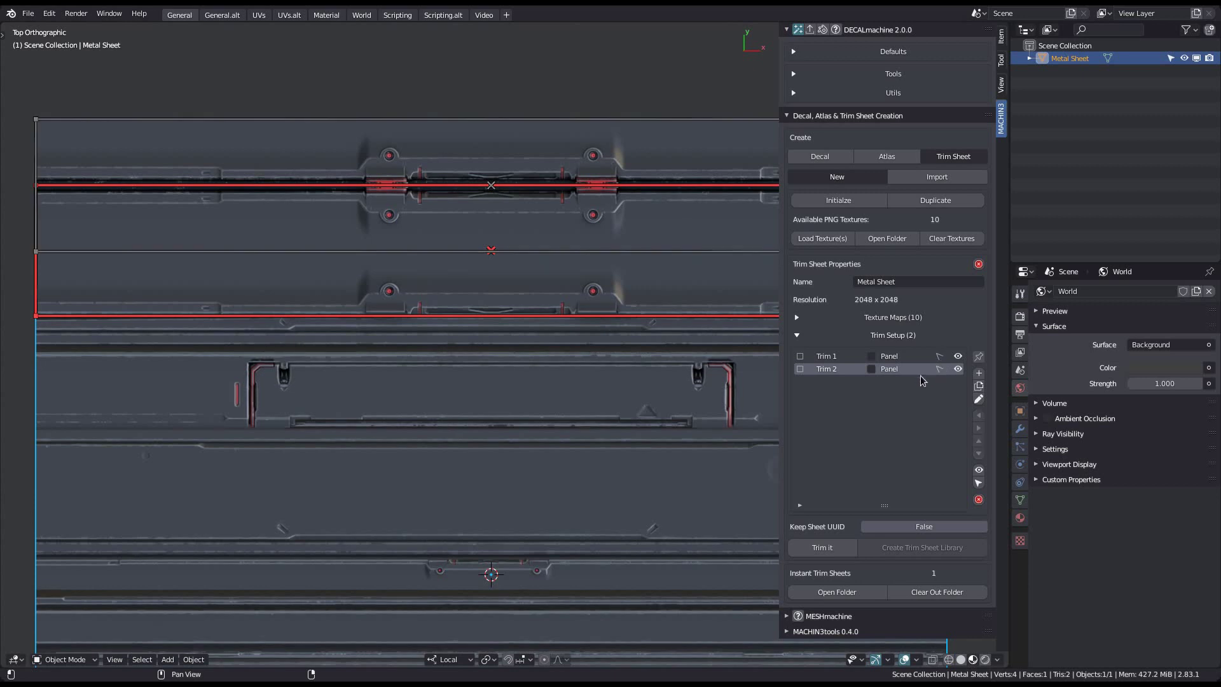
Step: Duplicate Trim 2 and fit the copy's edges to the second full-width strip from the sheet's upper end
shift+middle_drag(494, 338, 554, 254)
click(978, 385)
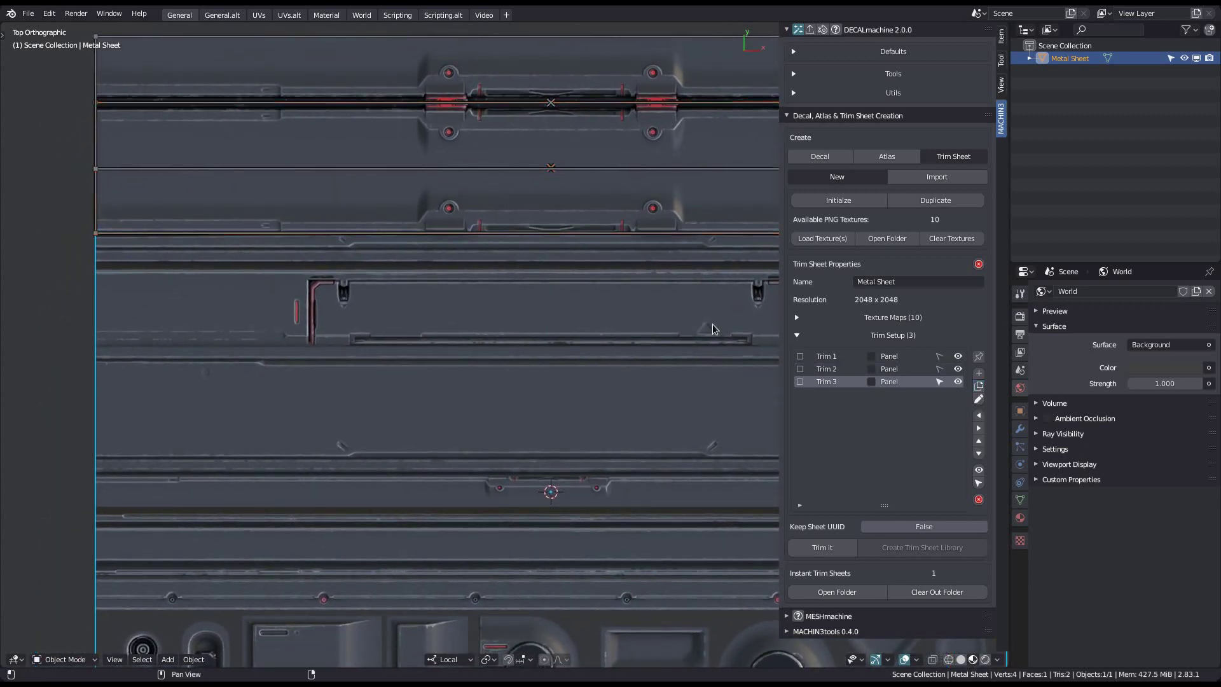
scroll(386, 255, up, 4)
drag(374, 250, 379, 280)
scroll(390, 212, down, 4)
drag(401, 135, 401, 266)
scroll(453, 260, up, 5)
scroll(487, 252, down, 4)
drag(490, 248, 492, 168)
scroll(486, 257, up, 3)
drag(484, 301, 455, 235)
scroll(469, 252, up, 10)
scroll(455, 234, down, 8)
shift+middle_drag(445, 159, 489, 308)
drag(490, 183, 491, 196)
scroll(491, 195, down, 5)
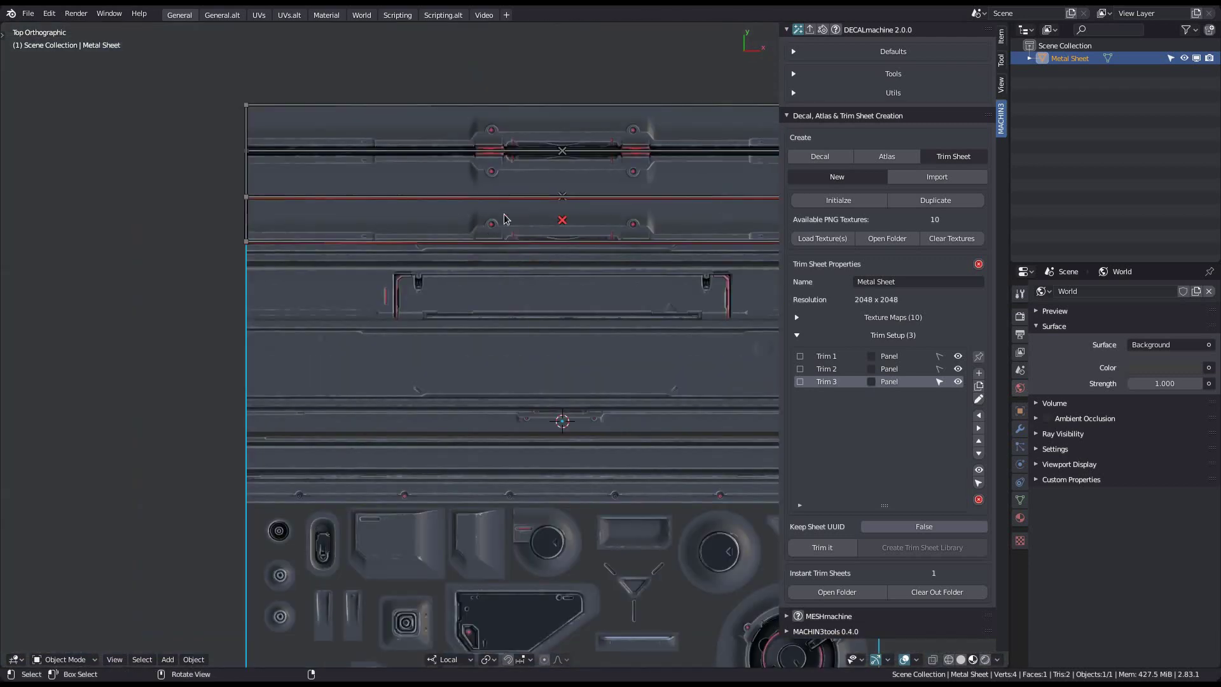
Step: Duplicate Trim 3 and fit the copy around the two narrow strips directly beneath the second strip
click(979, 386)
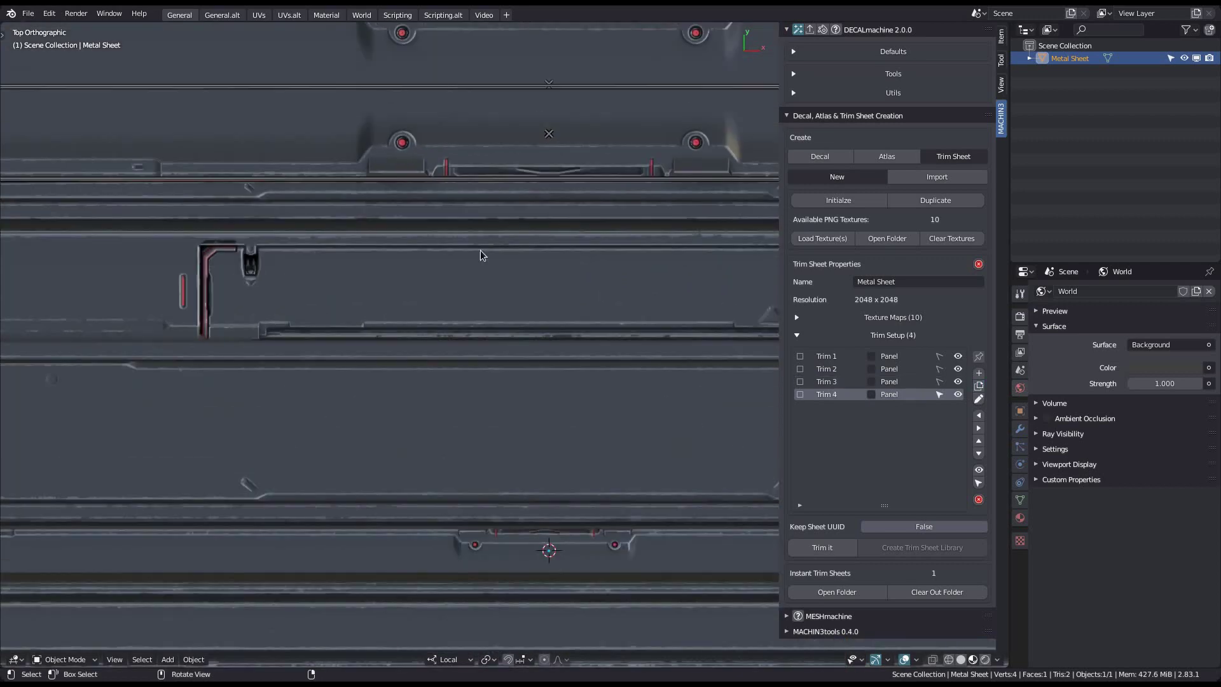
drag(478, 183, 483, 227)
scroll(263, 217, up, 6)
drag(285, 234, 299, 233)
click(300, 233)
scroll(312, 224, down, 4)
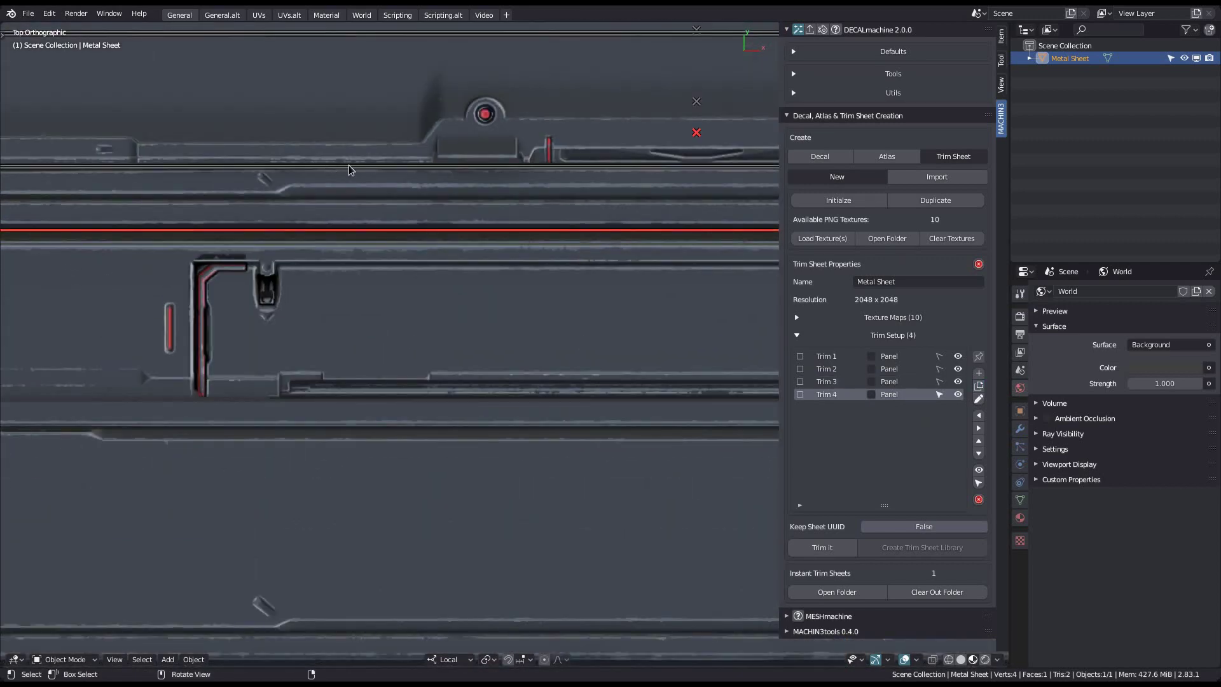
click(697, 132)
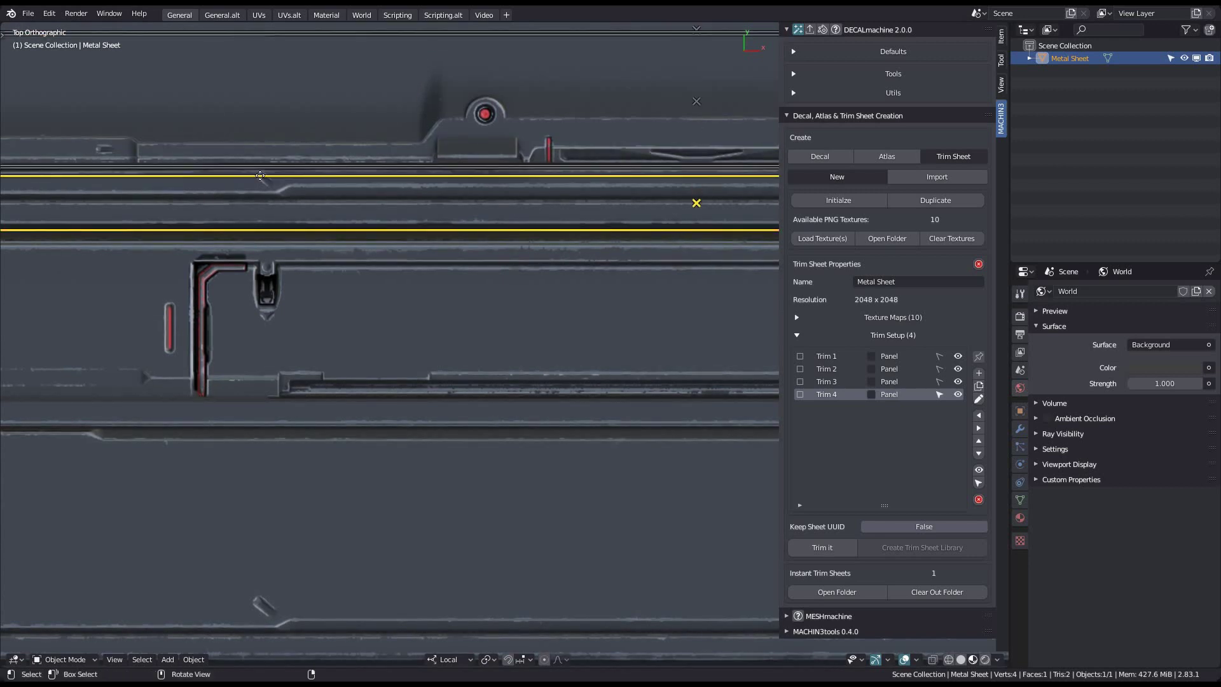
scroll(287, 171, up, 5)
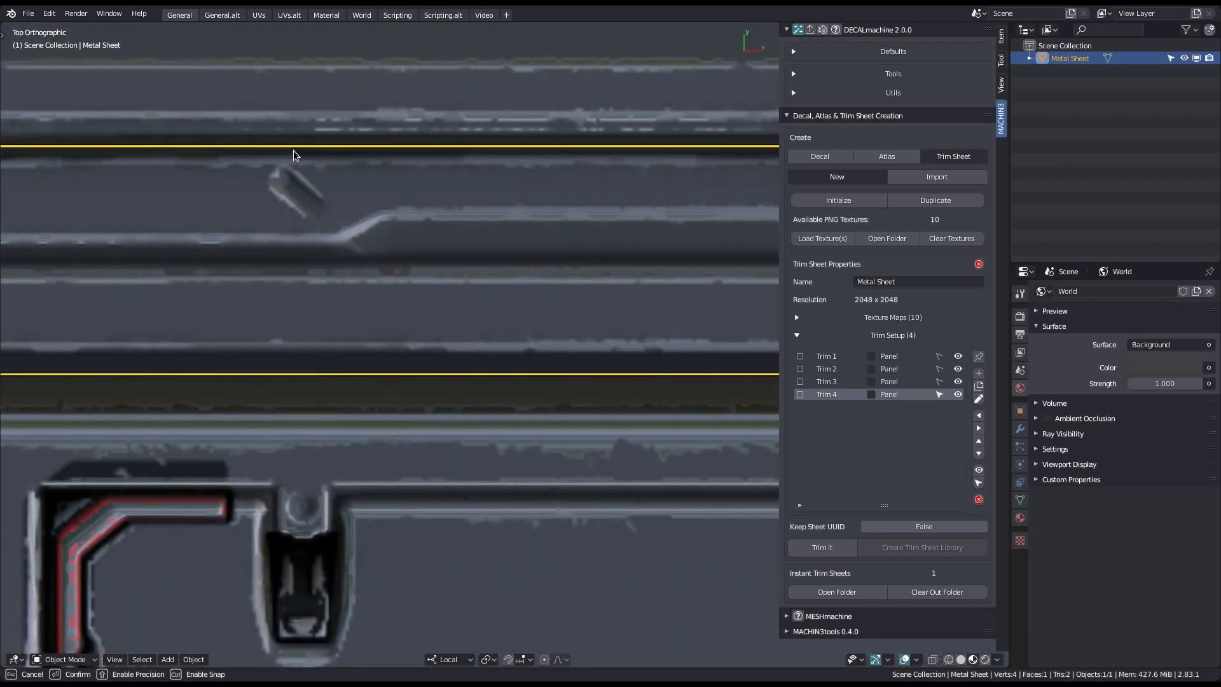
click(294, 155)
scroll(528, 318, down, 5)
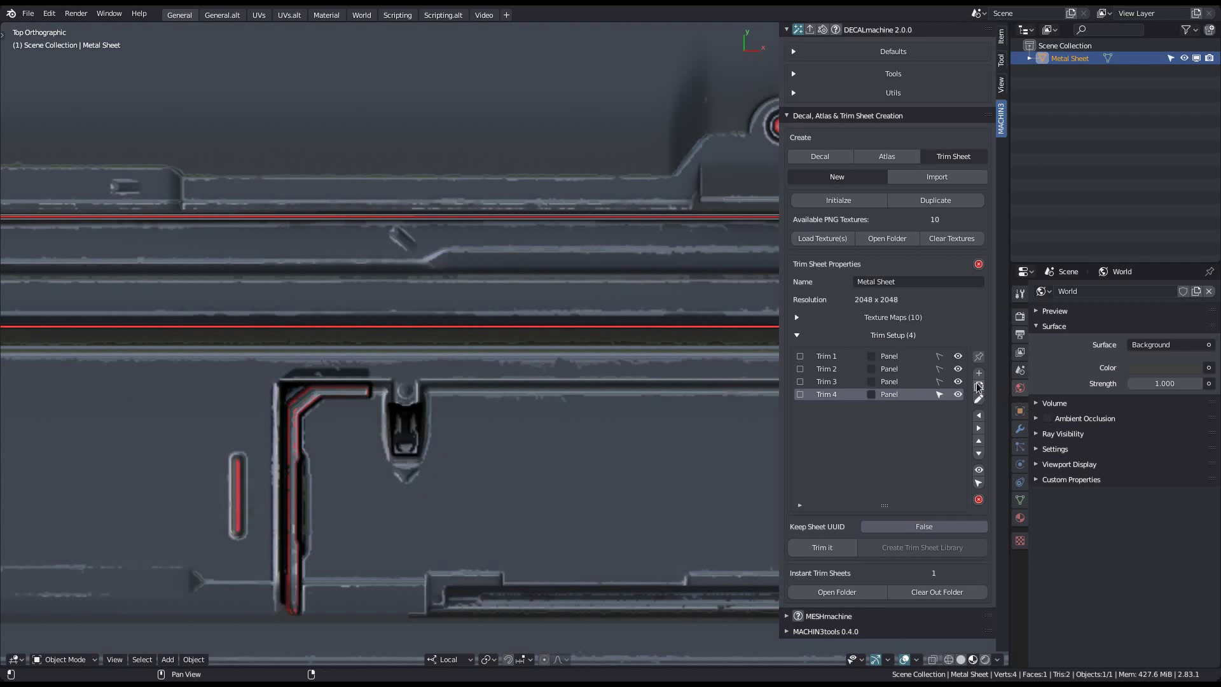
Step: Raise Trim 4's lower edge so it encloses only the upper of the two narrow strips
scroll(504, 316, up, 2)
drag(498, 325, 509, 245)
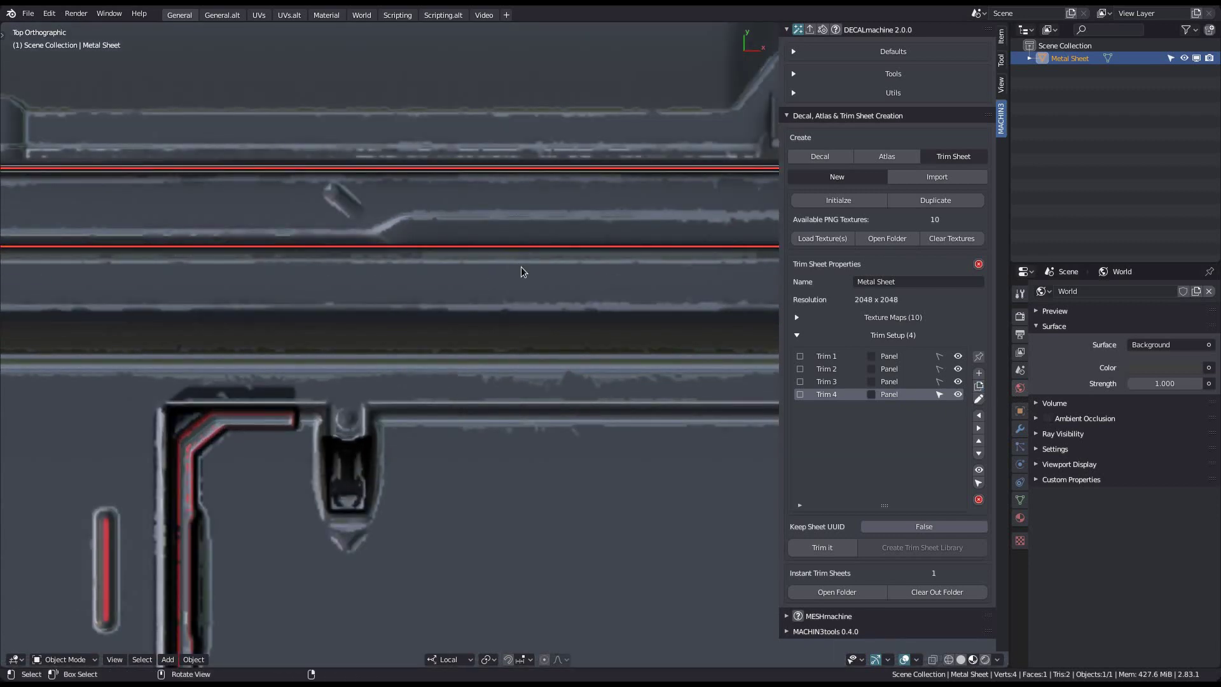
drag(494, 169, 493, 170)
Step: Duplicate Trim 4 and extend the copy's lower edge down to the dark groove below the second narrow strip
click(979, 387)
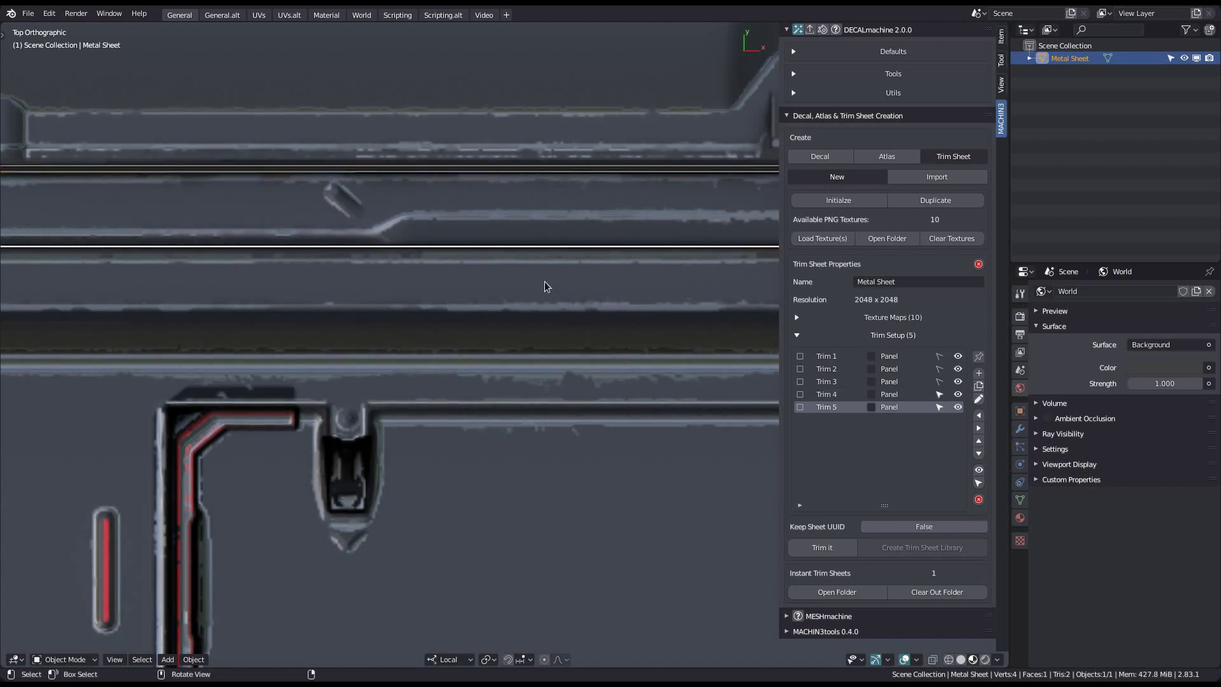
drag(539, 248, 554, 342)
scroll(554, 342, down, 3)
scroll(554, 342, down, 2)
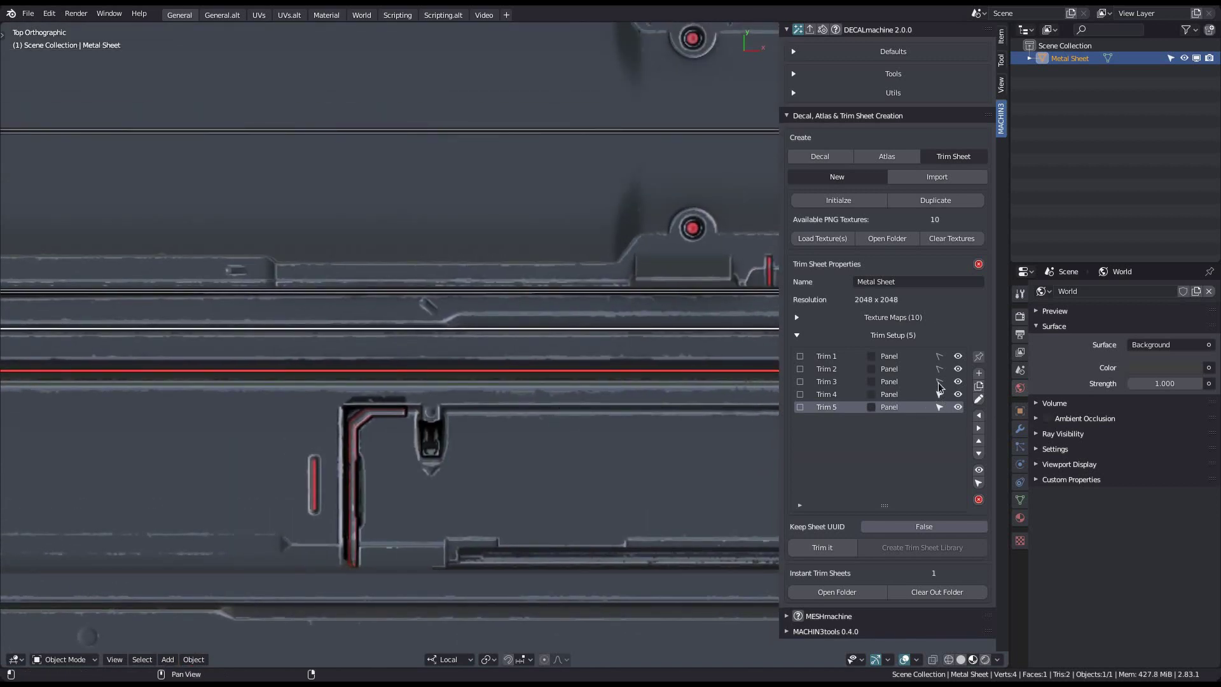
Step: Make Trims 1 to 3 selectable and hide all five trims
drag(940, 388, 940, 356)
click(957, 407)
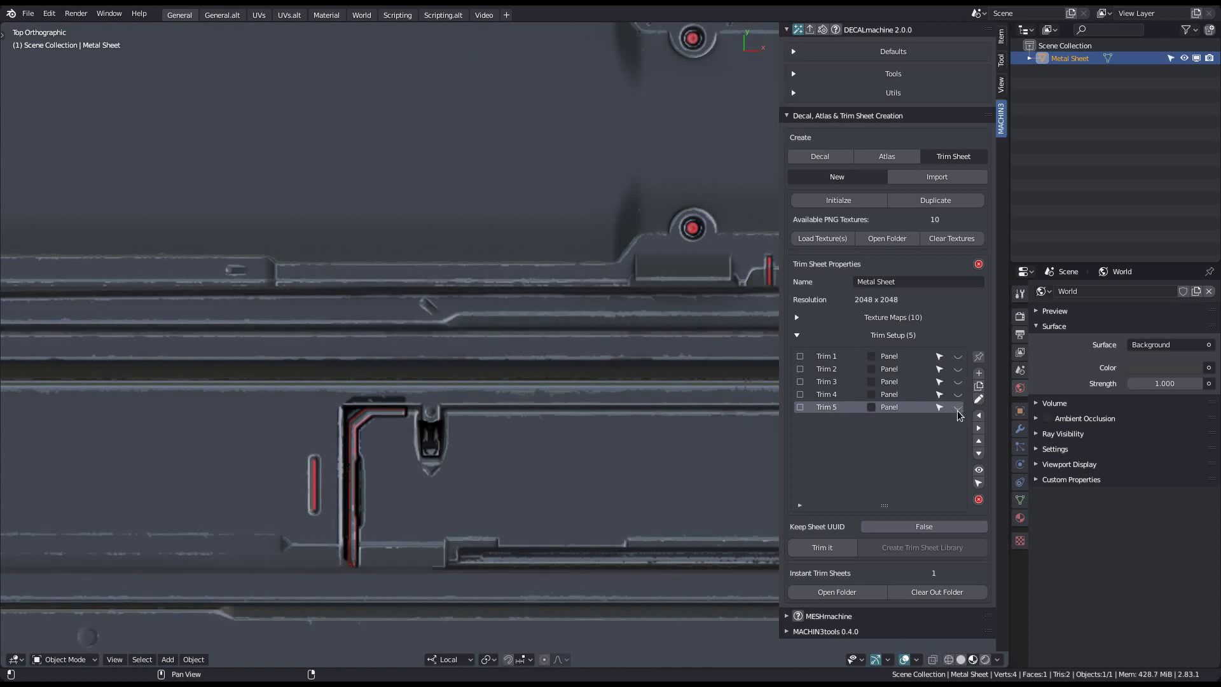
Step: Show all five trims and make them unselectable
click(980, 474)
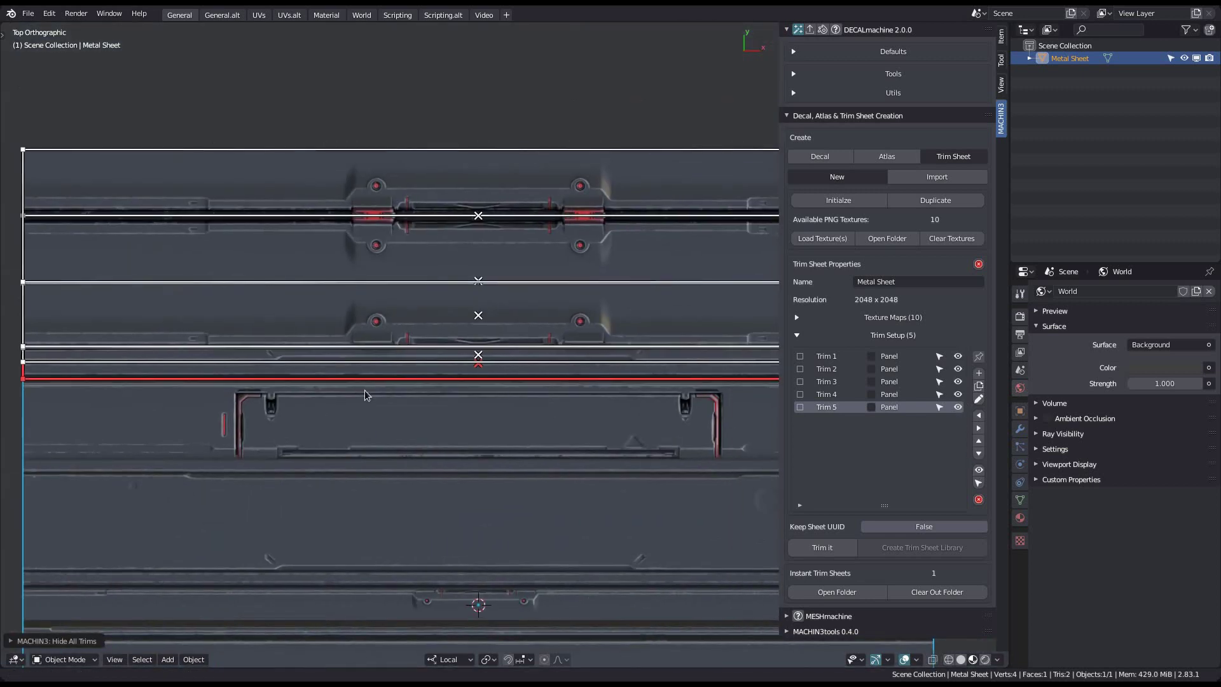
click(977, 481)
shift+middle_drag(473, 386, 578, 308)
scroll(464, 308, up, 4)
shift+middle_drag(463, 308, 471, 255)
Step: Duplicate Trim 5 and fit the copy roughly around the wide strip with the inset panel
key(d)
drag(255, 332, 142, 414)
scroll(127, 414, up, 2)
shift+middle_drag(347, 246, 444, 326)
drag(445, 505, 521, 248)
scroll(471, 212, up, 4)
scroll(521, 248, down, 6)
scroll(76, 246, up, 6)
Step: Refine Trim 6's upper edge to the boundary just below the dark groove
drag(120, 249, 167, 266)
scroll(178, 267, down, 4)
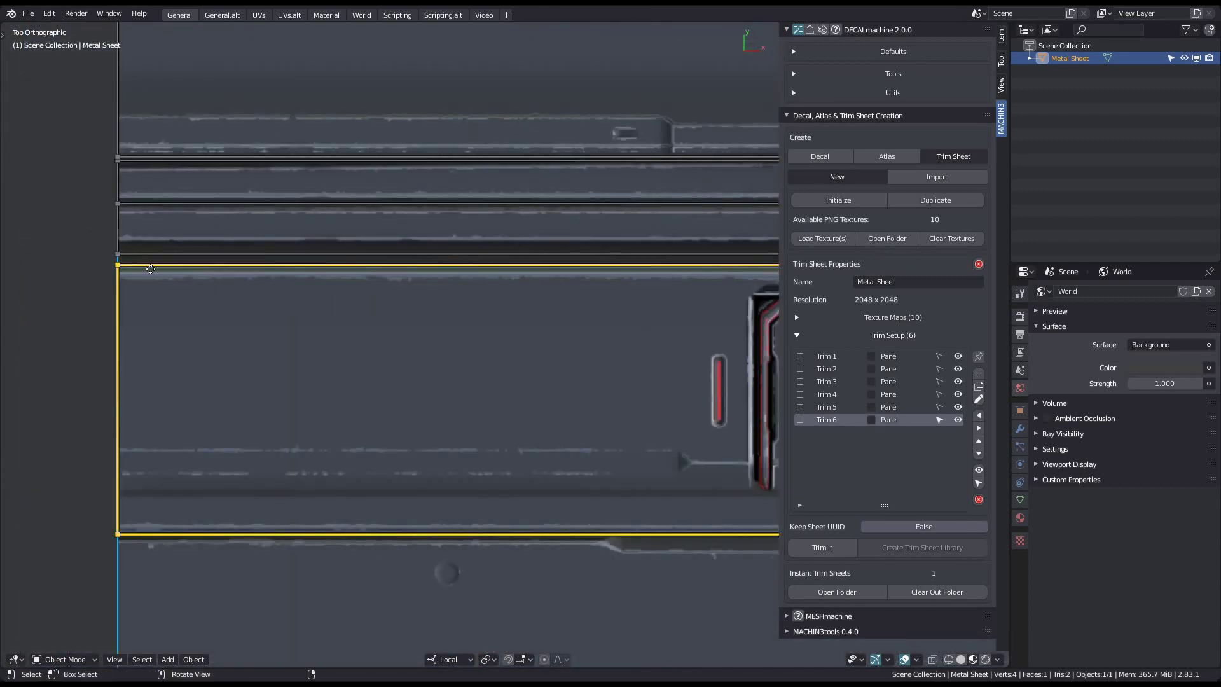
scroll(166, 266, up, 7)
key(Up)
scroll(520, 267, down, 7)
middle_drag(436, 325, 429, 293)
scroll(429, 292, down, 3)
Step: Duplicate Trim 6 and fit the copy around the wide plain strip directly beneath it
click(903, 420)
click(979, 386)
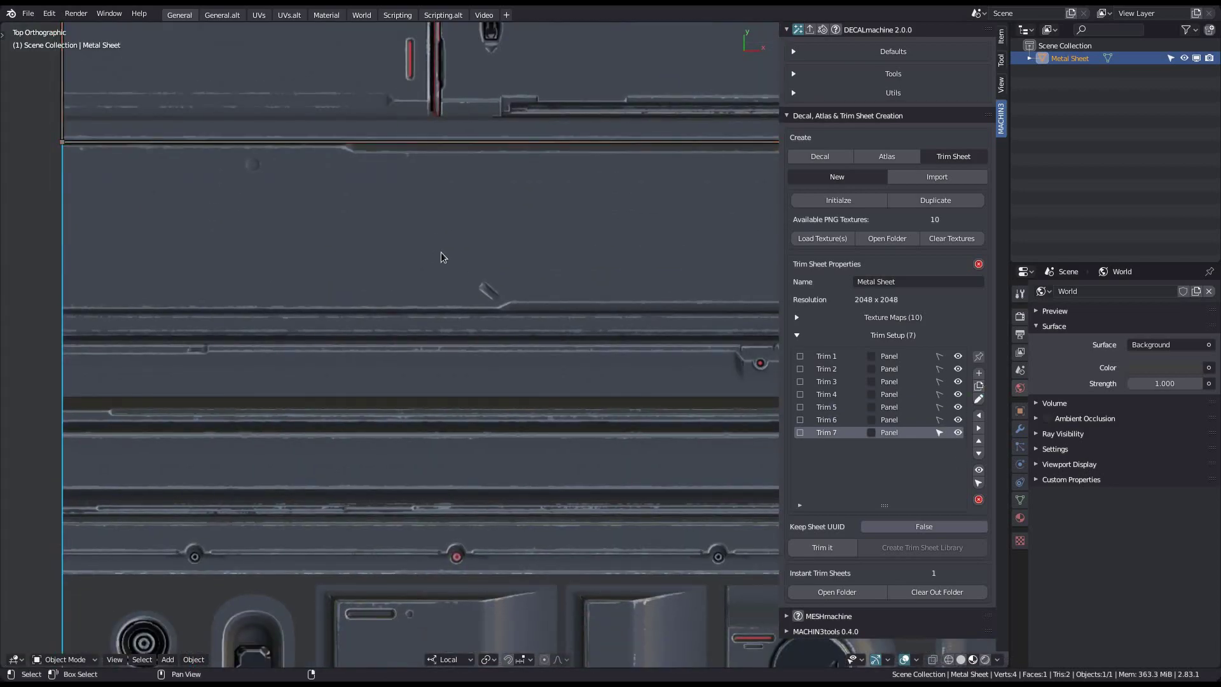
scroll(463, 267, up, 2)
scroll(718, 365, up, 6)
shift+middle_drag(718, 366, 488, 388)
drag(489, 394, 488, 362)
scroll(484, 362, down, 9)
scroll(466, 181, up, 3)
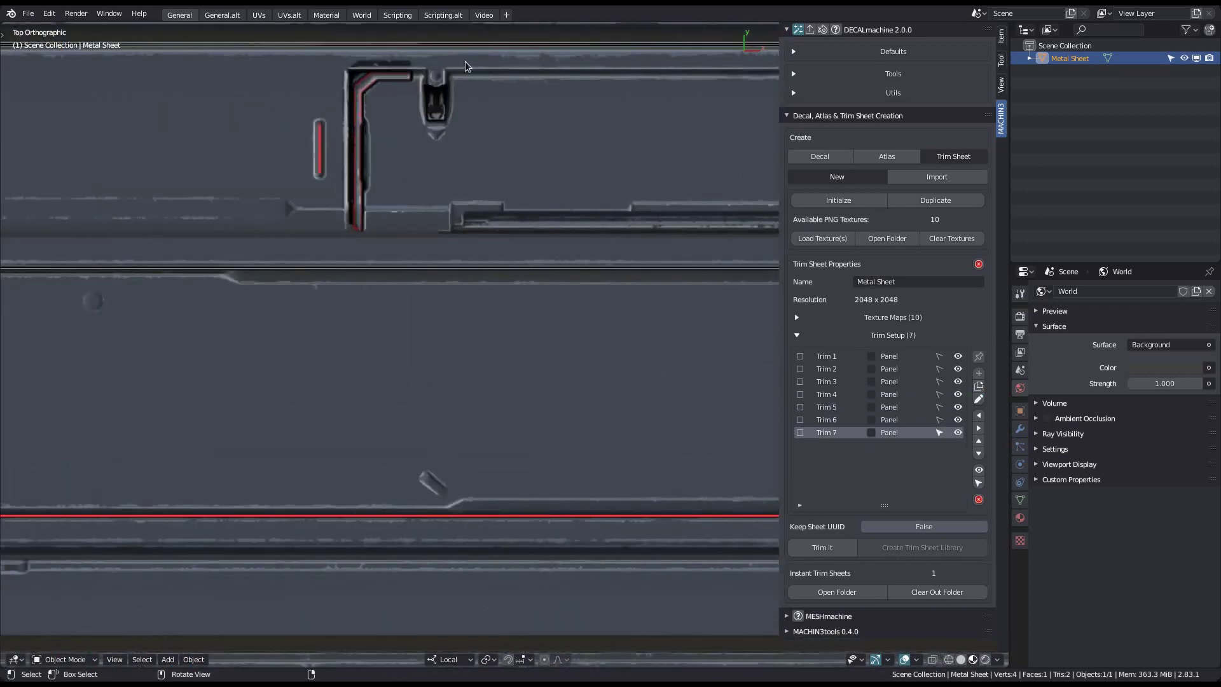
scroll(248, 283, up, 8)
drag(254, 267, 259, 224)
scroll(259, 226, down, 13)
Step: Duplicate Trim 7 and fit the copy around the narrow strip directly below the wide plain strip
scroll(453, 275, up, 5)
key(shift+d)
scroll(636, 251, up, 3)
drag(567, 272, 567, 349)
scroll(445, 299, down, 2)
scroll(491, 437, down, 3)
scroll(499, 327, up, 4)
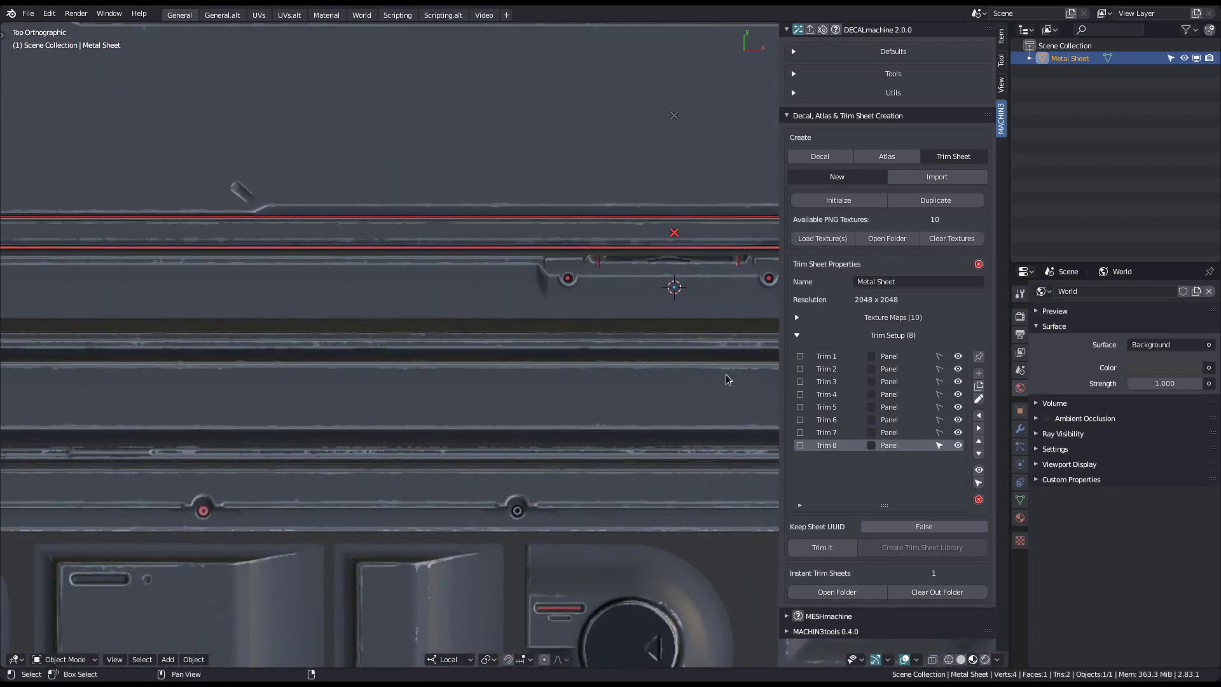
Step: Duplicate Trim 8 and fit the copy around the next strip, the one with the central notched bracket
key(shift+d)
scroll(620, 223, up, 11)
drag(620, 223, 598, 264)
scroll(600, 253, down, 6)
scroll(476, 350, down, 9)
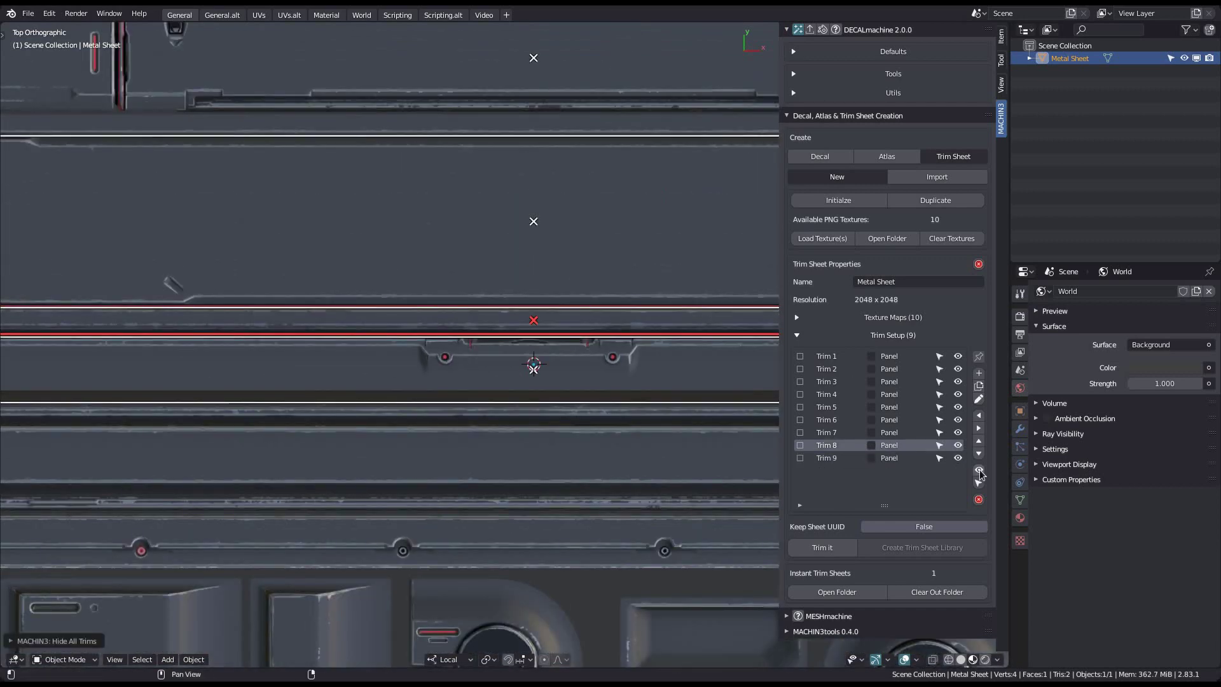
Step: Leave only Trim 9 visible and make all trims unselectable
click(958, 419)
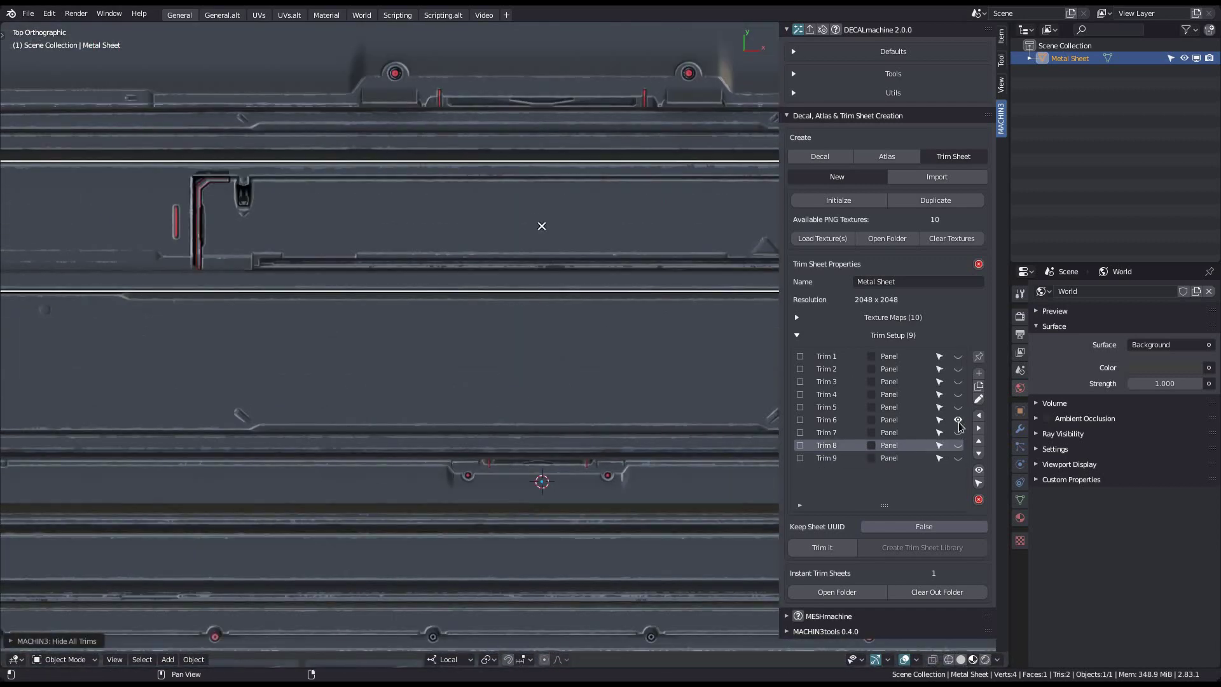
click(958, 458)
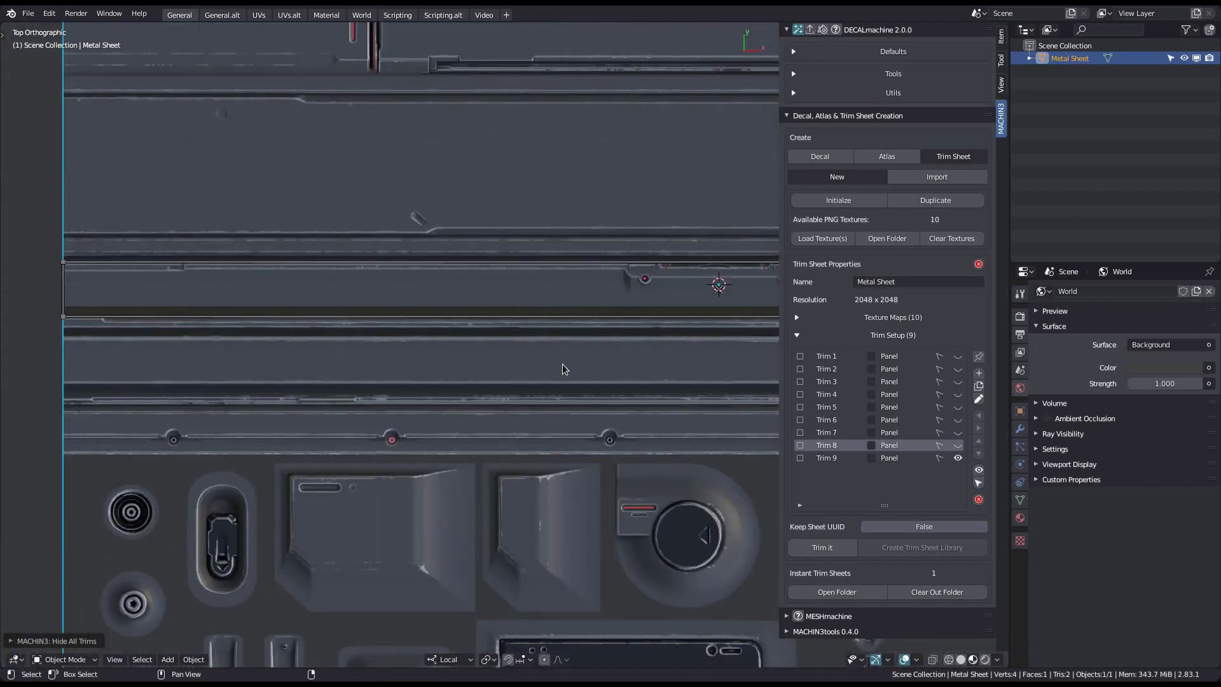
shift+middle_drag(562, 368, 392, 361)
Step: Duplicate Trim 9 and fit the copy around the narrow ridged strip directly below it
click(839, 460)
scroll(391, 327, up, 4)
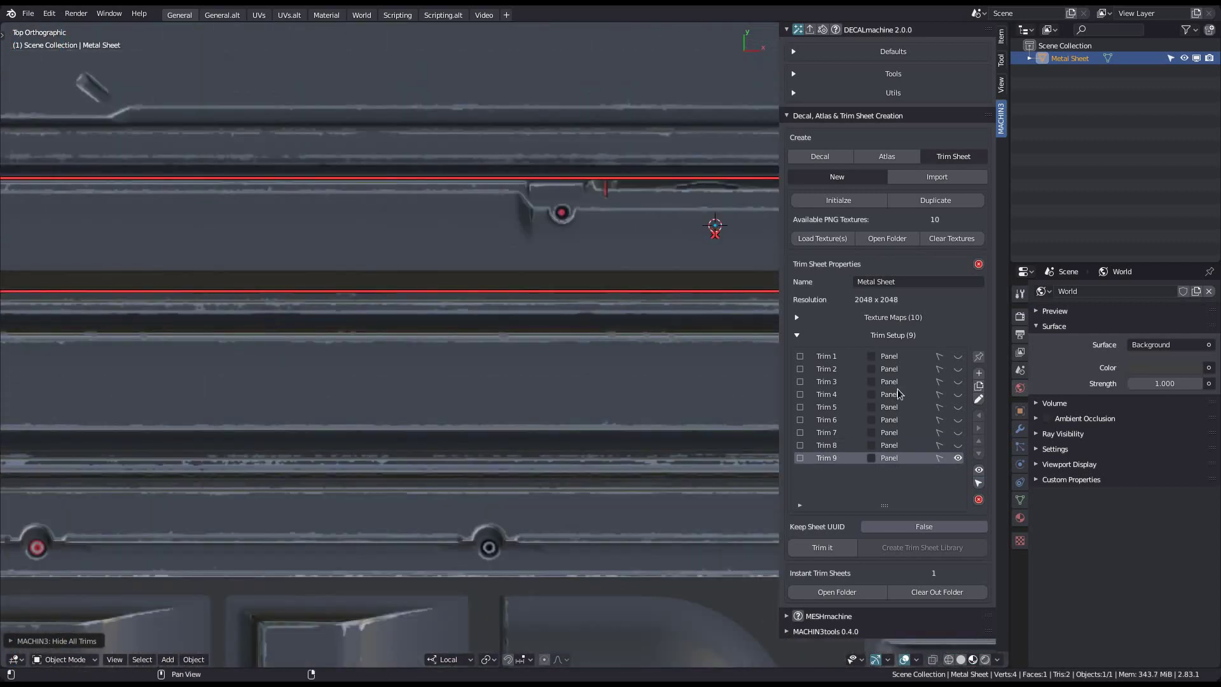
click(978, 386)
scroll(651, 227, up, 2)
drag(604, 316, 604, 376)
drag(583, 159, 591, 322)
scroll(596, 340, up, 1)
scroll(592, 343, down, 5)
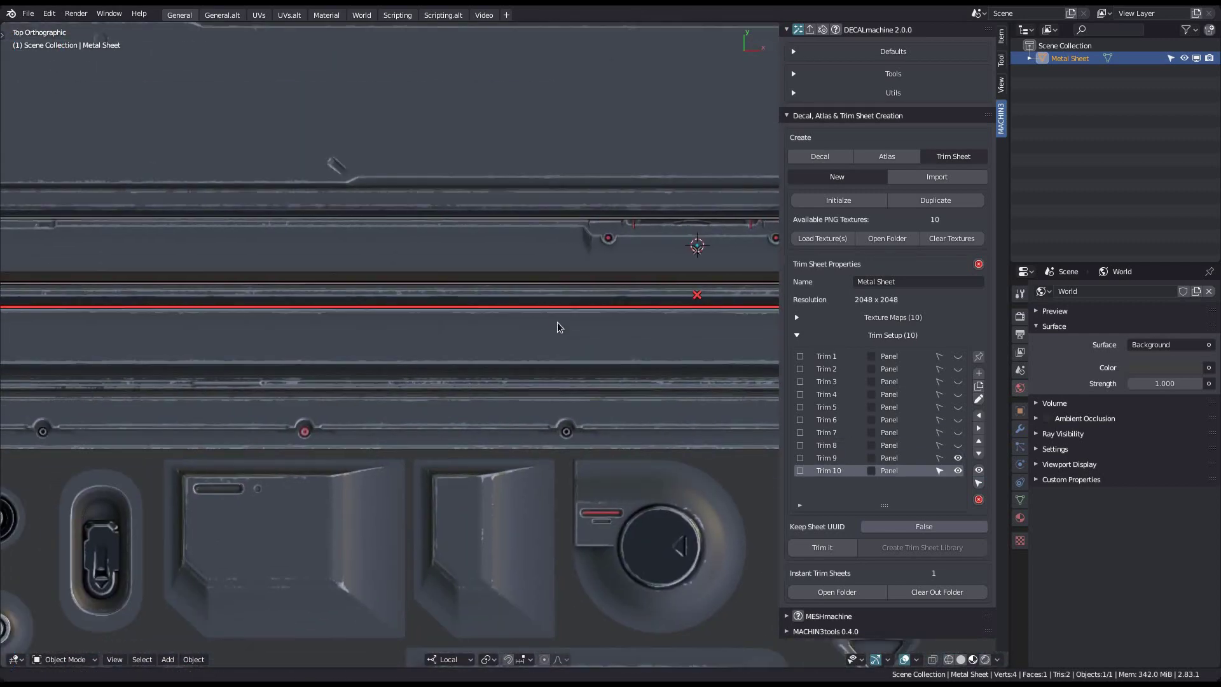
Step: Duplicate Trim 10 and fit the copy around the plain medium-width strip beneath it
scroll(558, 327, up, 1)
shift+middle_drag(559, 327, 922, 296)
click(979, 386)
scroll(382, 272, up, 3)
drag(372, 286, 360, 434)
scroll(359, 357, down, 2)
scroll(362, 254, up, 3)
shift+middle_drag(362, 254, 473, 69)
drag(472, 69, 472, 132)
Step: Duplicate Trim 11 and extend the copy's lower edge to the bottom of the bolted strip
scroll(572, 356, down, 5)
shift+middle_drag(592, 376, 233, 334)
click(979, 372)
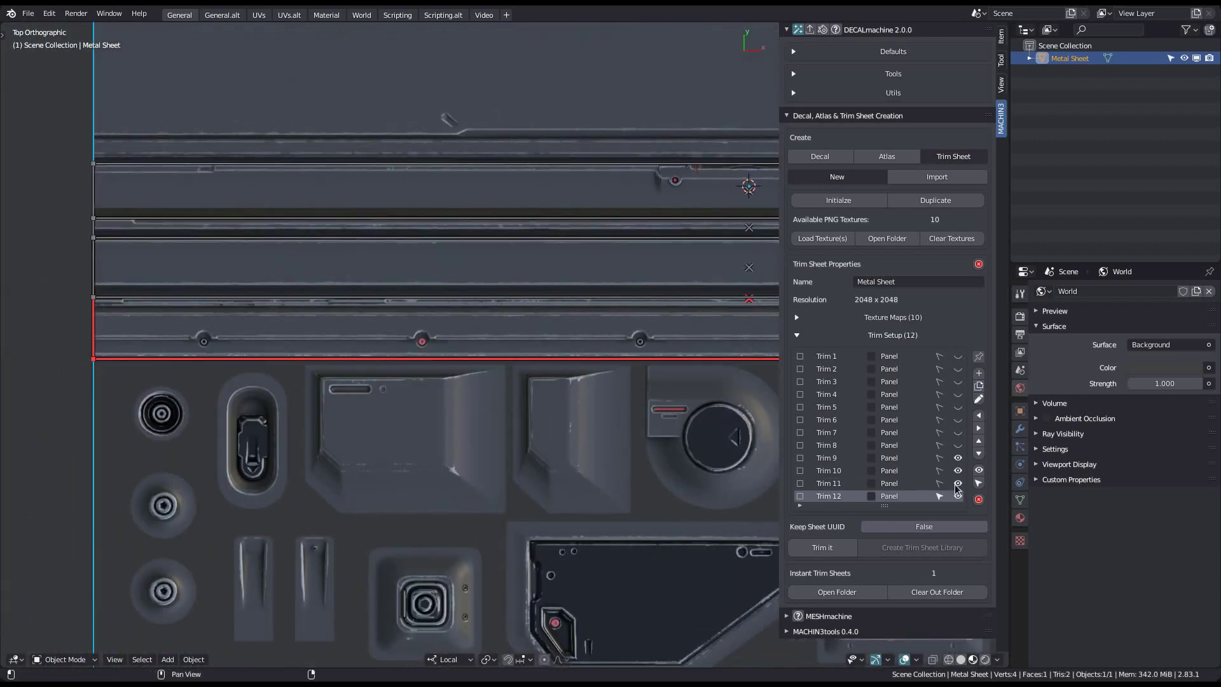
Step: Hide Trims 9 to 11 and keep Trim 12 displayed
drag(958, 483, 957, 458)
shift+middle_drag(289, 294, 323, 312)
click(958, 496)
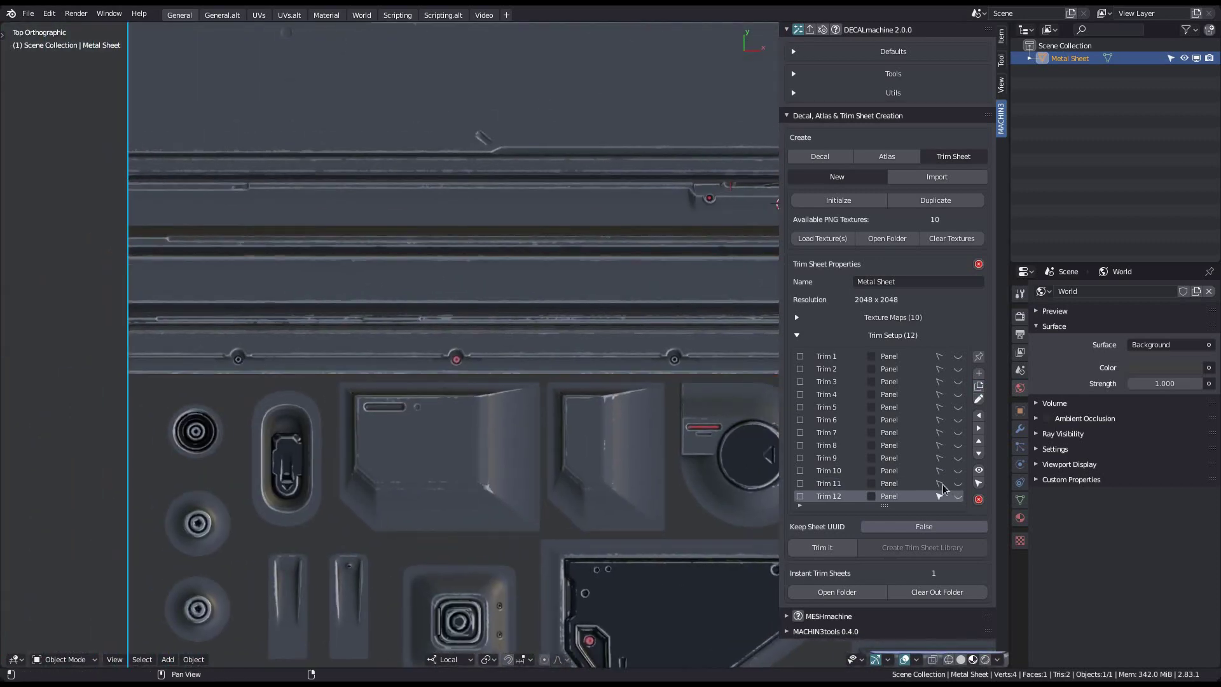
click(958, 496)
scroll(381, 334, up, 3)
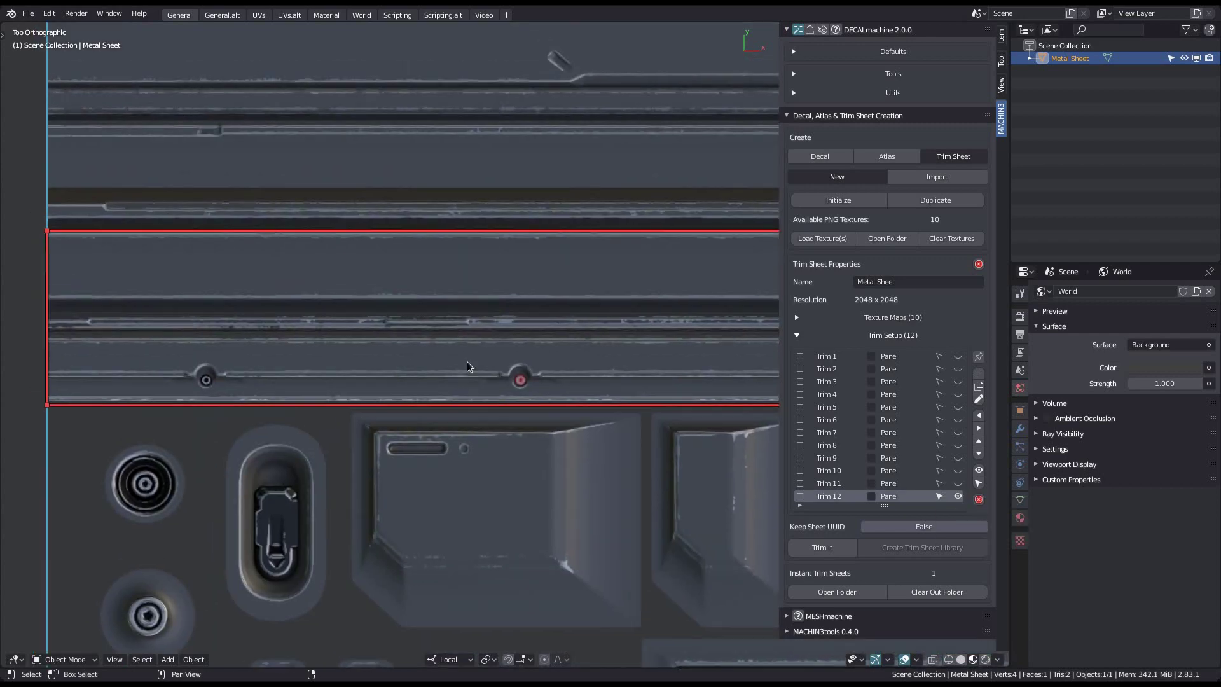
Step: Duplicate Trim 12 and fit the copy around the thin detailed strip above the bolted strip
key(shift+d)
drag(563, 411, 534, 331)
drag(503, 208, 487, 275)
scroll(483, 305, up, 4)
drag(487, 230, 485, 295)
scroll(575, 281, down, 5)
Step: Duplicate Trim 13 and fit the copy around the bolted strip only
click(978, 385)
scroll(506, 328, up, 3)
scroll(485, 295, down, 7)
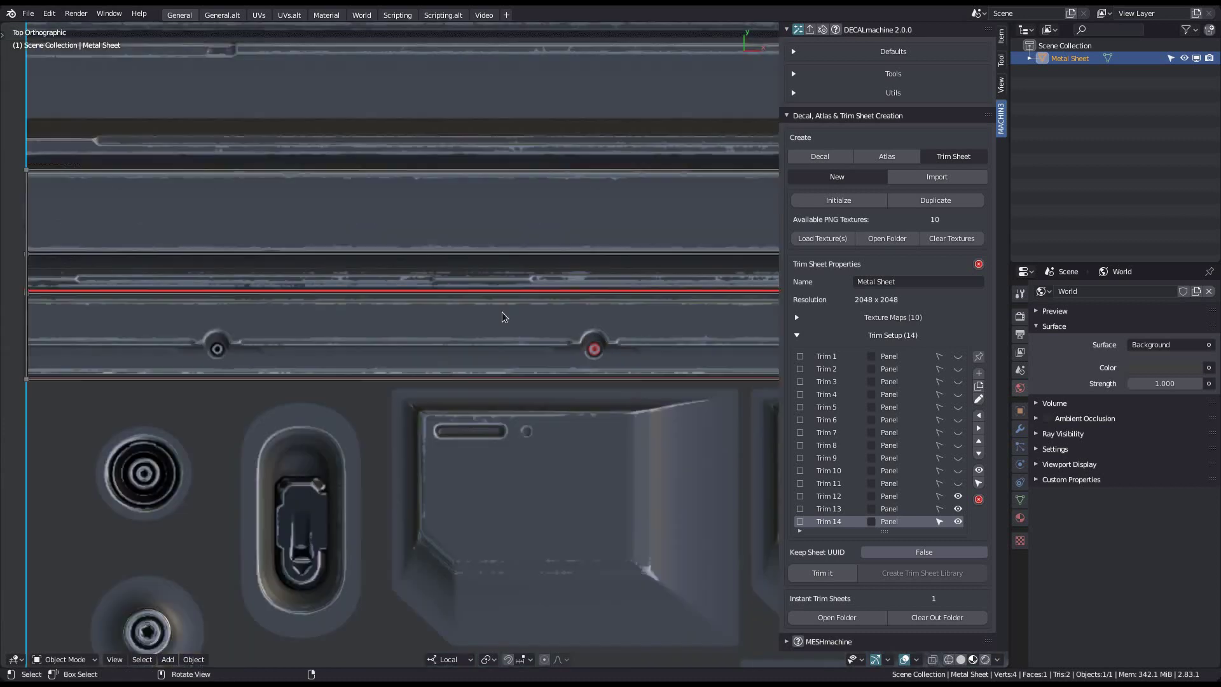
shift+middle_drag(509, 321, 315, 340)
Step: Hide all trims, display the last ones individually to check their fit, and show all 14 again
click(979, 483)
click(979, 470)
drag(958, 521, 957, 510)
click(958, 510)
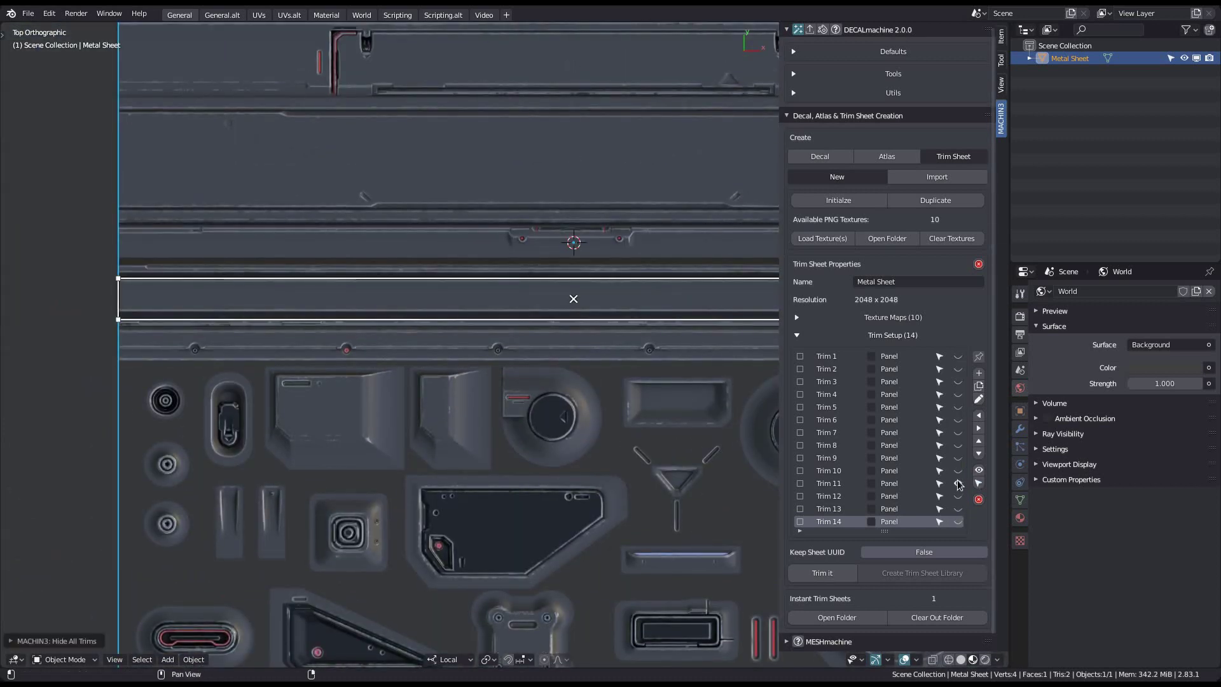
click(957, 483)
click(960, 471)
shift+middle_drag(485, 432, 341, 425)
click(979, 470)
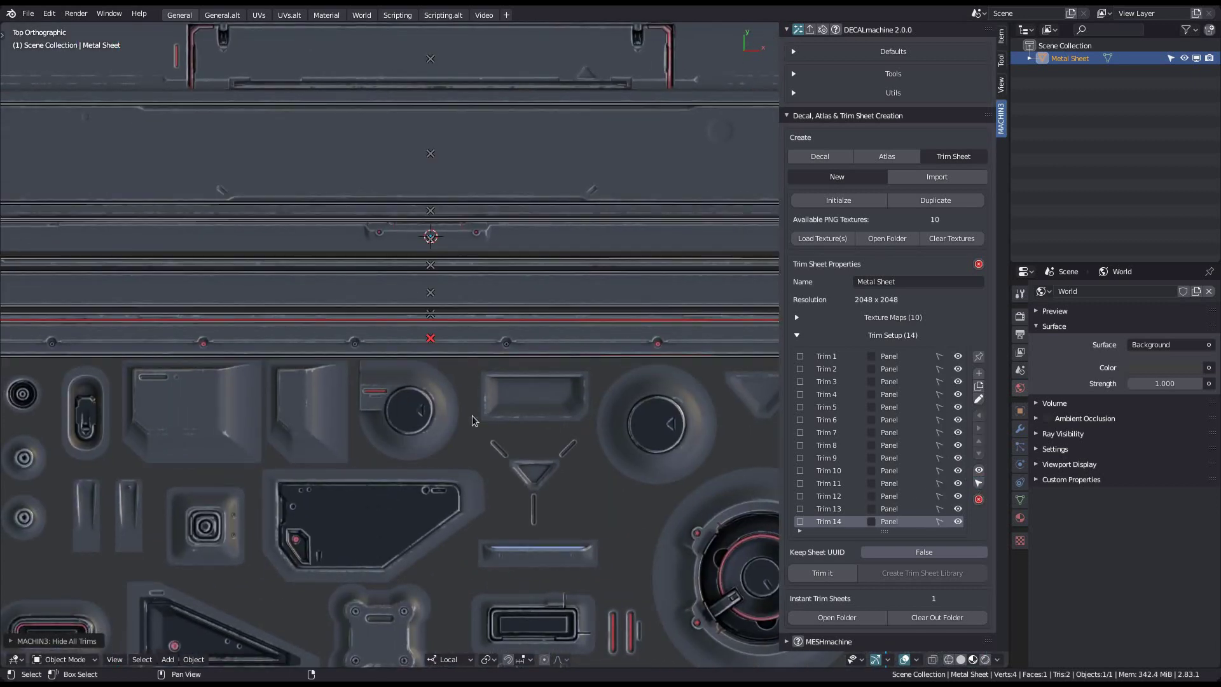
Step: Enable the Panel option for Trims 1 to 14
key(Home)
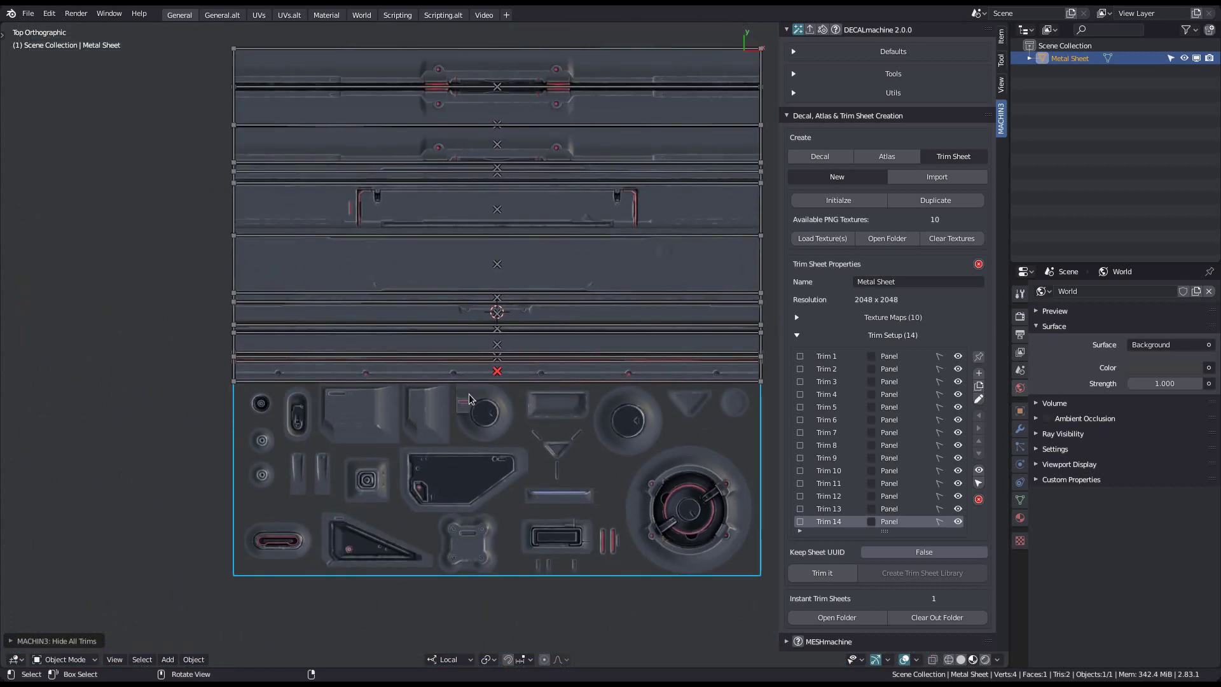
middle_drag(468, 394, 472, 367)
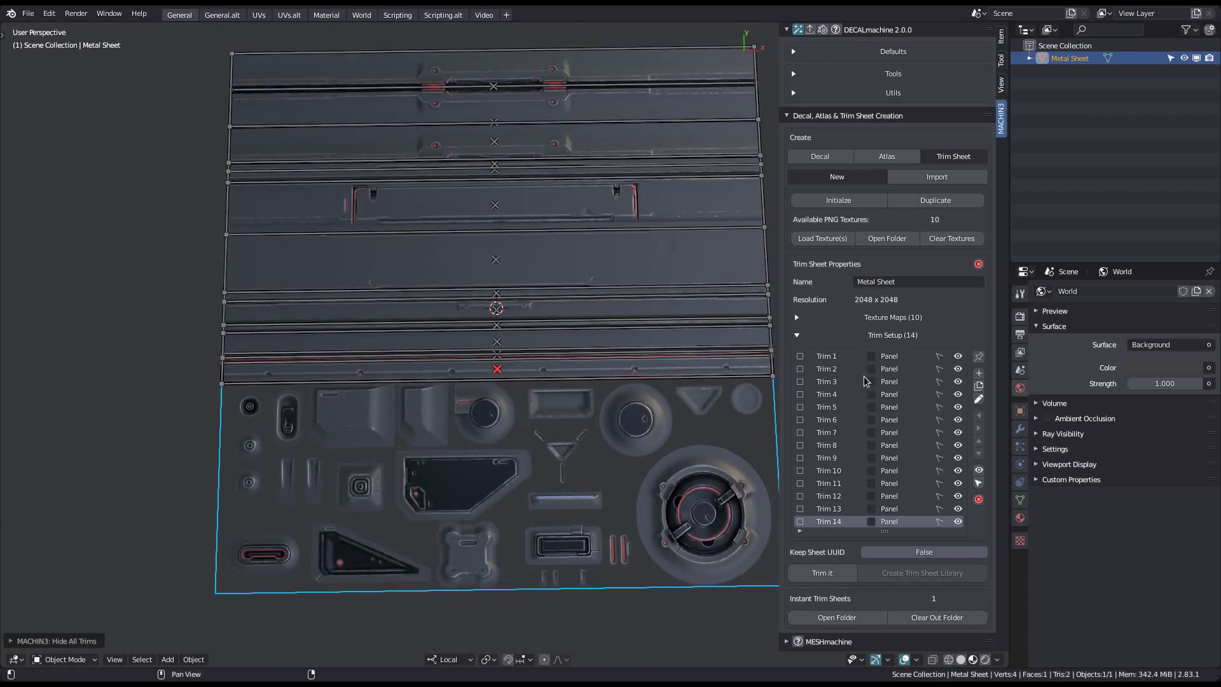
scroll(853, 371, down, 1)
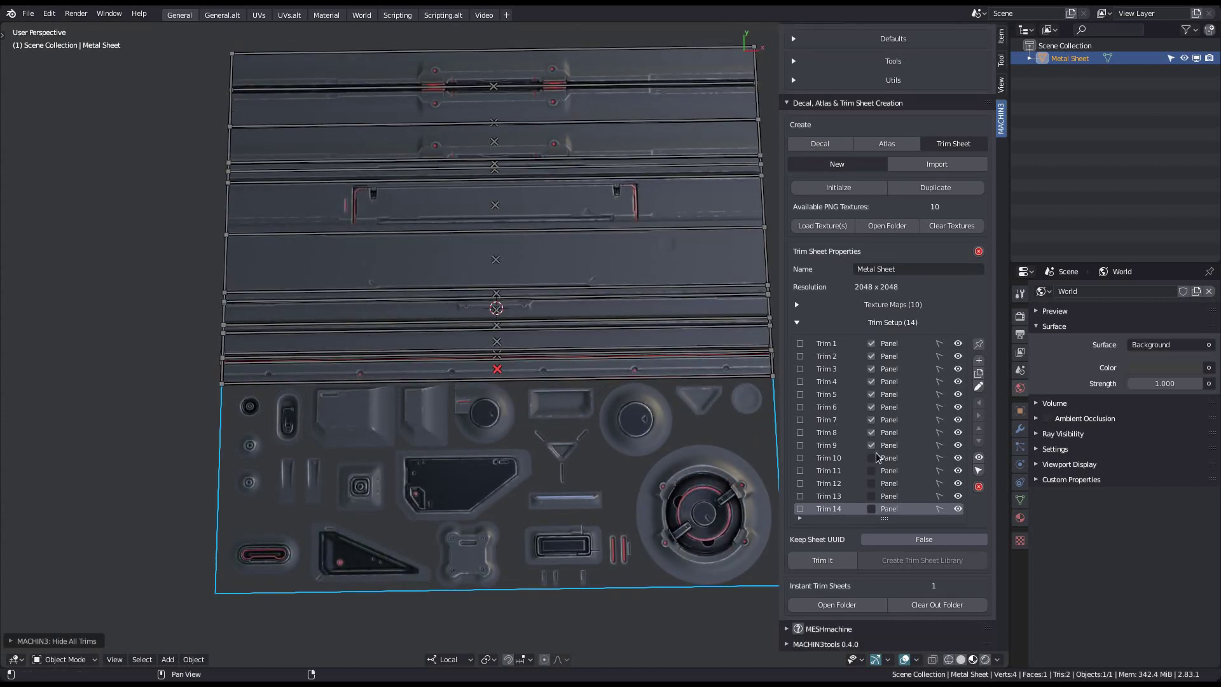
shift+middle_drag(564, 440, 280, 344)
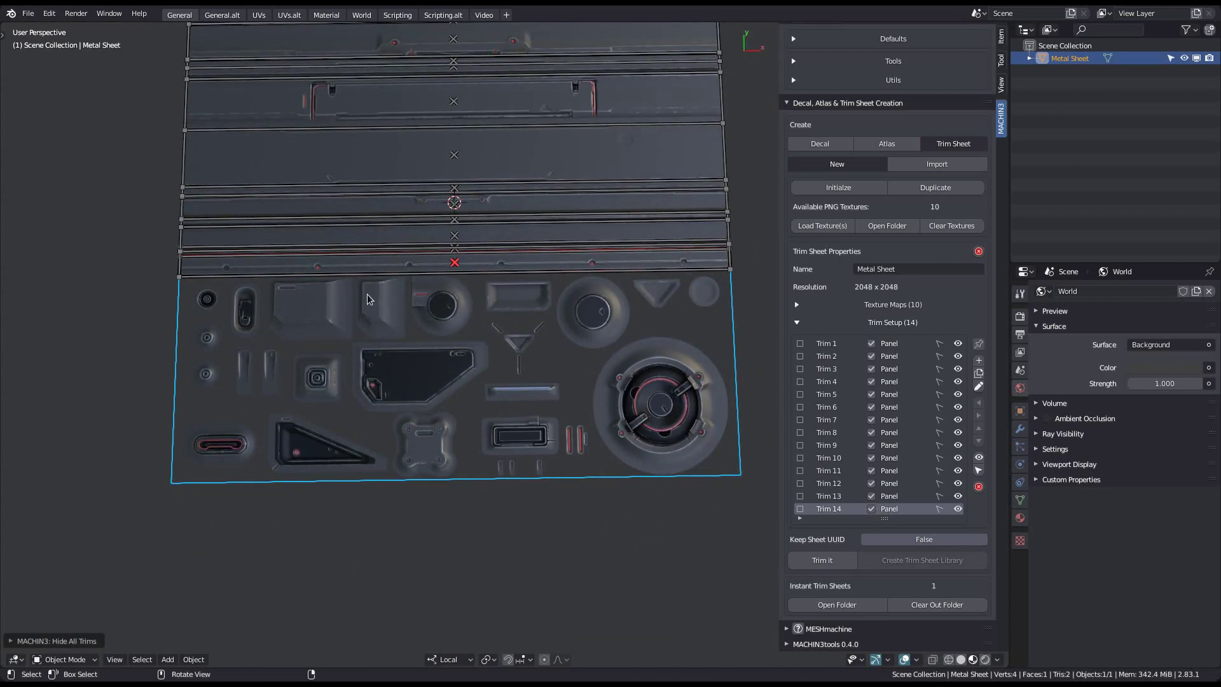
Step: Draw a new trim around the dark round socket at the upper-left corner of the detail area
scroll(301, 360, up, 5)
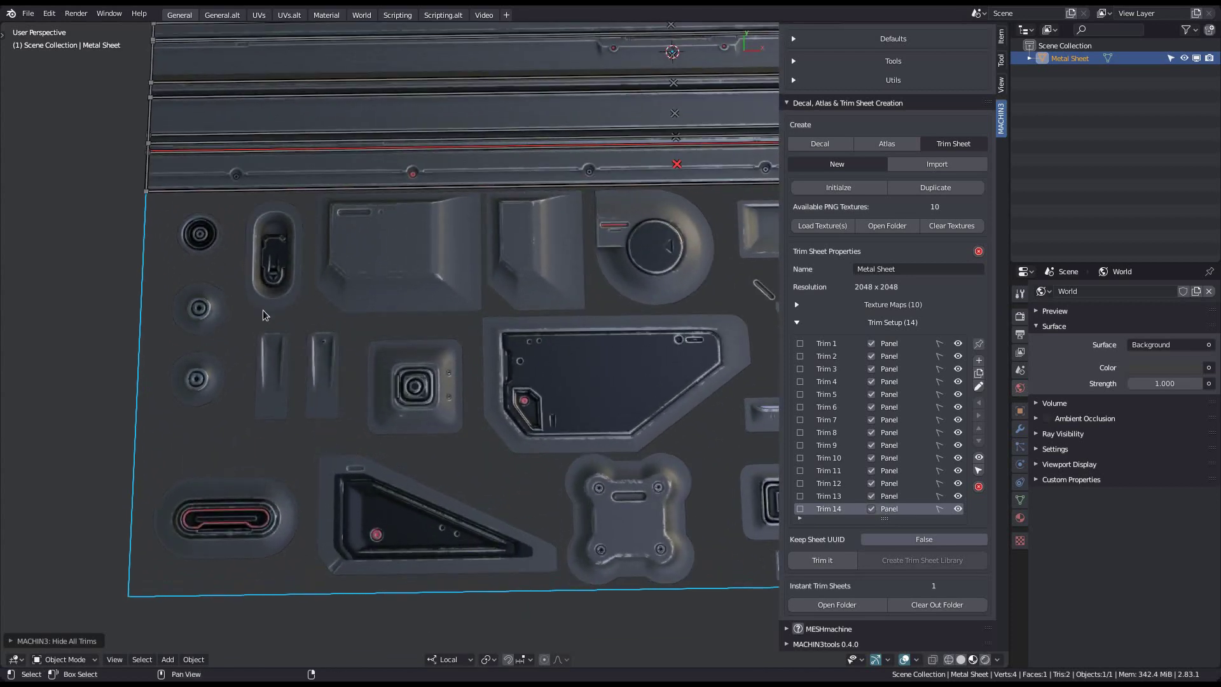
scroll(387, 309, up, 4)
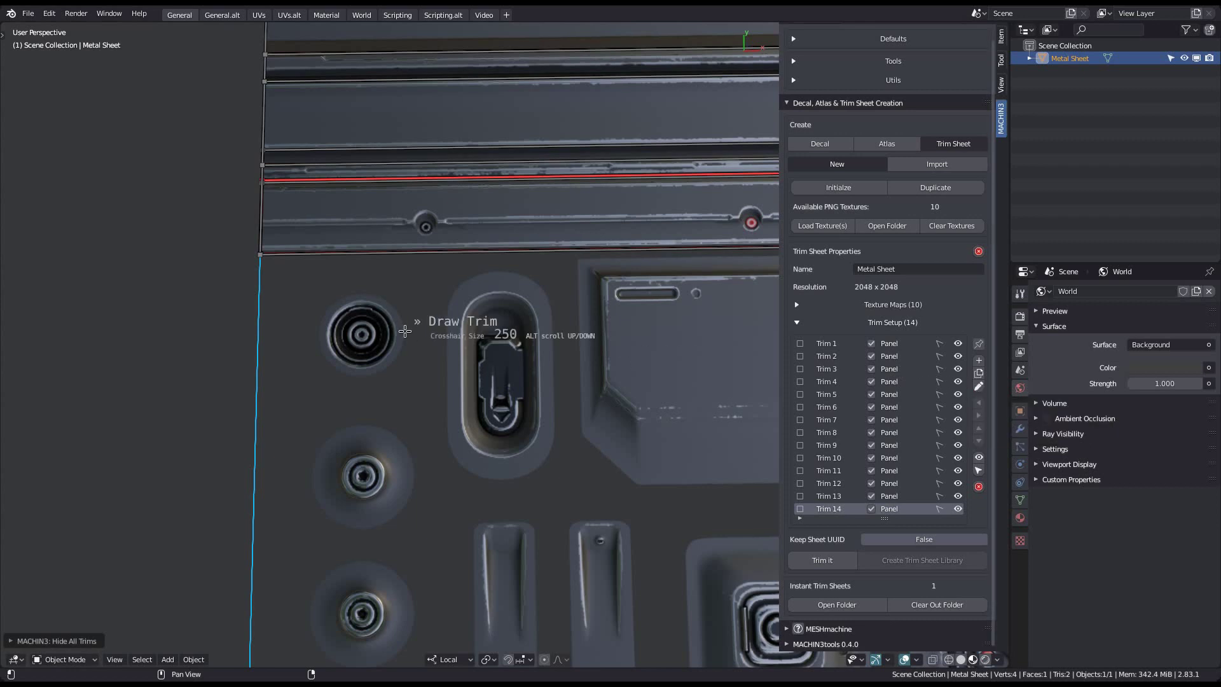
scroll(322, 307, up, 4)
mouse_move(307, 264)
mouse_down()
mouse_move(468, 431)
mouse_move(507, 444)
mouse_up()
shift+middle_drag(555, 408, 596, 416)
Step: Tighten Trim 15's edges so they closely enclose the round socket
drag(546, 396, 530, 397)
drag(356, 401, 374, 400)
drag(455, 284, 458, 294)
drag(531, 404, 526, 402)
shift+middle_drag(559, 401, 494, 386)
scroll(494, 387, down, 4)
shift+middle_drag(544, 427, 479, 435)
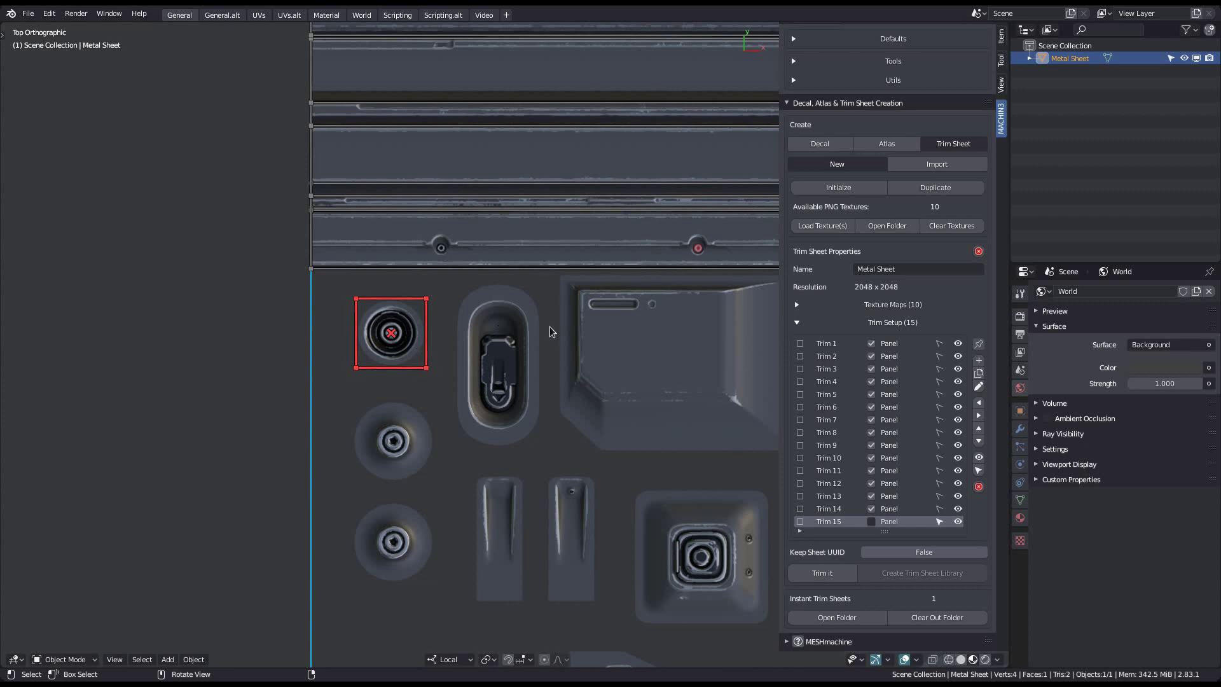
Step: Set the trim drawing crosshair size to 330 and draw a trim around the capsule-shaped recess
scroll(489, 378, up, 4)
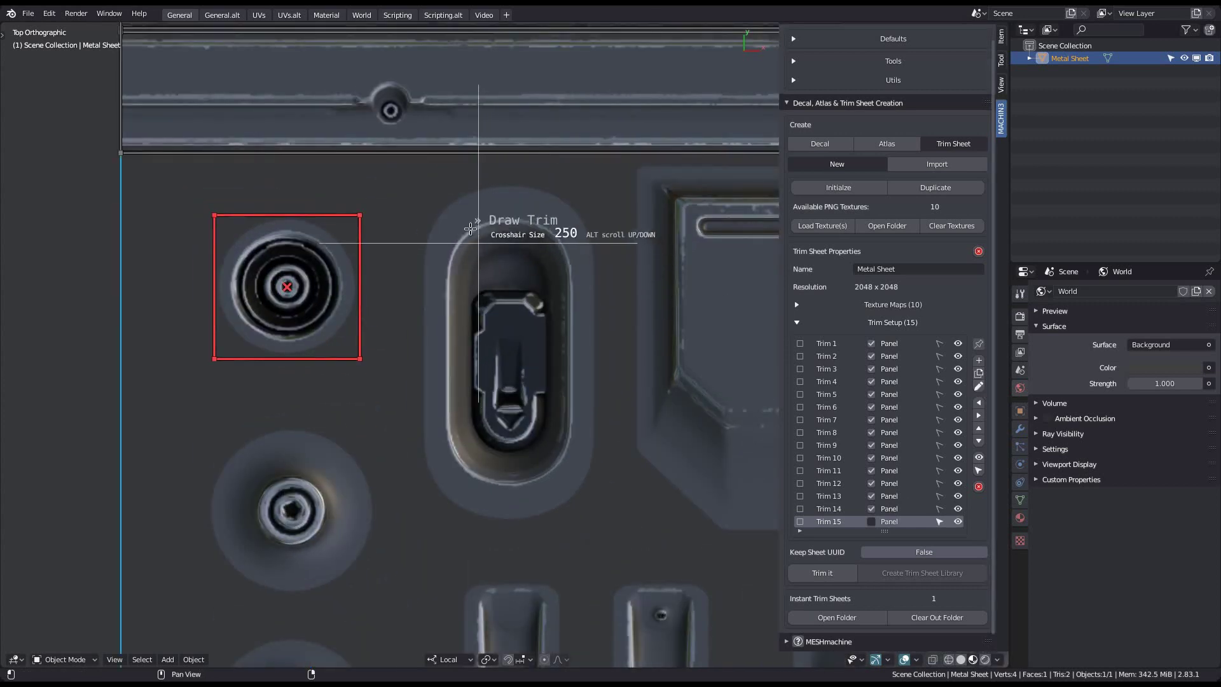
alt+scroll(415, 437, down, 1)
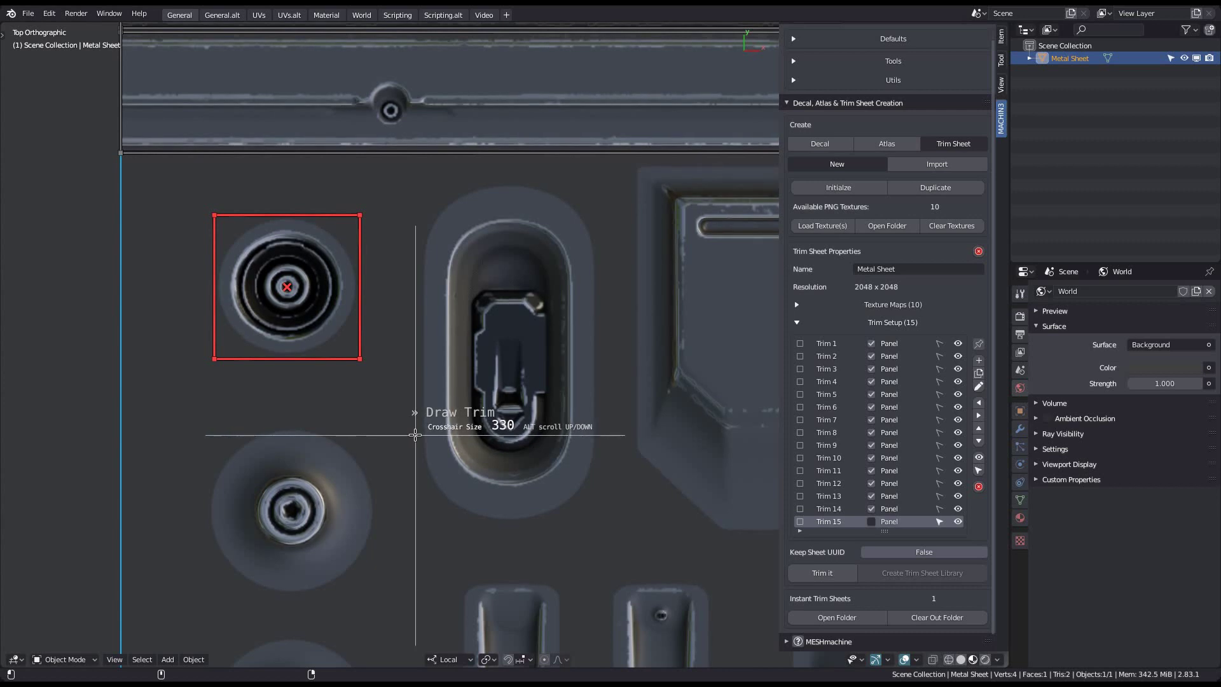
mouse_move(418, 184)
mouse_down()
mouse_move(496, 372)
mouse_move(597, 526)
mouse_up()
Step: Draw a trim enclosing both round bolts stacked below the dark socket
middle_drag(437, 516, 483, 341)
middle_drag(428, 382, 502, 267)
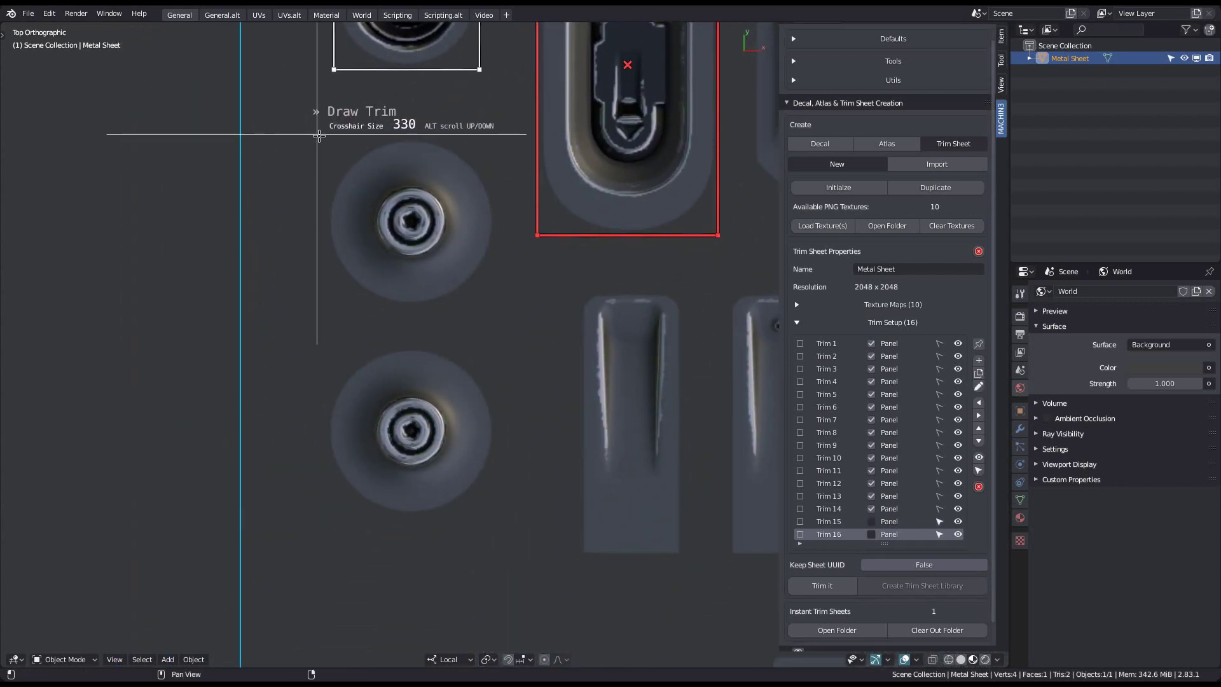
mouse_move(326, 138)
mouse_down()
mouse_move(450, 538)
mouse_move(497, 508)
mouse_up()
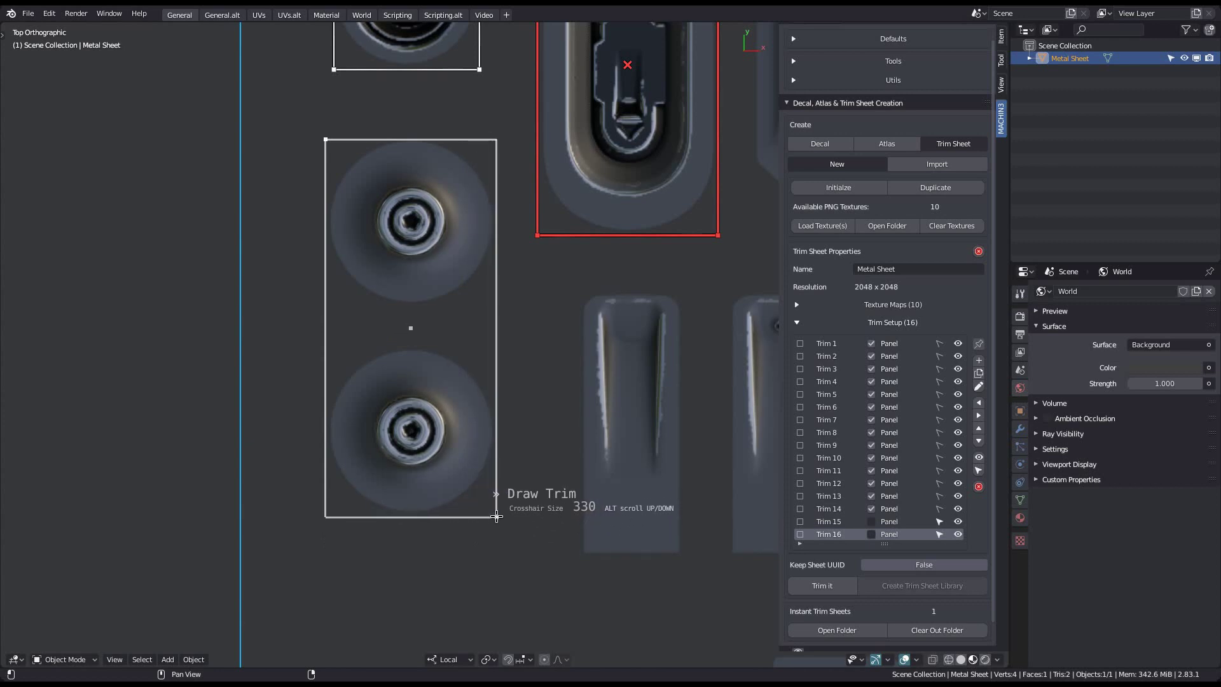
drag(497, 517, 497, 516)
Step: Duplicate Trim 17 and raise the copy's lower edge so it encloses only the upper bolt
mouse_move(545, 425)
shift+middle_down()
mouse_move(545, 469)
mouse_move(596, 407)
mouse_move(604, 449)
shift+middle_up()
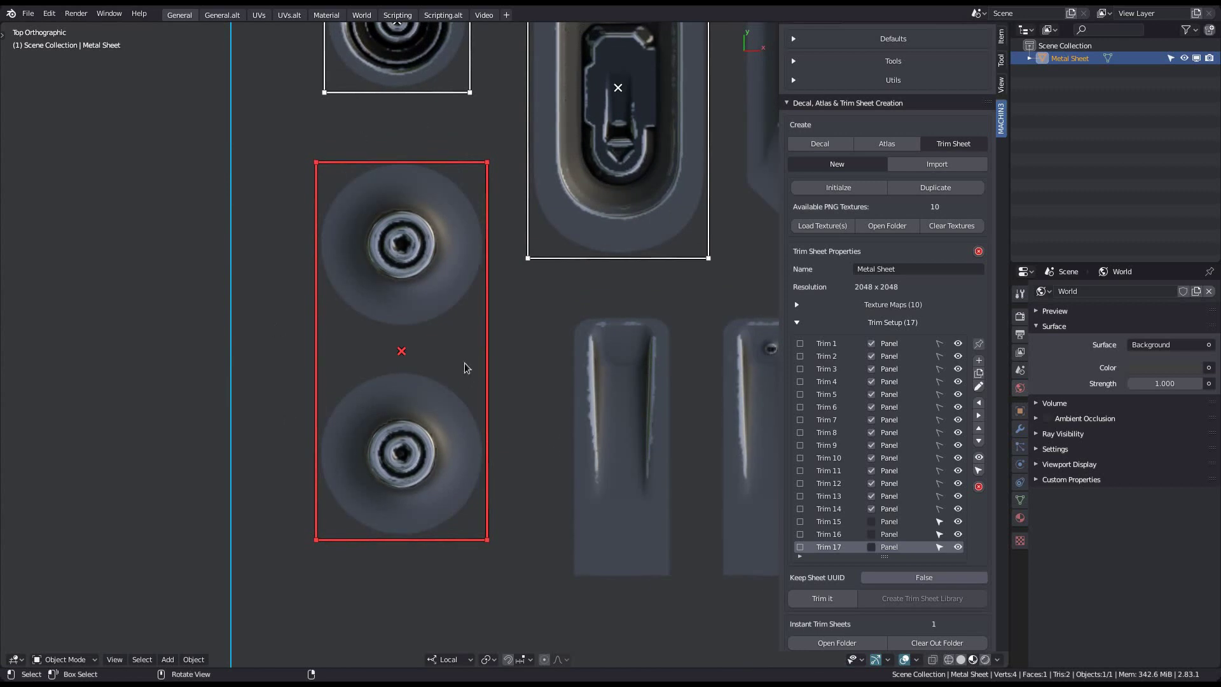
click(979, 374)
drag(434, 539, 450, 379)
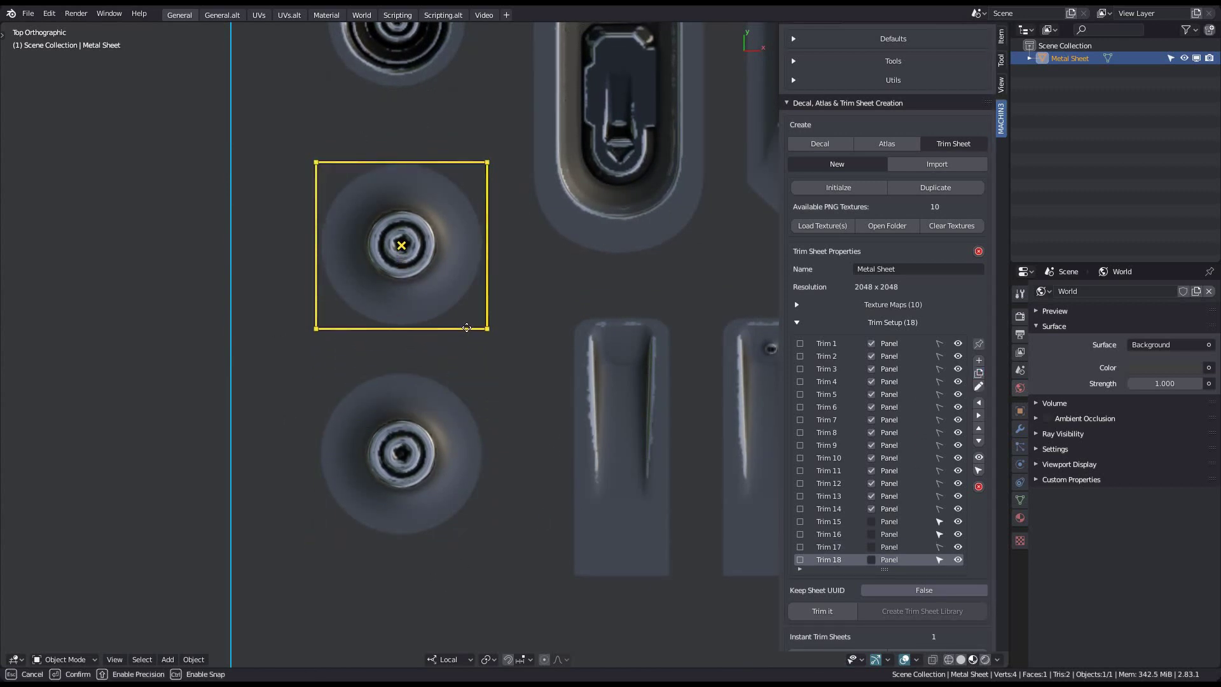
drag(466, 333, 466, 331)
Step: Draw a trim around the left of the two tall tapered recesses beside the bolts
shift+middle_drag(489, 395, 292, 343)
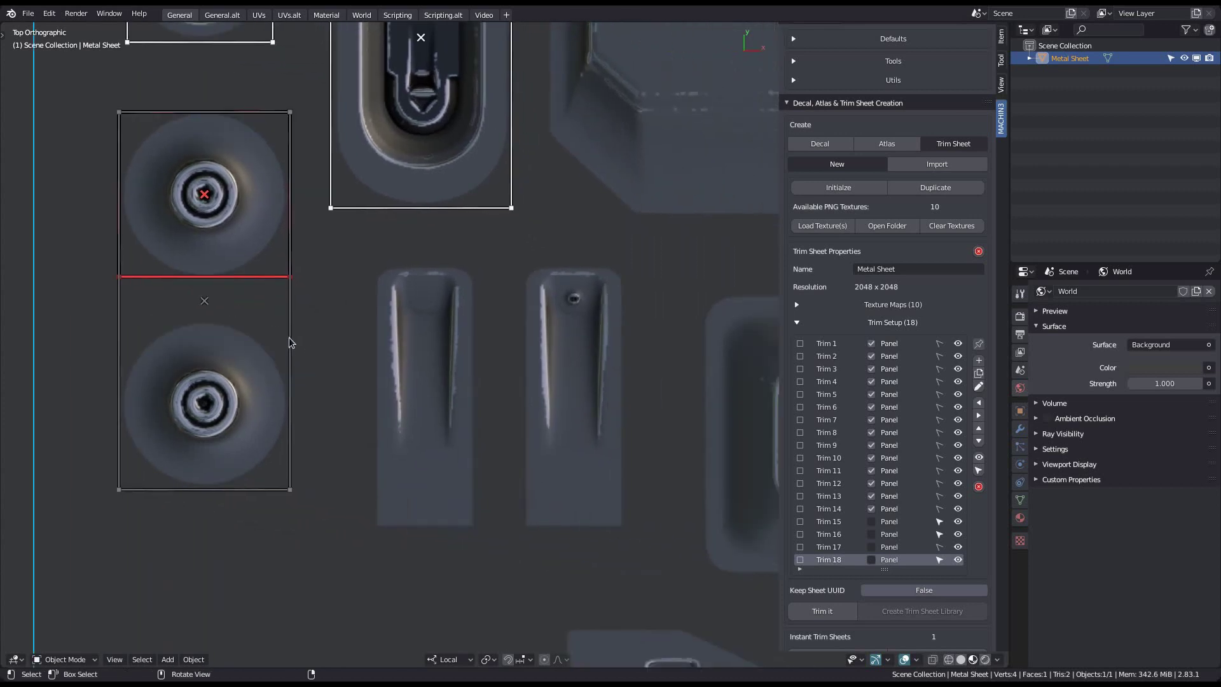
scroll(341, 379, down, 3)
scroll(394, 438, up, 1)
scroll(429, 337, up, 3)
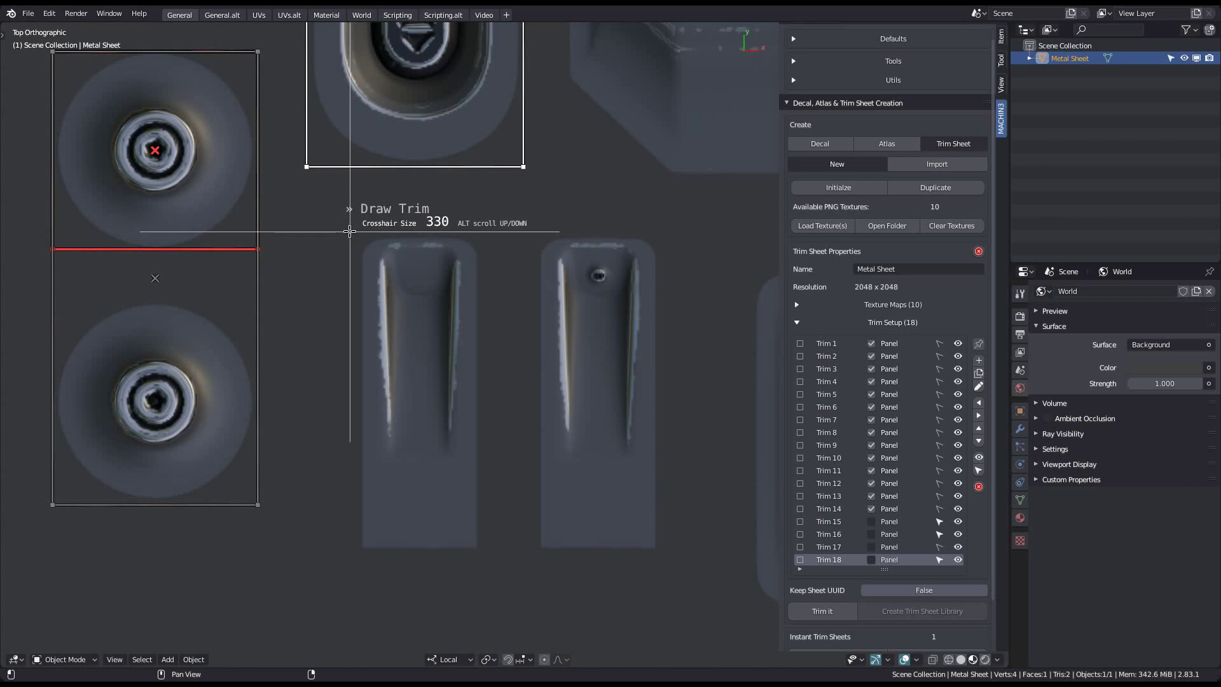
drag(438, 449, 487, 553)
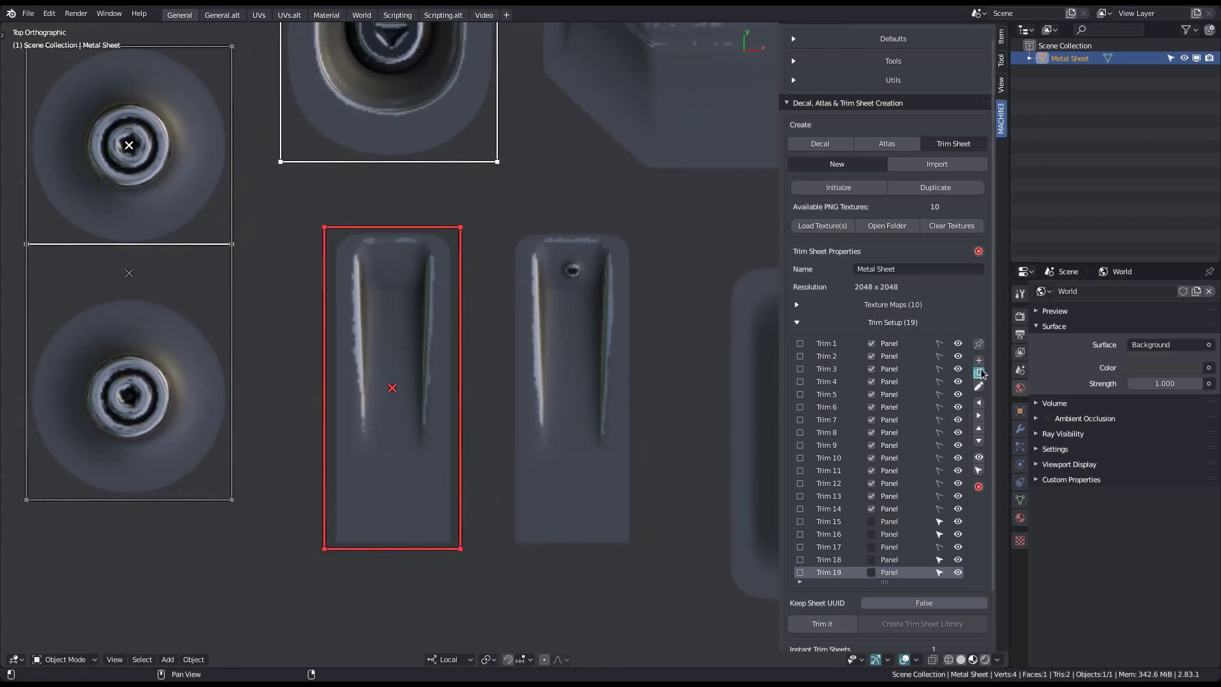
Step: Duplicate Trim 19 and fit the copy's side edges around the neighbouring tapered recess with the small bolt
click(980, 374)
click(635, 410)
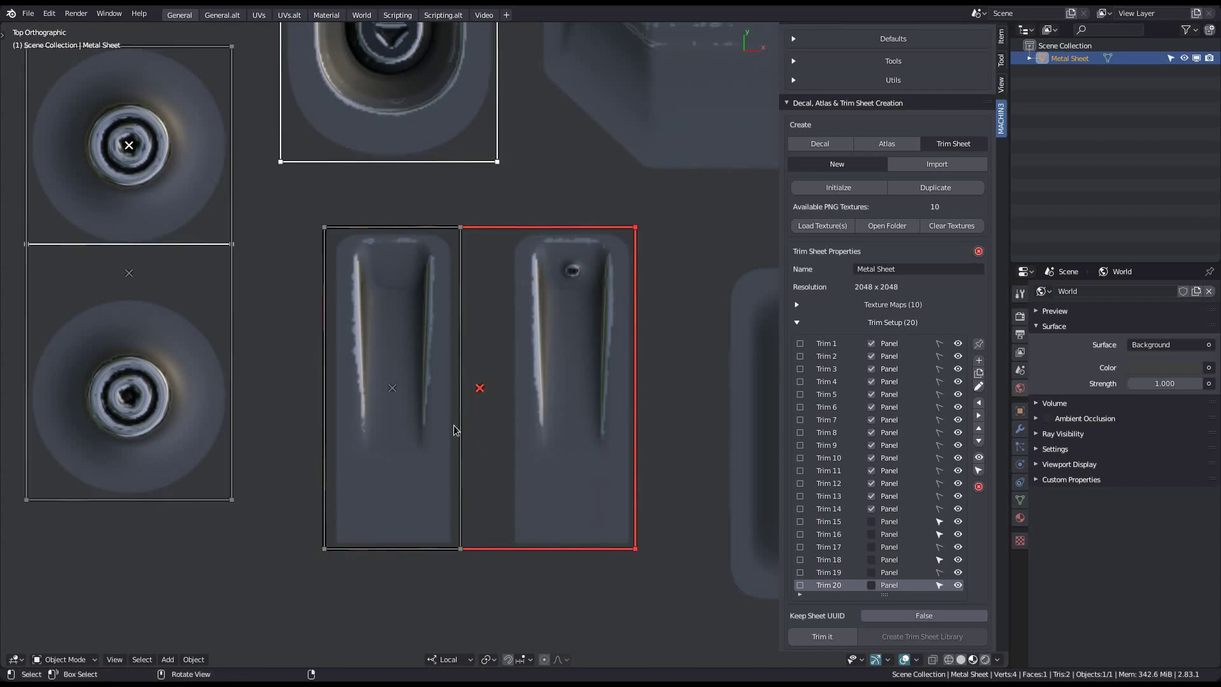
drag(329, 421, 450, 417)
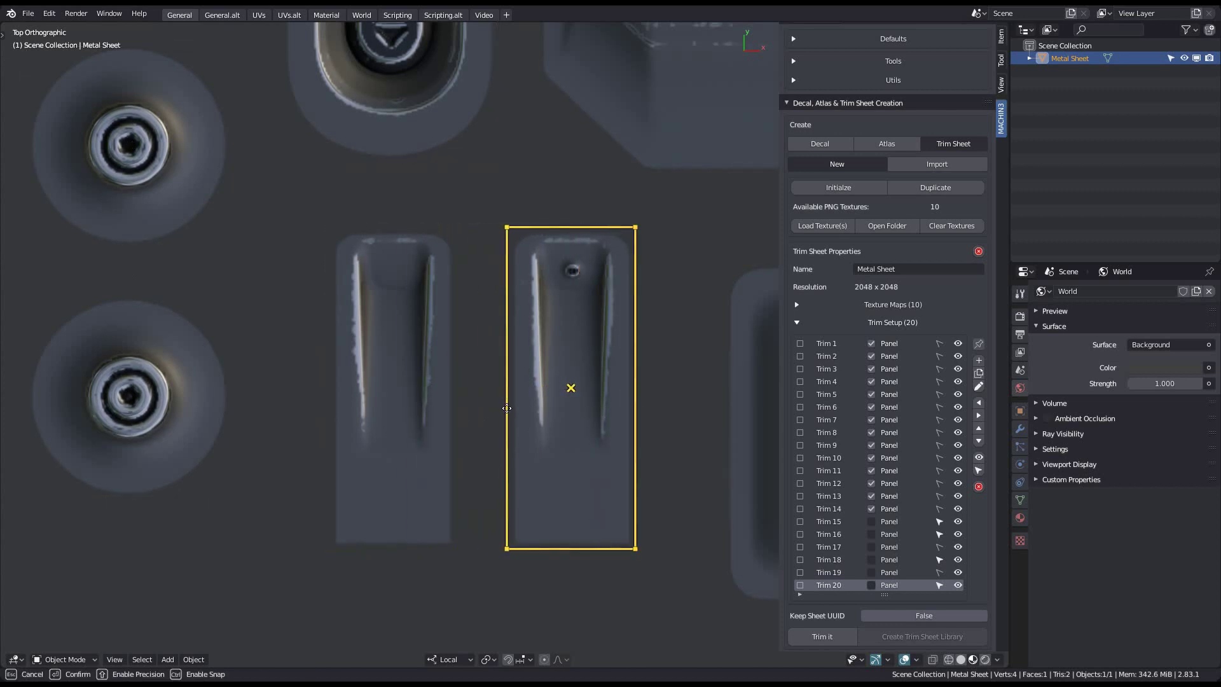
click(509, 407)
scroll(509, 407, down, 3)
scroll(326, 447, up, 3)
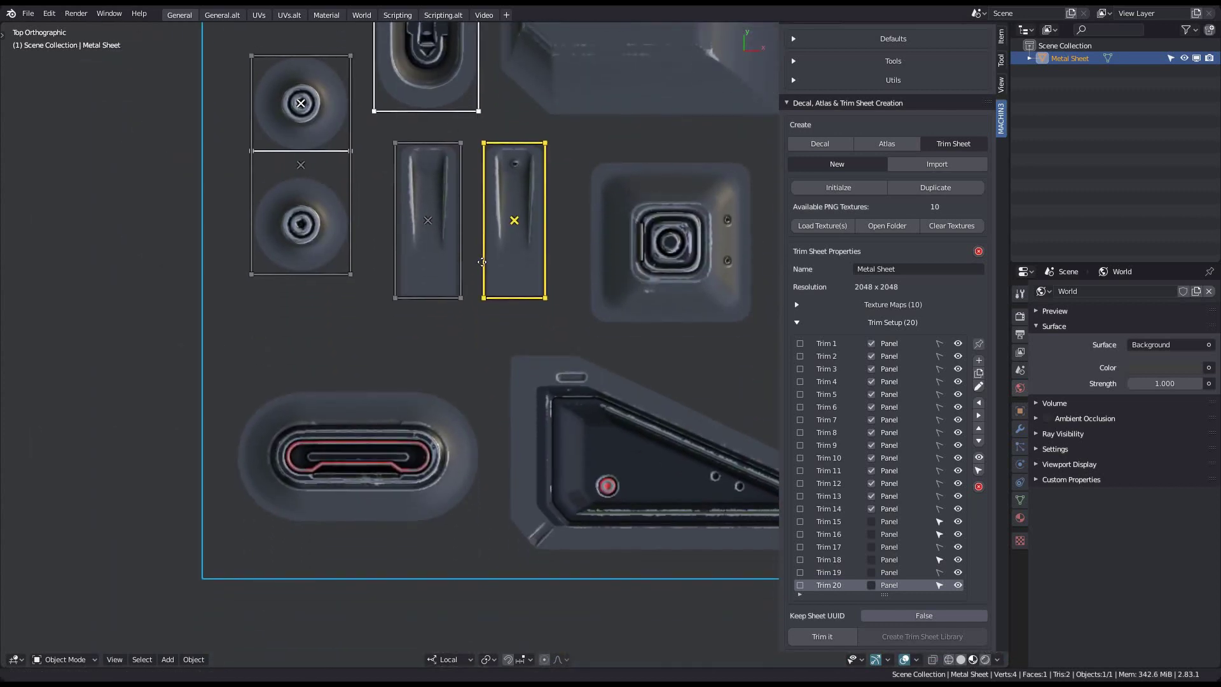
Step: Draw a trim around the pill-shaped recess with the red outline near the sheet's lower-left corner
shift+middle_drag(359, 450, 449, 362)
click(979, 386)
mouse_move(283, 260)
mouse_down()
mouse_move(353, 347)
mouse_move(584, 461)
mouse_move(657, 475)
mouse_move(657, 553)
mouse_move(660, 487)
mouse_up()
shift+middle_drag(644, 478, 612, 442)
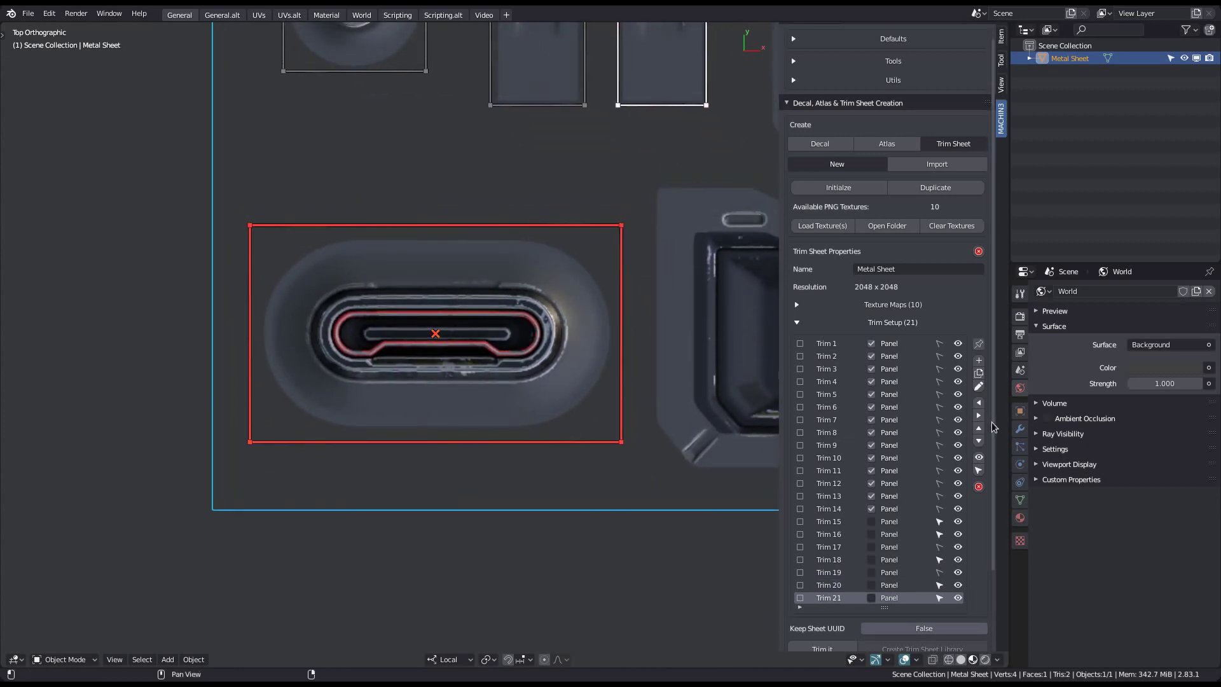
Step: Align Trim 21 to the sheet's lower and left edges and pull its sides back in to fit the pill-shaped recess
click(980, 442)
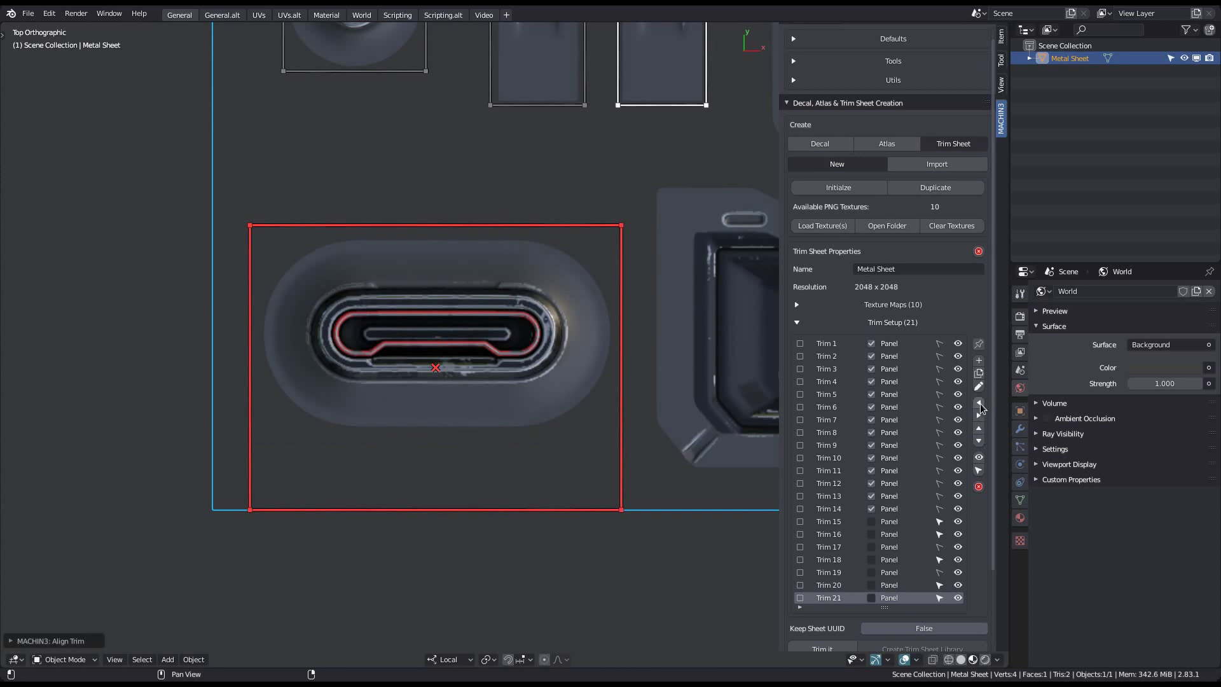
drag(211, 359, 257, 350)
drag(402, 509, 418, 433)
drag(512, 230, 515, 238)
Step: Draw a trim around the large chamfered panel with the small slot, just below the bolted strip
scroll(404, 445, down, 4)
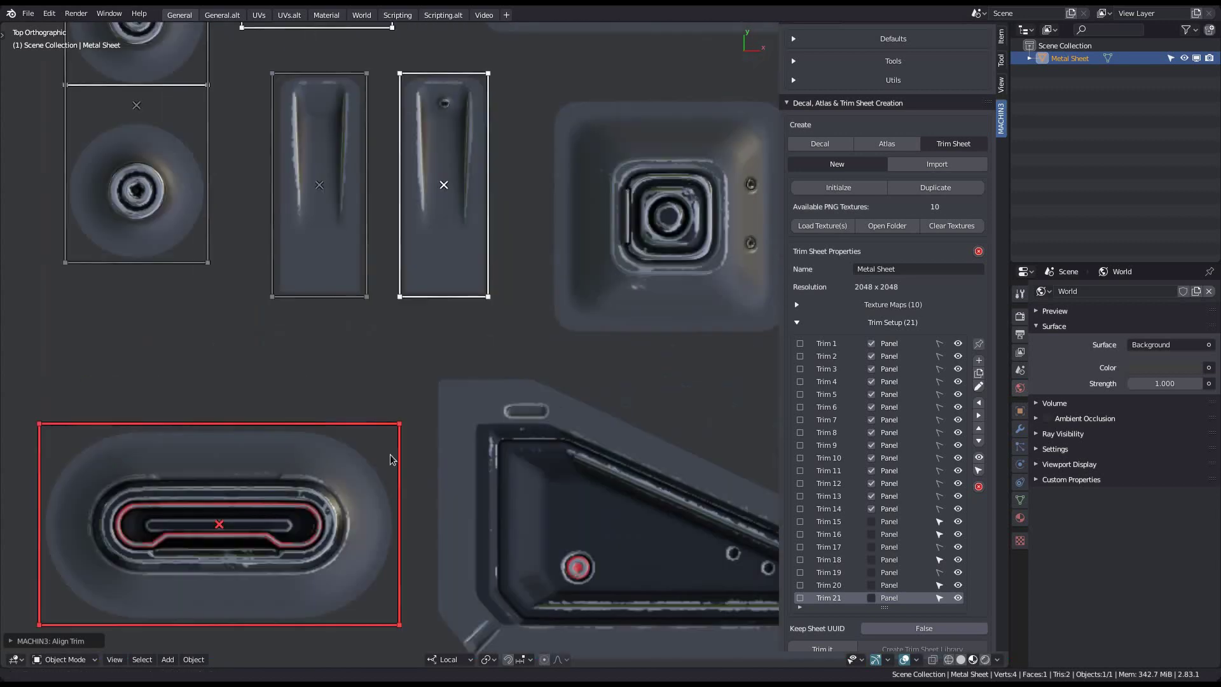
shift+middle_drag(462, 327, 466, 393)
mouse_move(470, 468)
shift+middle_down()
mouse_move(455, 303)
mouse_move(464, 479)
shift+middle_up()
scroll(455, 272, up, 4)
shift+middle_drag(459, 205, 511, 334)
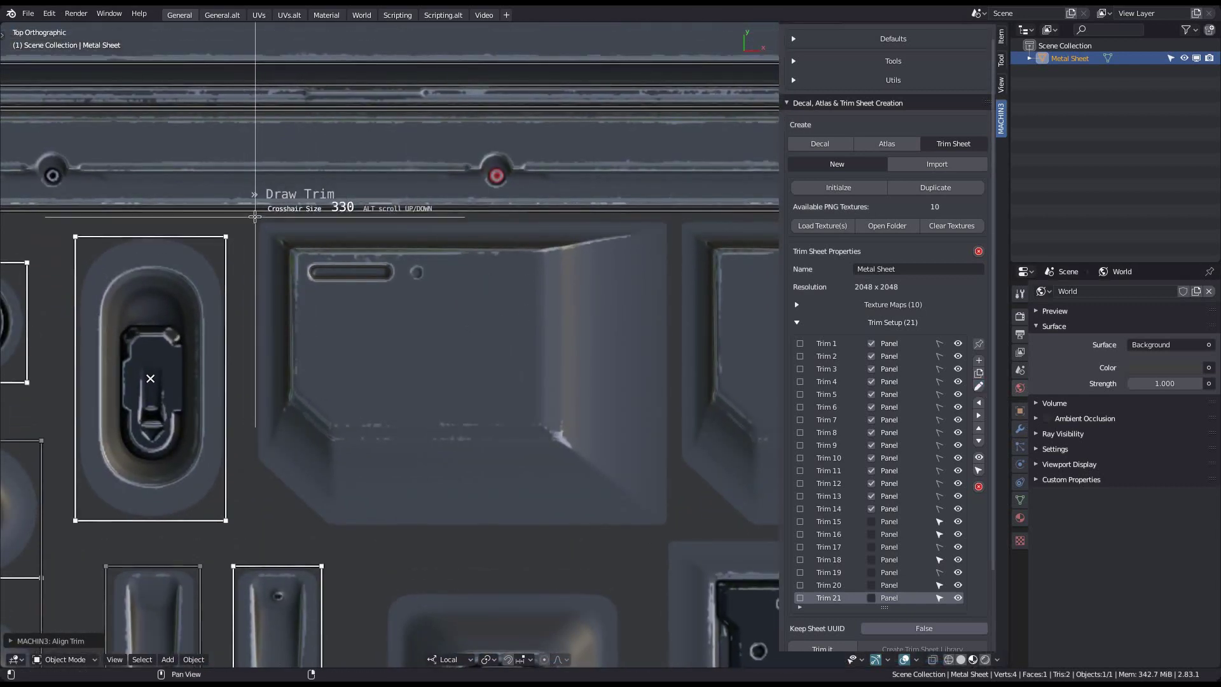
mouse_move(255, 218)
mouse_down()
mouse_move(675, 510)
mouse_move(673, 530)
mouse_up()
Step: Draw a trim around the square recess with the concentric socket, to the right of the tapered recesses
mouse_move(686, 520)
shift+middle_down()
mouse_move(512, 456)
mouse_move(639, 166)
shift+middle_up()
click(979, 384)
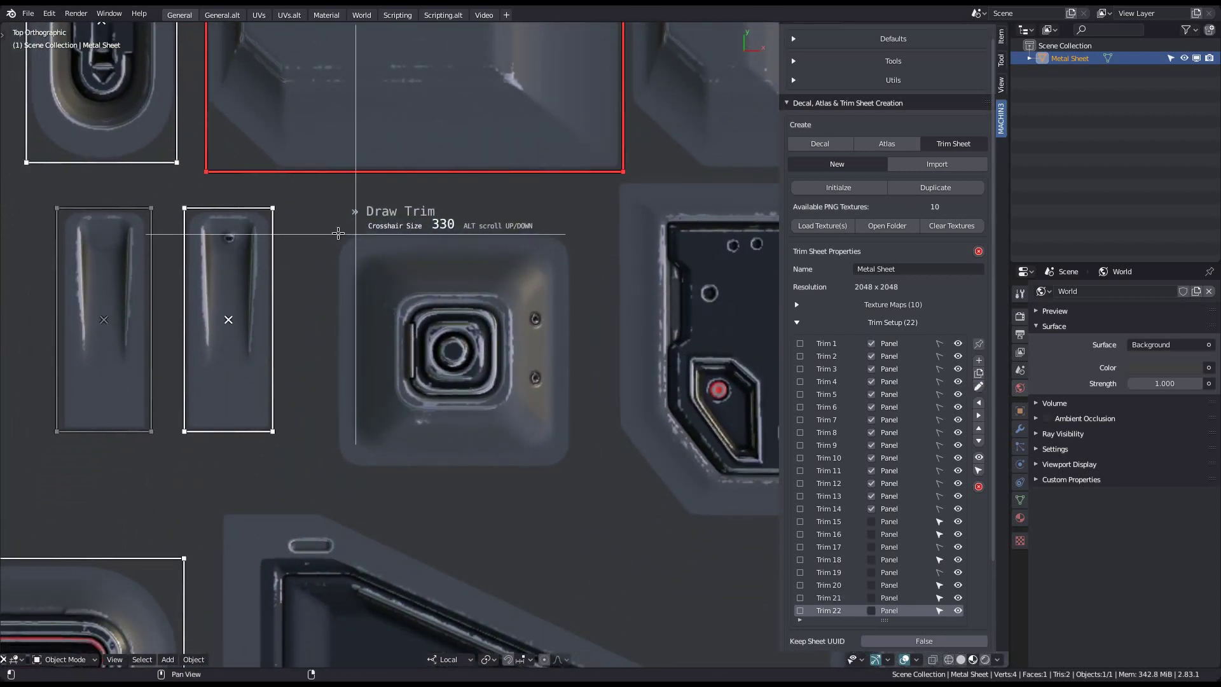
drag(336, 235, 563, 513)
shift+middle_drag(562, 514, 540, 292)
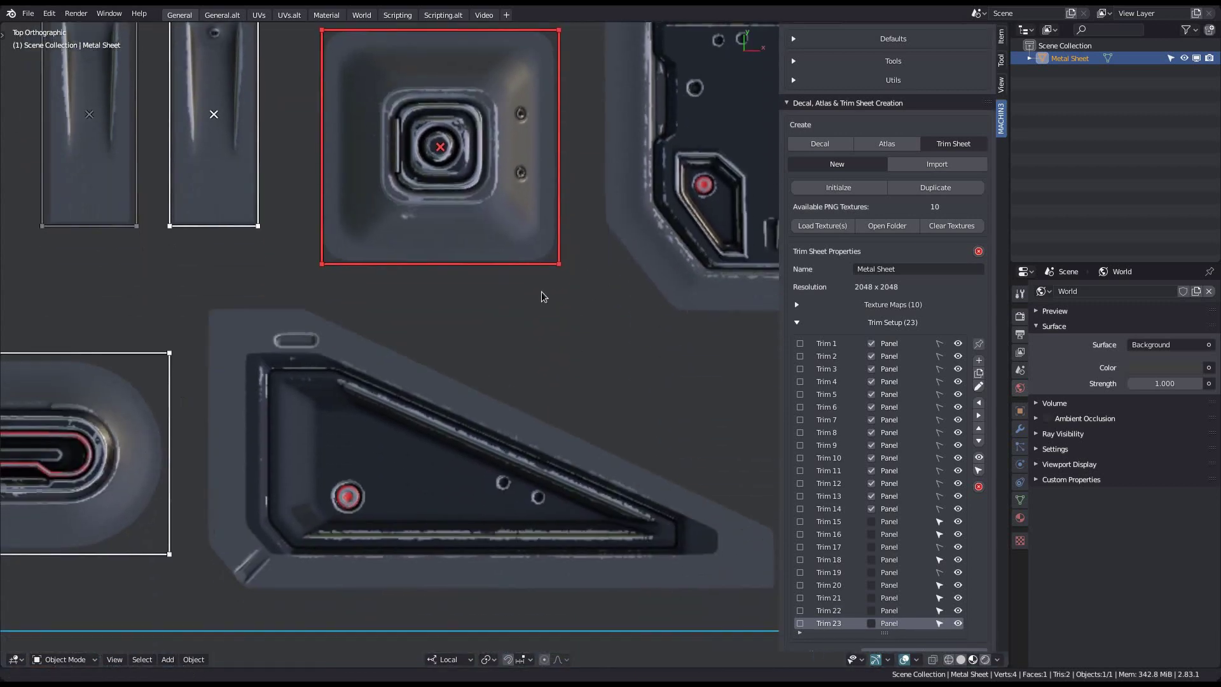
Step: Draw a trim around the dark triangular pocket to the right of the pill-shaped recess
scroll(541, 291, down, 2)
click(974, 383)
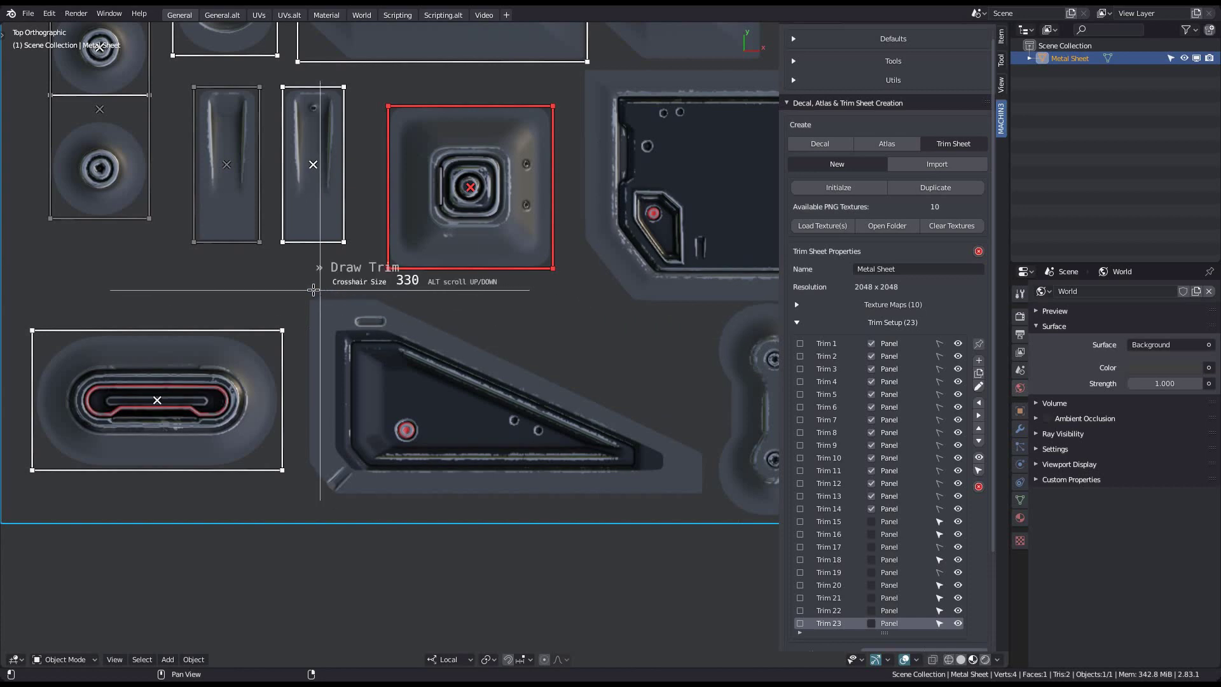
mouse_move(304, 297)
mouse_down()
mouse_move(692, 478)
mouse_move(706, 499)
mouse_up()
Step: Draw a trim around the narrower chamfered panel beside the large chamfered one
shift+middle_drag(693, 385, 436, 531)
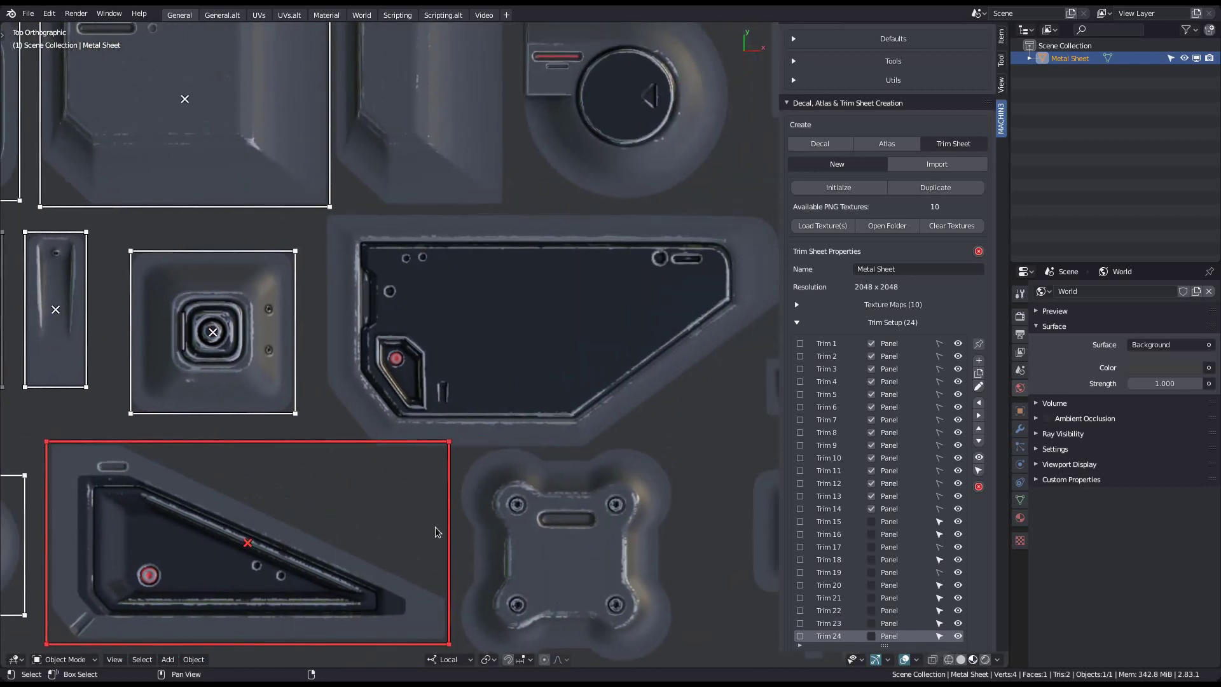
shift+middle_drag(507, 308, 482, 511)
scroll(372, 235, up, 2)
shift+middle_drag(384, 273, 572, 281)
scroll(572, 281, up, 1)
shift+middle_drag(631, 385, 554, 379)
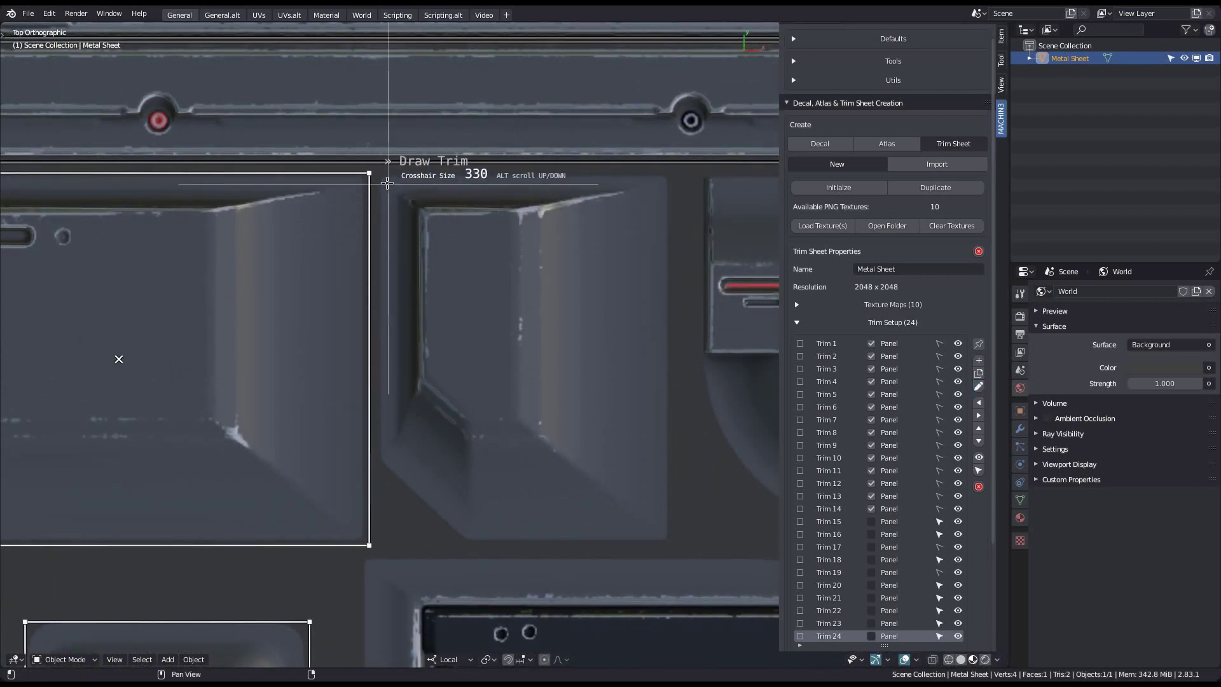
drag(377, 176, 672, 541)
Step: Draw a trim around the round dial with the red-lit side tab, beside the narrower chamfered panel
scroll(626, 476, down, 2)
shift+middle_drag(626, 476, 267, 433)
shift+middle_drag(391, 382, 477, 346)
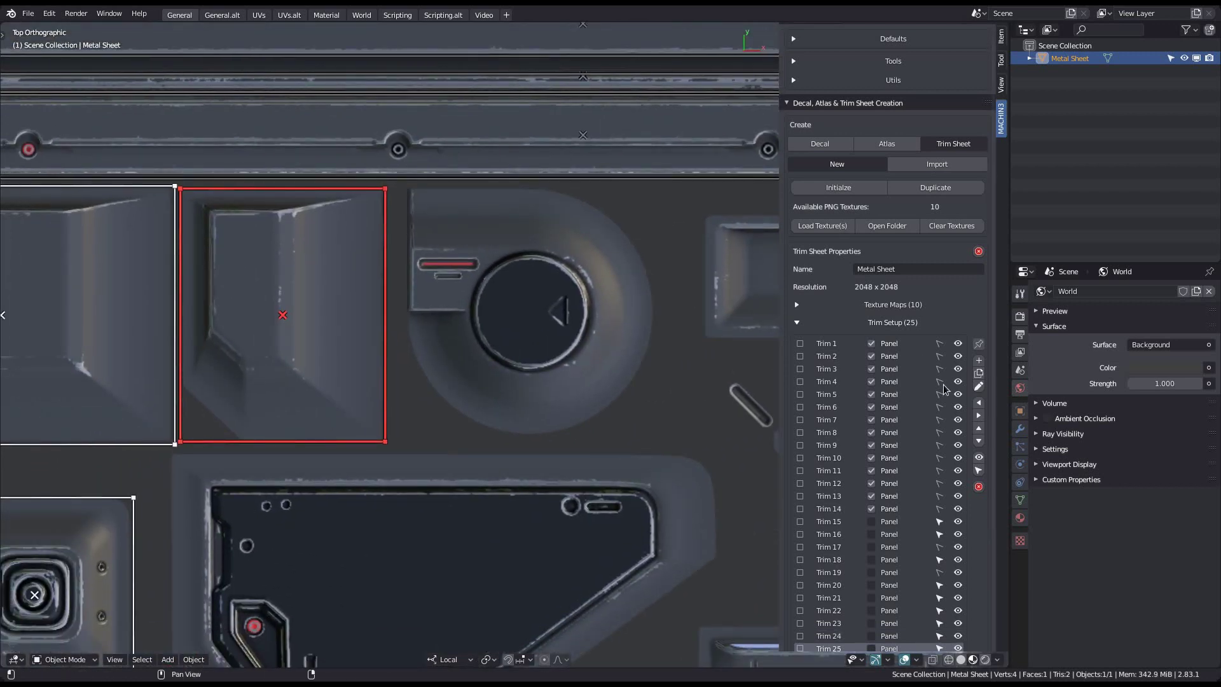
click(979, 387)
mouse_move(403, 187)
mouse_down()
mouse_move(604, 403)
mouse_move(655, 436)
mouse_up()
Step: Draw a trim around the large dark angular pocket below the dial with the side tab
scroll(590, 410, down, 2)
shift+middle_drag(389, 420, 387, 307)
scroll(337, 407, up, 2)
shift+middle_drag(370, 398, 275, 328)
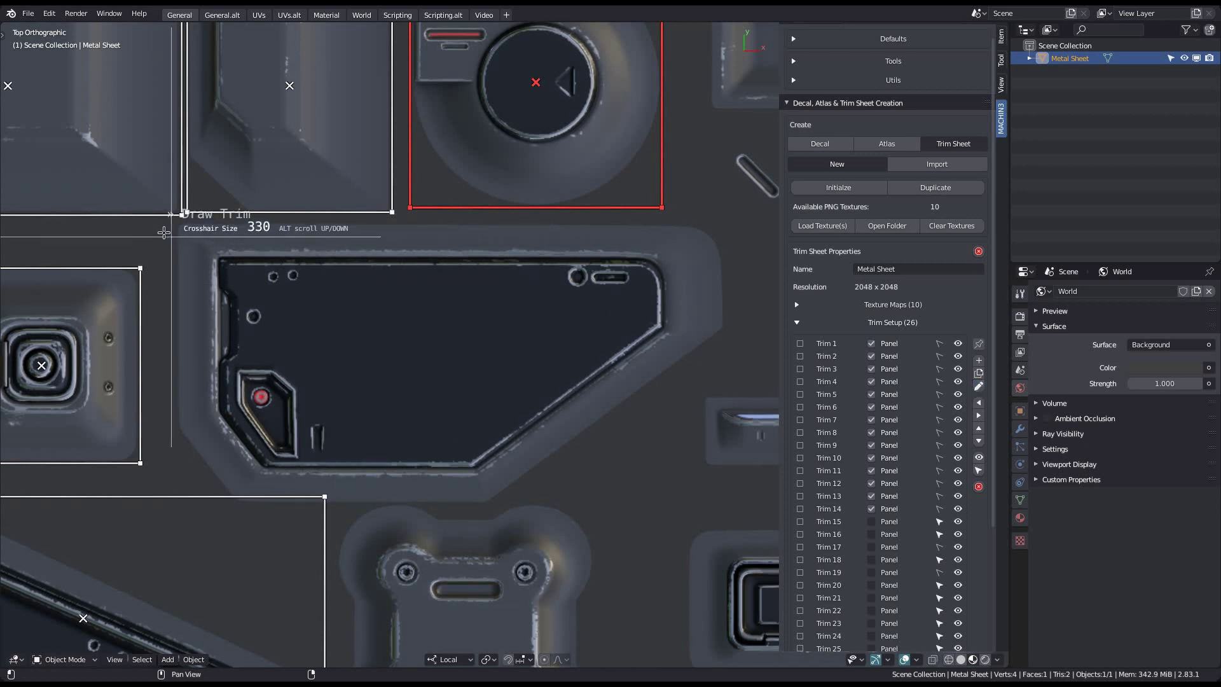
mouse_move(199, 278)
mouse_down()
mouse_move(606, 441)
mouse_move(681, 491)
mouse_move(723, 493)
mouse_up()
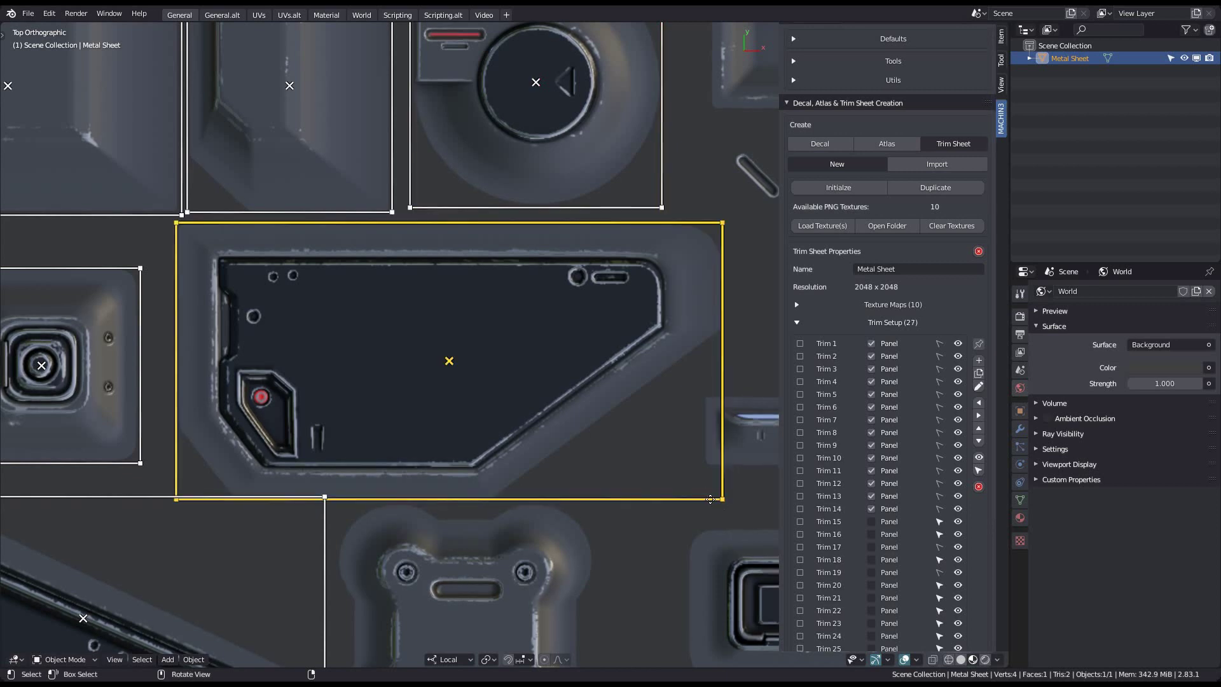
Step: Draw a trim around the four-bolt plate below the angular pocket
middle_drag(657, 465, 487, 448)
shift+middle_drag(613, 395, 567, 418)
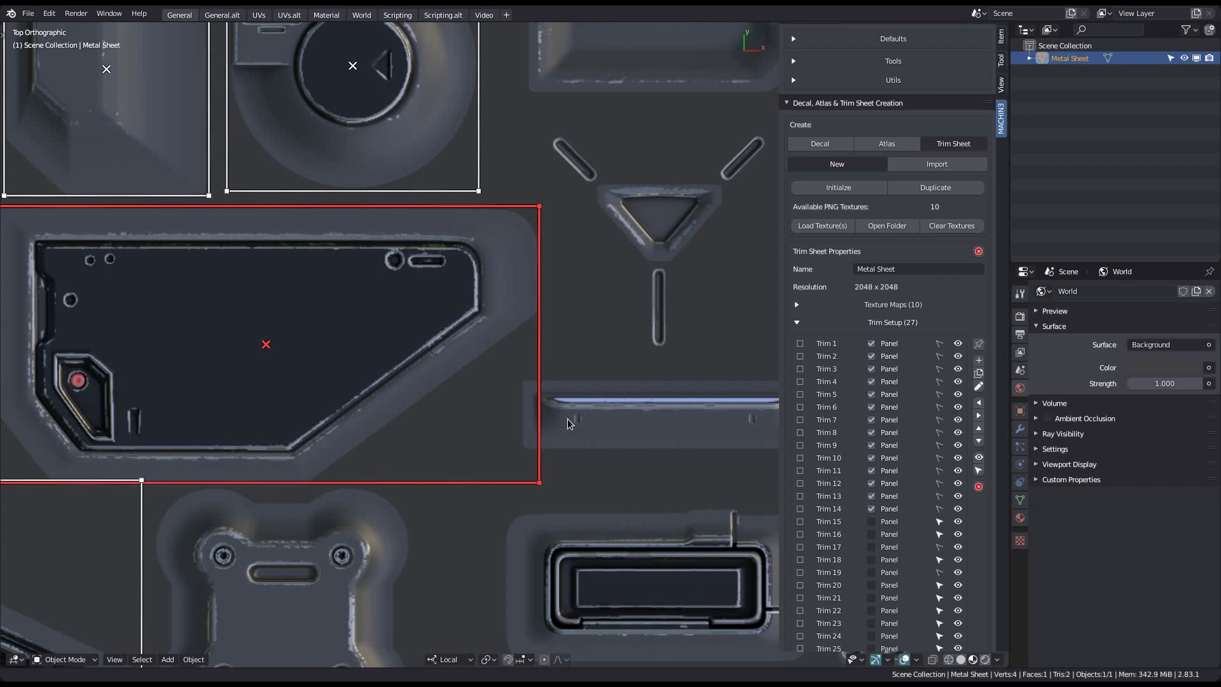
shift+middle_drag(567, 419, 565, 420)
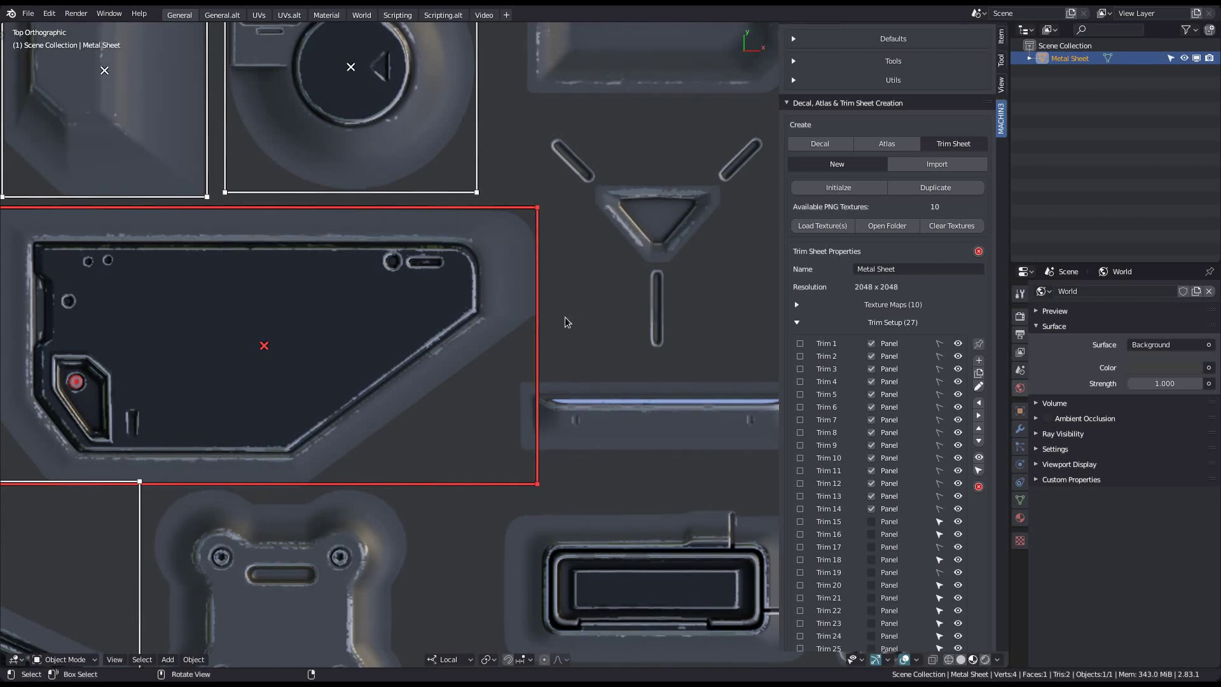
shift+middle_drag(305, 525, 576, 354)
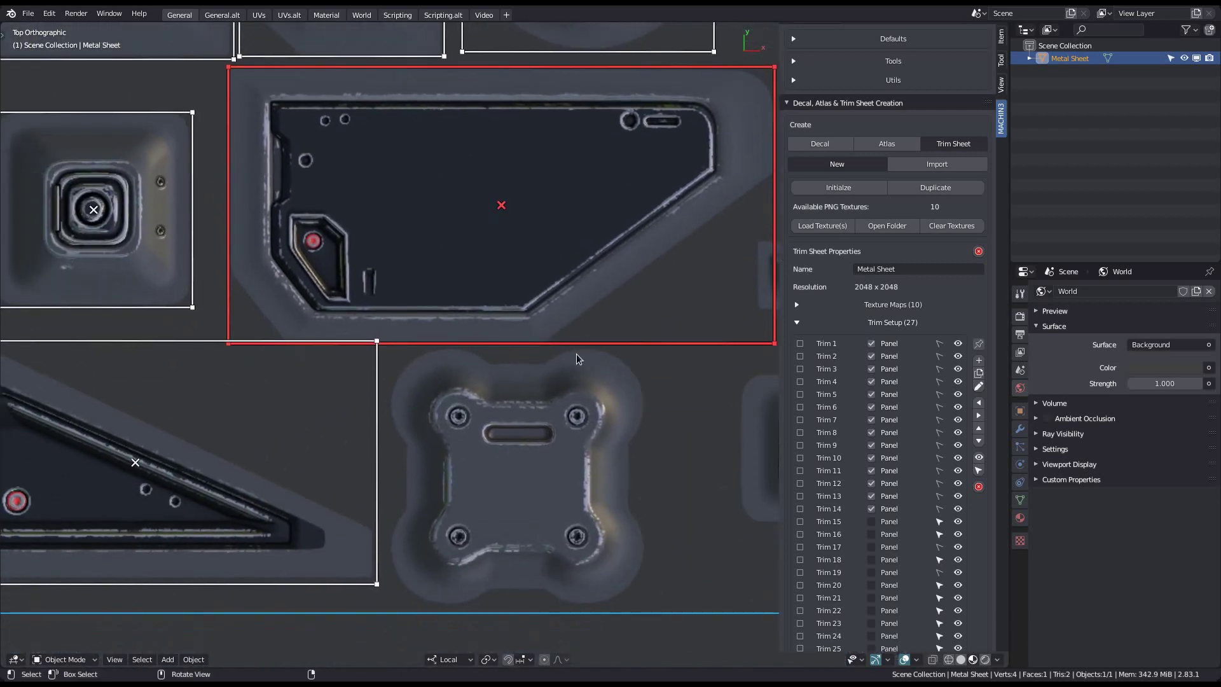
shift+middle_drag(487, 428, 447, 376)
click(978, 386)
drag(347, 295, 608, 557)
Step: Draw a trim around the wide rectangular recess to the right of the dial with the side tab
shift+middle_drag(588, 392, 329, 579)
scroll(384, 456, down, 3)
scroll(491, 277, up, 4)
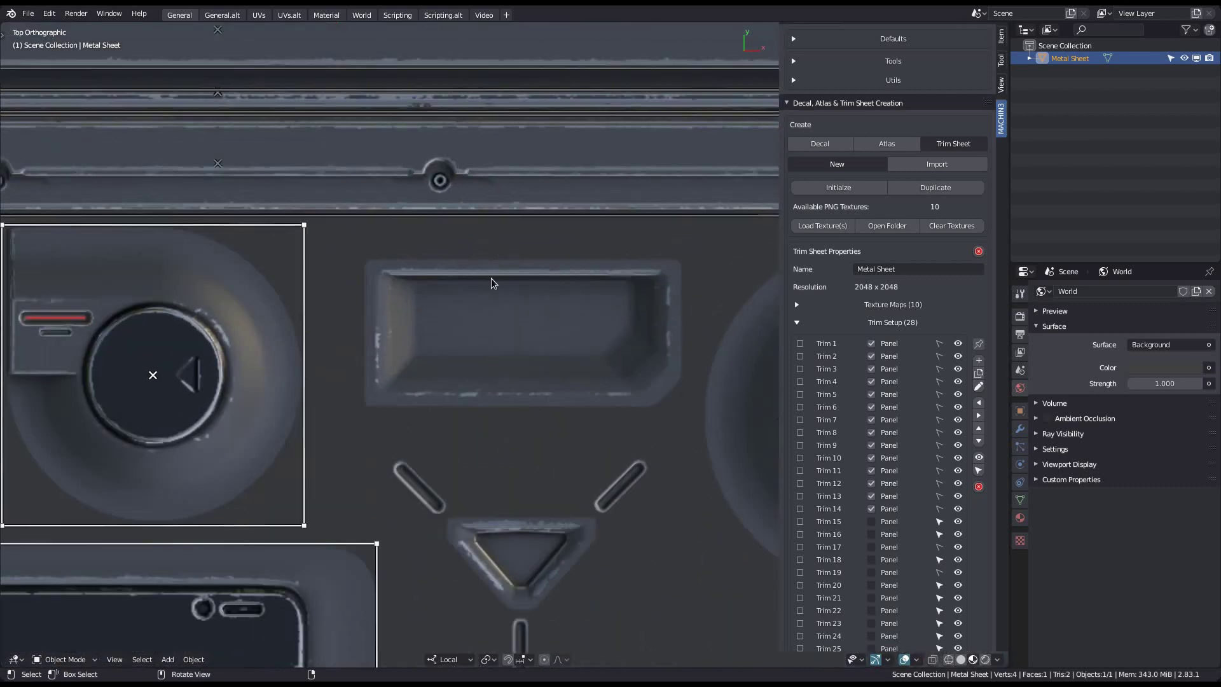
click(979, 386)
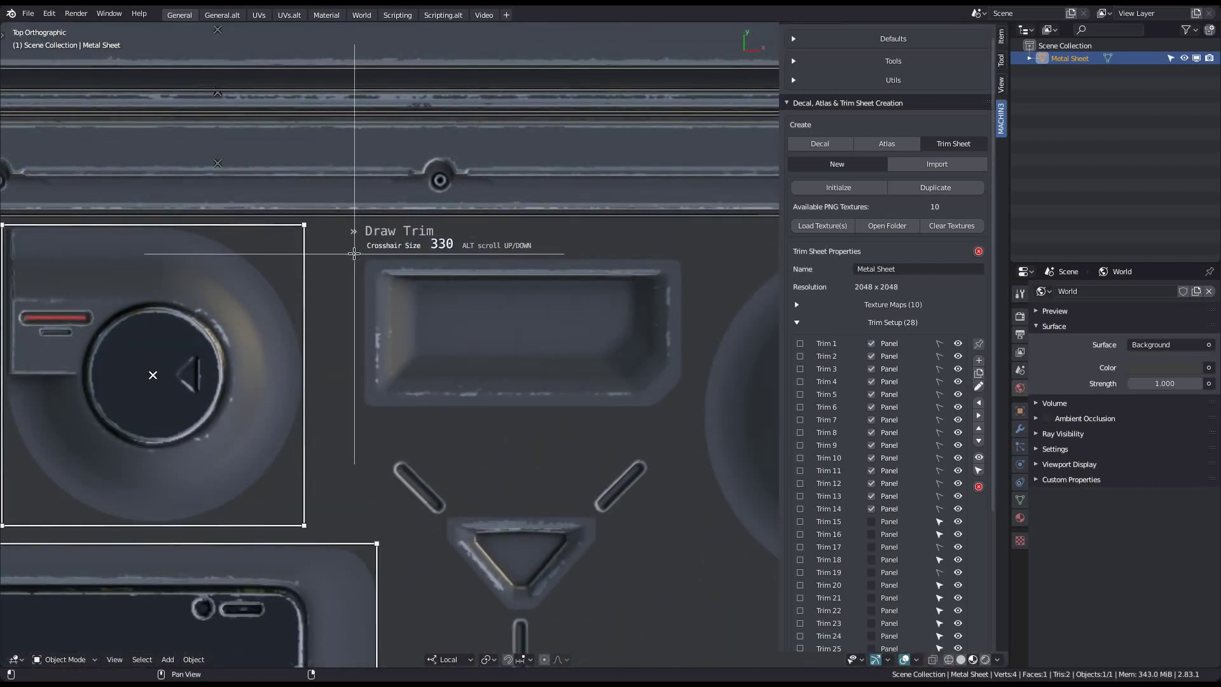
mouse_move(357, 256)
mouse_down()
mouse_move(513, 302)
mouse_move(688, 411)
mouse_up()
Step: Draw a trim enclosing the small inverted triangle and its three surrounding slots, below the wide rectangular recess
shift+middle_drag(590, 522, 545, 338)
scroll(653, 412, up, 1)
shift+middle_drag(653, 412, 724, 338)
click(979, 386)
mouse_move(348, 169)
mouse_down()
mouse_move(702, 403)
mouse_move(652, 480)
mouse_move(672, 483)
mouse_up()
shift+middle_drag(672, 483, 662, 449)
drag(662, 395, 660, 395)
Step: Draw a trim around the long, narrow ledge detail below the triangle with three slots
scroll(507, 385, down, 3)
shift+middle_drag(467, 462, 439, 204)
scroll(457, 82, up, 3)
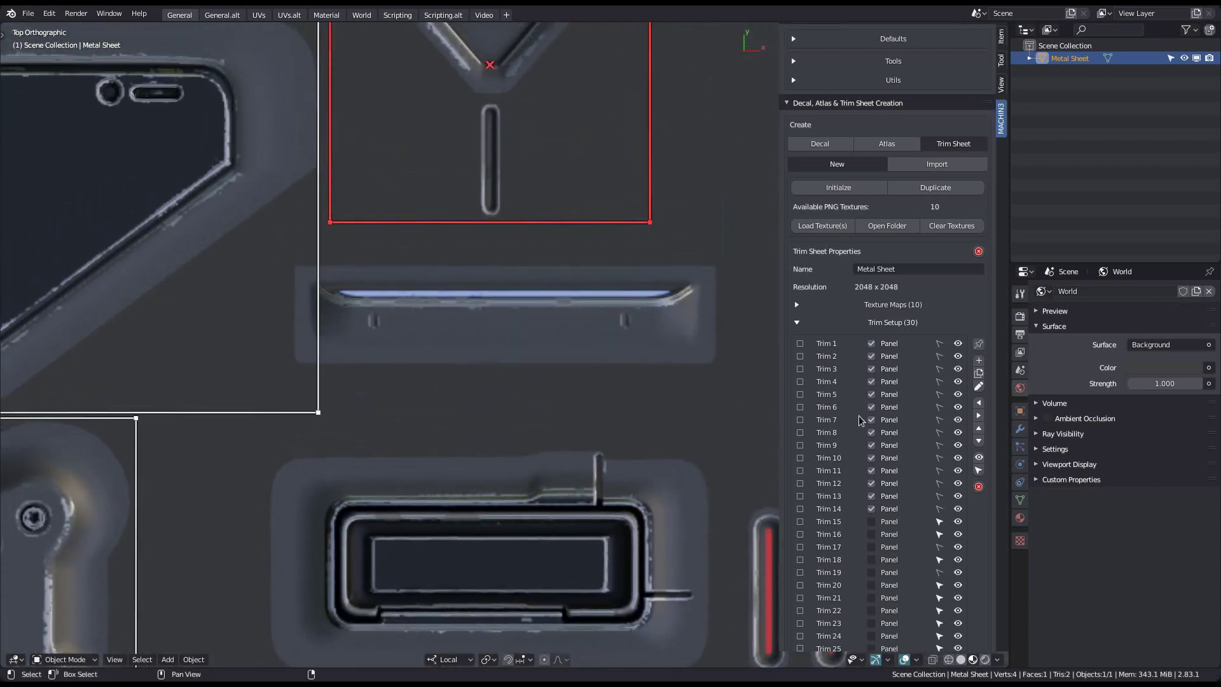
click(979, 386)
mouse_move(292, 264)
mouse_down()
mouse_move(351, 319)
mouse_move(721, 367)
mouse_up()
Step: Draw a trim around the framed rectangular socket below the long ledge
scroll(468, 334, down, 5)
mouse_move(500, 387)
shift+middle_down()
mouse_move(483, 308)
mouse_move(539, 315)
shift+middle_up()
scroll(518, 376, up, 4)
shift+middle_drag(510, 356, 497, 331)
click(978, 386)
mouse_move(316, 213)
mouse_down()
mouse_move(650, 354)
mouse_move(691, 395)
mouse_up()
Step: Draw a single trim enclosing the three small notches below the framed rectangular socket
scroll(497, 360, up, 3)
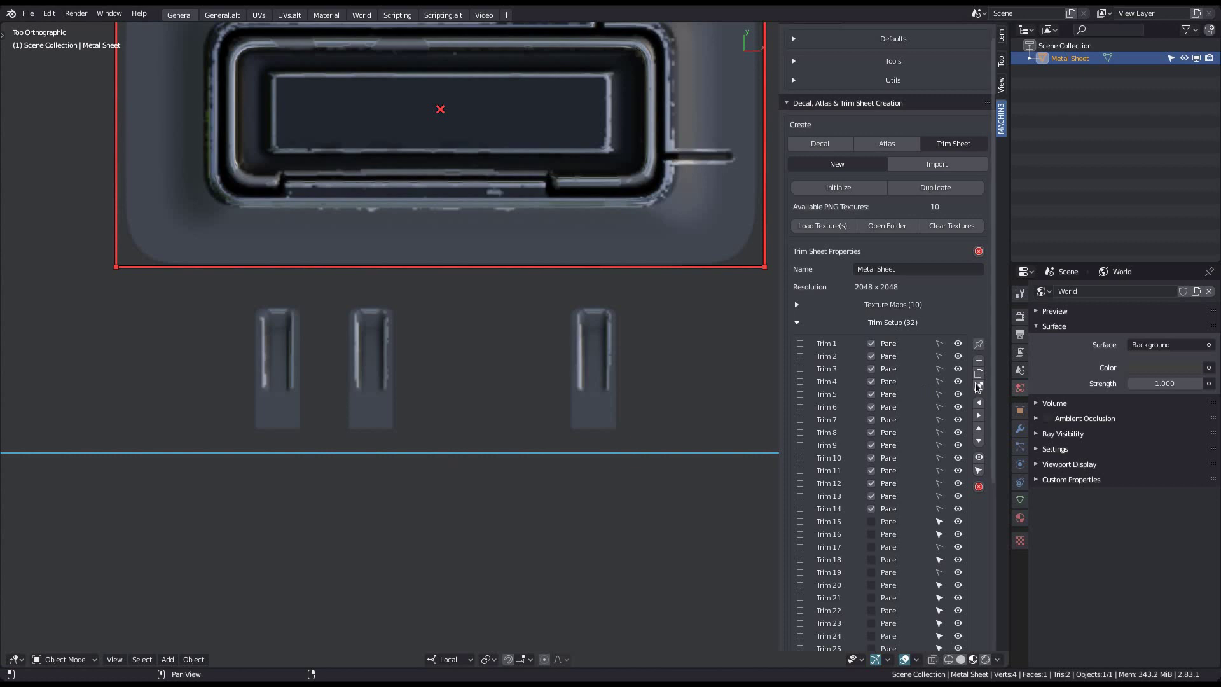
click(979, 385)
drag(250, 303, 624, 435)
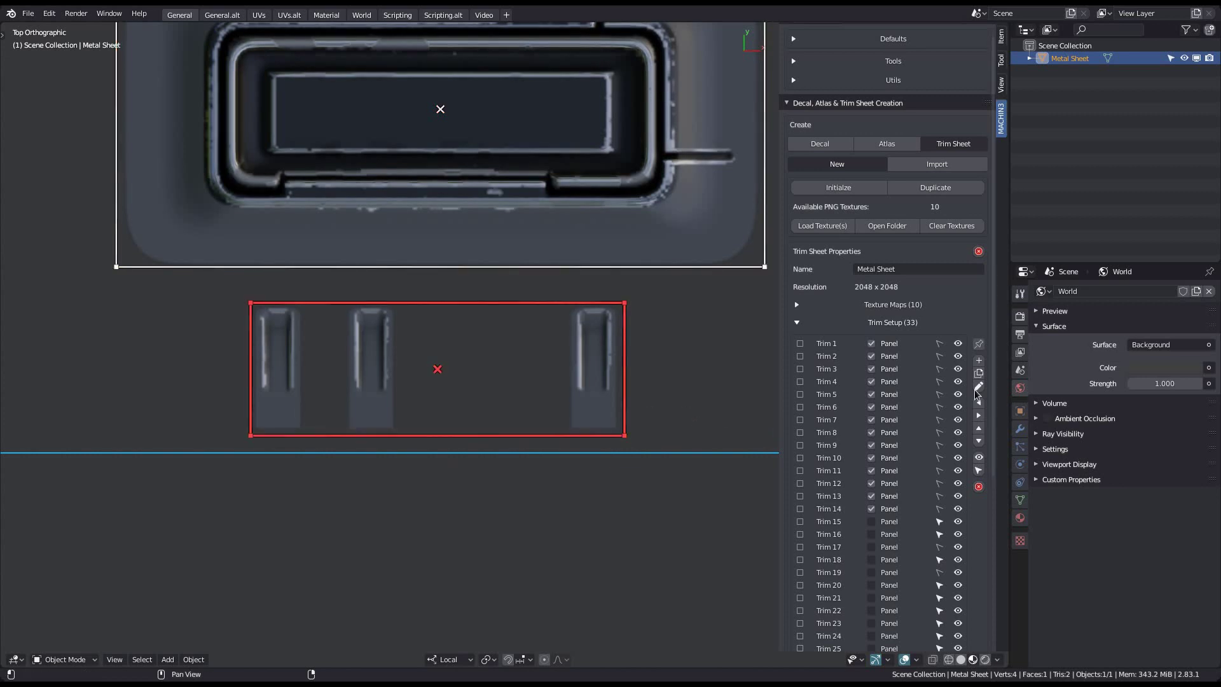
Step: Duplicate Trim 33 and narrow the copy to the left two notches, and narrow a further duplicate to only the leftmost notch
click(980, 375)
drag(633, 388, 408, 390)
middle_drag(414, 390, 538, 379)
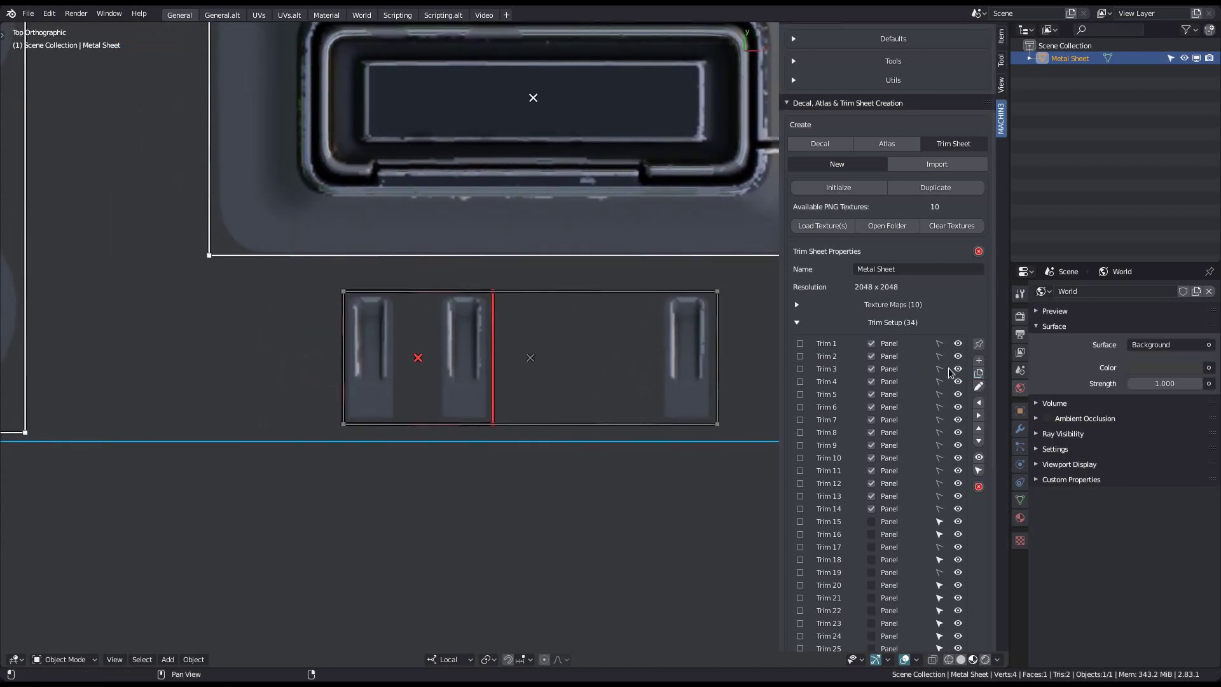
drag(490, 385, 396, 388)
Step: Pin the trim tools beside the end of the list and draw a trim enclosing both red-lit slots and the small slot beside them
scroll(436, 349, down, 2)
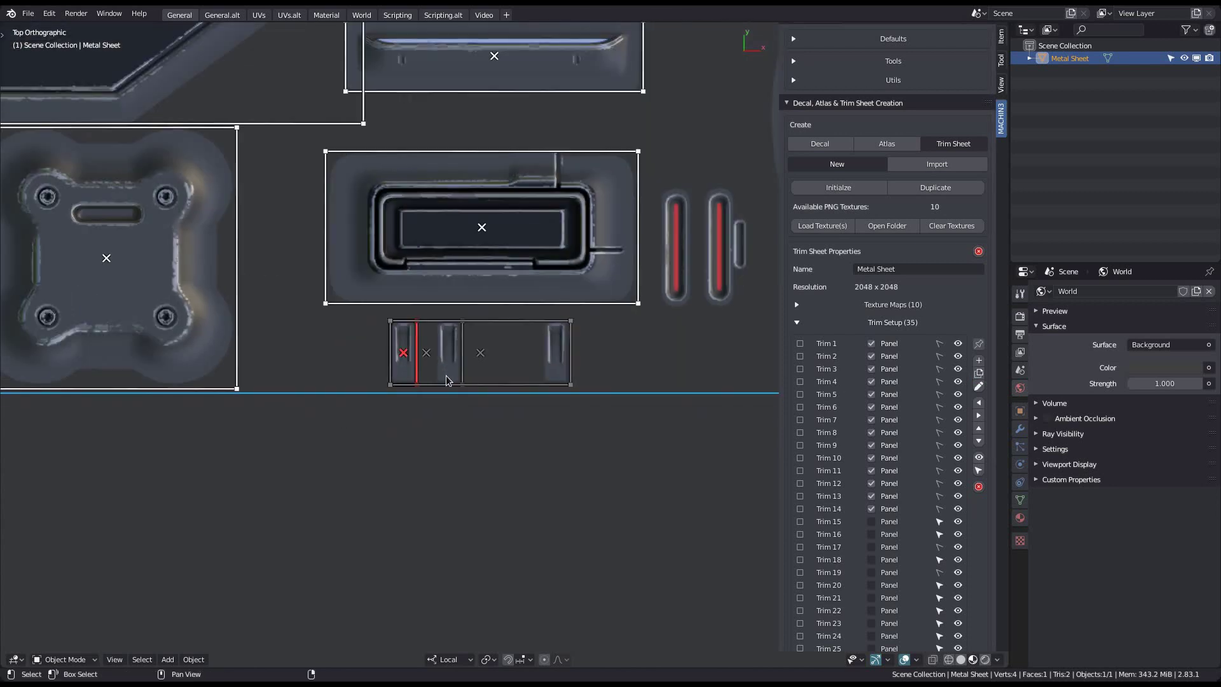
shift+middle_drag(445, 376, 456, 411)
shift+middle_drag(577, 389, 519, 389)
scroll(855, 455, down, 8)
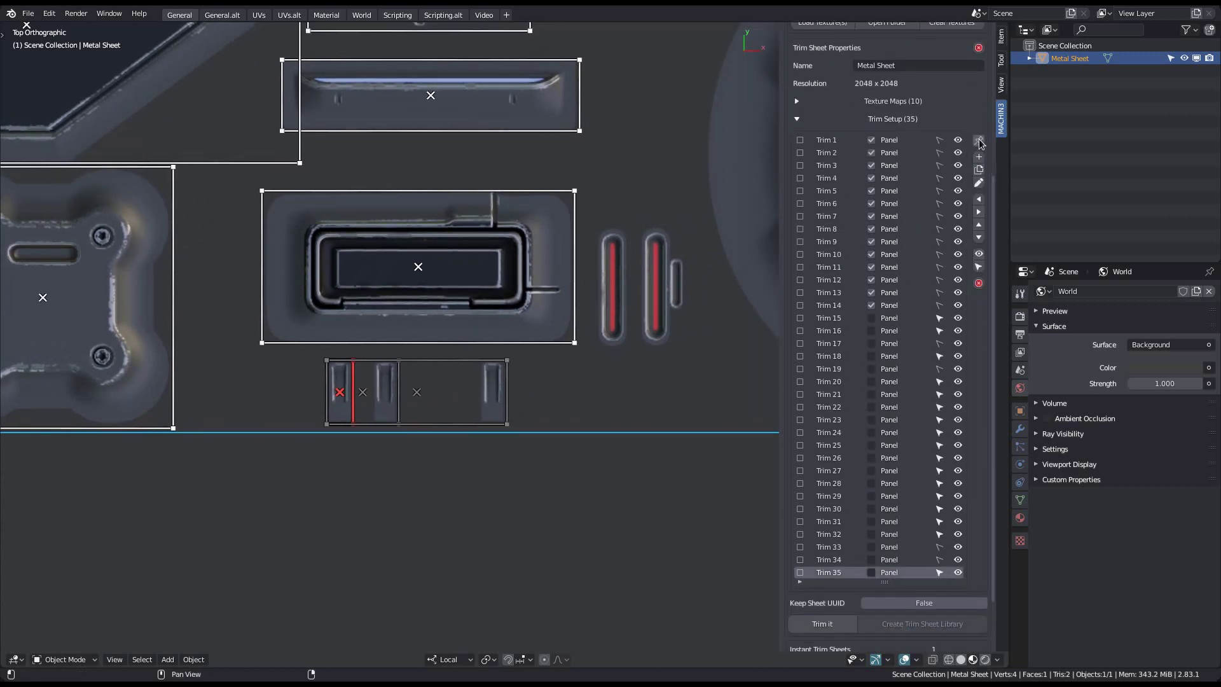
shift+middle_drag(576, 494, 404, 493)
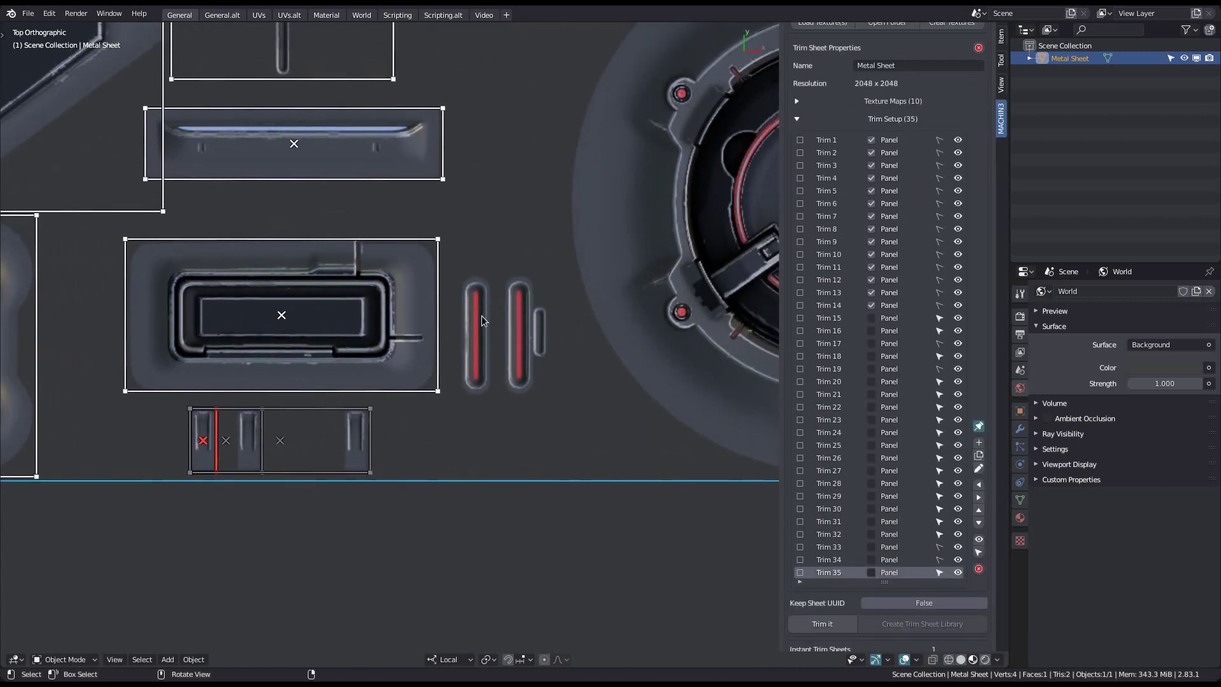
scroll(509, 333, up, 3)
click(978, 468)
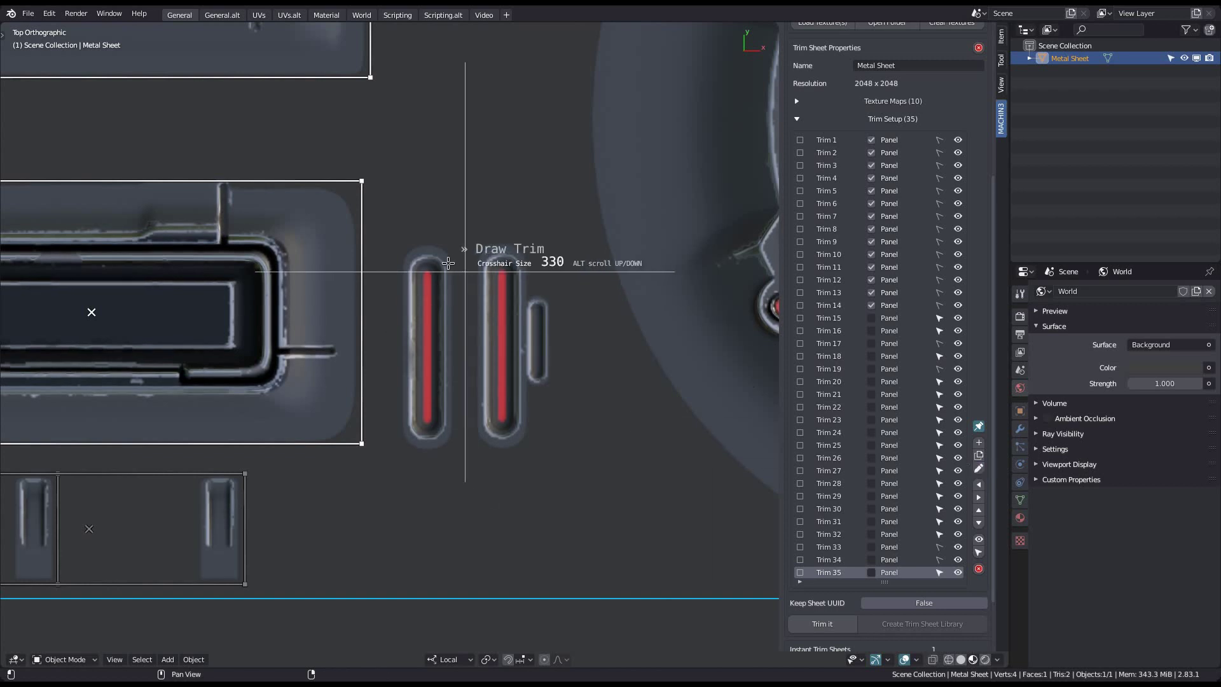
drag(395, 241, 554, 457)
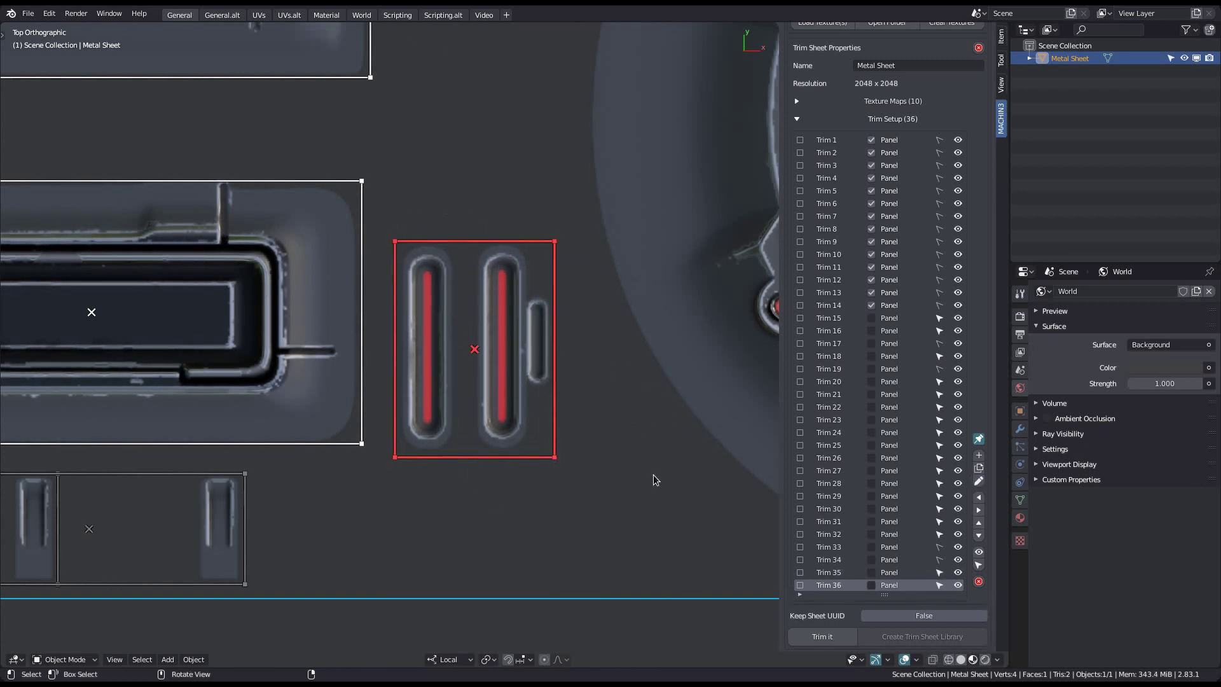
Step: Make two duplicates from Trim 36, fitting one around the left red slot and the other around the right red slot and small slot
click(979, 468)
drag(564, 410, 554, 375)
click(977, 481)
mouse_move(466, 391)
mouse_down()
mouse_move(445, 390)
mouse_move(476, 384)
mouse_up()
Step: Draw a trim around the round dial without a side tab, to the right of the wide rectangular recess
scroll(475, 385, down, 4)
shift+middle_drag(533, 380, 512, 449)
scroll(512, 449, down, 3)
shift+middle_drag(488, 177, 477, 261)
scroll(477, 262, up, 5)
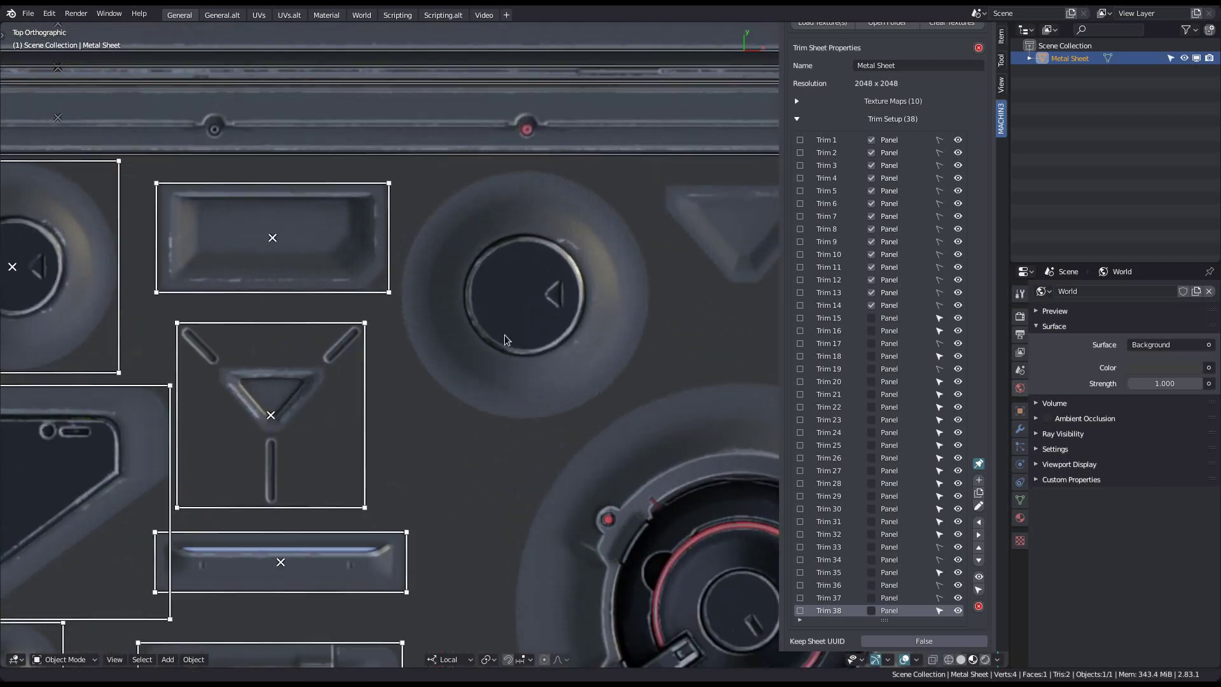
scroll(983, 520, up, 2)
click(979, 531)
alt+scroll(337, 150, up, 2)
mouse_move(337, 150)
mouse_down()
mouse_move(684, 513)
mouse_move(692, 504)
mouse_up()
Step: Draw a trim around the inverted triangular recess to the right of the plain round dial
shift+middle_drag(688, 459, 360, 422)
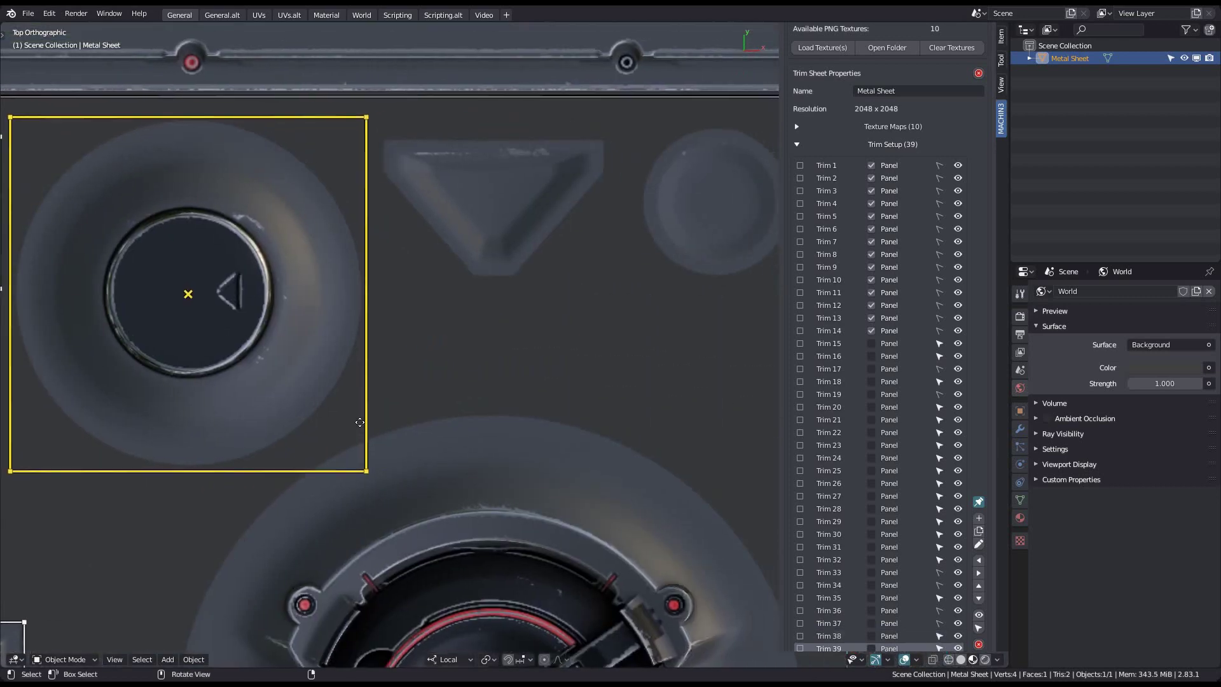
scroll(360, 424, down, 3)
shift+middle_drag(455, 303, 526, 338)
scroll(525, 338, up, 3)
click(980, 542)
mouse_move(376, 258)
mouse_down()
mouse_move(559, 360)
mouse_move(608, 403)
mouse_up()
Step: Draw a trim around the small round disc near the sheet's right edge
shift+middle_drag(625, 385, 360, 330)
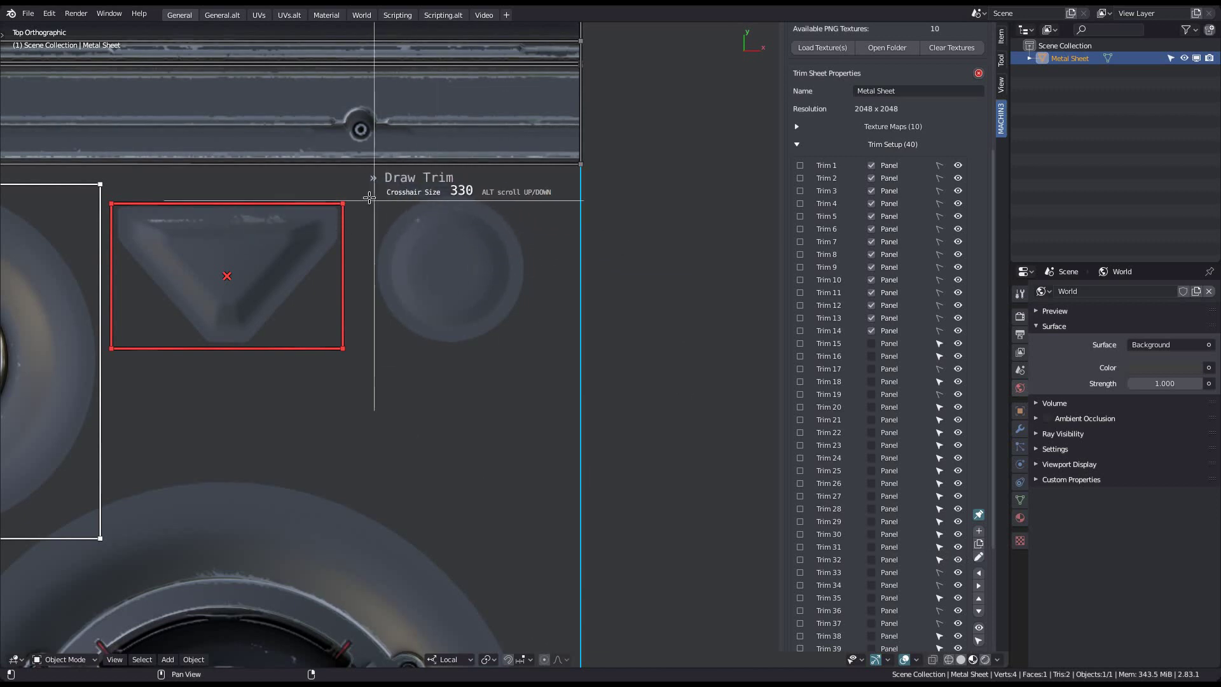
drag(450, 287, 532, 346)
scroll(529, 353, down, 4)
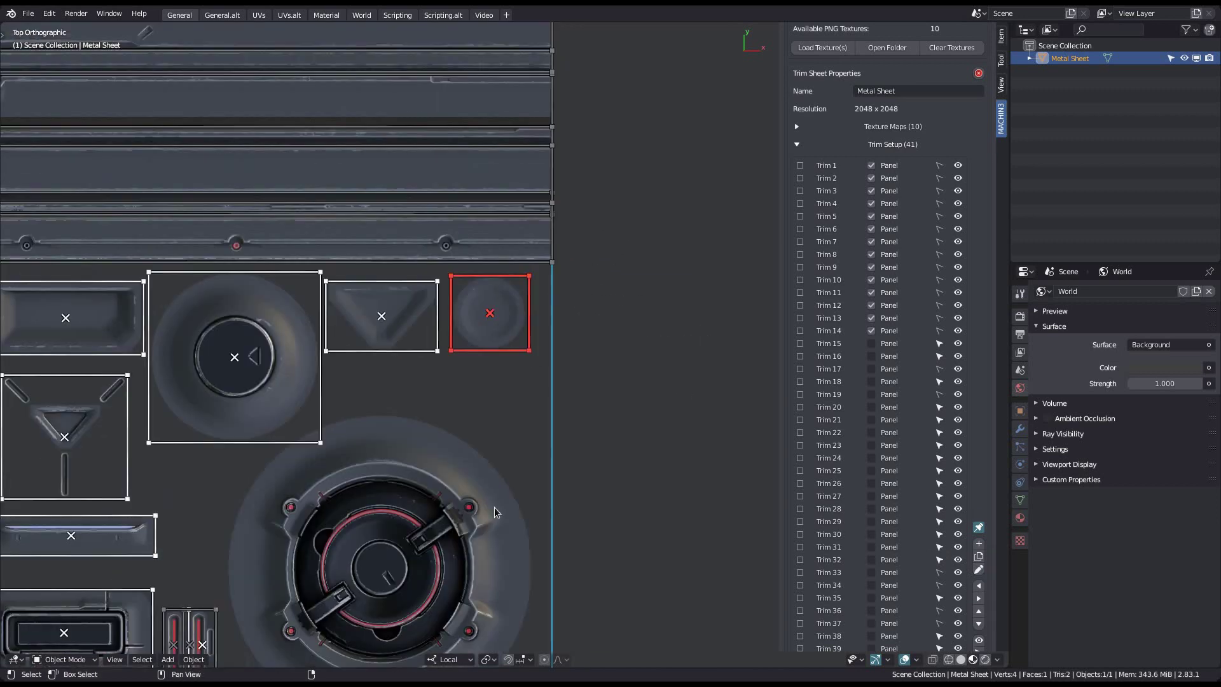
Step: Draw a trim over the large circular hatch and align it to the sheet's right and lower edges
shift+middle_drag(494, 506, 614, 205)
scroll(448, 223, up, 1)
shift+middle_drag(448, 223, 465, 290)
mouse_move(426, 259)
mouse_down()
mouse_move(548, 390)
mouse_move(649, 449)
mouse_up()
shift+middle_drag(681, 430, 637, 391)
scroll(977, 568, down, 6)
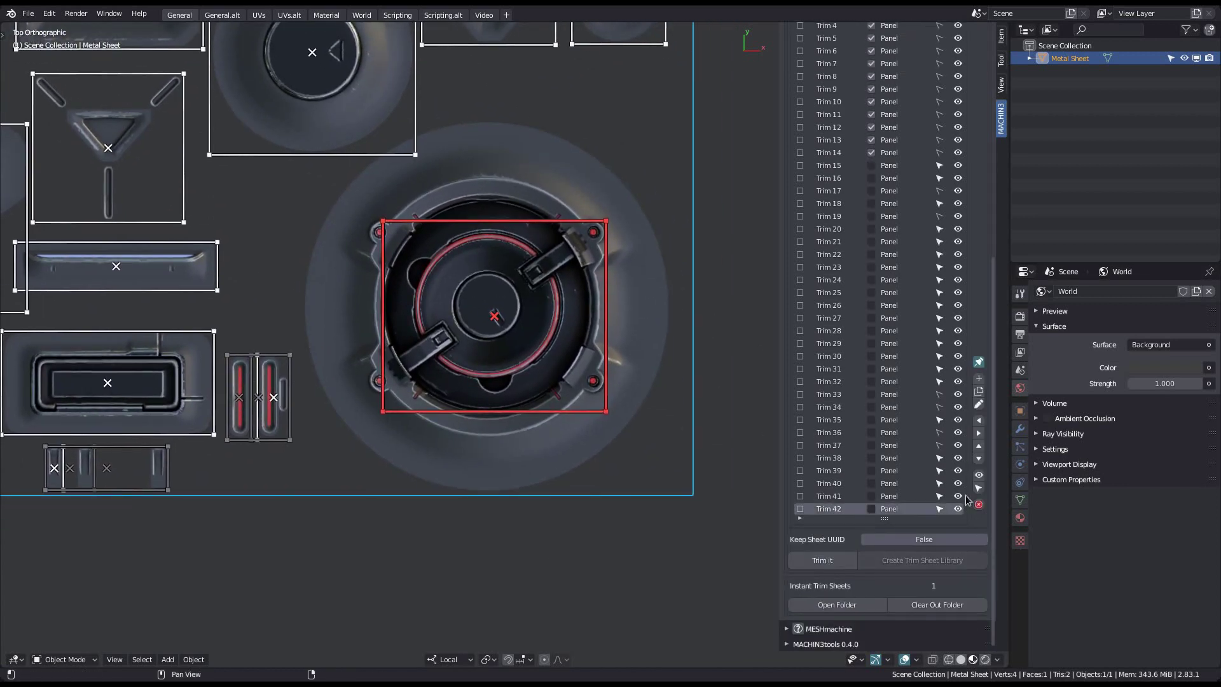
click(979, 434)
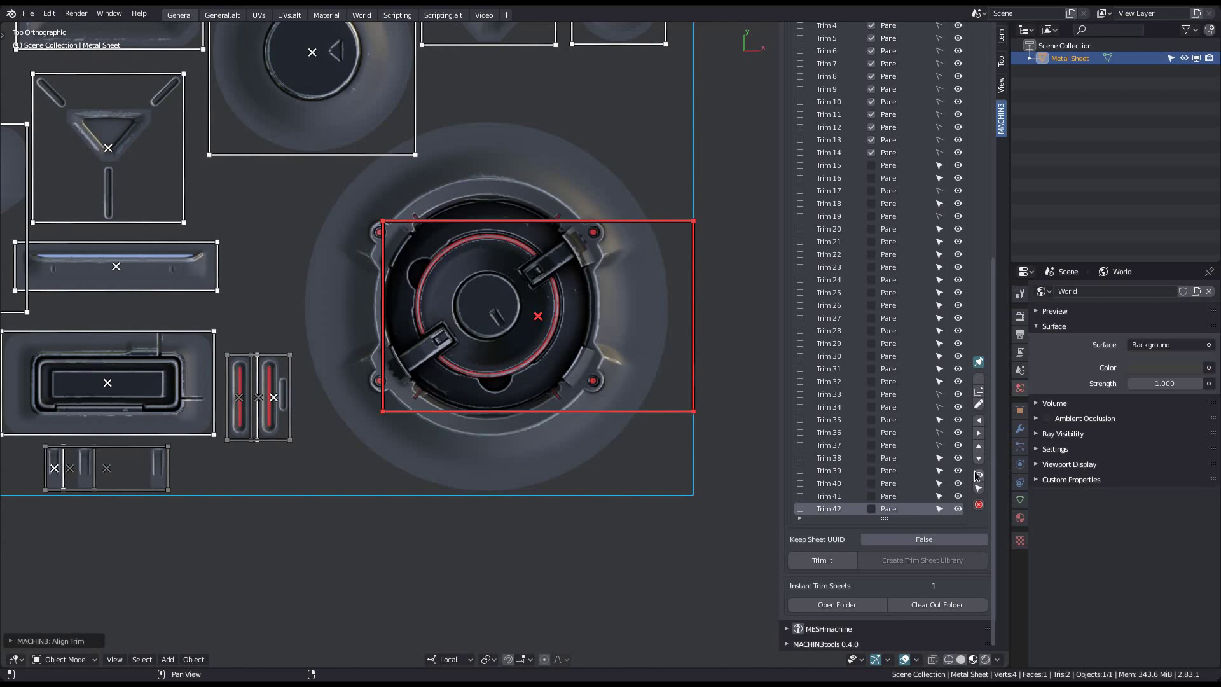
click(978, 458)
Step: Extend Trim 42's upper and left edges to enclose the circular hatch's whole outer rim
shift+middle_drag(493, 220, 557, 296)
scroll(557, 295, up, 2)
drag(557, 296, 557, 150)
shift+middle_drag(407, 447, 597, 343)
drag(597, 344, 478, 347)
scroll(495, 336, down, 4)
shift+middle_drag(495, 336, 435, 374)
scroll(536, 364, down, 4)
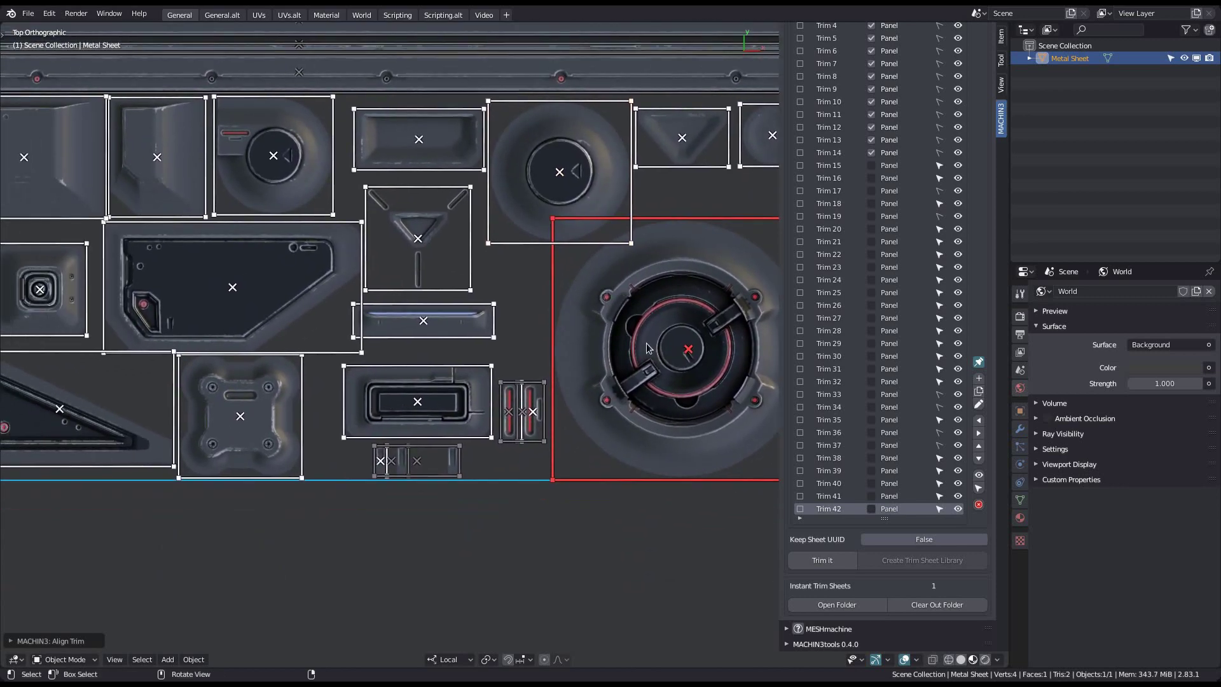
shift+middle_drag(547, 389, 533, 430)
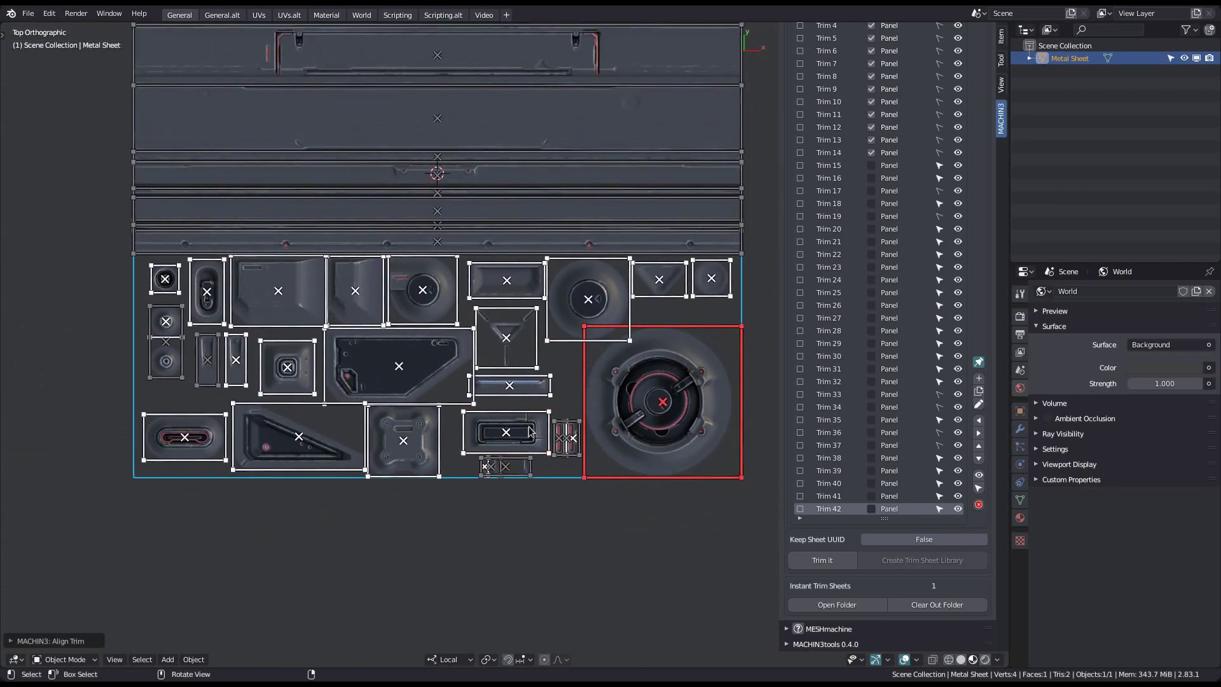
scroll(533, 430, up, 3)
shift+middle_drag(586, 389, 480, 428)
scroll(578, 420, down, 1)
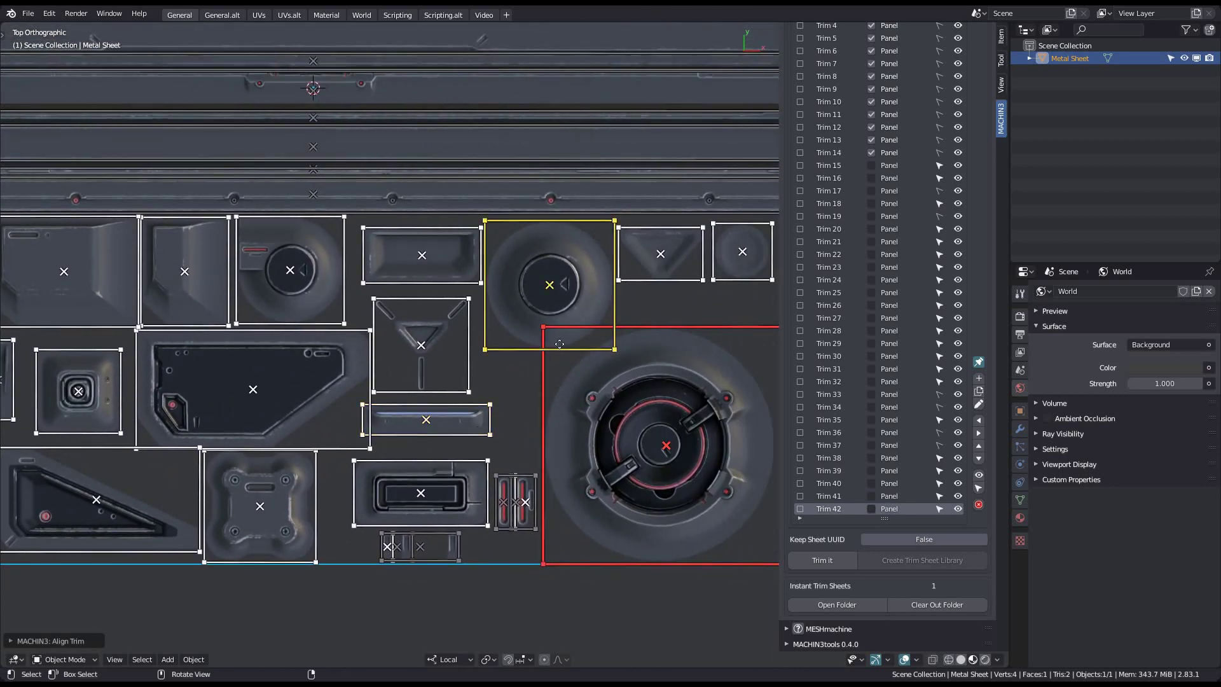
Step: Draw a trim over the blank area just upper-left of the large circular hatch and mark it as the empty trim
scroll(556, 347, up, 3)
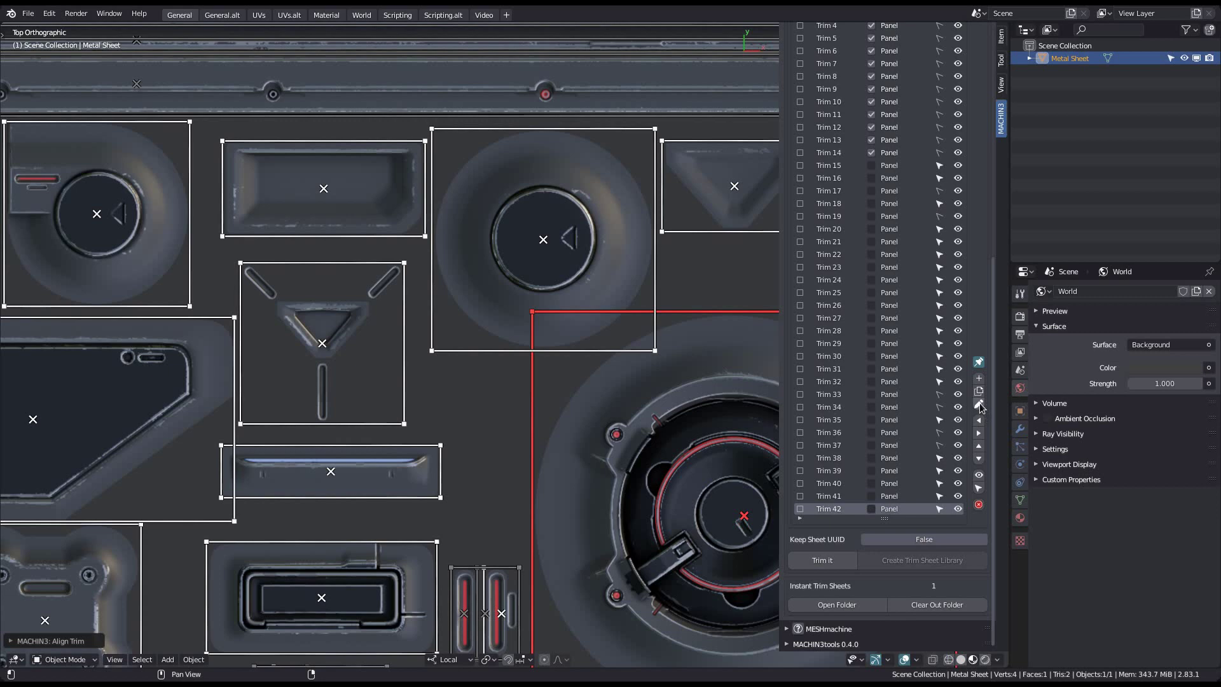
scroll(439, 351, up, 4)
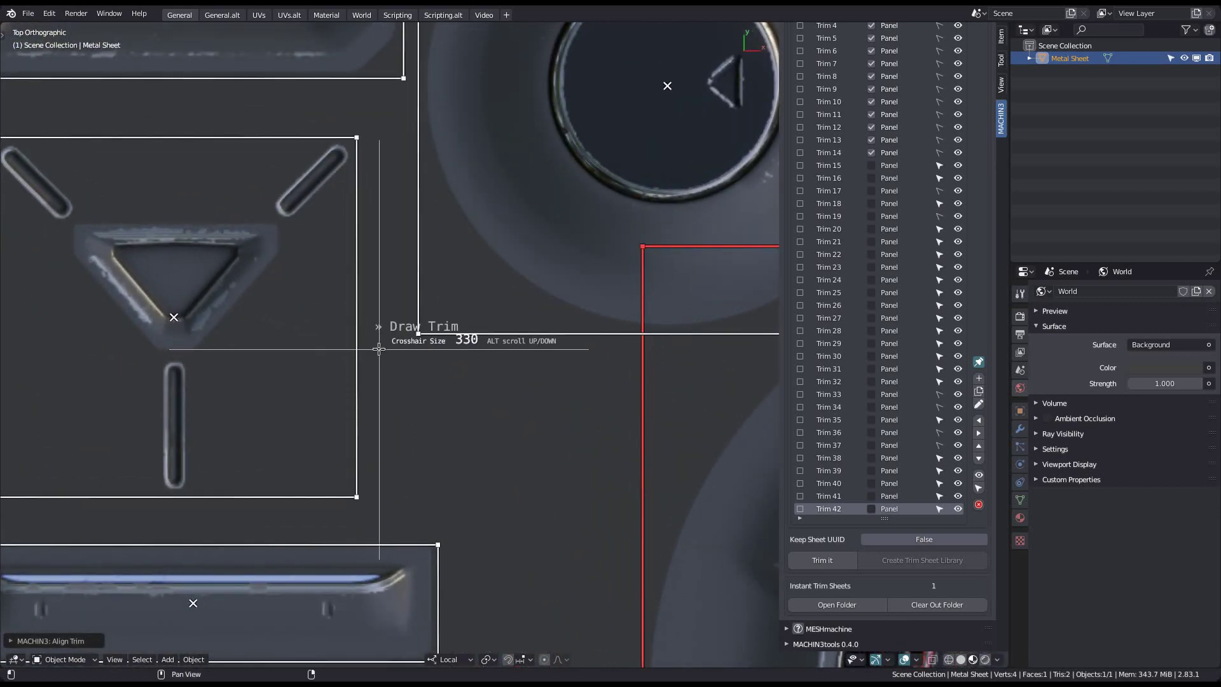
drag(421, 397, 629, 530)
key(KP_Decimal)
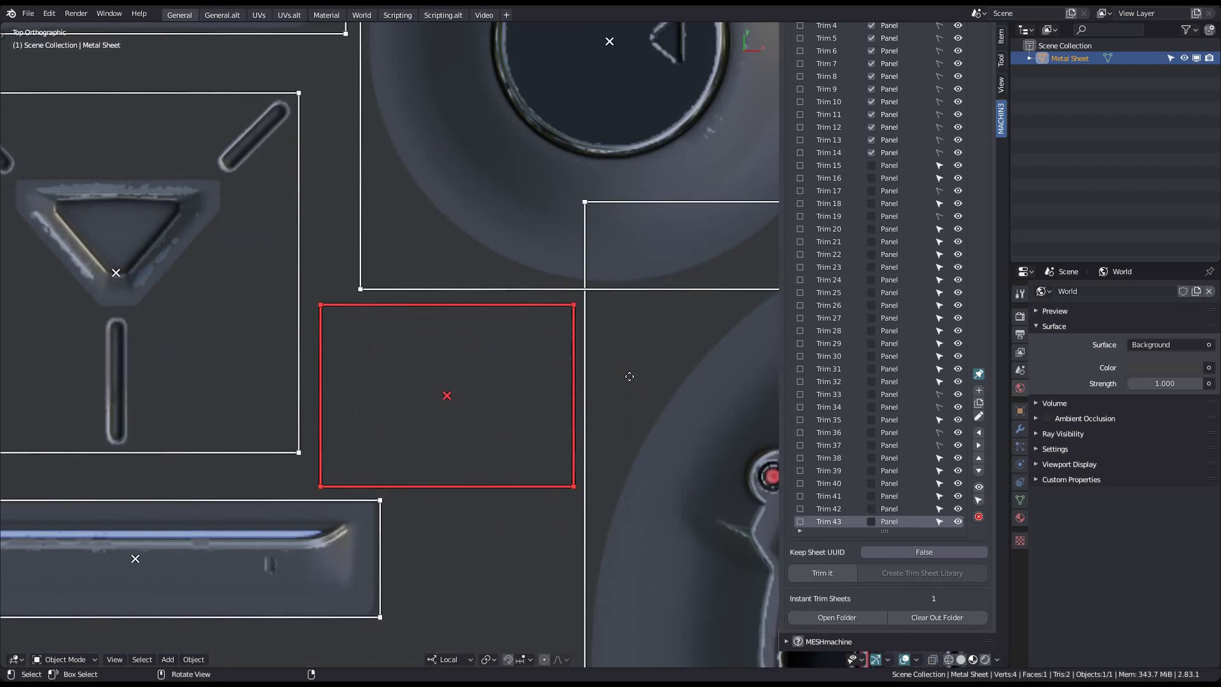
scroll(841, 387, down, 1)
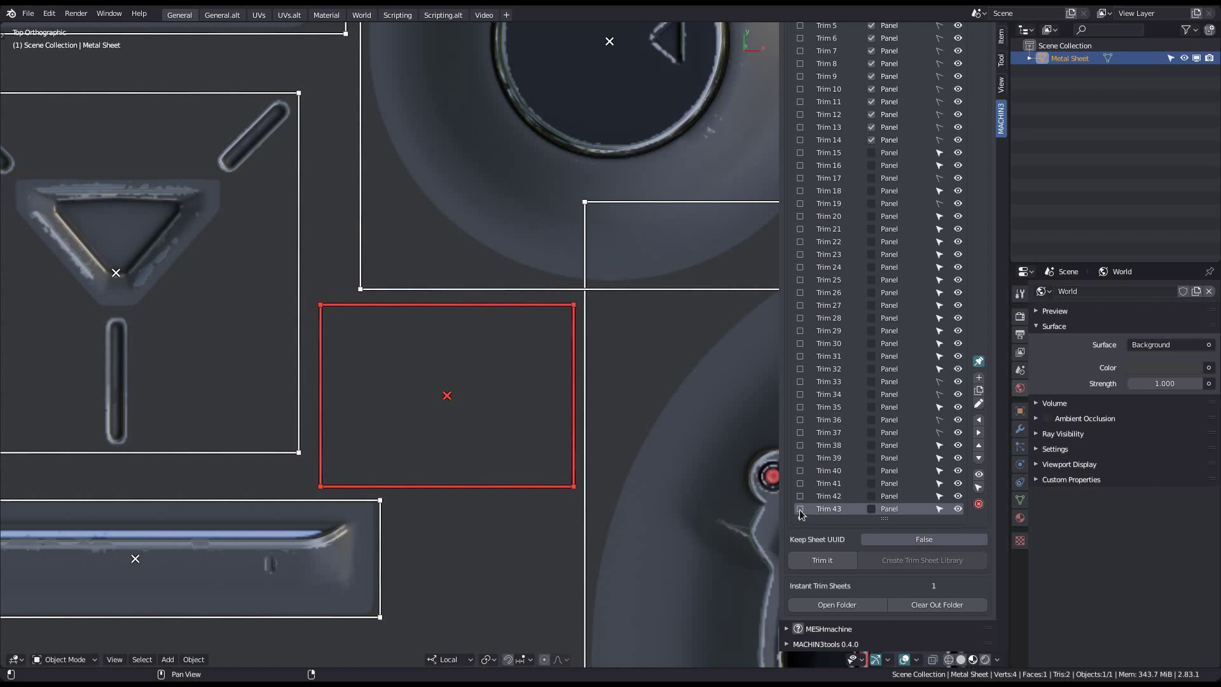
scroll(639, 459, down, 2)
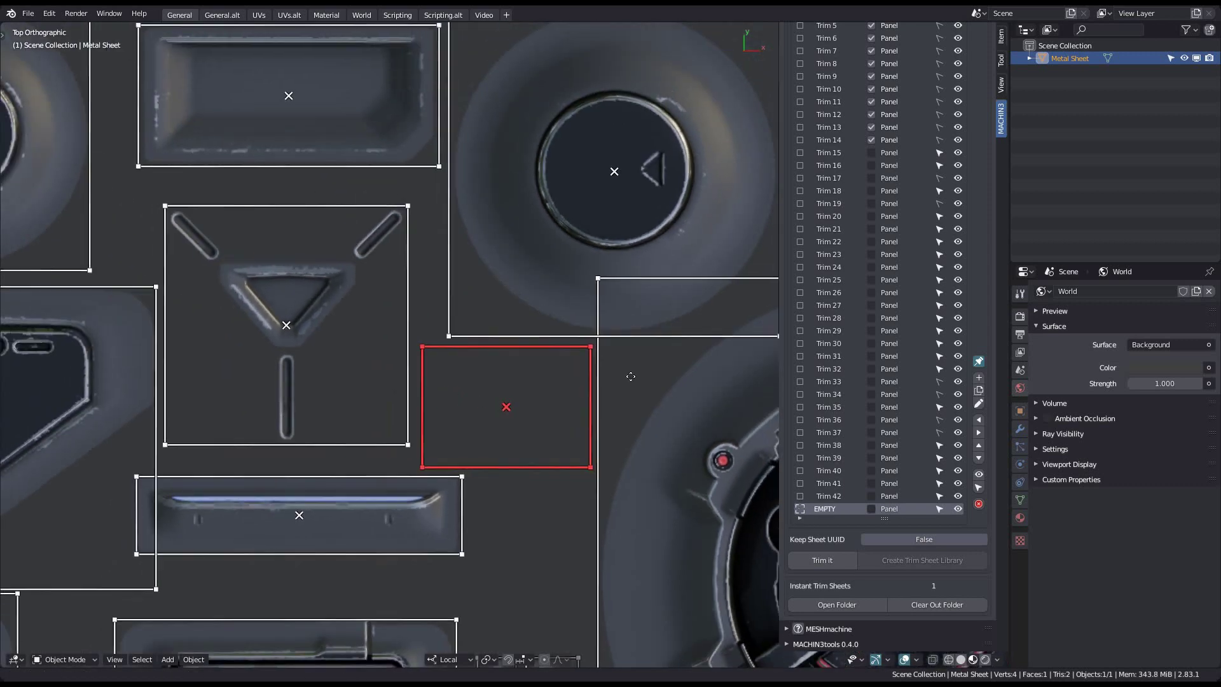
Step: Try the empty marker on Trim 39 and Trim 34, and return it to Trim 43
click(837, 495)
shift+middle_drag(537, 514, 514, 529)
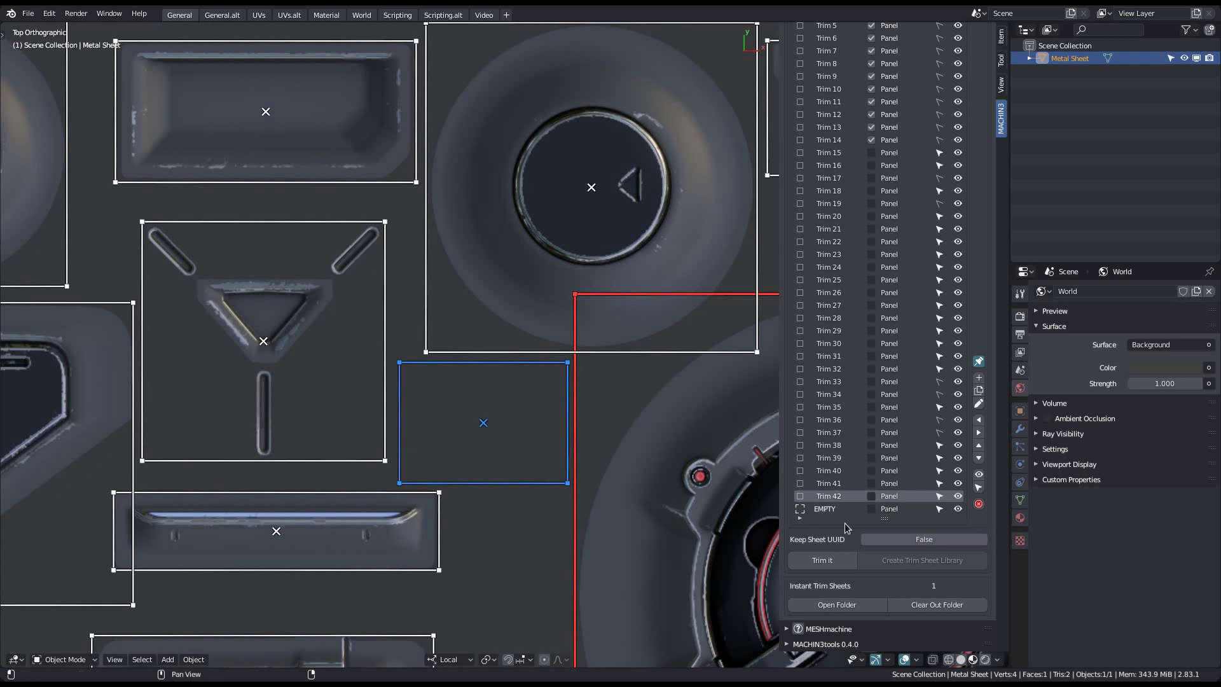
click(800, 459)
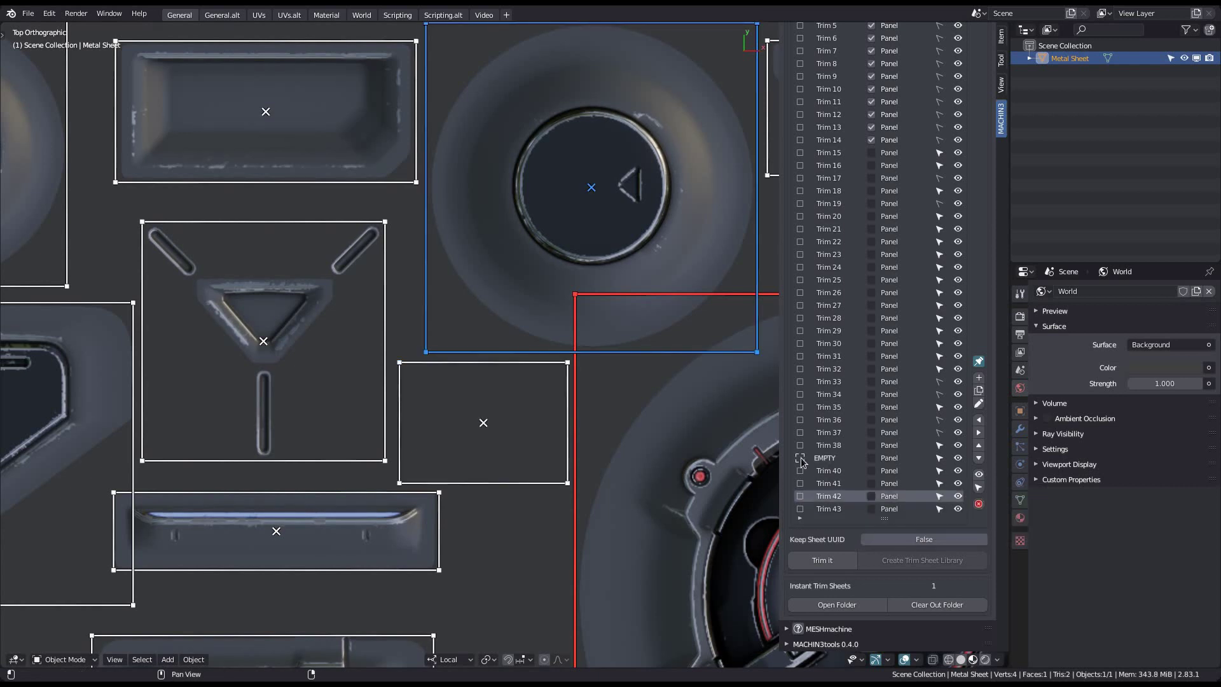
click(799, 420)
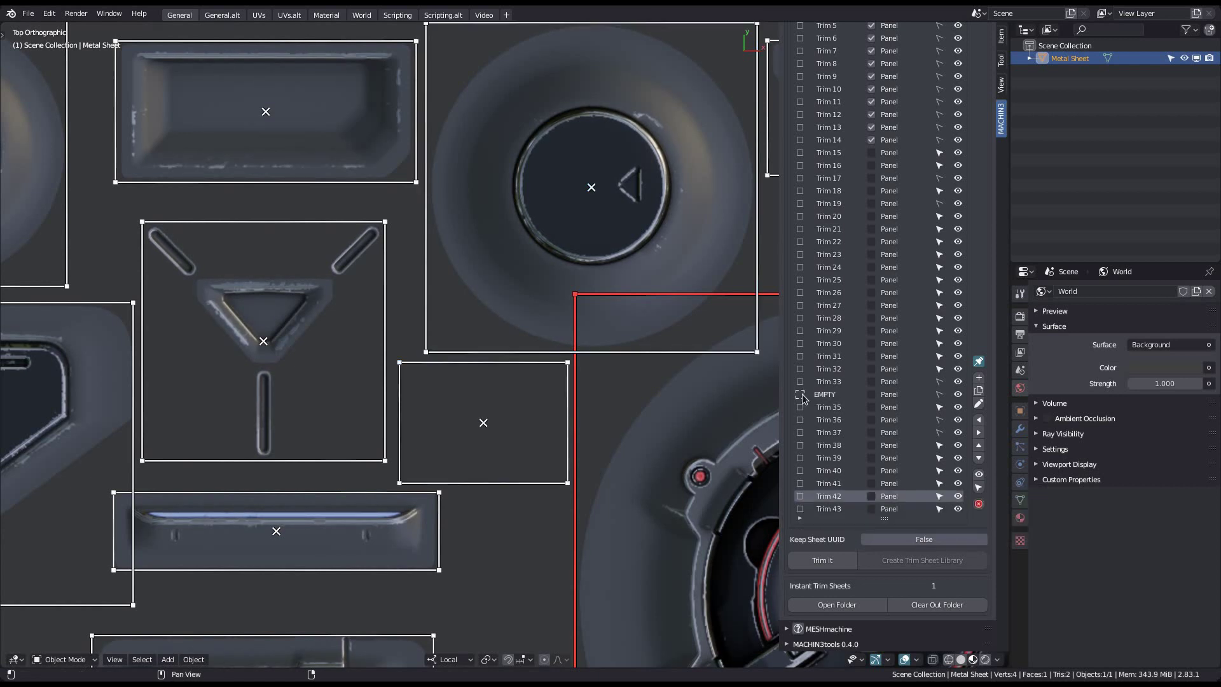
click(800, 510)
Step: Try a different name on the circular hatch's trim and restore the name Trim 42
shift+middle_drag(466, 458, 455, 407)
click(487, 414)
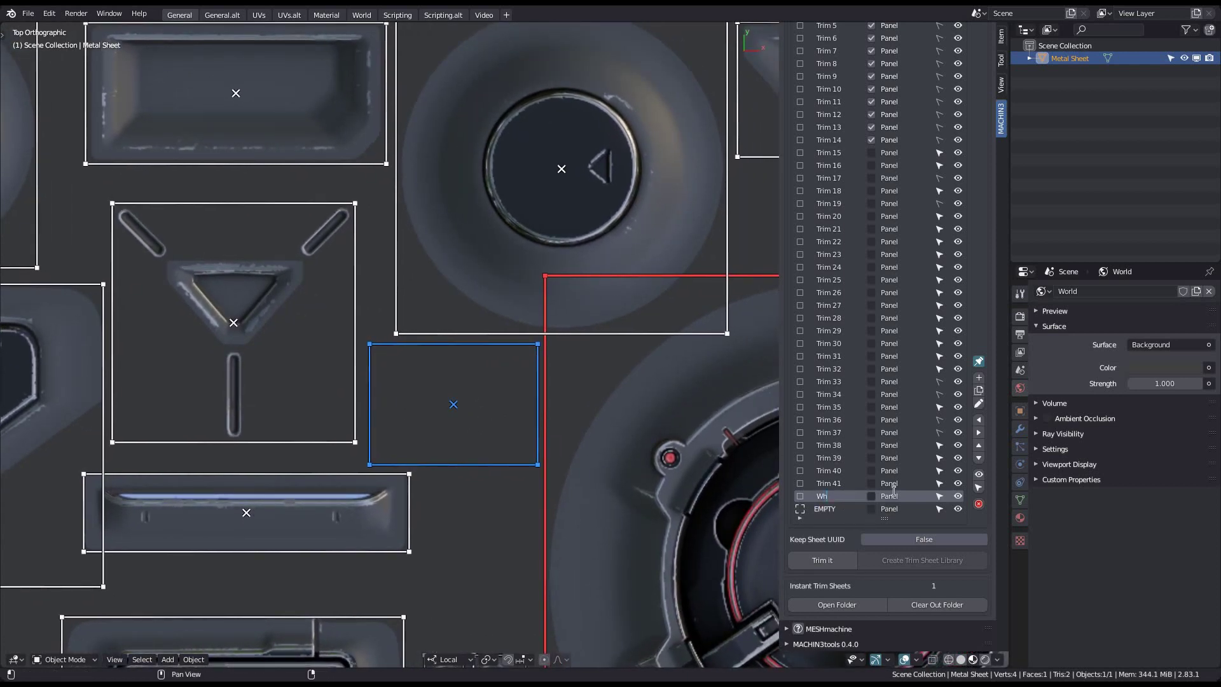
shift+middle_drag(516, 457, 496, 490)
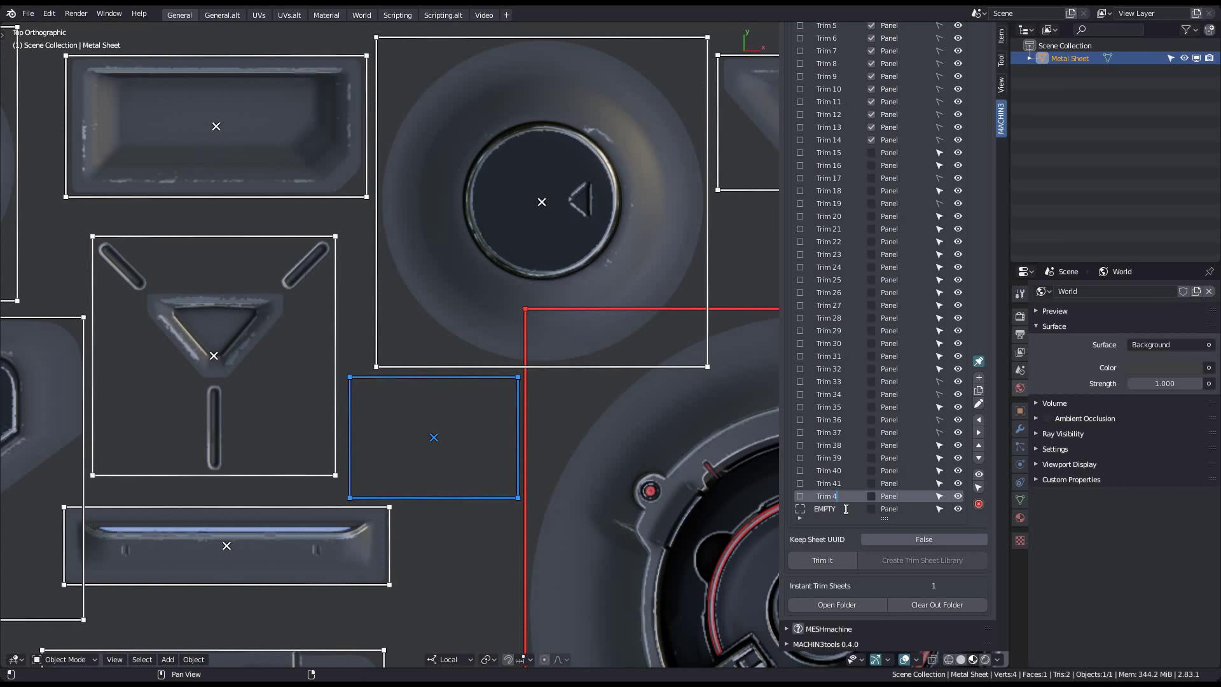
Step: Toggle all trims' visibility off and on again, and make every trim on the sheet unselectable
scroll(409, 422, down, 5)
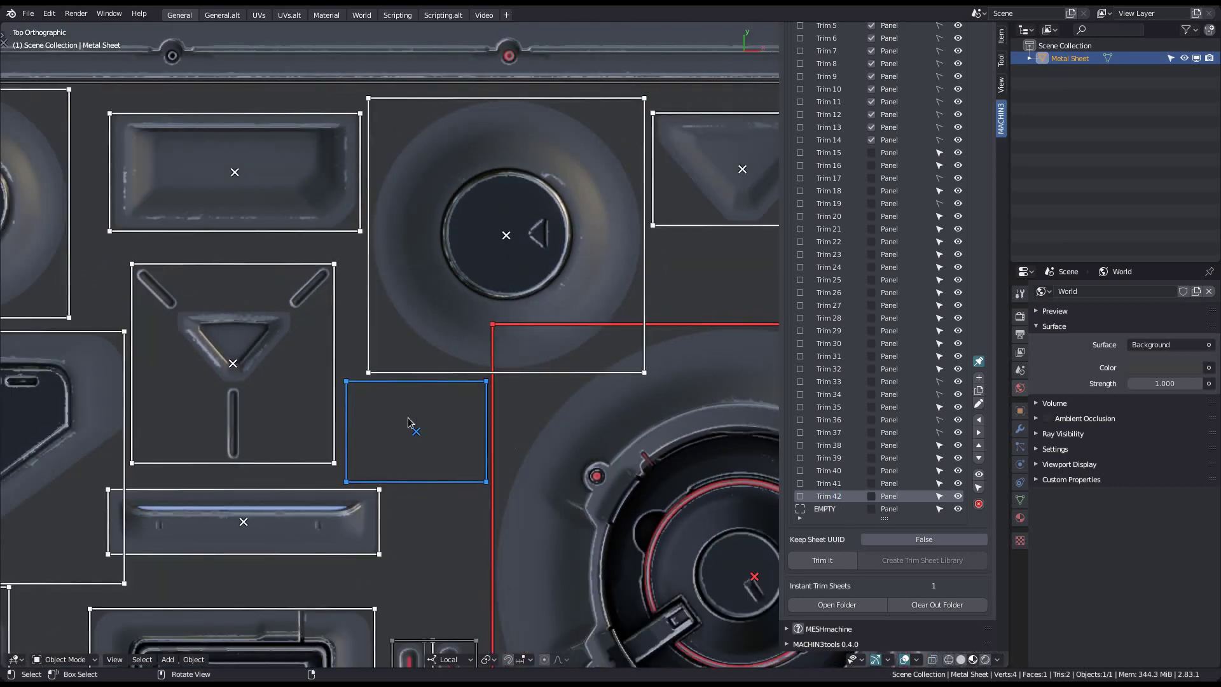
scroll(465, 385, down, 2)
shift+middle_drag(392, 392, 493, 407)
scroll(464, 380, up, 1)
scroll(501, 421, down, 1)
scroll(488, 437, down, 2)
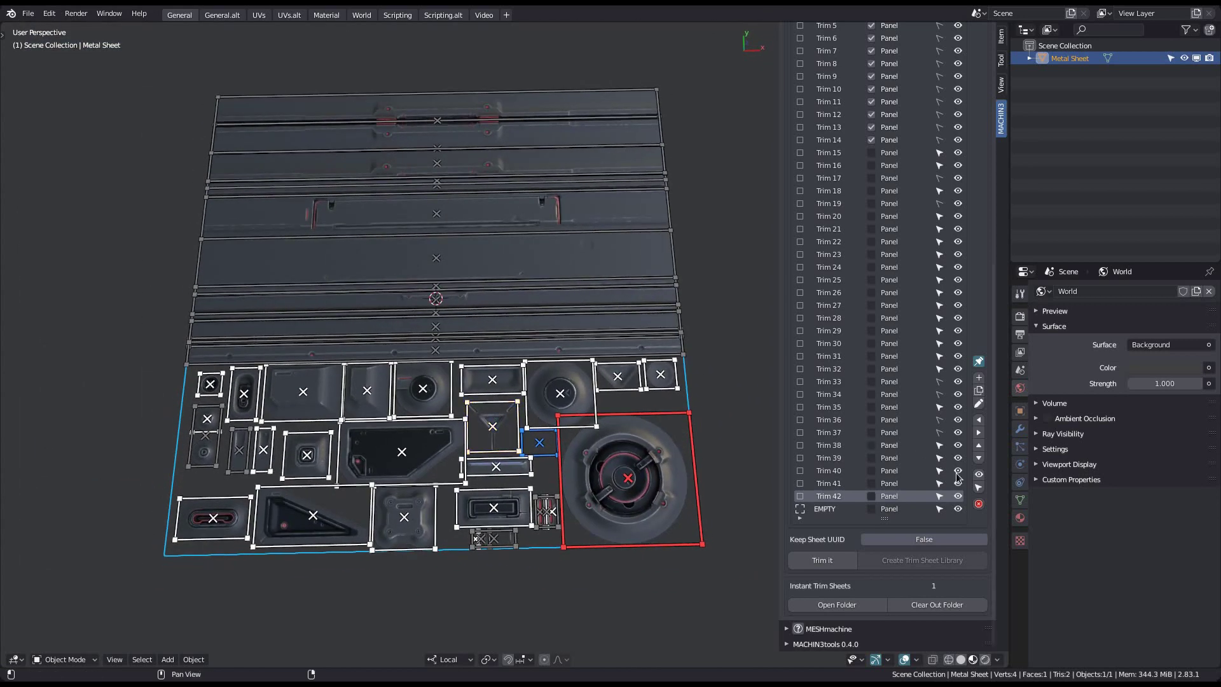
click(979, 476)
click(979, 476)
click(981, 487)
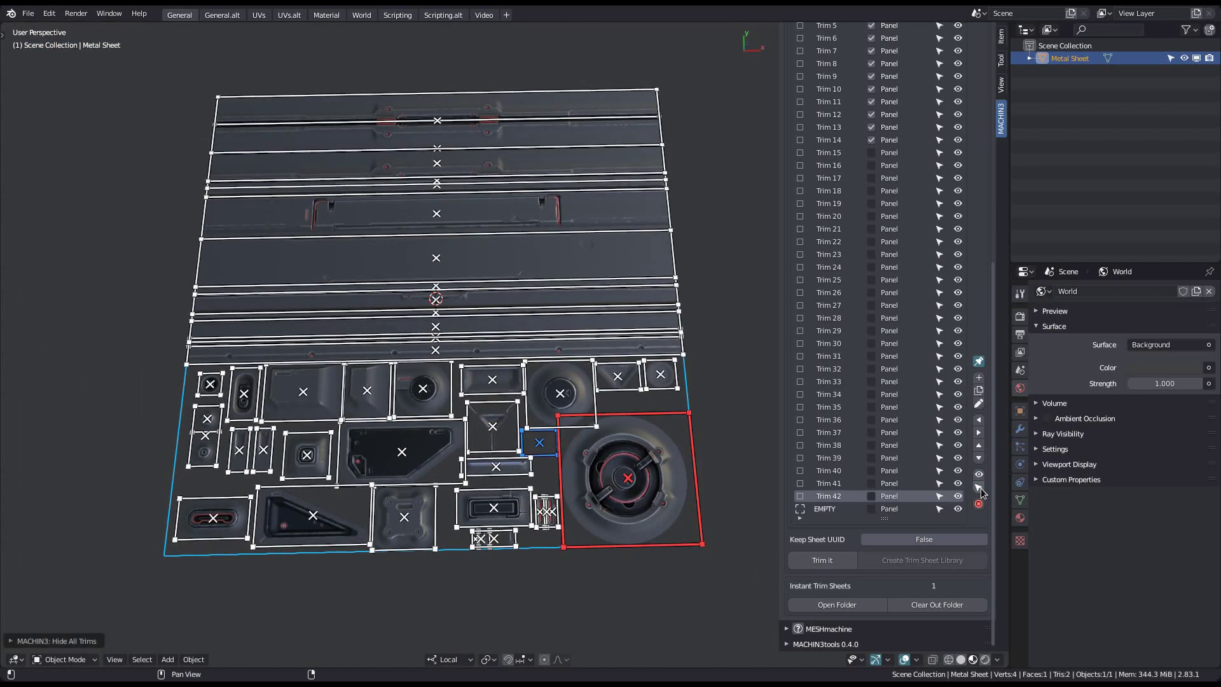
click(979, 487)
shift+middle_drag(650, 469, 637, 466)
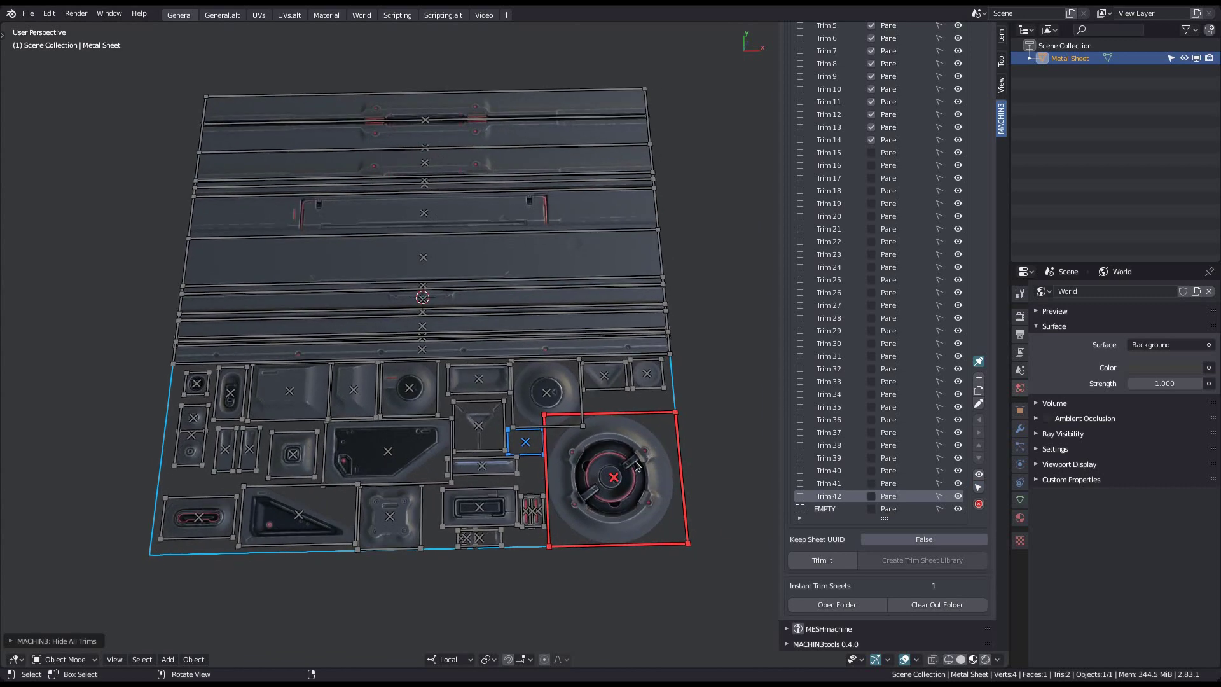
shift+middle_drag(465, 460, 488, 465)
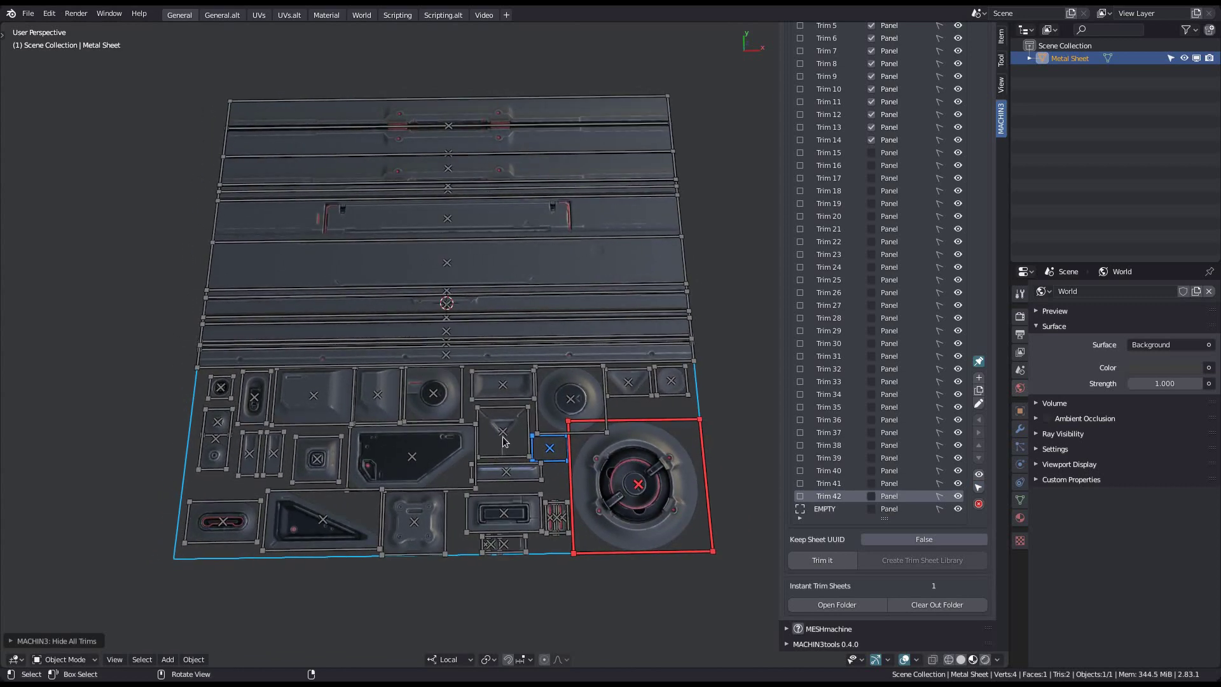
Step: Collapse the sheet's trim setup list
scroll(854, 404, up, 7)
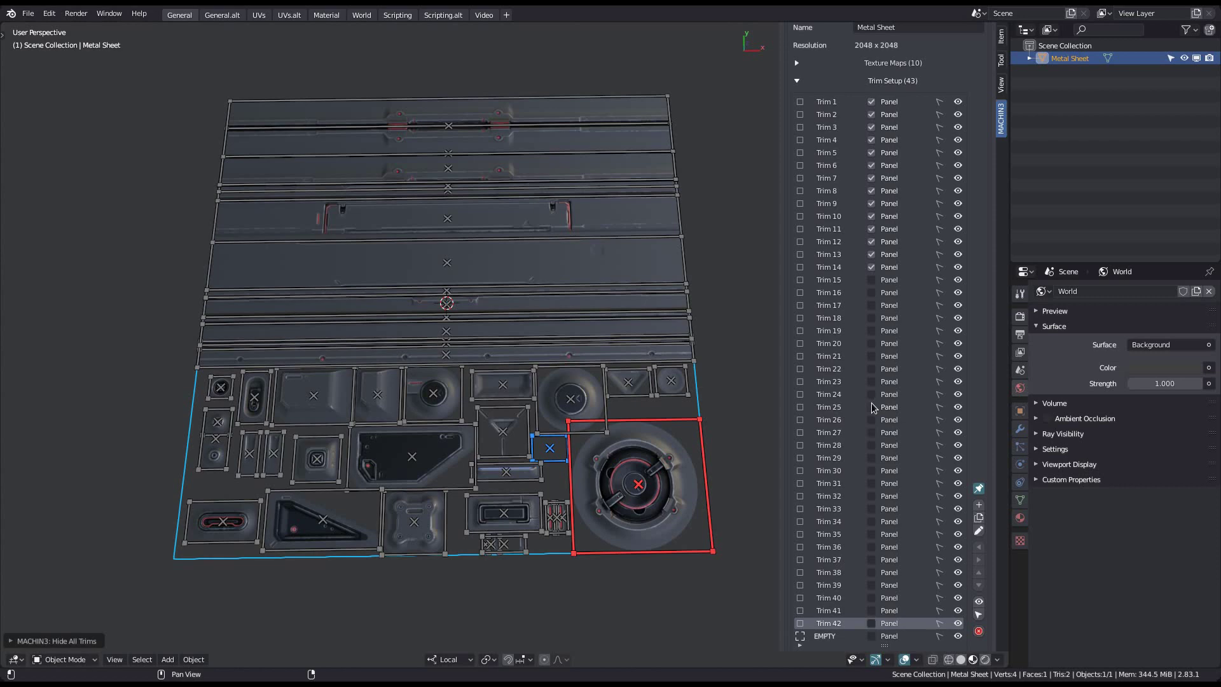
click(925, 134)
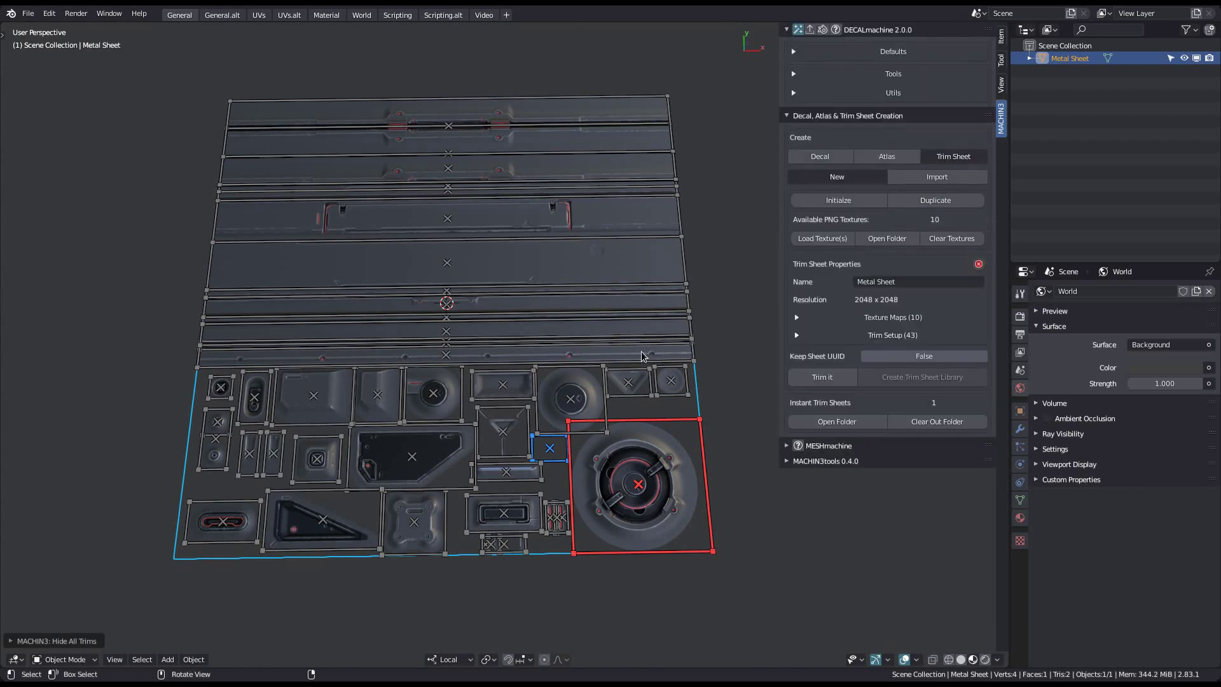
middle_drag(449, 475, 482, 384)
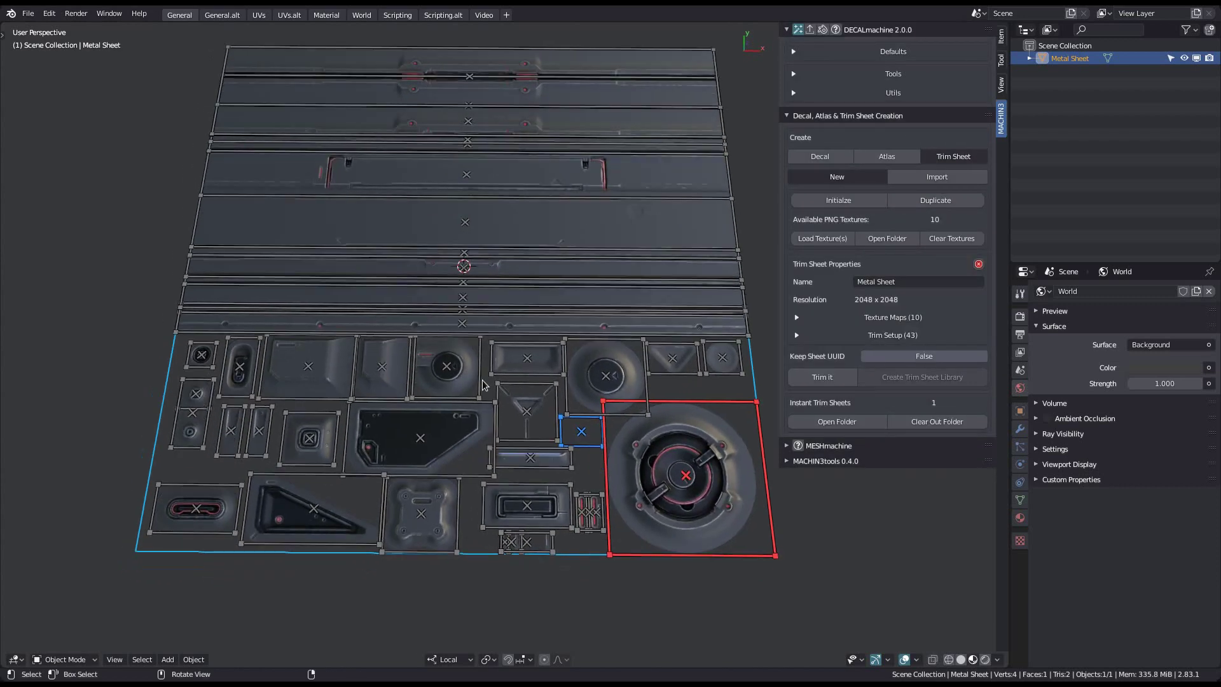
Step: Set the Height texture map's value to 0.04 and inspect the parallax depth on the circular hatch and the small round details
click(893, 318)
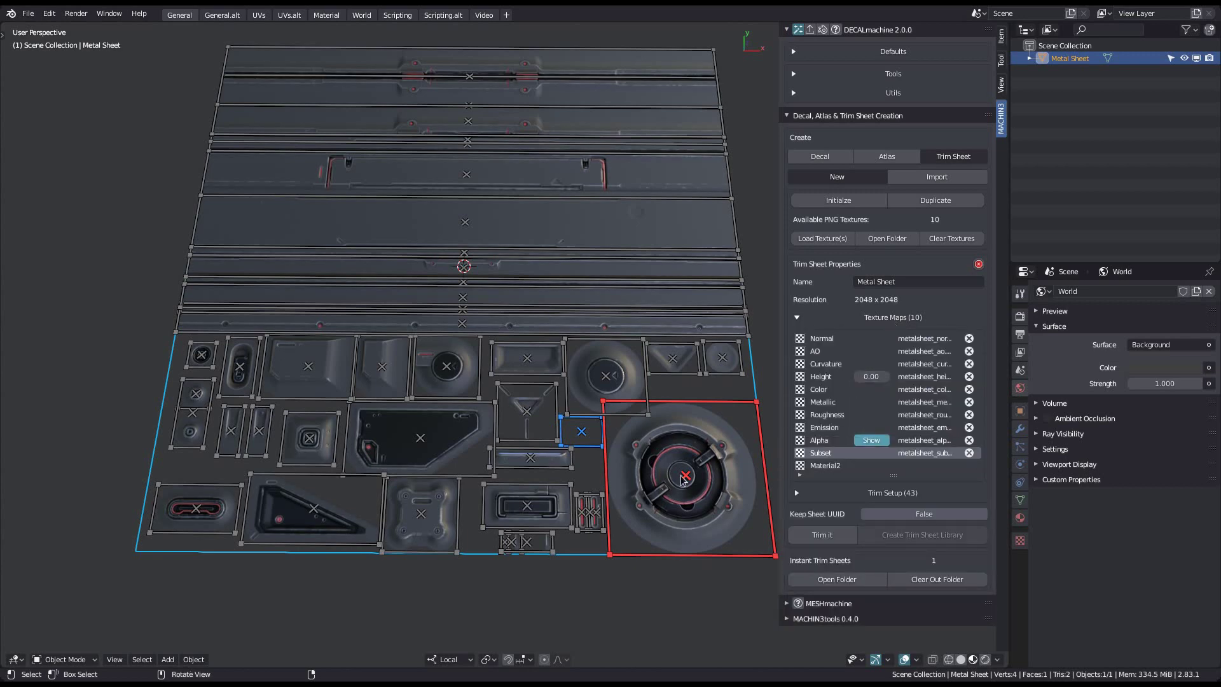
shift+middle_drag(714, 470, 637, 434)
scroll(637, 433, up, 6)
drag(871, 377, 890, 377)
middle_drag(540, 274, 557, 427)
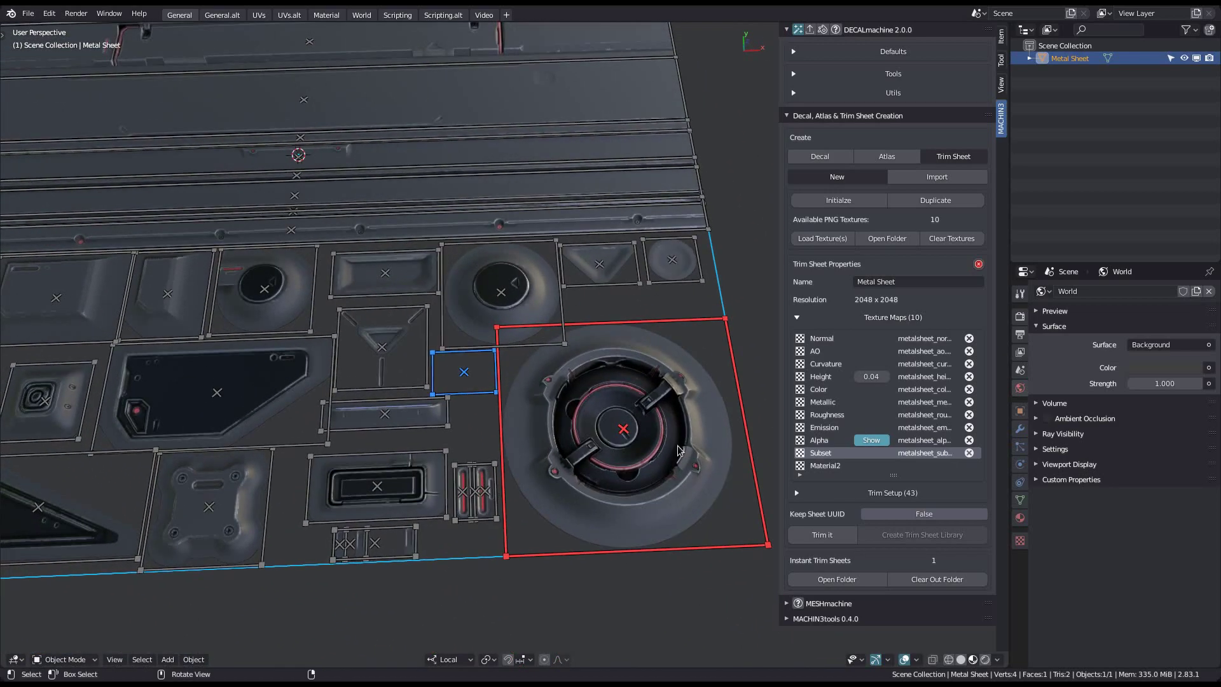
scroll(524, 416, up, 4)
scroll(634, 438, down, 4)
shift+middle_drag(635, 438, 1153, 500)
scroll(455, 305, up, 8)
middle_drag(509, 331, 585, 364)
scroll(586, 364, down, 8)
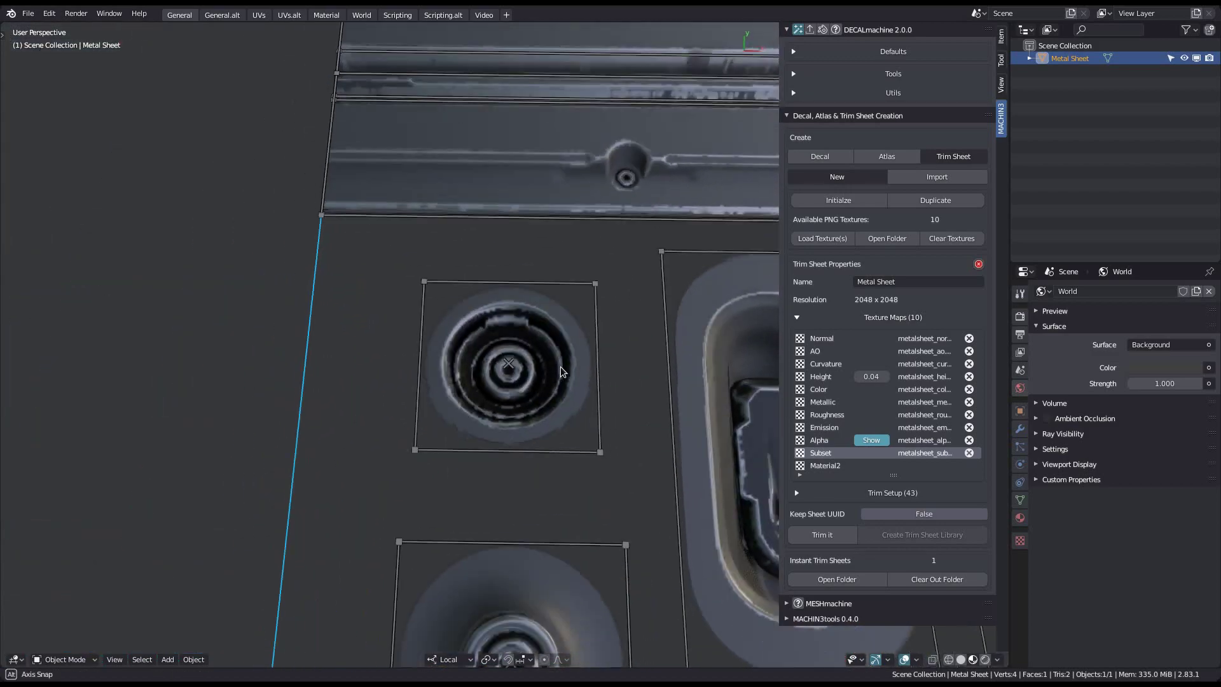
Step: Collapse the texture map list and run Trim it to generate the trim decals from the Metal Sheet
click(833, 317)
shift+middle_drag(436, 360, 385, 350)
scroll(398, 308, down, 3)
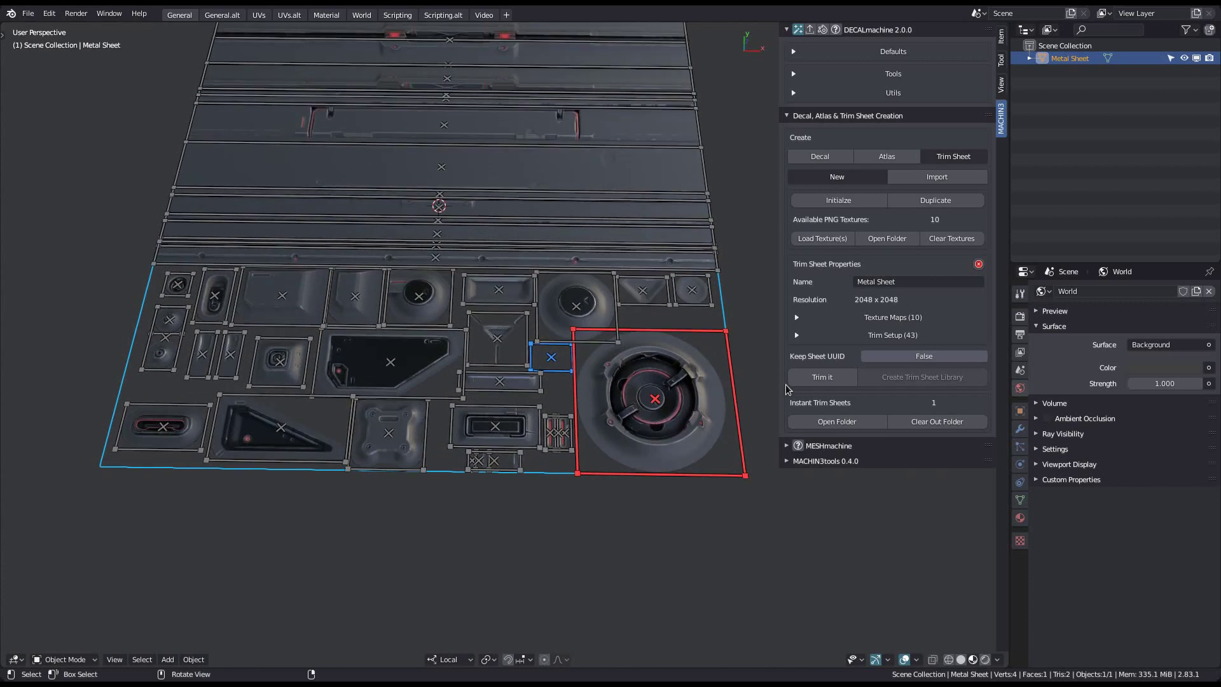
click(820, 378)
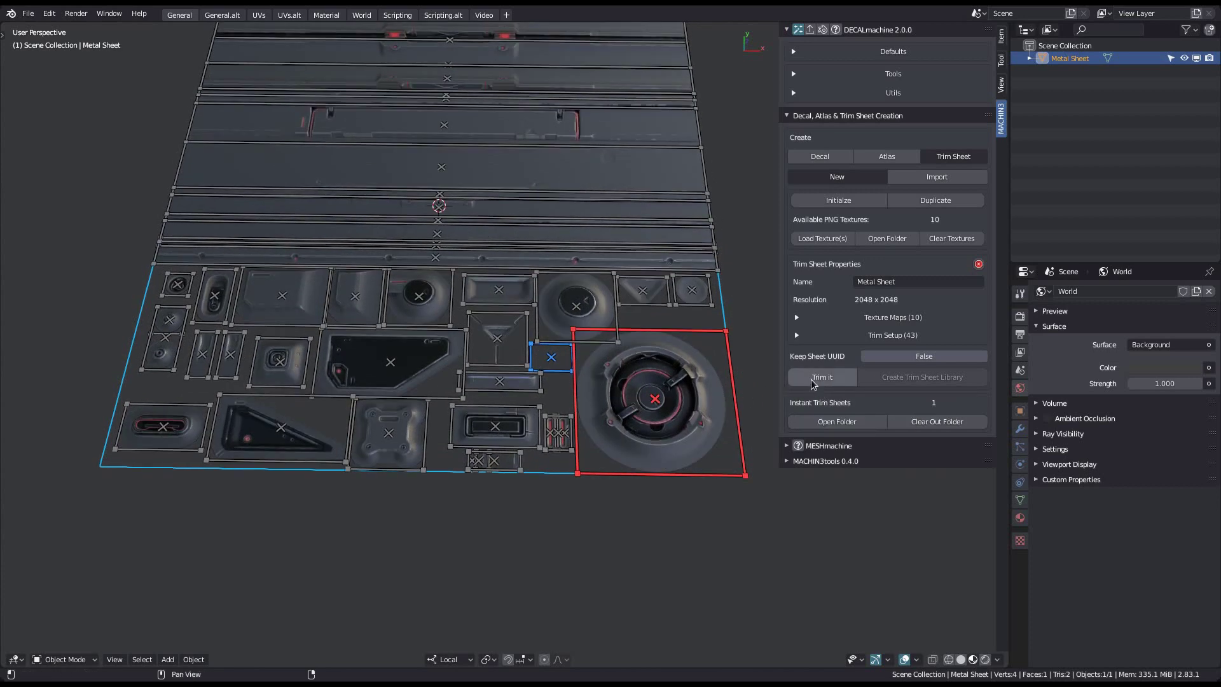
click(847, 380)
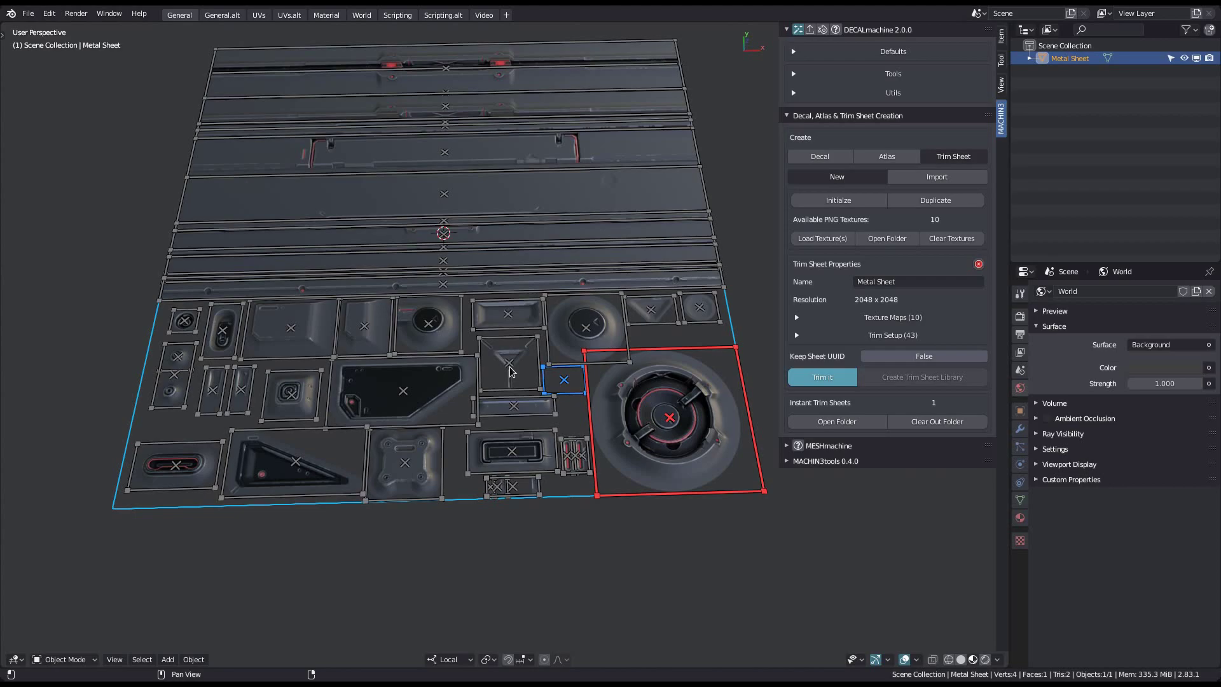
Step: Switch to the system console to examine the trim decal creation log, and return to Blender
key(alt+Tab)
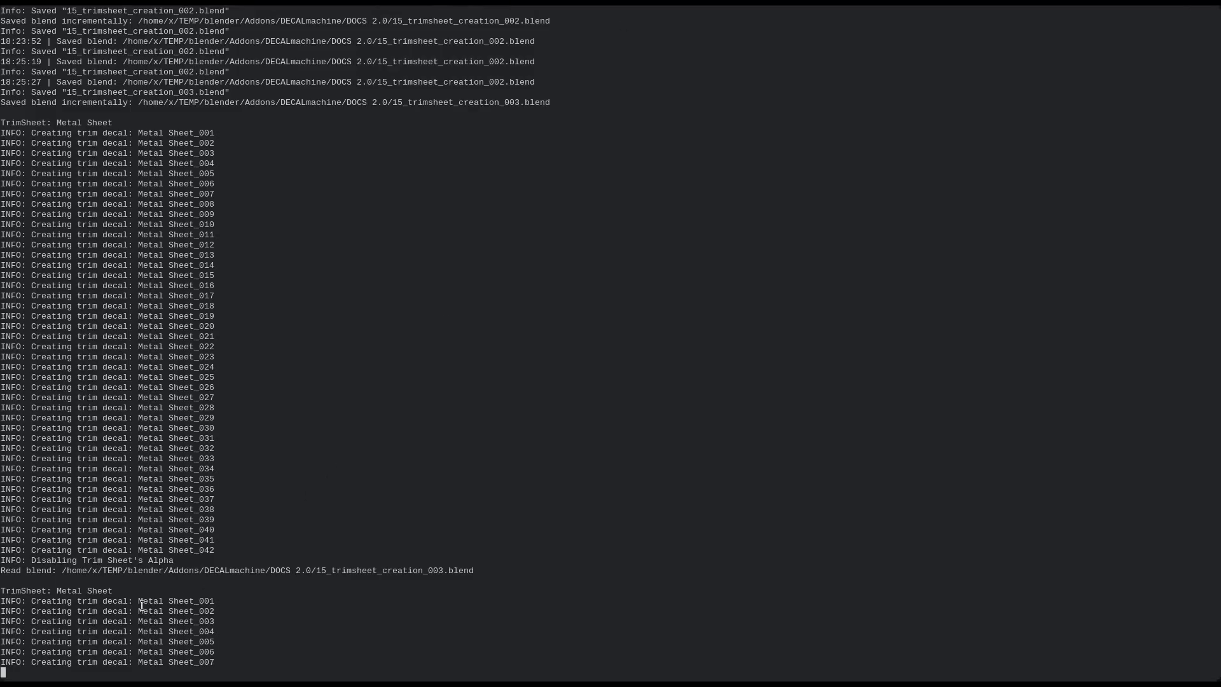
drag(136, 602, 210, 653)
click(218, 658)
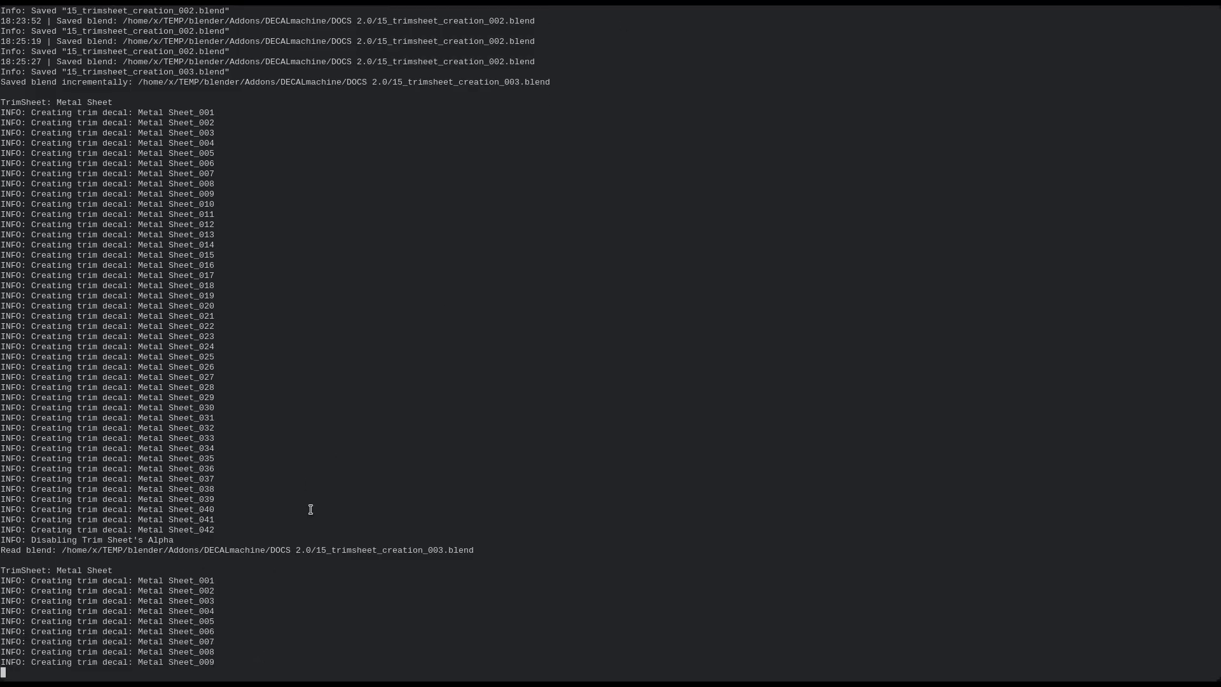
key(alt+Tab)
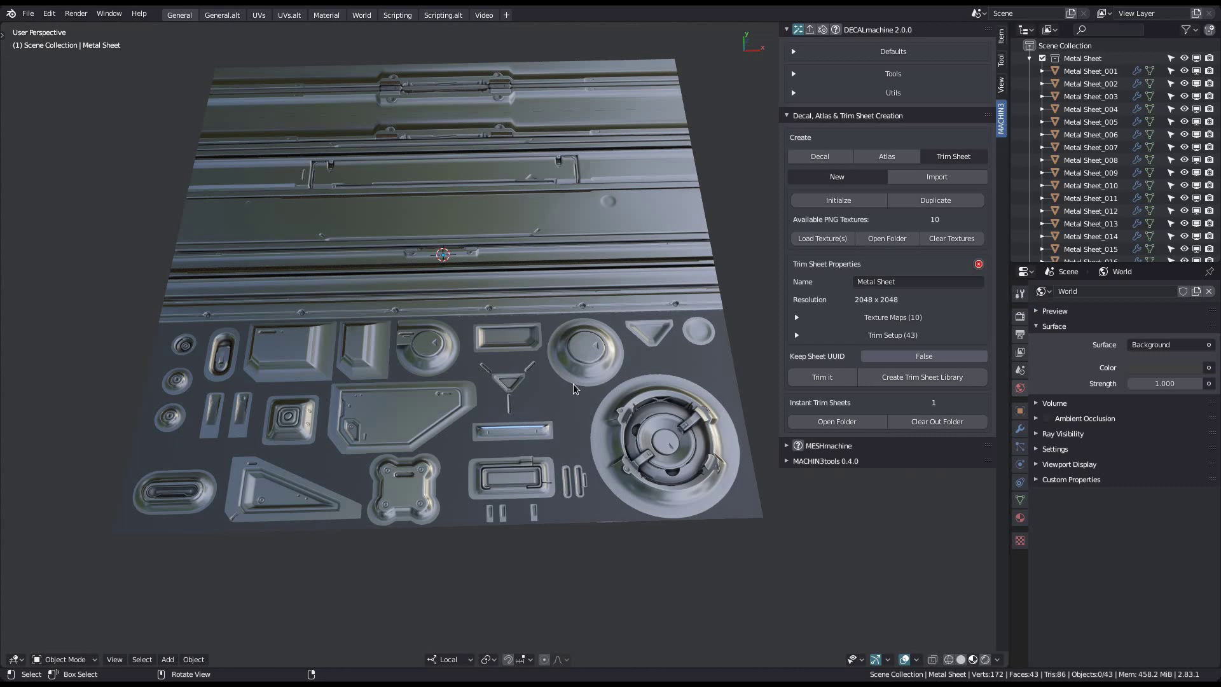
Step: Select the round dial decal with the side tab and set the Eevee settings preset to None
shift+middle_drag(483, 374, 564, 403)
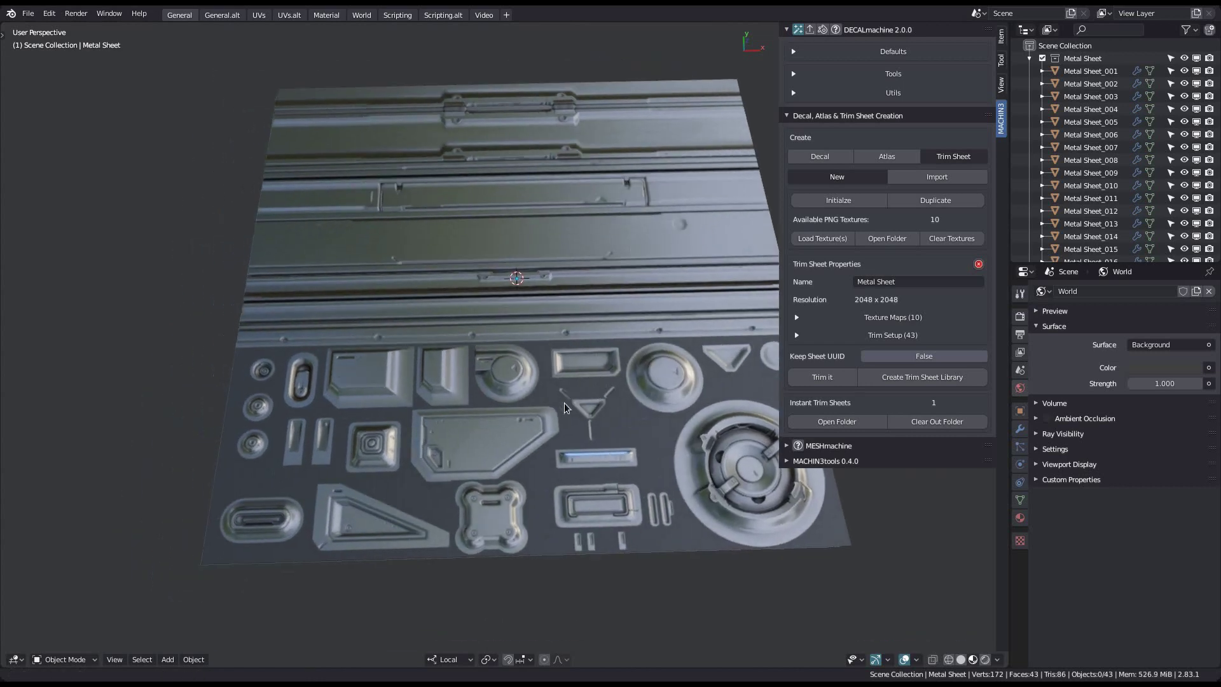
scroll(490, 434, up, 3)
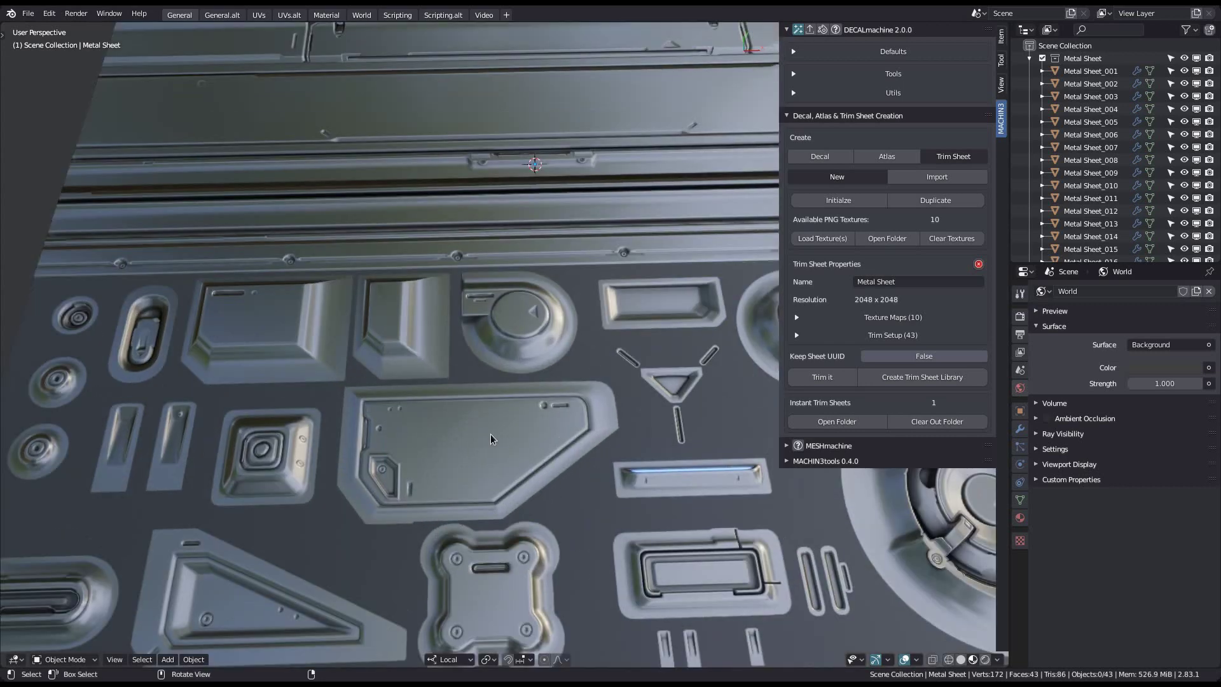
click(538, 338)
key(z)
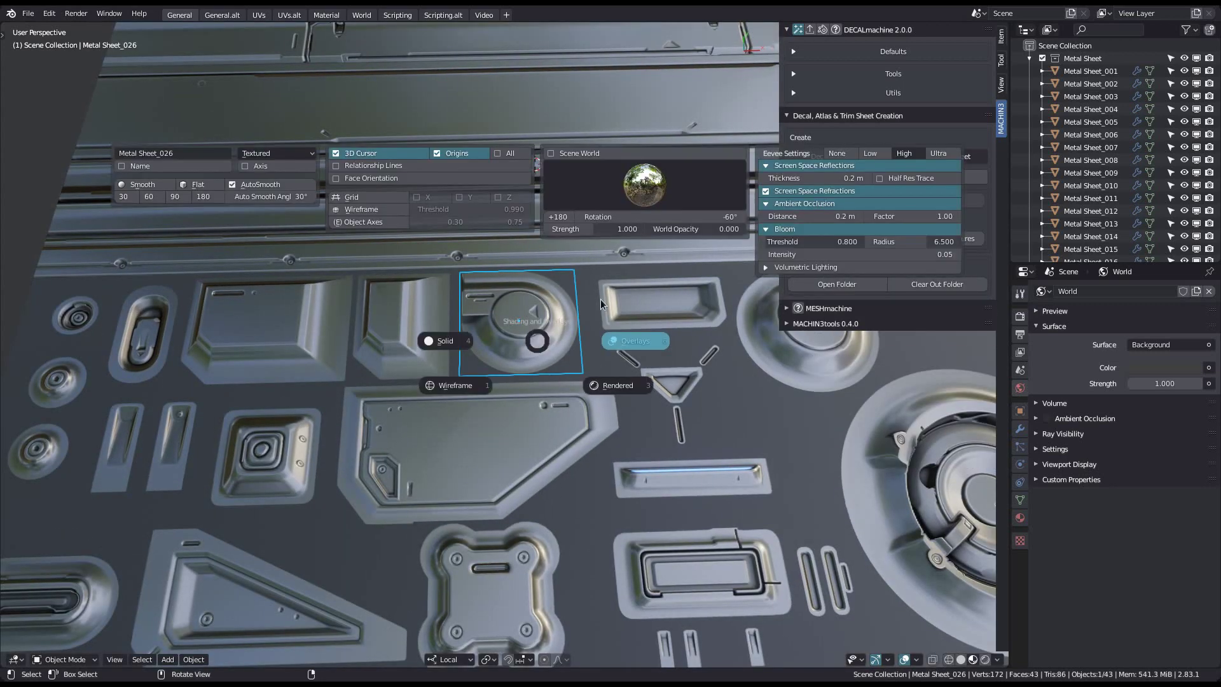
click(843, 153)
Step: Try moving the round dial decal and the three-slot triangular recess decal as separate objects
shift+middle_drag(564, 326, 524, 366)
key(g)
right_click(525, 365)
click(603, 361)
click(638, 430)
key(g)
right_click(666, 268)
Step: Validate the triangular recess decal with Validate Decal and examine its UUIDs, textures and decal properties
shift+middle_drag(587, 404, 547, 410)
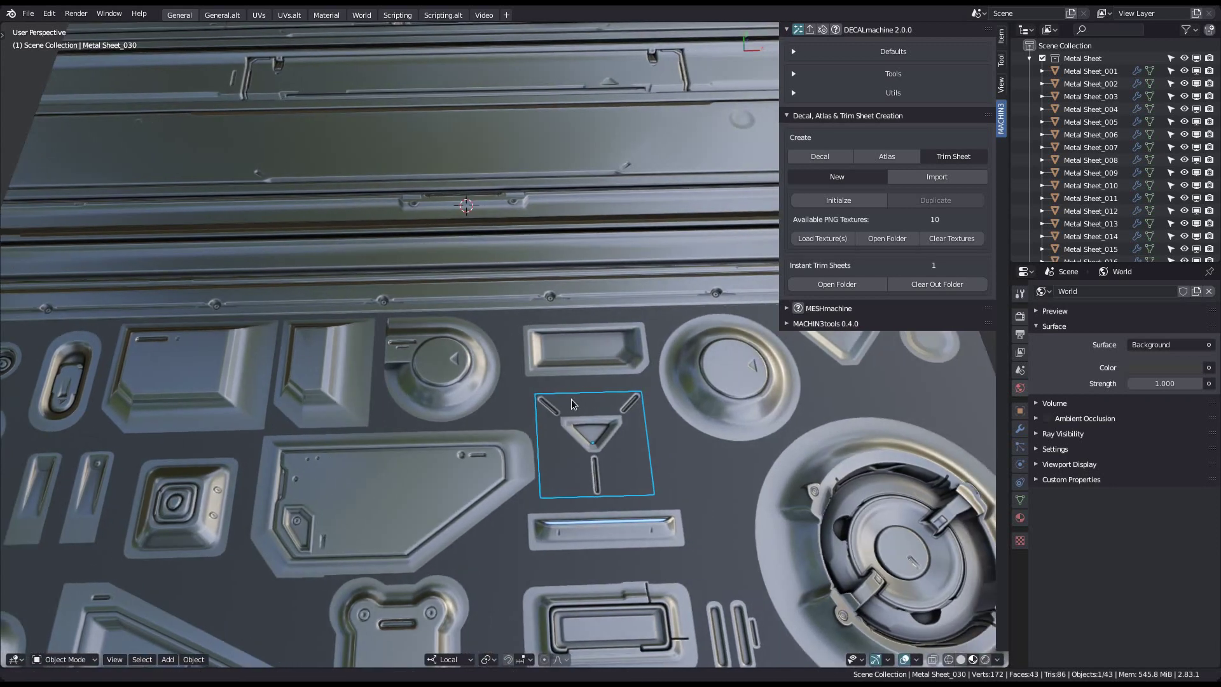
click(938, 96)
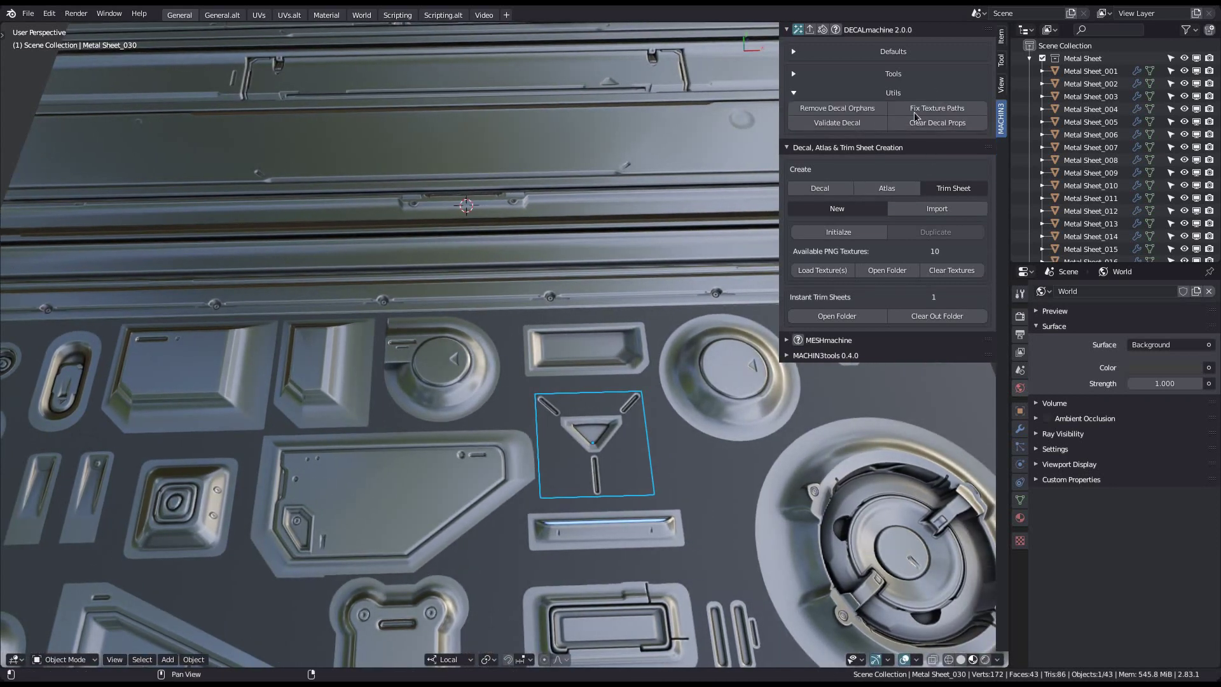
click(862, 124)
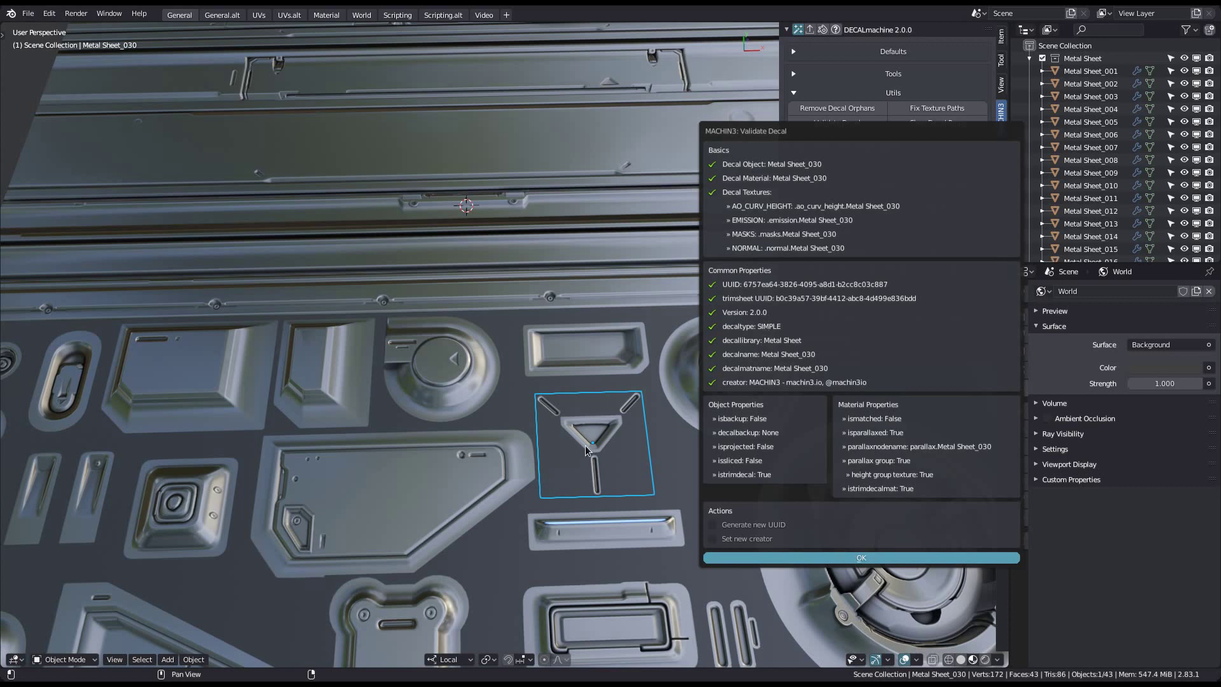
key(Escape)
Step: Open the large angled panel decal's mesh for editing and bevel its lower-right corner vertex
middle_drag(585, 445, 493, 459)
click(483, 447)
shift+middle_drag(582, 353, 582, 295)
scroll(422, 395, up, 3)
key(Tab)
click(676, 470)
key(ctrl+shift+b)
click(531, 488)
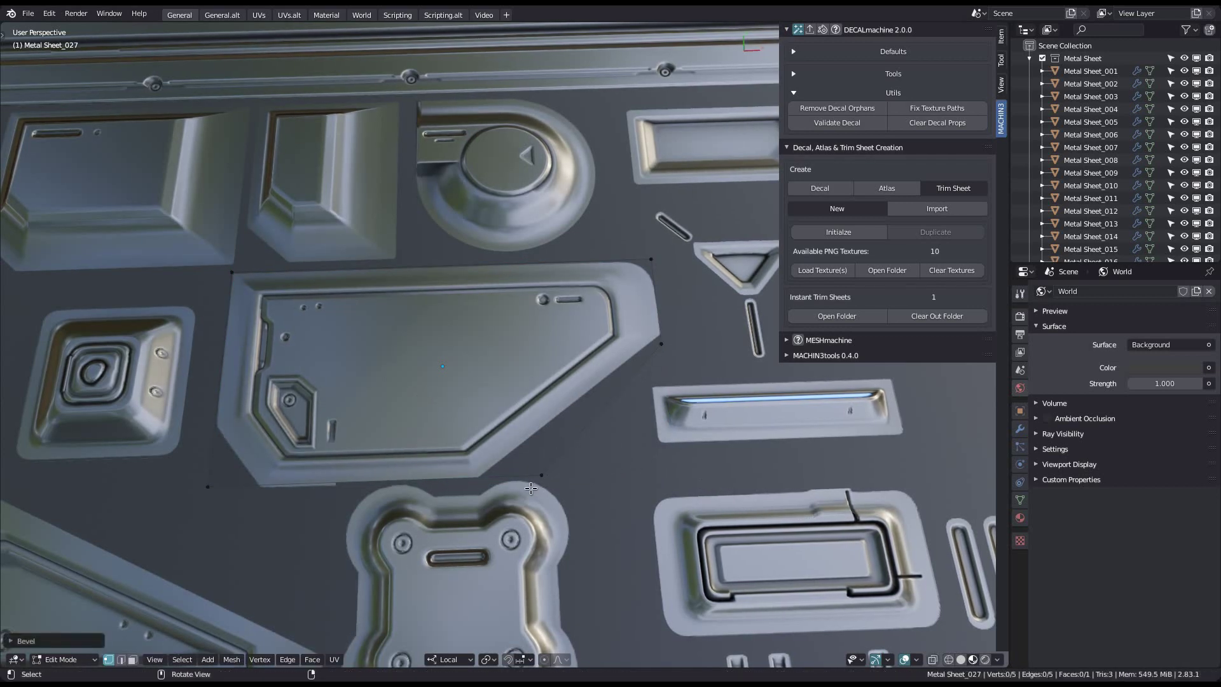
Step: Slide the bevel's lower vertex along the angled panel's bottom edge toward its slanted outline and return to Object Mode
click(543, 473)
key(g)
key(g)
click(500, 480)
shift+middle_drag(908, 439, 457, 452)
key(Tab)
Step: Open the standalone round dial decal's mesh for editing, bevel all its corner vertices into an octagonal outline and return to Object Mode
click(564, 220)
shift+middle_drag(598, 237, 523, 360)
key(Tab)
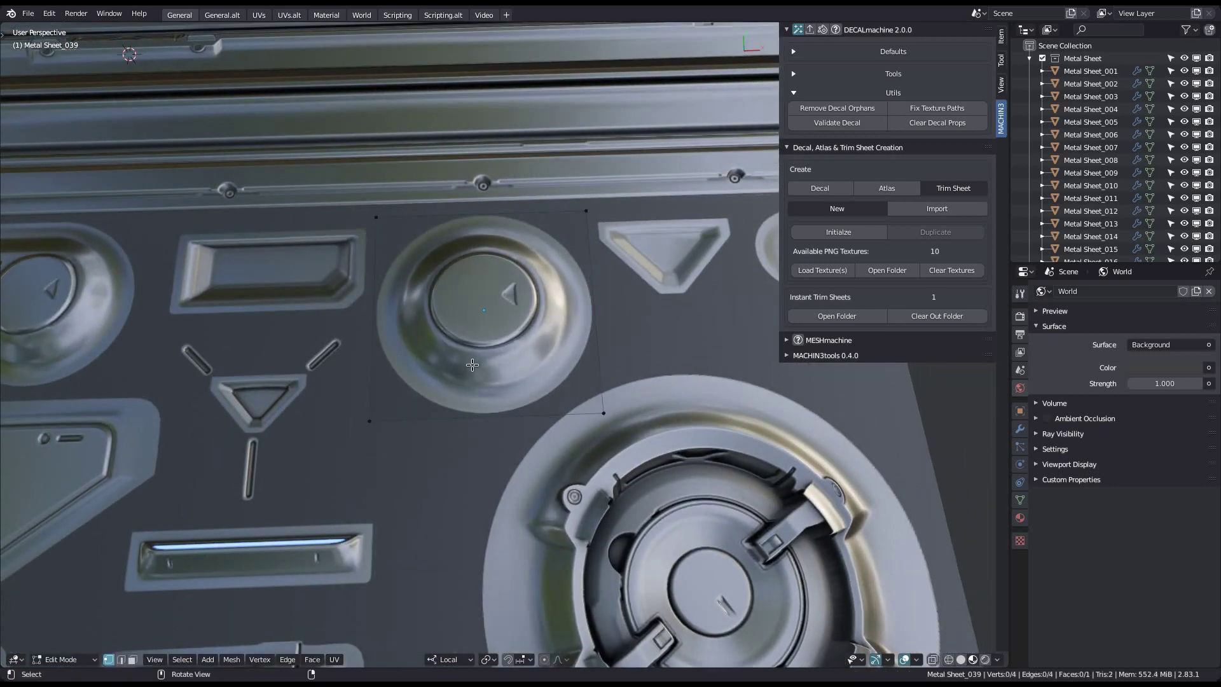
scroll(449, 388, up, 2)
key(a)
key(ctrl+b)
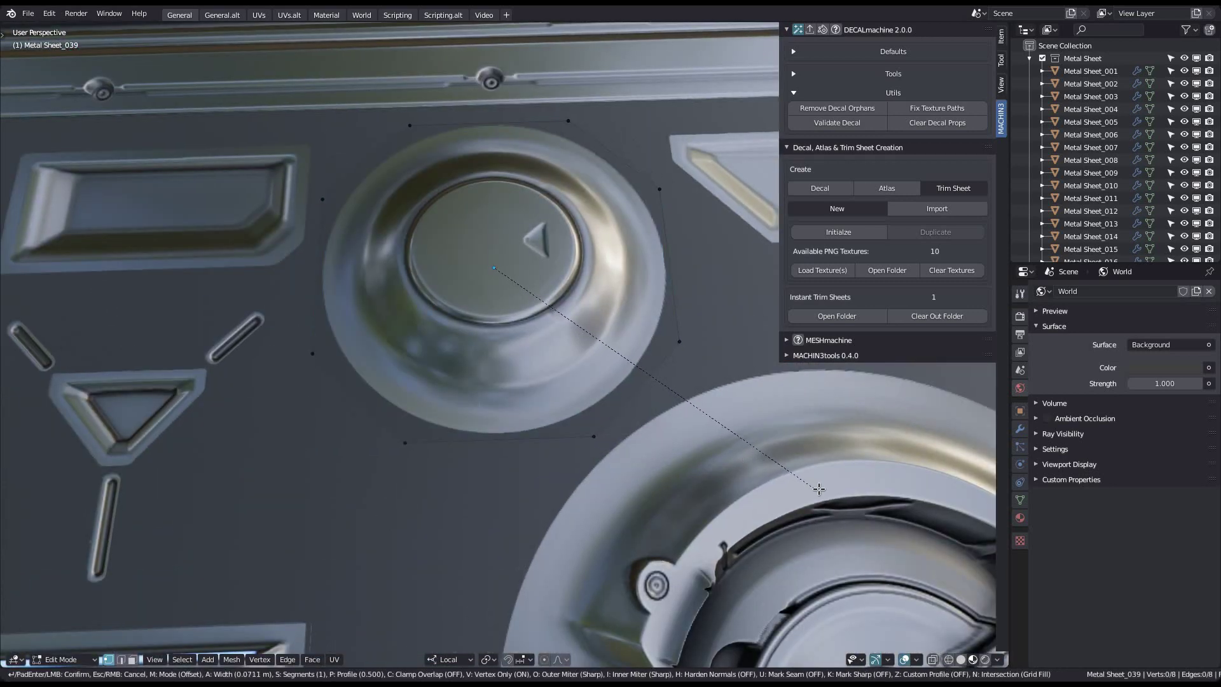
click(822, 490)
scroll(820, 483, up, 1)
shift+middle_drag(730, 389, 398, 245)
key(Tab)
Step: Open the large round hatch decal's mesh and slide its outer right edge inward to the hatch's circular rim
scroll(478, 248, down, 5)
click(518, 390)
shift+middle_drag(518, 390, 542, 401)
scroll(542, 400, up, 3)
key(Tab)
click(712, 442)
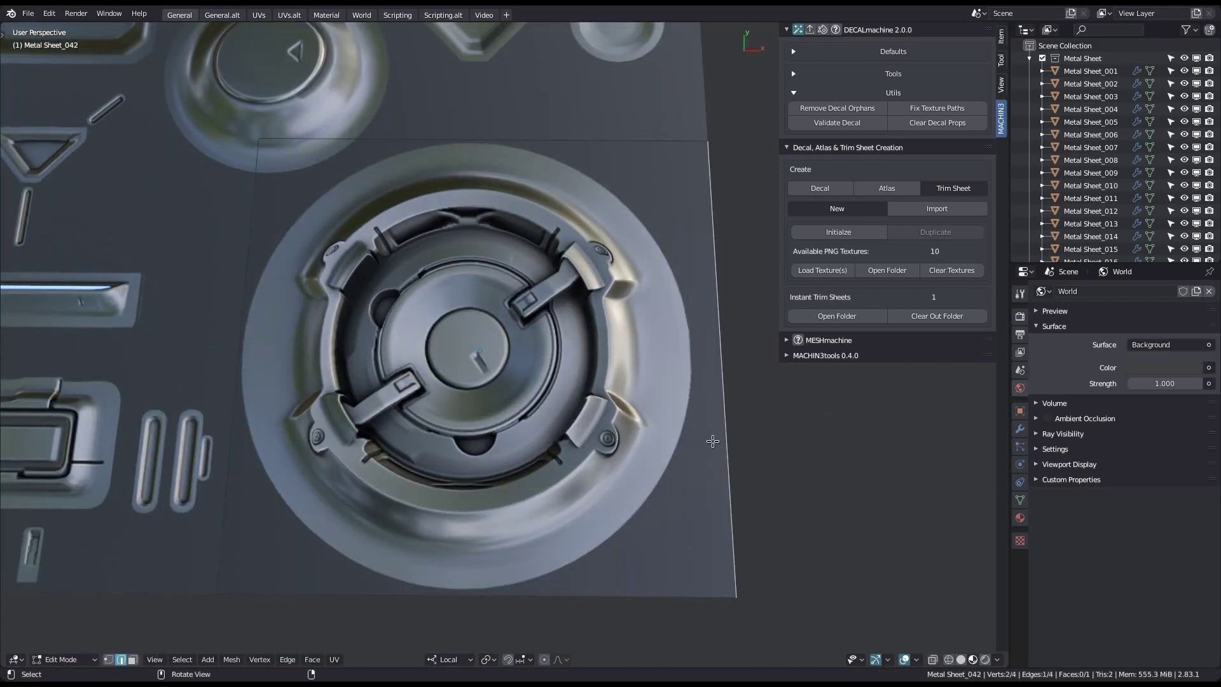
key(g)
key(g)
click(686, 439)
key(Tab)
Step: Bevel all corner vertices of the large round hatch decal to follow its circular rim and return to Object Mode
click(580, 436)
key(alt+a)
key(a)
key(ctrl+shift+b)
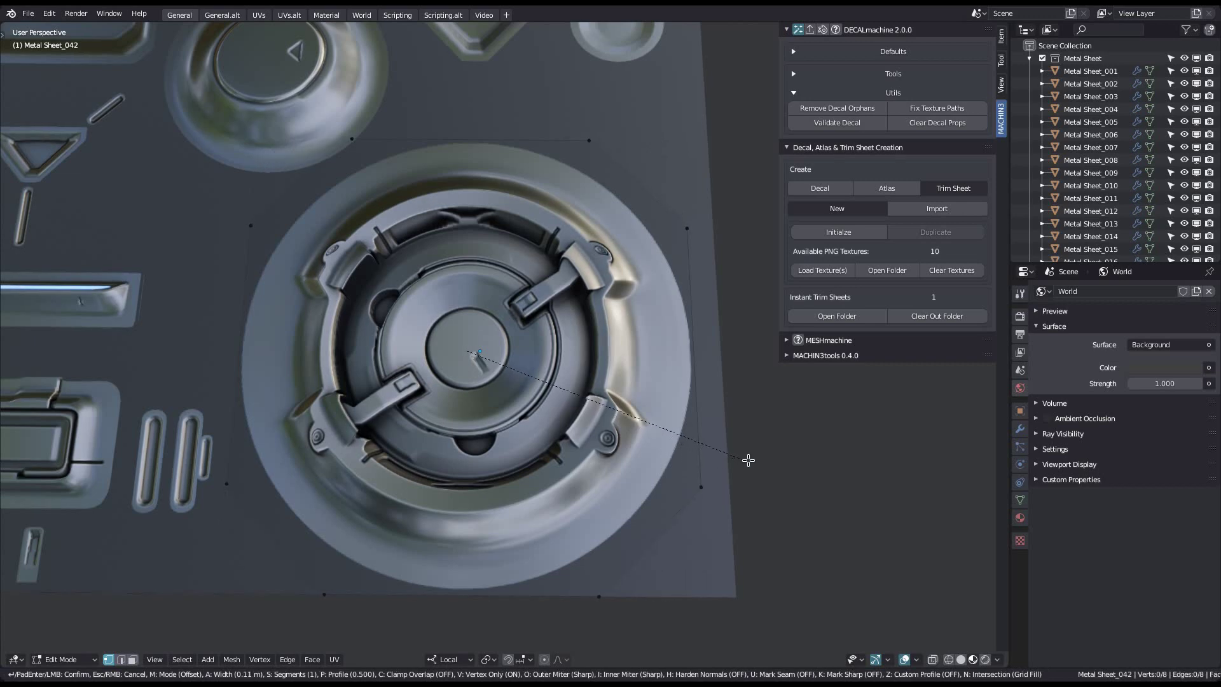
click(782, 463)
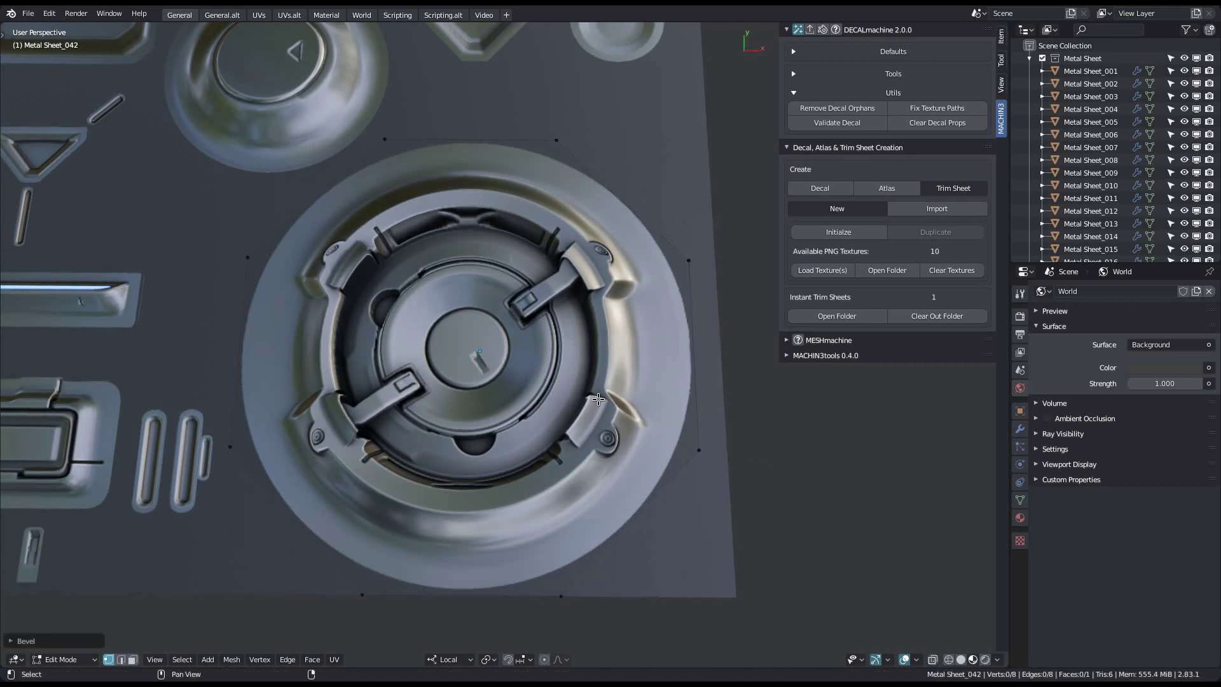
shift+middle_drag(483, 388, 637, 338)
scroll(637, 337, down, 1)
key(Tab)
Step: Bevel the triangular panel decal's upper-right corner vertex and slide the bevel's upper vertex along the top edge to its slanted outline
scroll(569, 286, down, 3)
shift+middle_drag(233, 318, 678, 384)
click(521, 450)
scroll(521, 450, up, 3)
key(Tab)
key(ctrl+shift+b)
key(Escape)
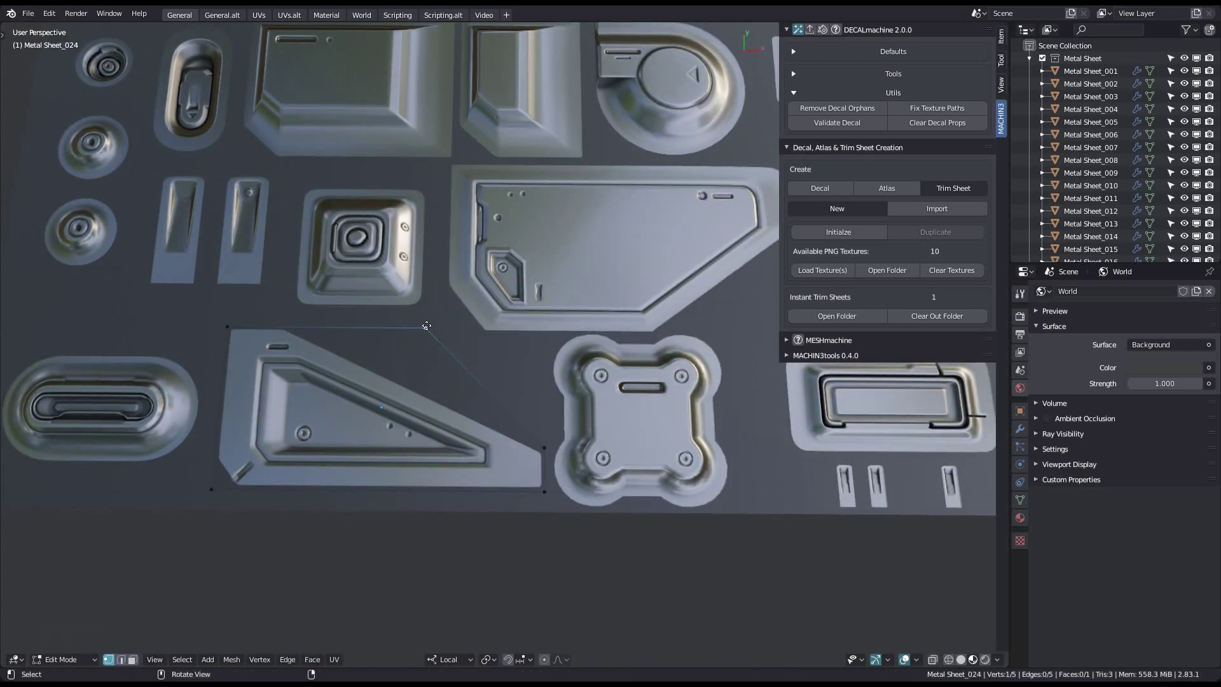
key(shift+v)
key(Return)
key(Tab)
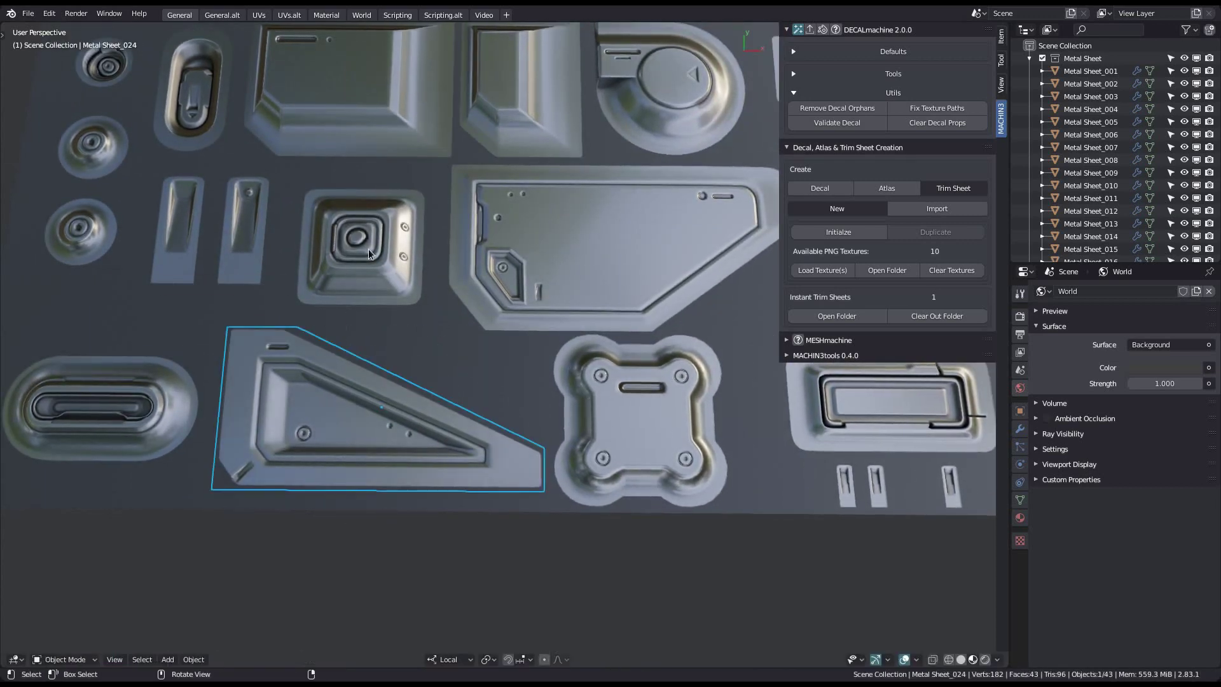
Step: Focus on the tall capsule-shaped recess decal and adjust its parallax amount with Adjust Decal
scroll(482, 364, down, 4)
click(294, 288)
key(f)
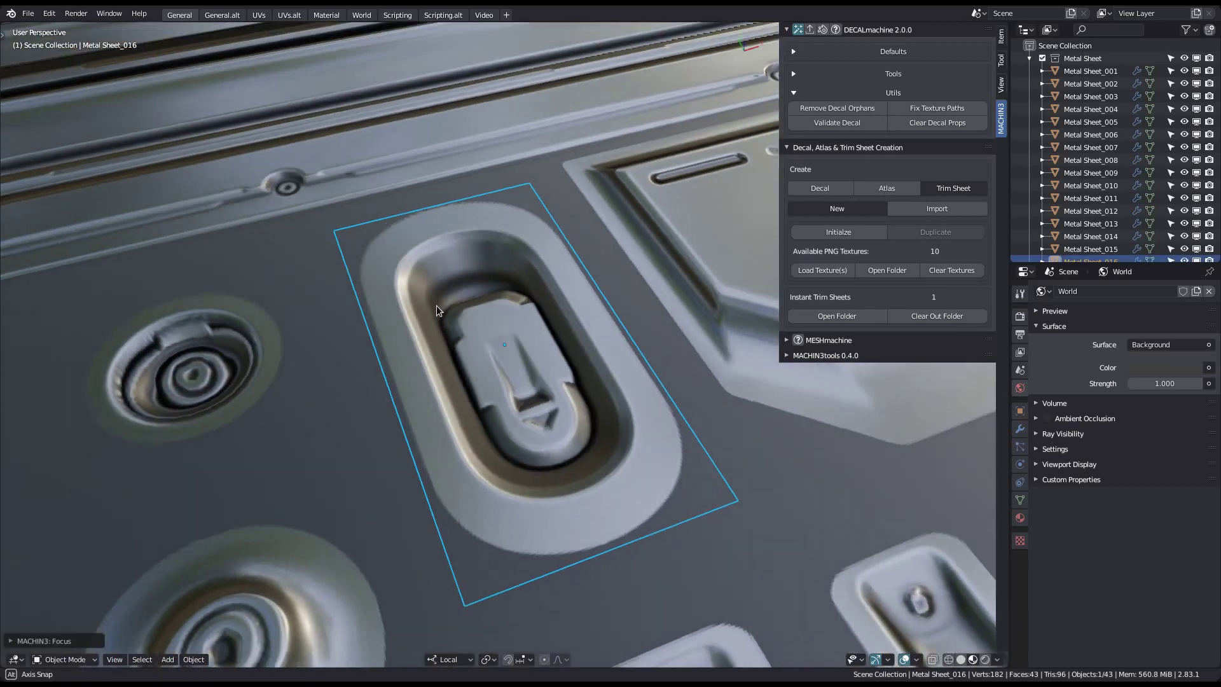
key(alt+w)
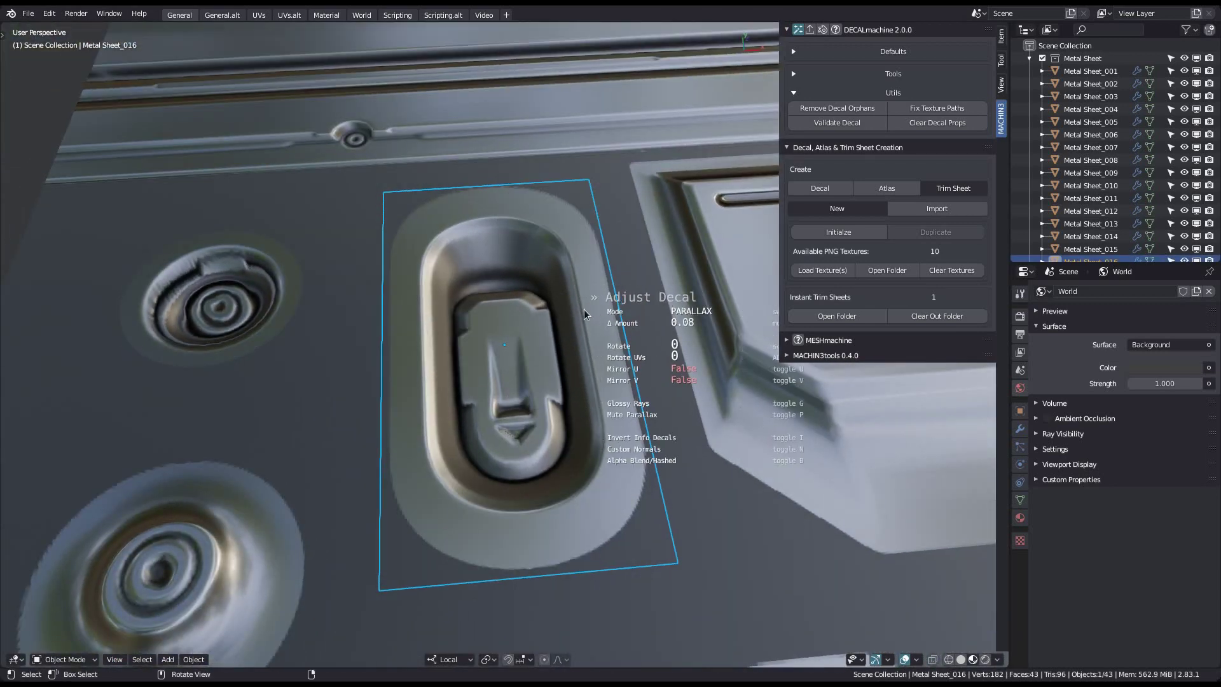
click(518, 286)
Step: Deselect the decals and select the Metal Sheet trim sheet object beneath them
scroll(423, 312, down, 4)
click(346, 341)
mouse_move(346, 341)
middle_down()
mouse_move(345, 383)
mouse_move(362, 337)
middle_up()
click(687, 463)
shift+middle_drag(686, 463, 228, 343)
scroll(227, 342, down, 4)
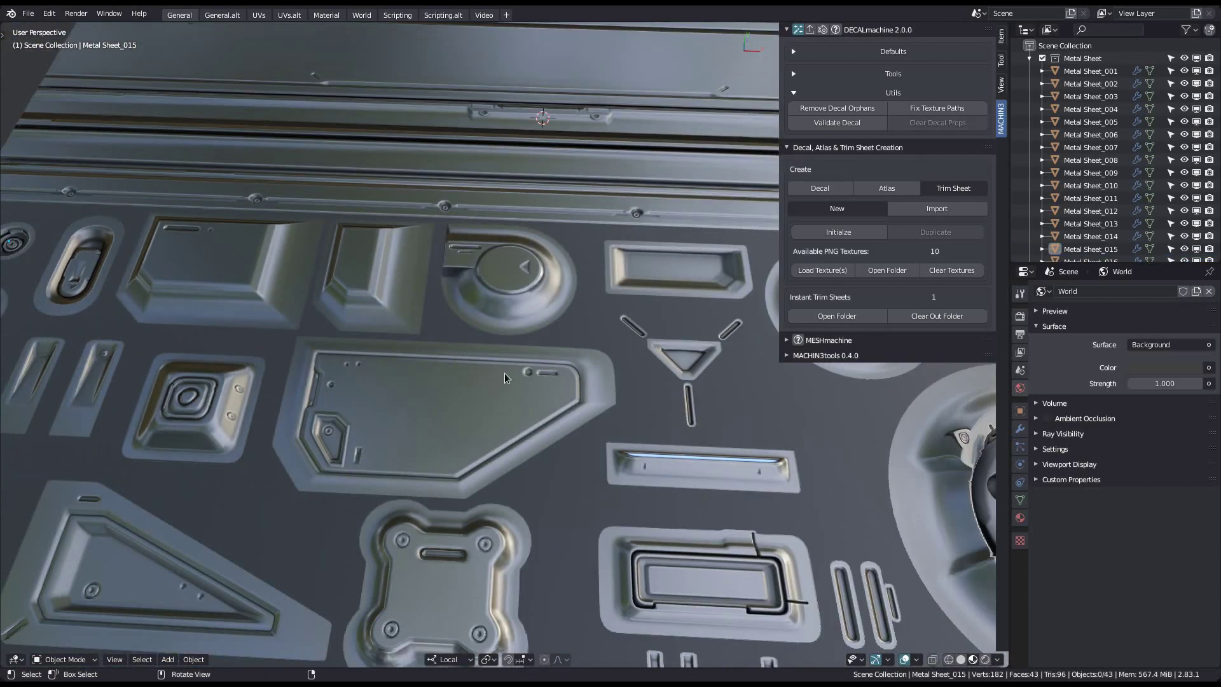
shift+middle_drag(509, 366, 368, 304)
scroll(381, 305, down, 2)
mouse_move(528, 347)
middle_down()
mouse_move(464, 373)
mouse_move(493, 373)
mouse_move(430, 337)
mouse_move(490, 381)
mouse_move(495, 353)
mouse_move(517, 352)
middle_up()
click(607, 389)
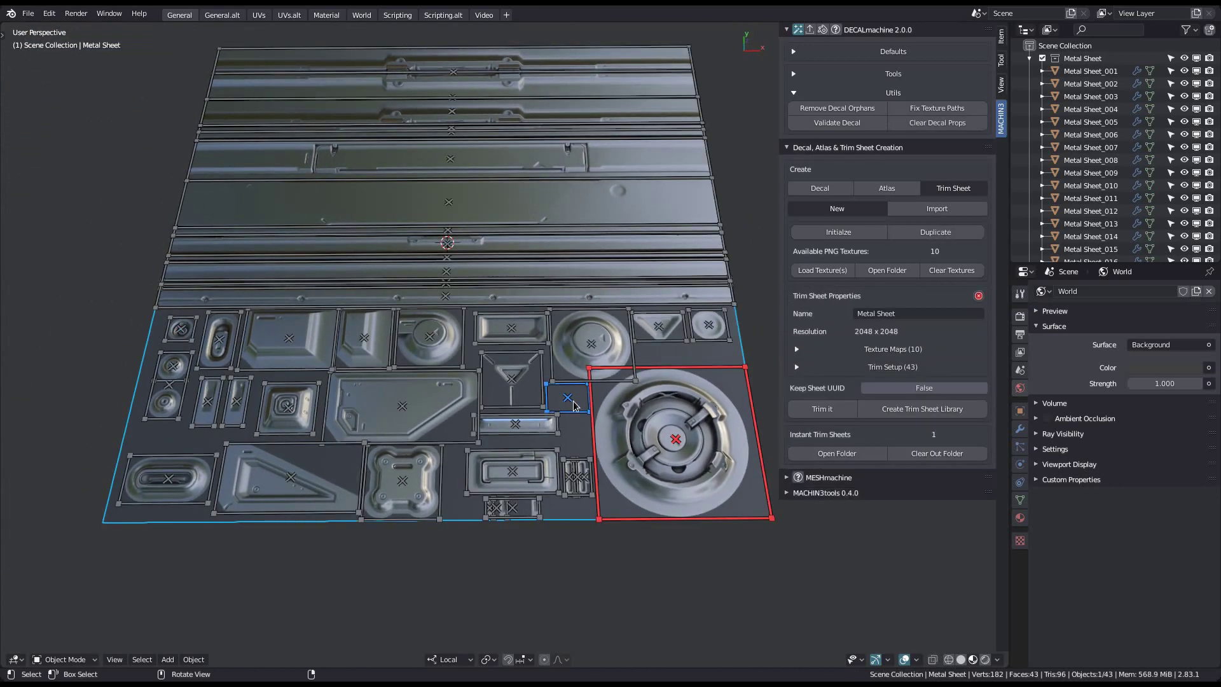
mouse_move(576, 409)
shift+middle_down()
mouse_move(596, 390)
mouse_move(596, 402)
shift+middle_up()
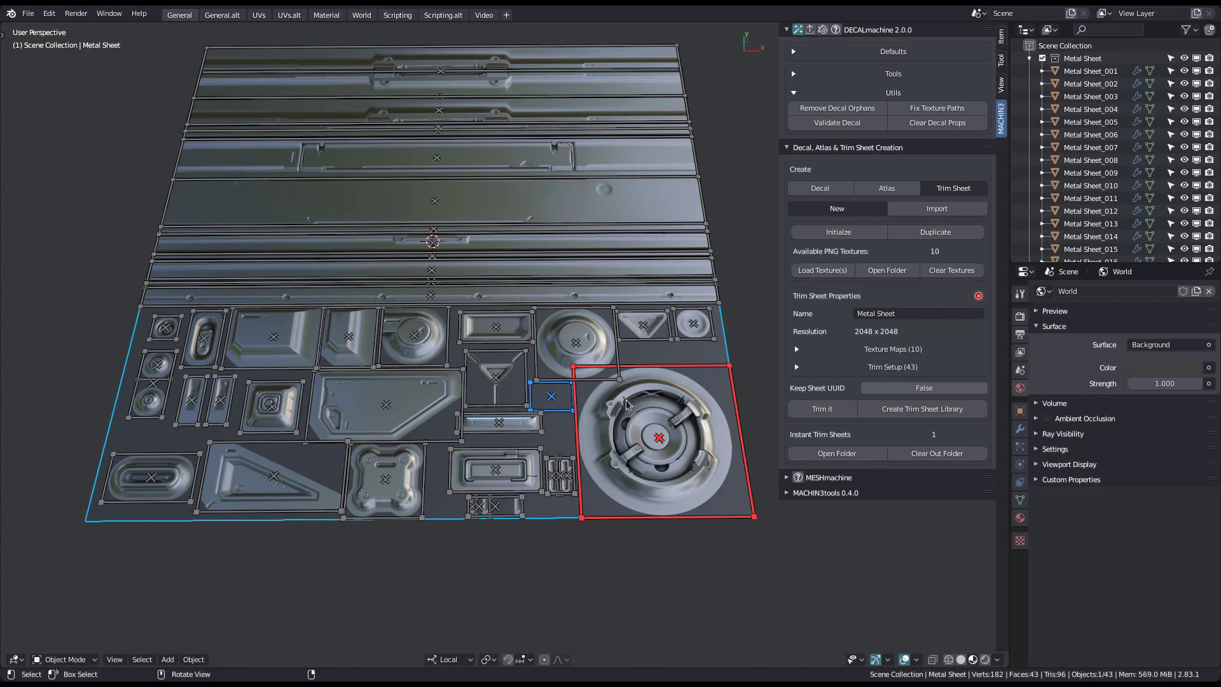
Step: Open the instant trim sheets folder and examine the textures inside the sheet's decal folder 004
click(837, 452)
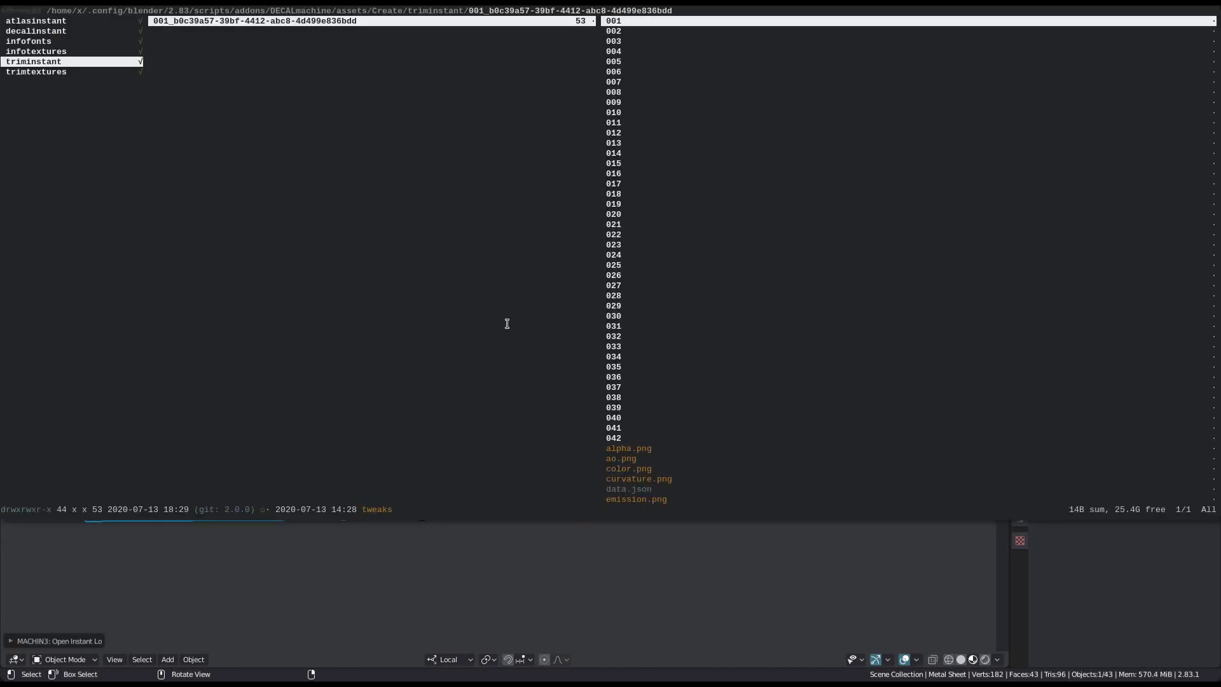
key(l)
key(j)
key(j)
key(j)
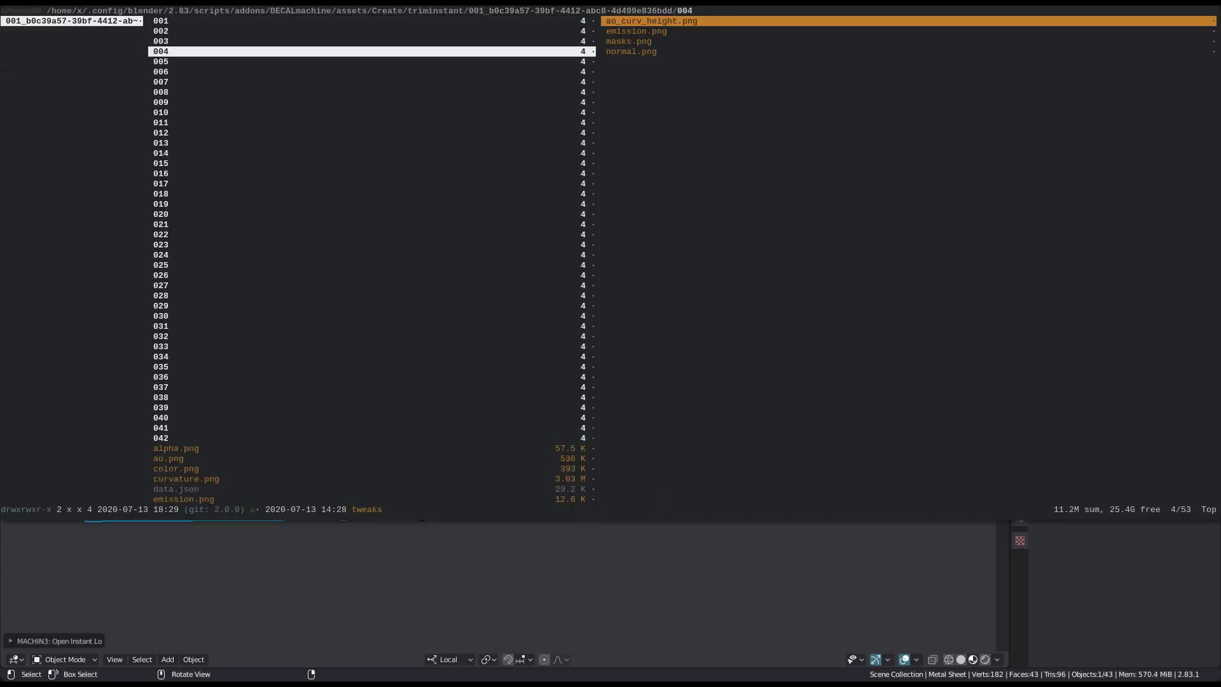
key(l)
key(j)
key(j)
key(j)
key(k)
key(k)
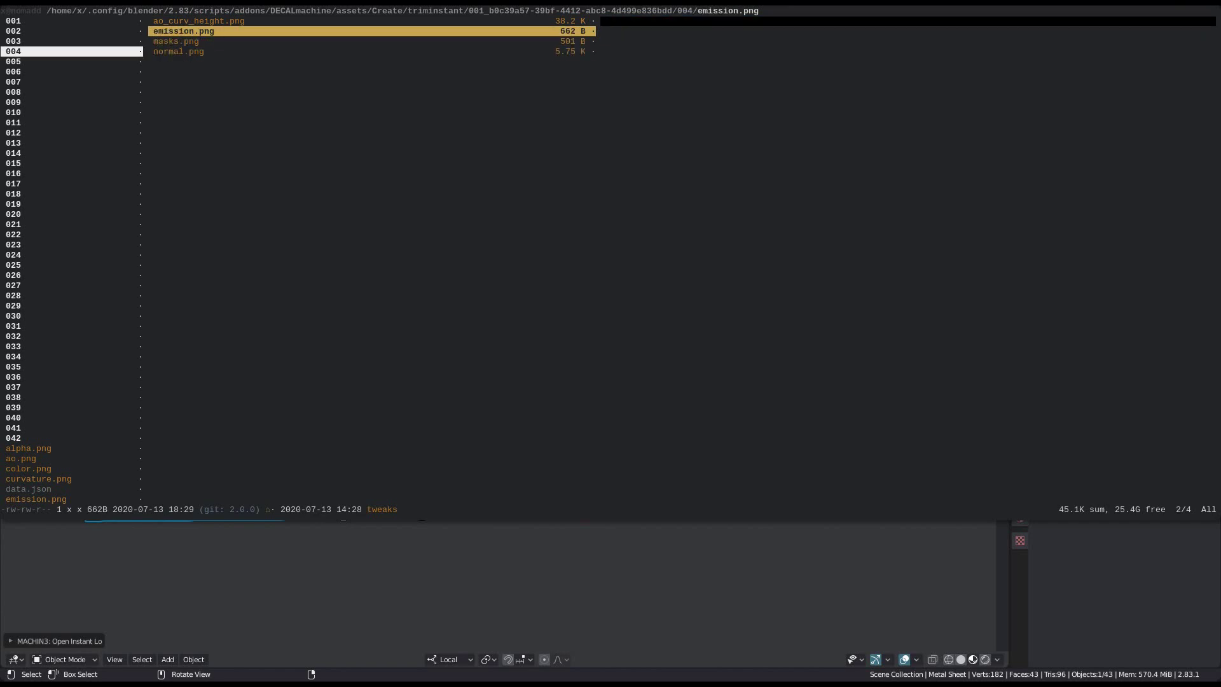
Step: Browse further through the numbered decal folders and examine the textures in folder 018
key(h)
key(j)
key(j)
key(j)
key(j)
key(j)
key(j)
key(j)
key(j)
key(j)
key(j)
key(j)
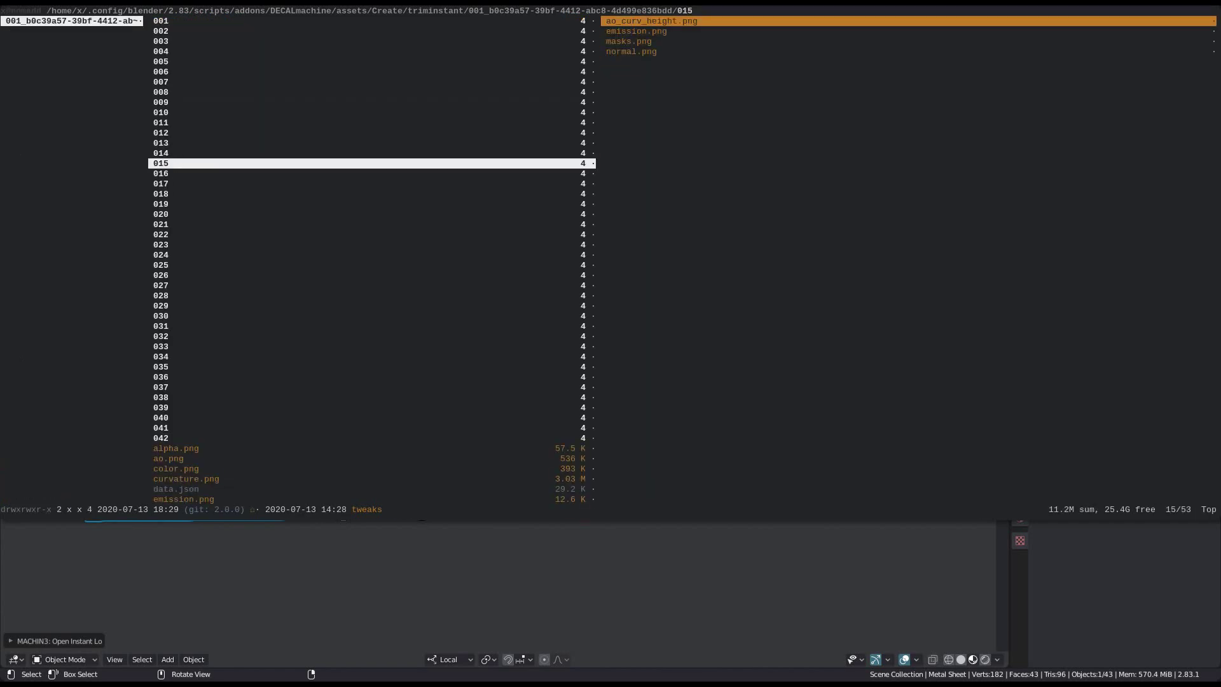
key(j)
key(j)
key(j)
key(l)
key(j)
key(j)
key(j)
key(k)
key(h)
key(j)
key(j)
key(j)
Step: Look through the sheet-level texture maps at the end of the instant trim sheet folder, from subset.png up to data.json
key(shift+g)
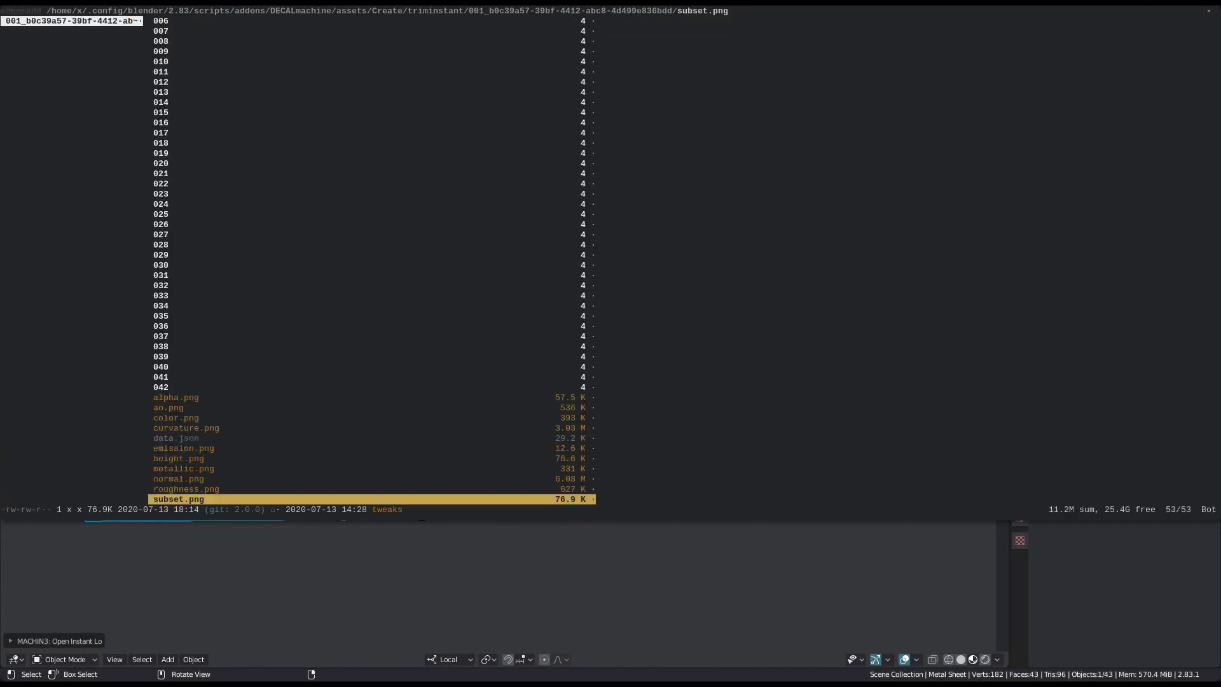
key(k)
key(k)
key(k)
key(k)
key(k)
key(k)
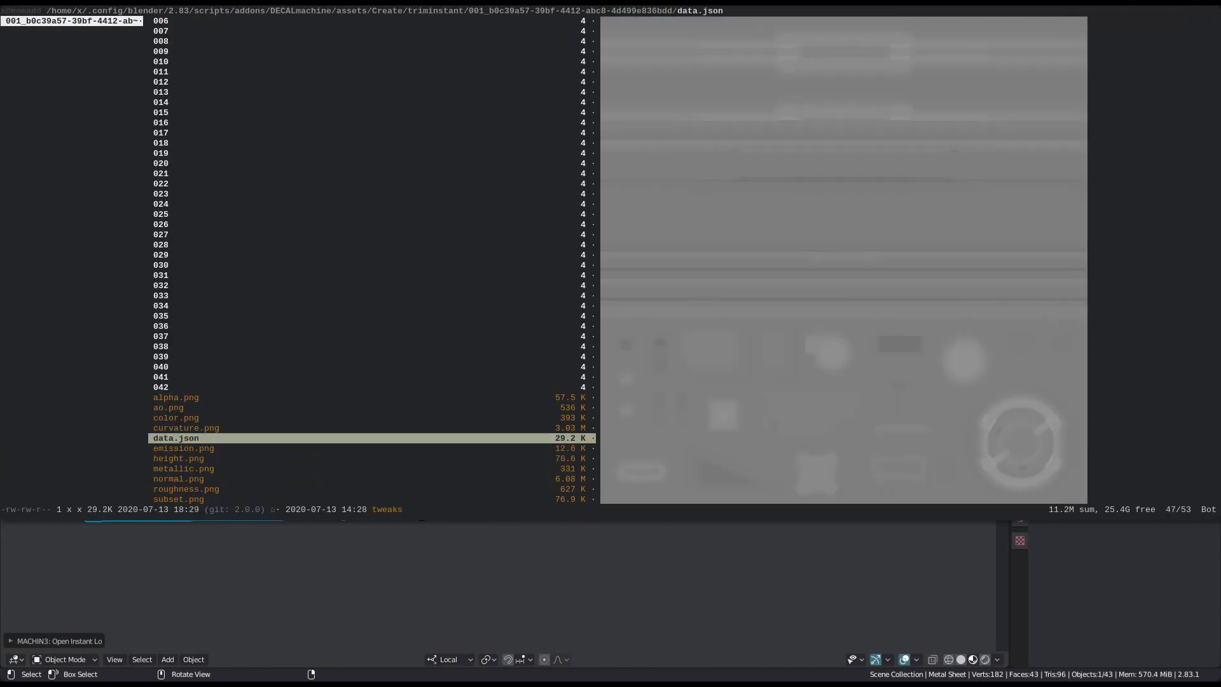
Step: Read data.json from its map definitions to its final trim entries, quit the editor and return to Blender
key(l)
key(j)
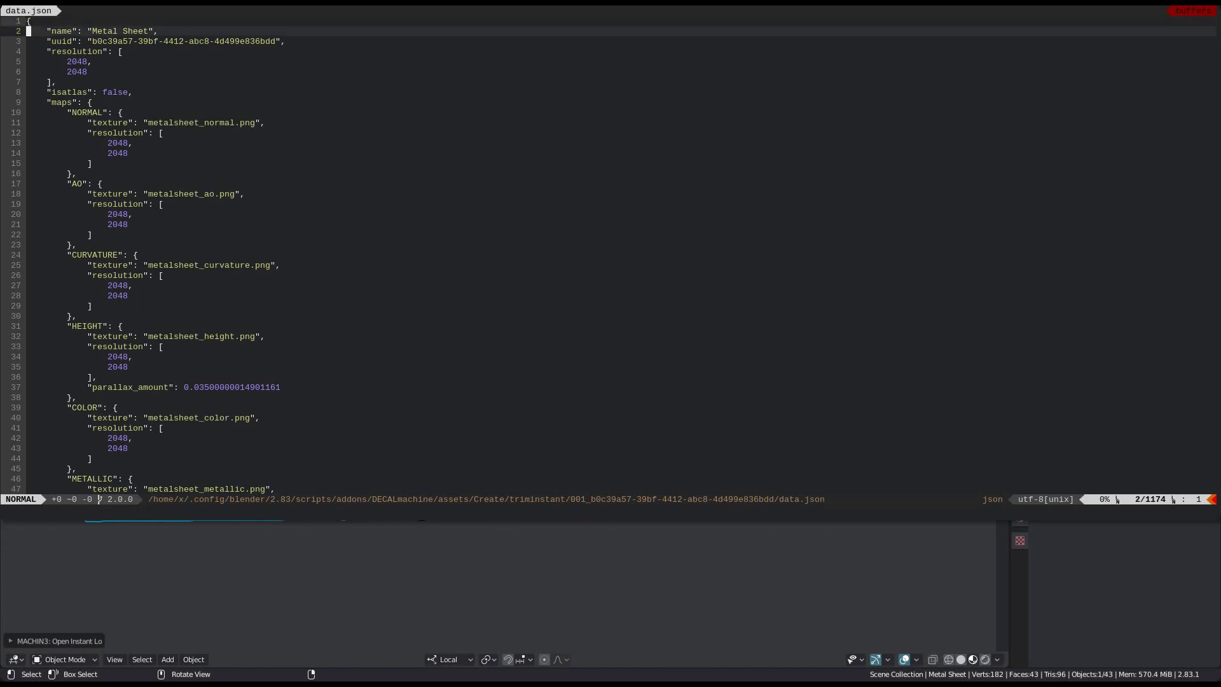
key(j)
key(shift+g)
key(k)
key(k)
key(k)
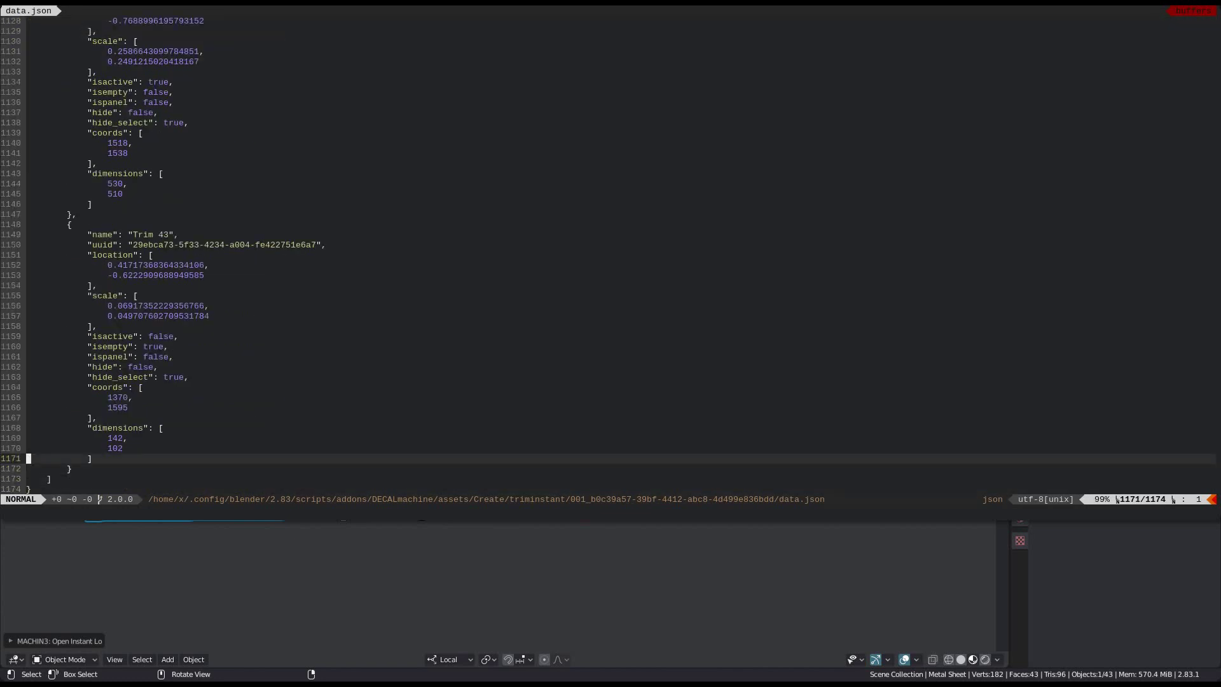
text(:q)
key(Return)
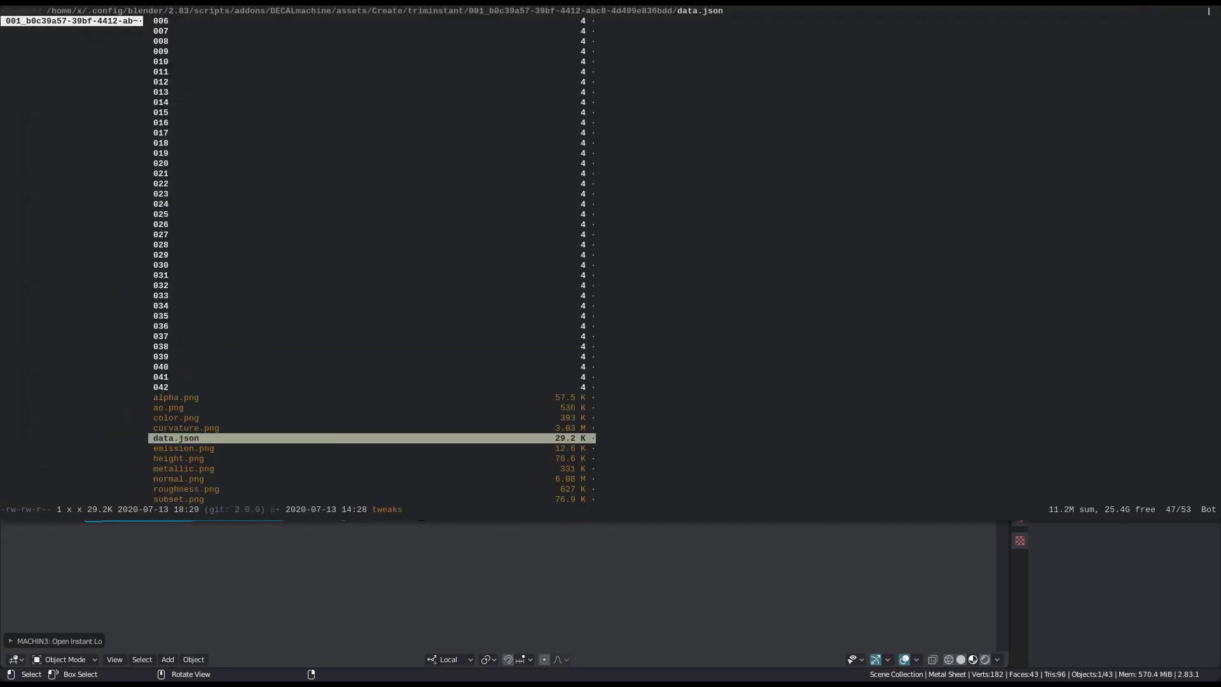
key(q)
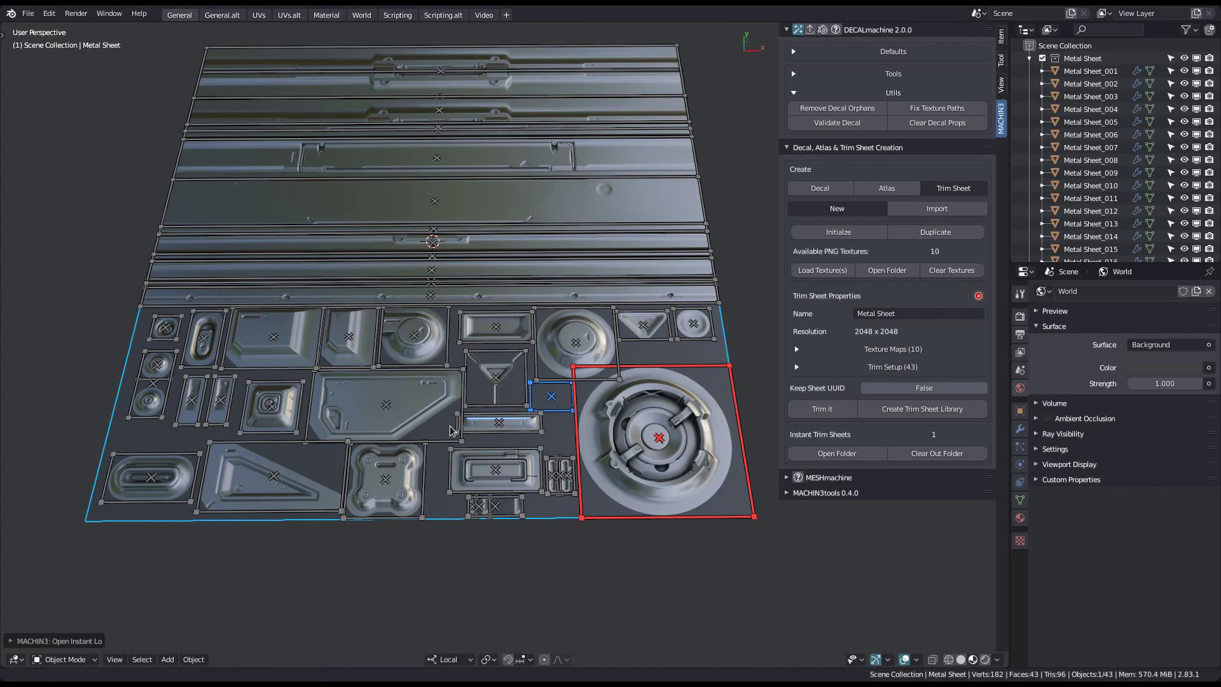
Step: Check which decal and trim sheet libraries the DECALmachine pie menu offers
shift+middle_drag(450, 430, 460, 470)
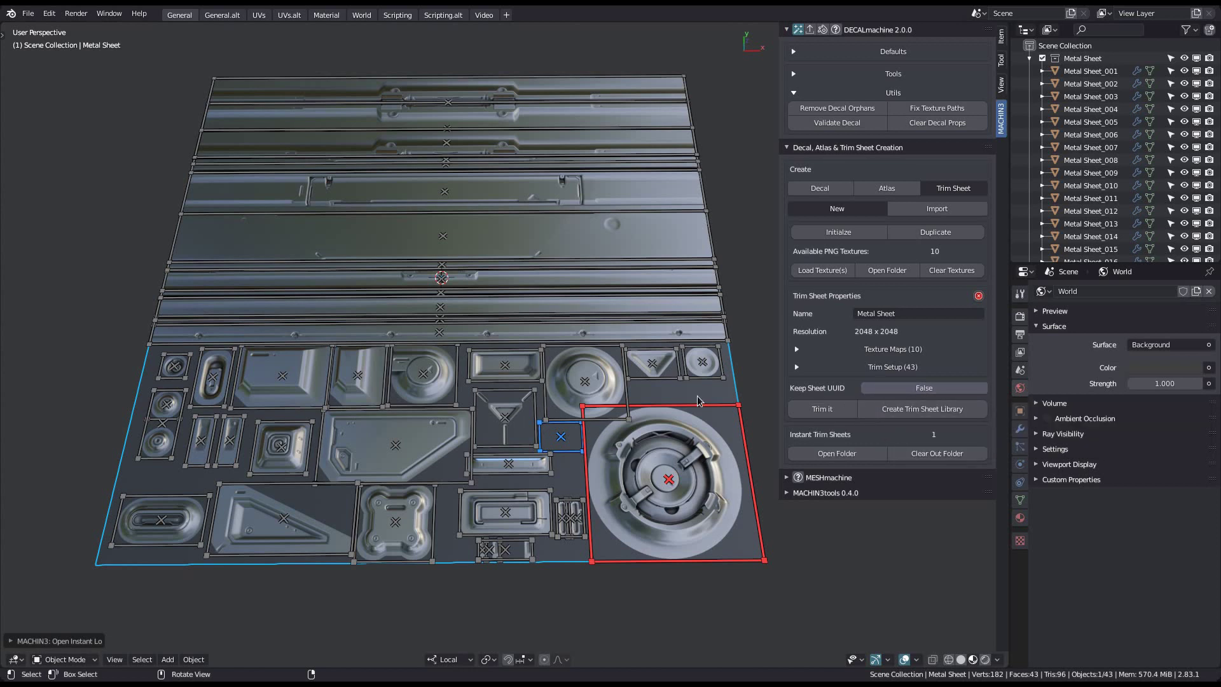
shift+middle_drag(693, 402, 667, 416)
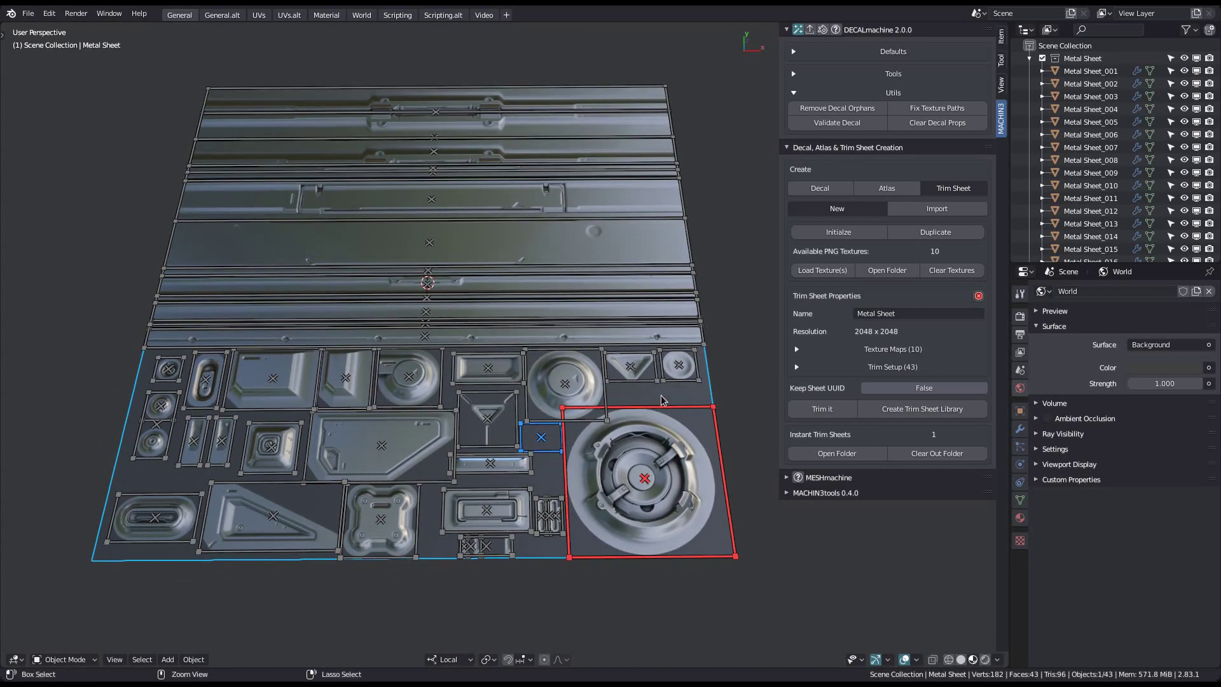
key(d)
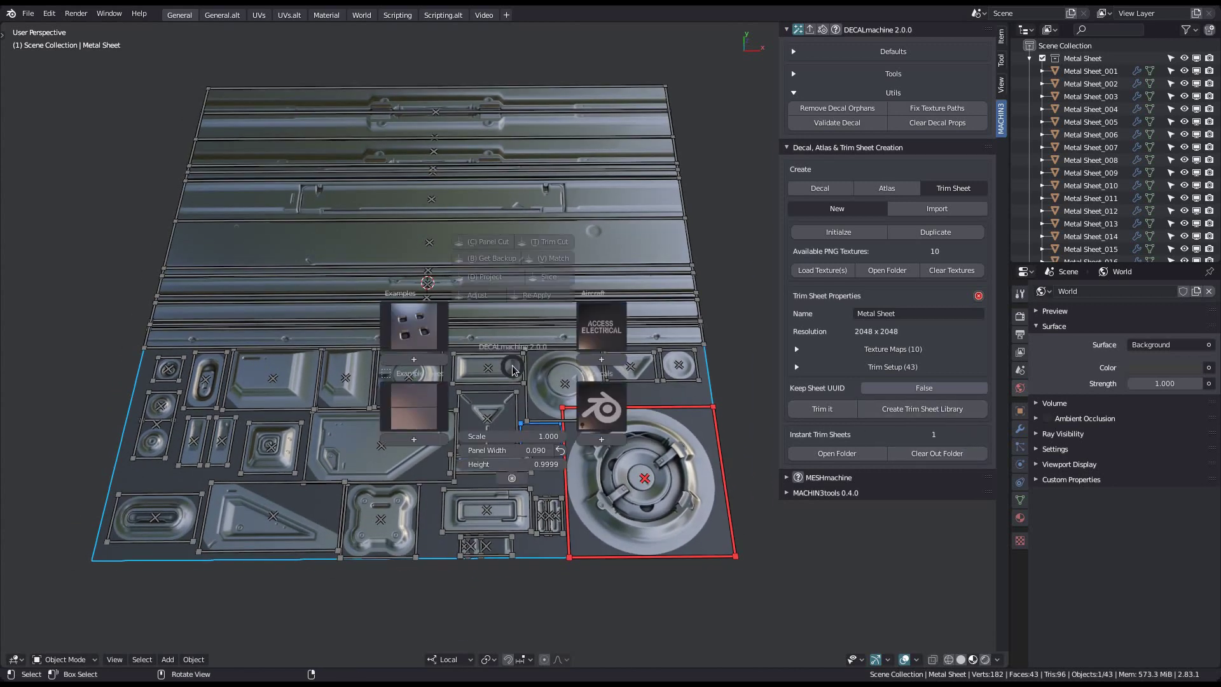
key(Escape)
shift+middle_drag(700, 368, 398, 362)
key(d)
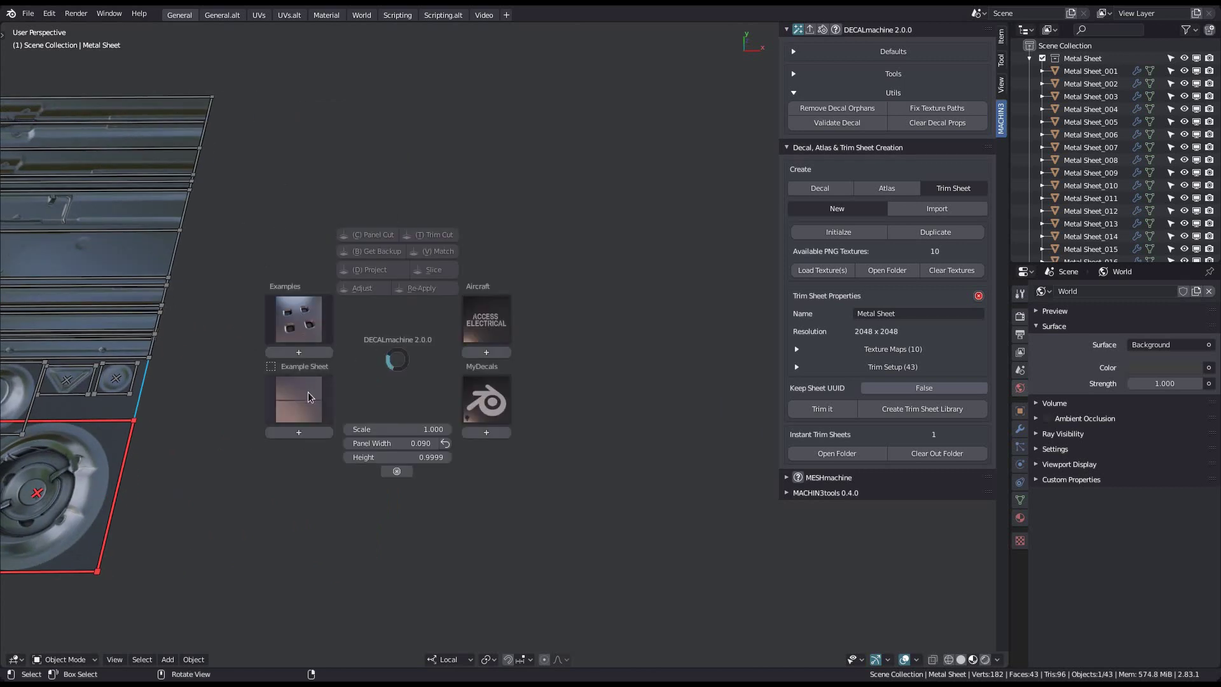
key(Escape)
shift+middle_drag(237, 402, 350, 397)
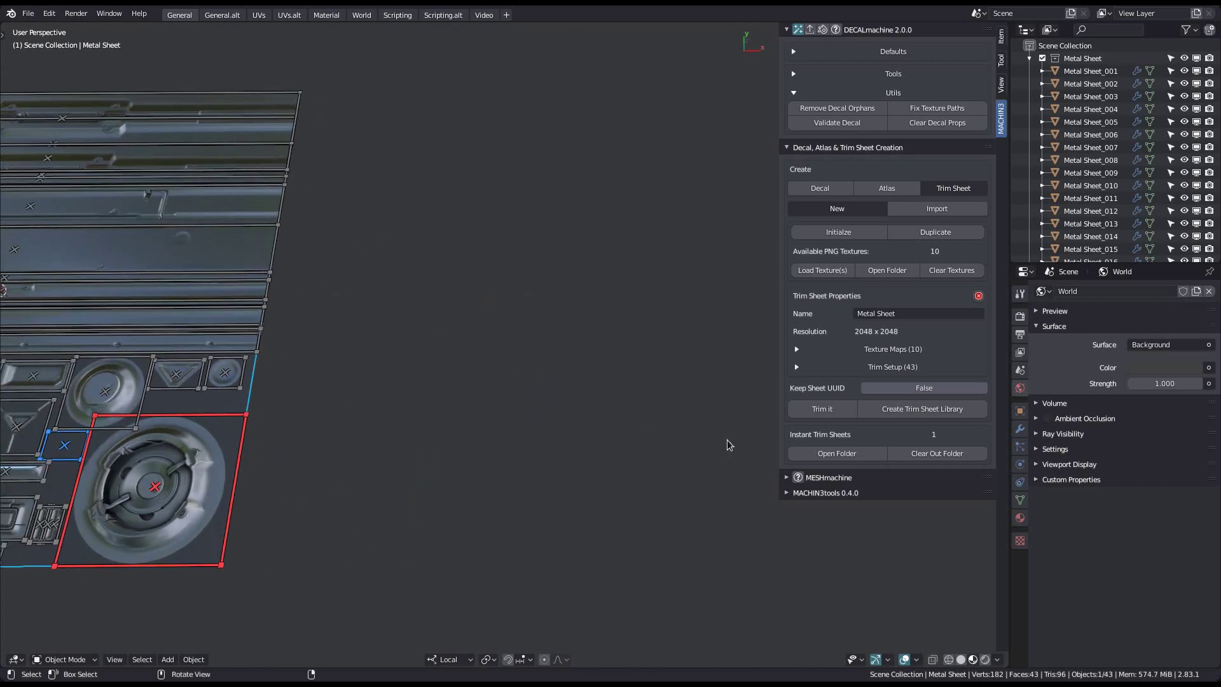
Step: Create the trim sheet library from Metal Sheet and check for it in the DECALmachine pie menu
click(886, 411)
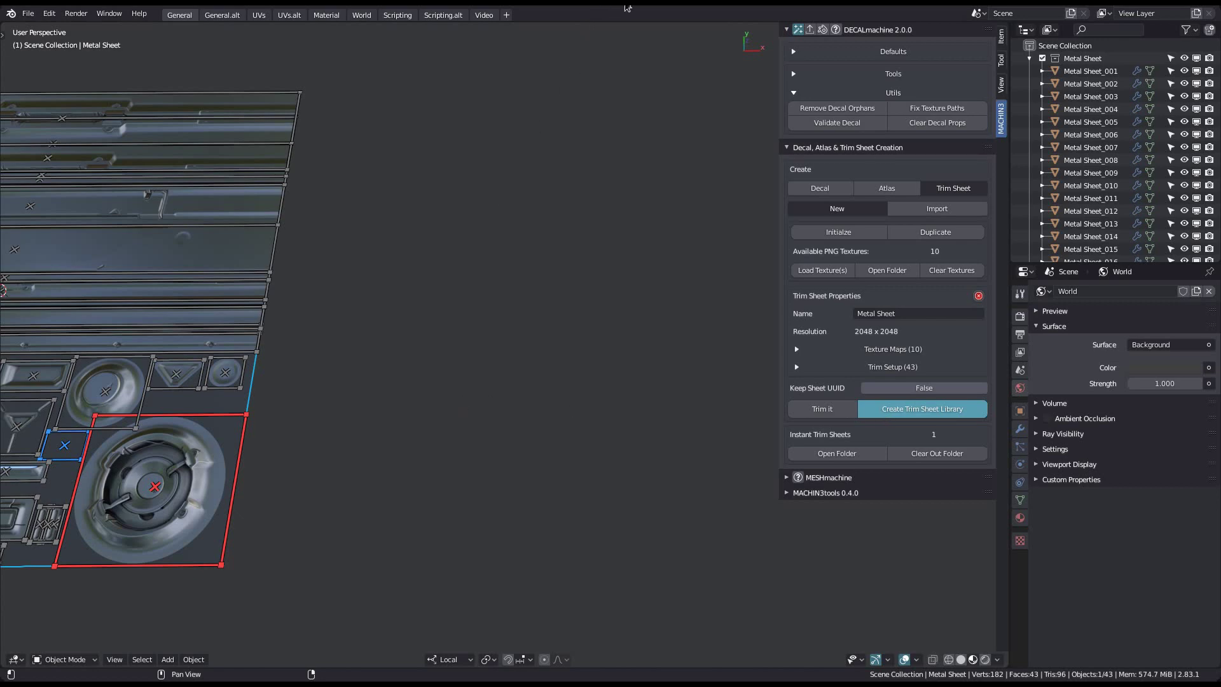
key(alt+Tab)
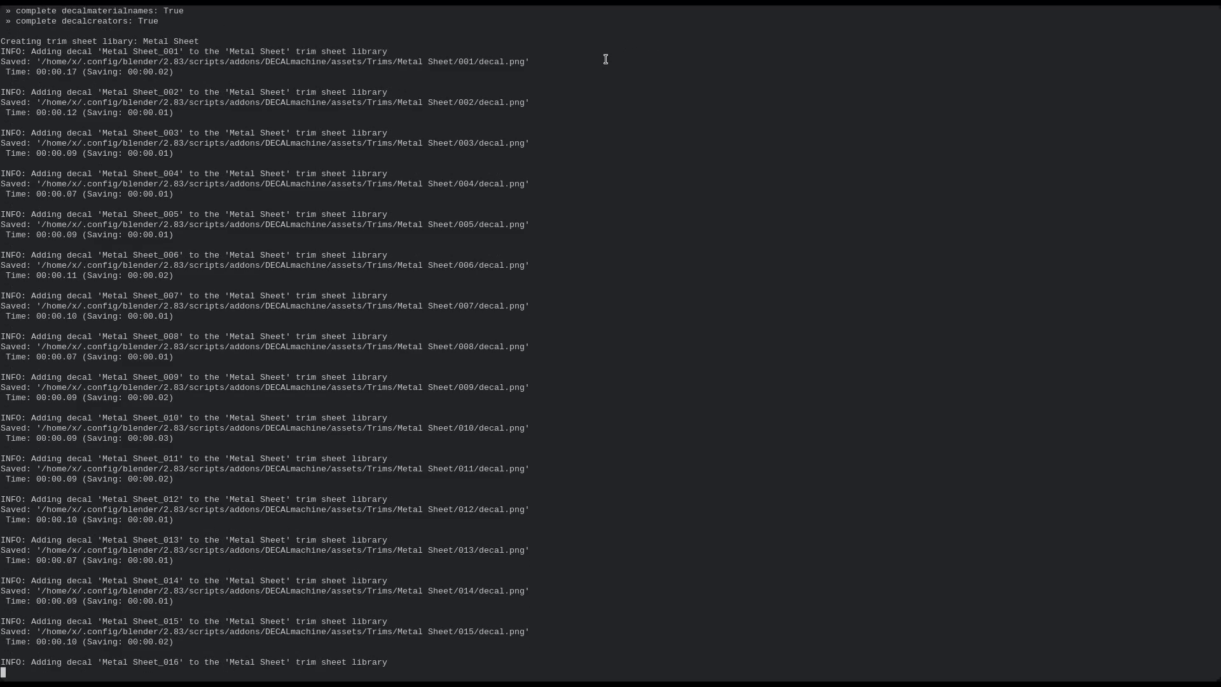
key(alt+Tab)
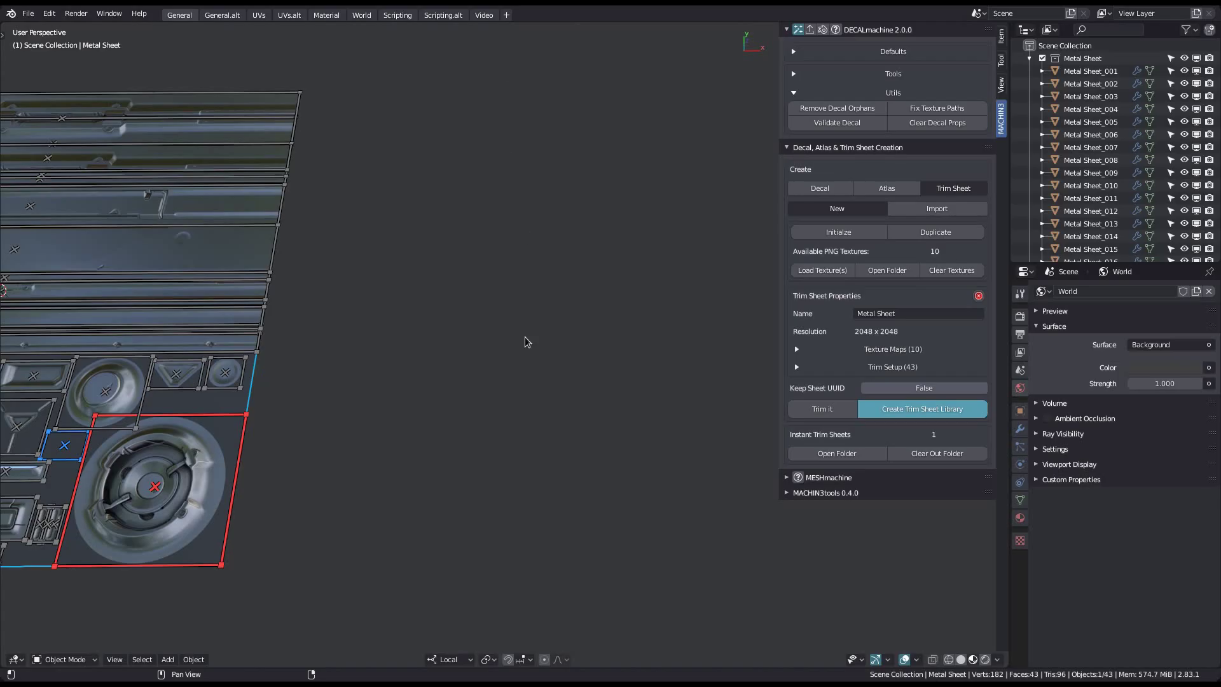
key(d)
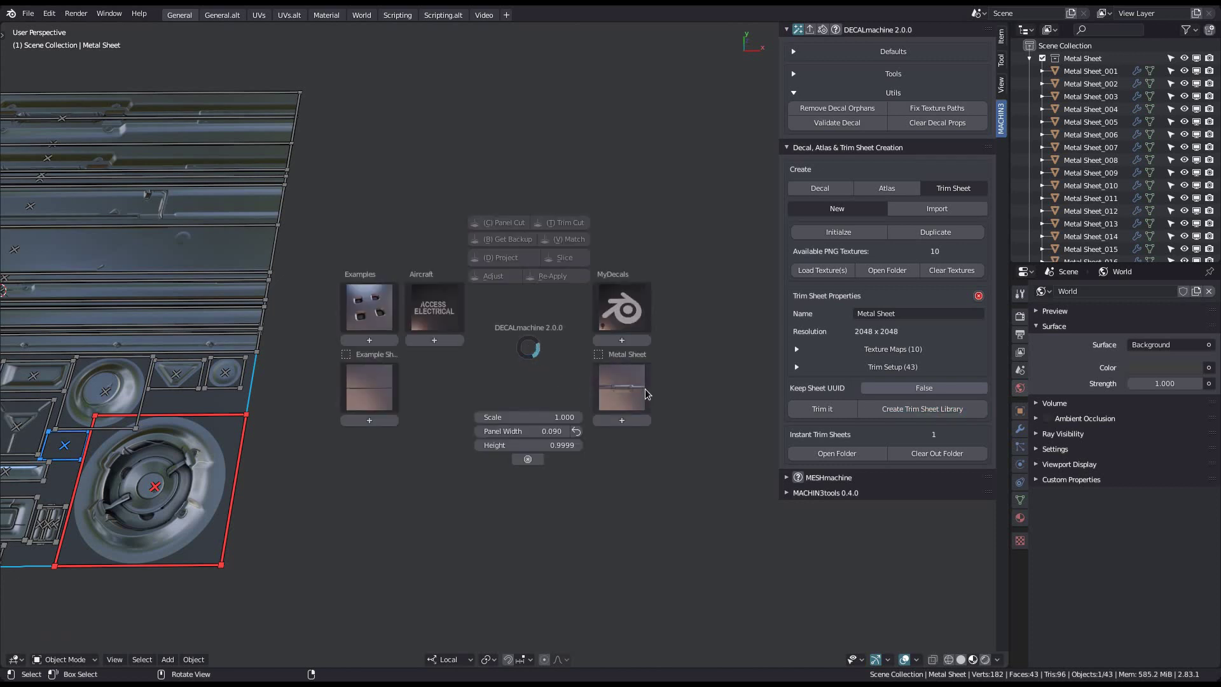
key(Escape)
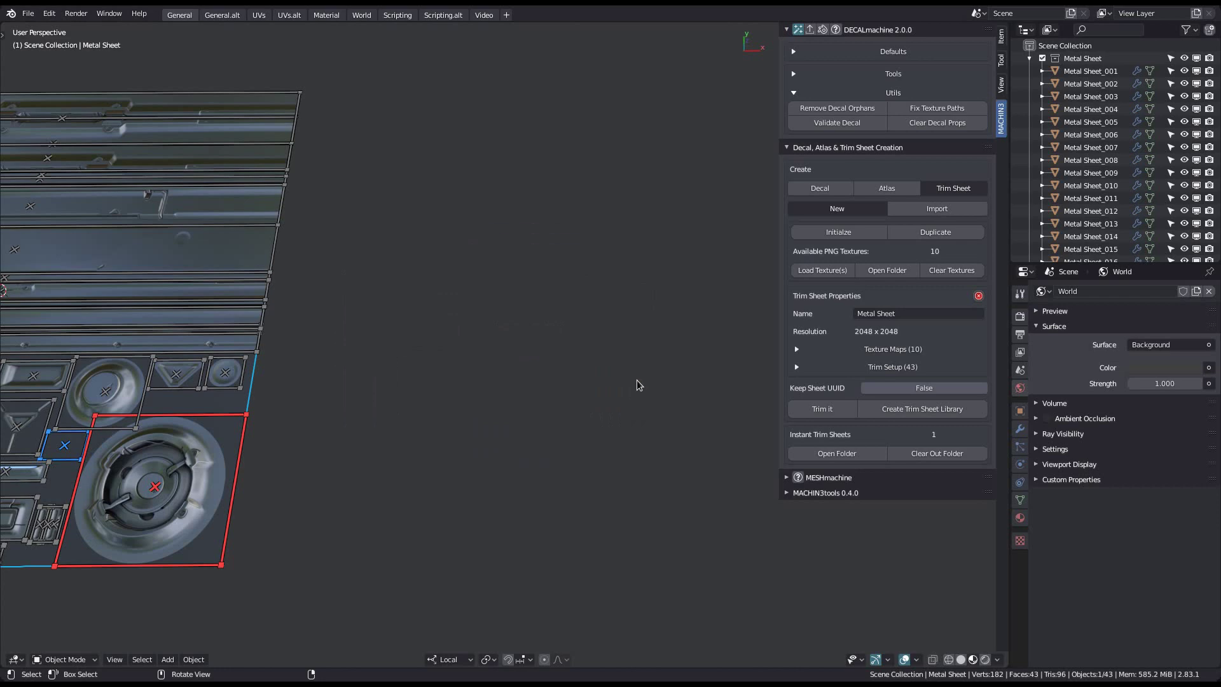
Step: Search the add-on preferences for "dec", expand DECALmachine and select the Metal Sheet library in its Decal + Trim Libraries
key(ctrl+comma)
click(897, 32)
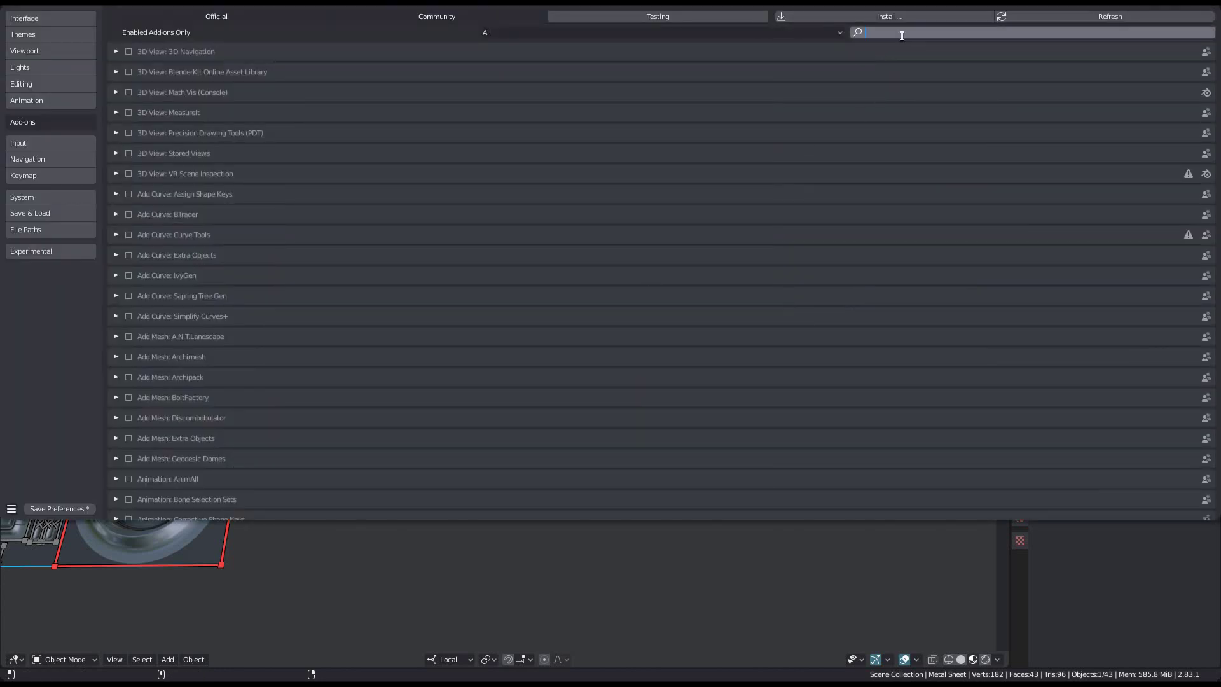
text(dec)
key(Return)
click(116, 52)
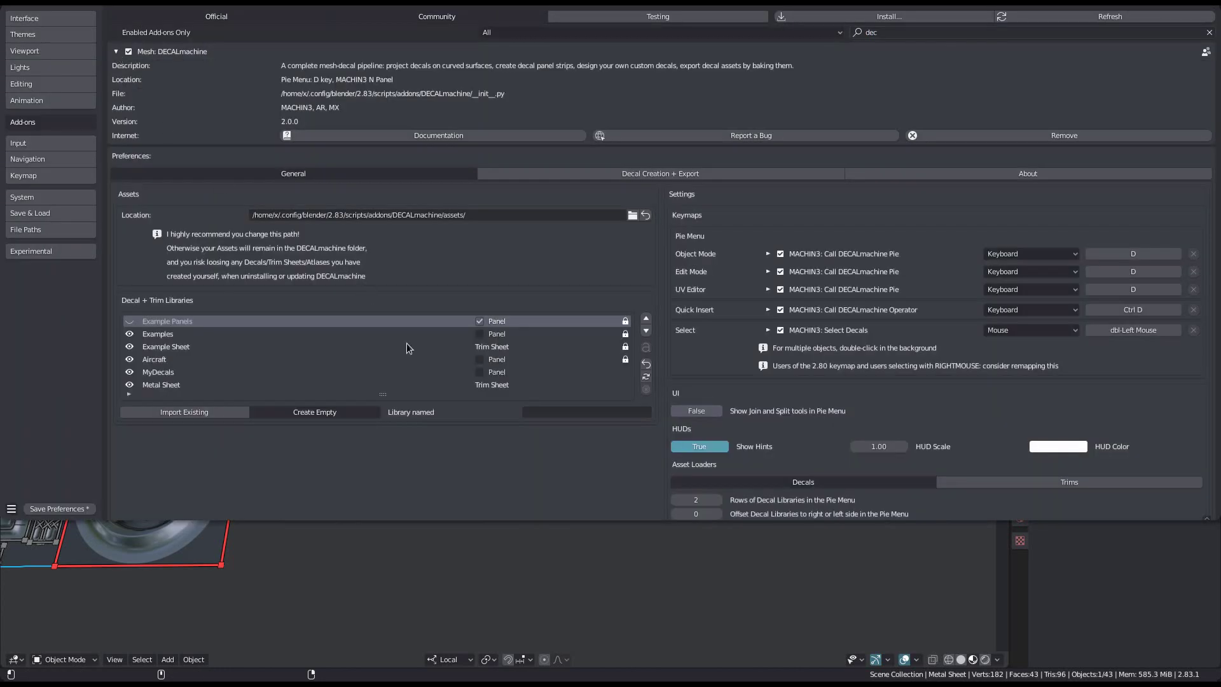
click(204, 385)
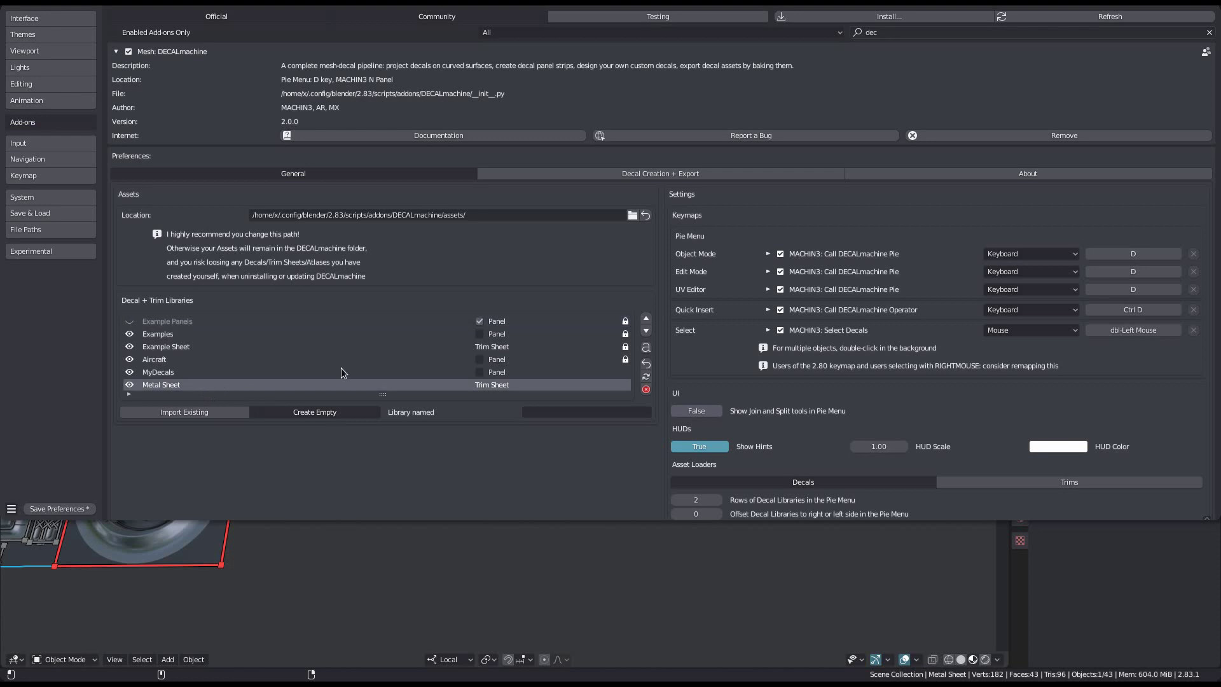
Step: Move the Metal Sheet library up two places, above Aircraft, and check its placement in the DECALmachine pie menu
click(647, 320)
click(647, 320)
key(d)
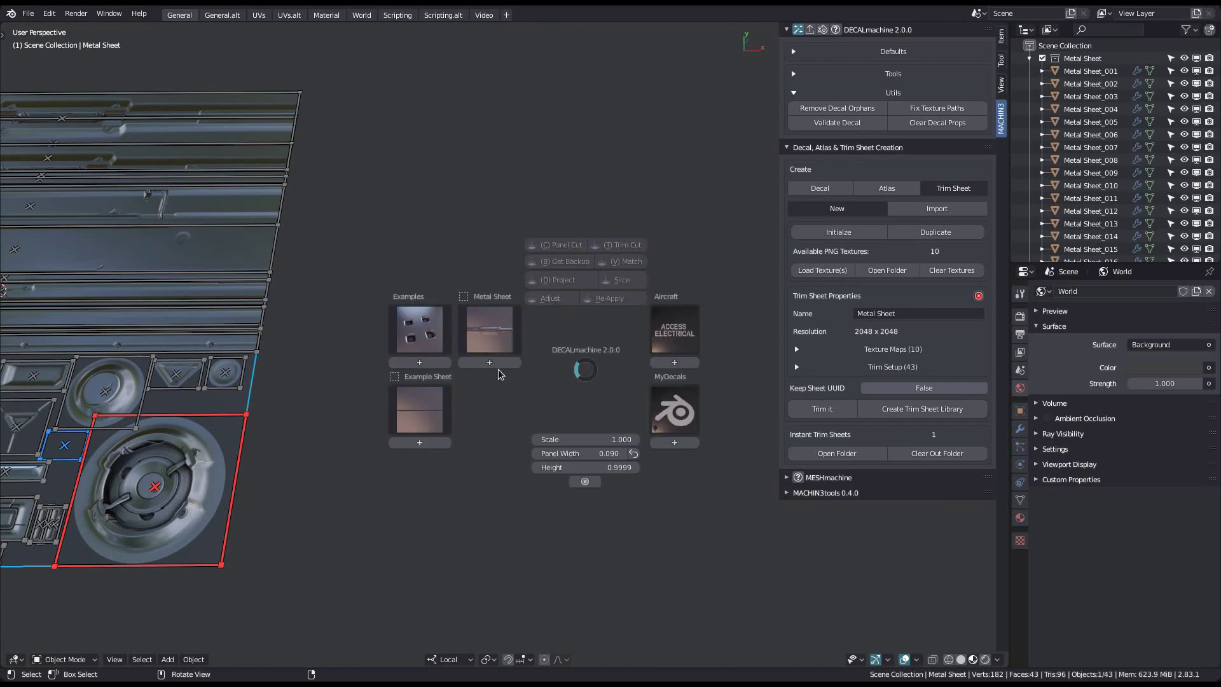
Step: Insert the small round decal with concentric rings from the Metal Sheet library, inspect it and deselect it
click(490, 363)
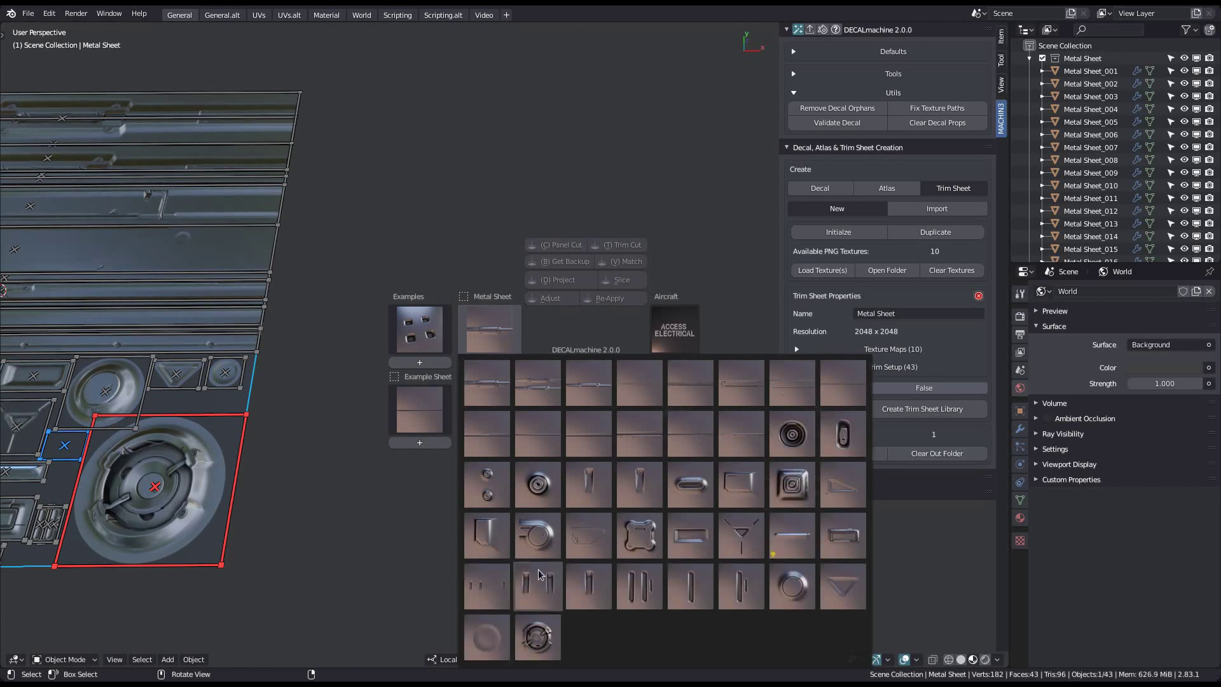
click(538, 484)
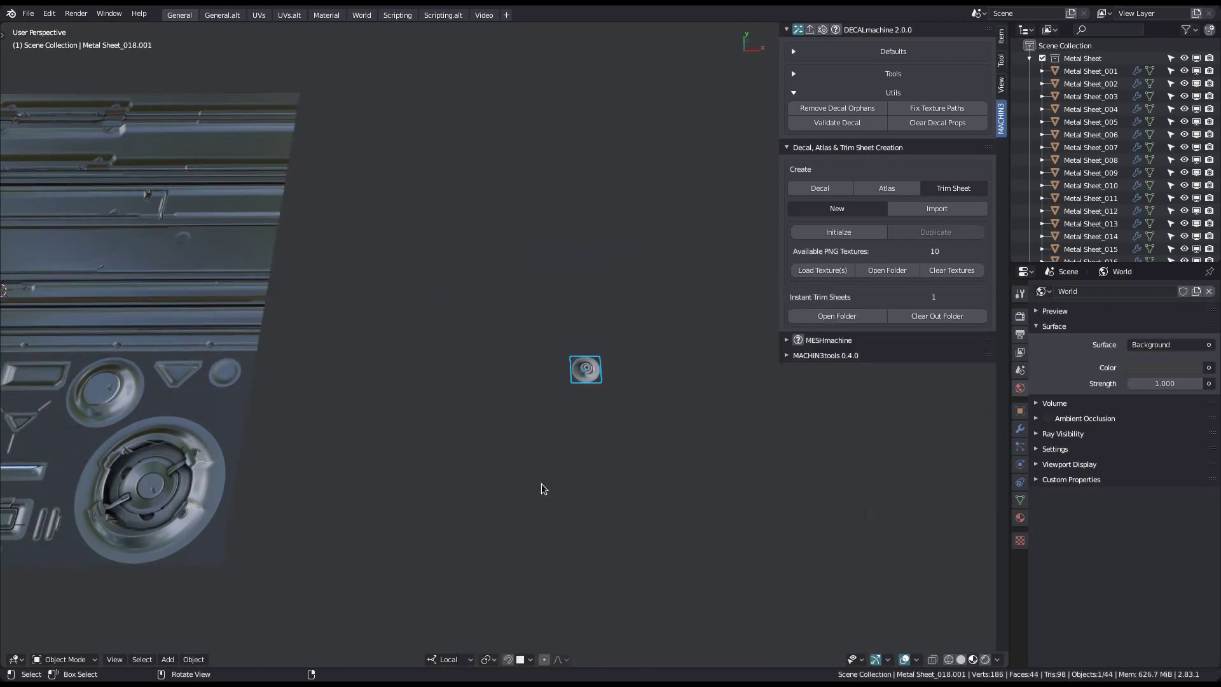
key(f)
middle_drag(604, 375, 362, 434)
scroll(578, 410, down, 4)
scroll(362, 434, down, 3)
click(431, 341)
middle_drag(431, 342, 434, 392)
Step: Insert the stepped square decal from the Metal Sheet library beside the round decal
key(d)
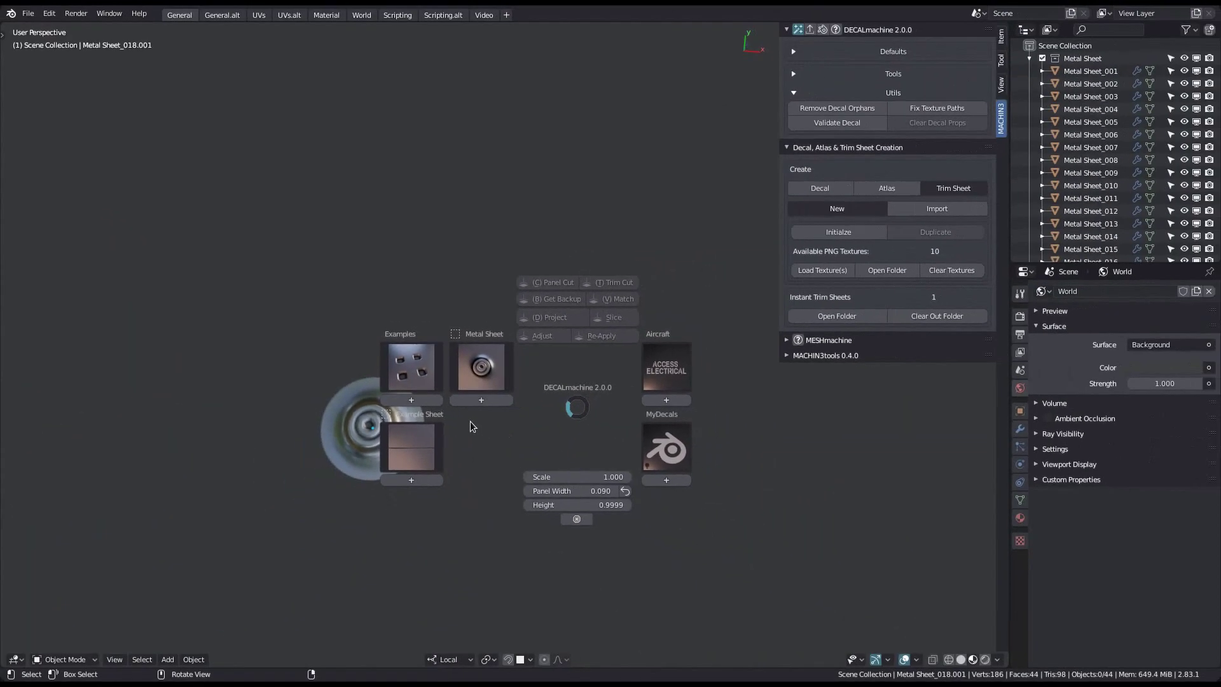
click(759, 299)
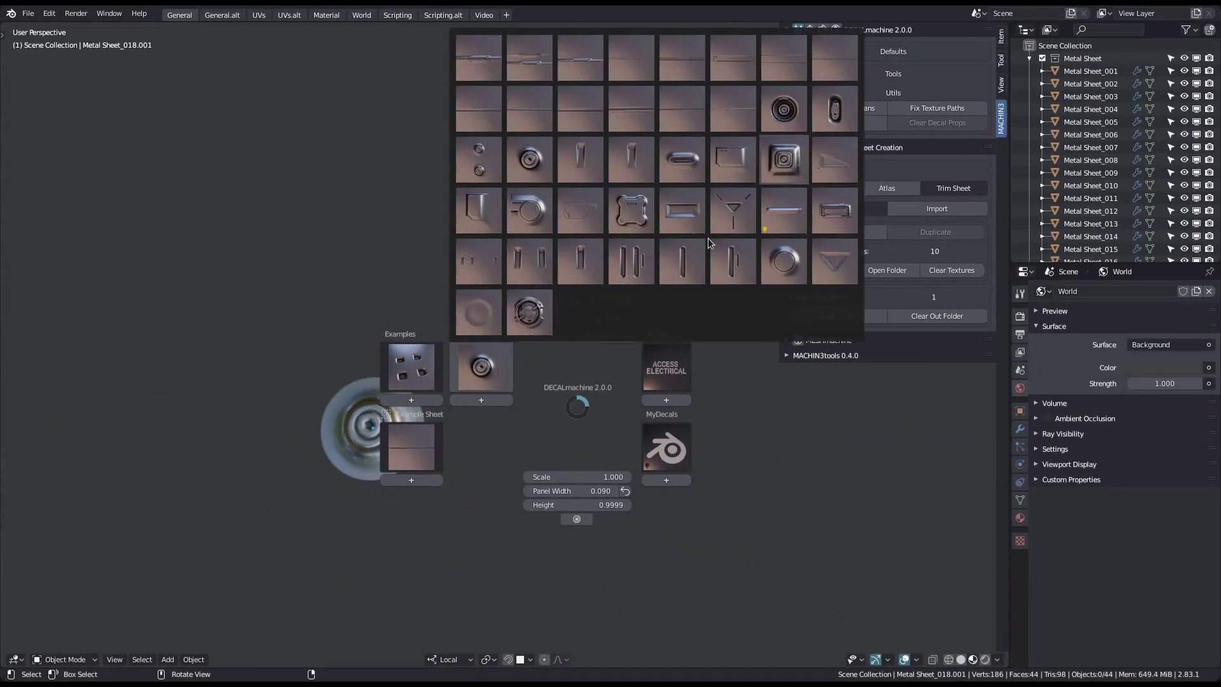
click(783, 160)
middle_drag(574, 367, 524, 458)
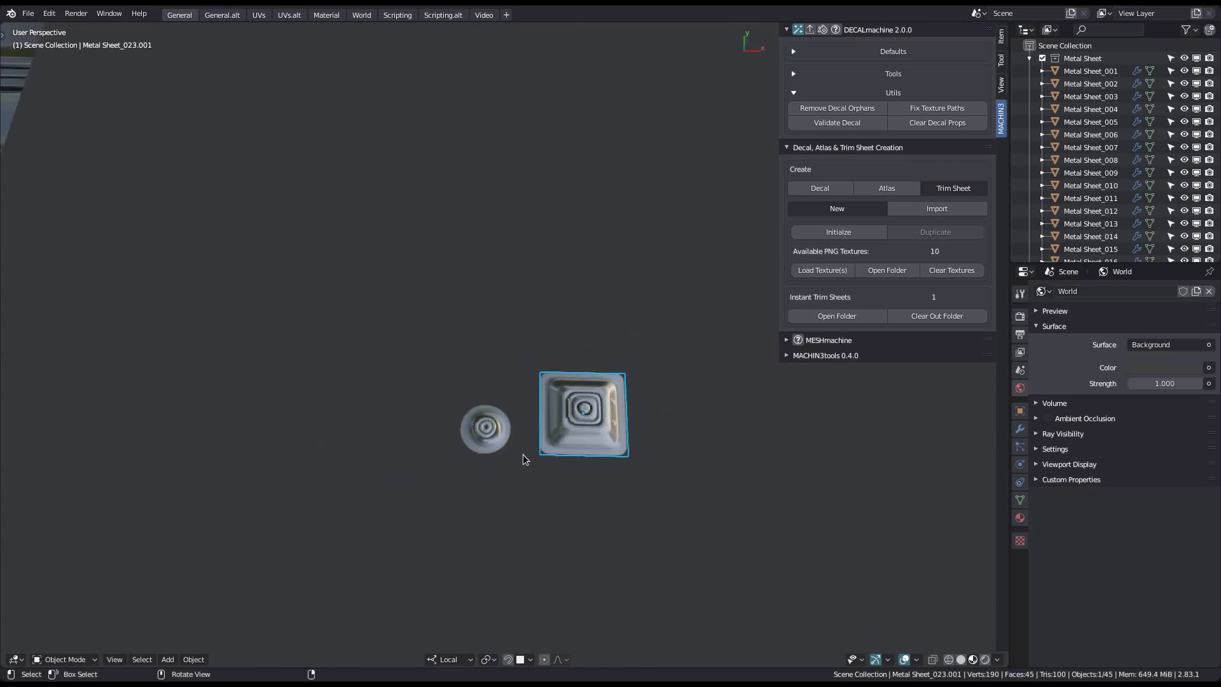
Step: Delete both inserted test decals and reselect the Metal Sheet trim sheet
shift+click(493, 437)
key(Delete)
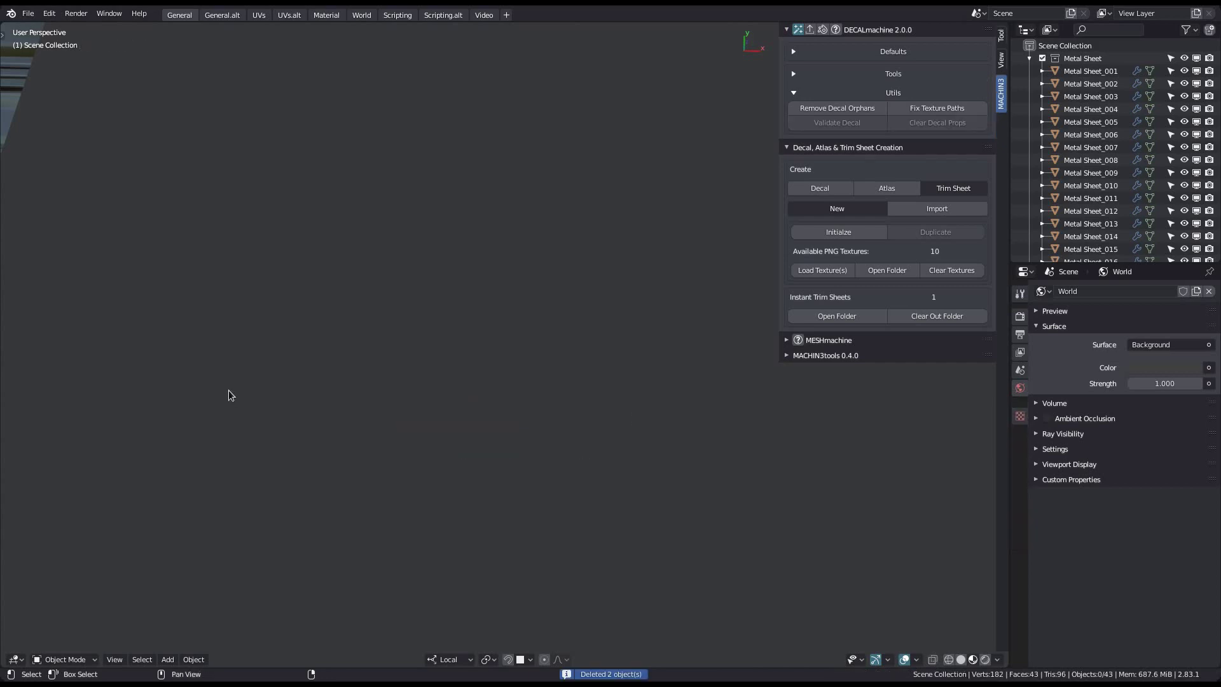
shift+middle_drag(459, 452, 655, 417)
click(656, 370)
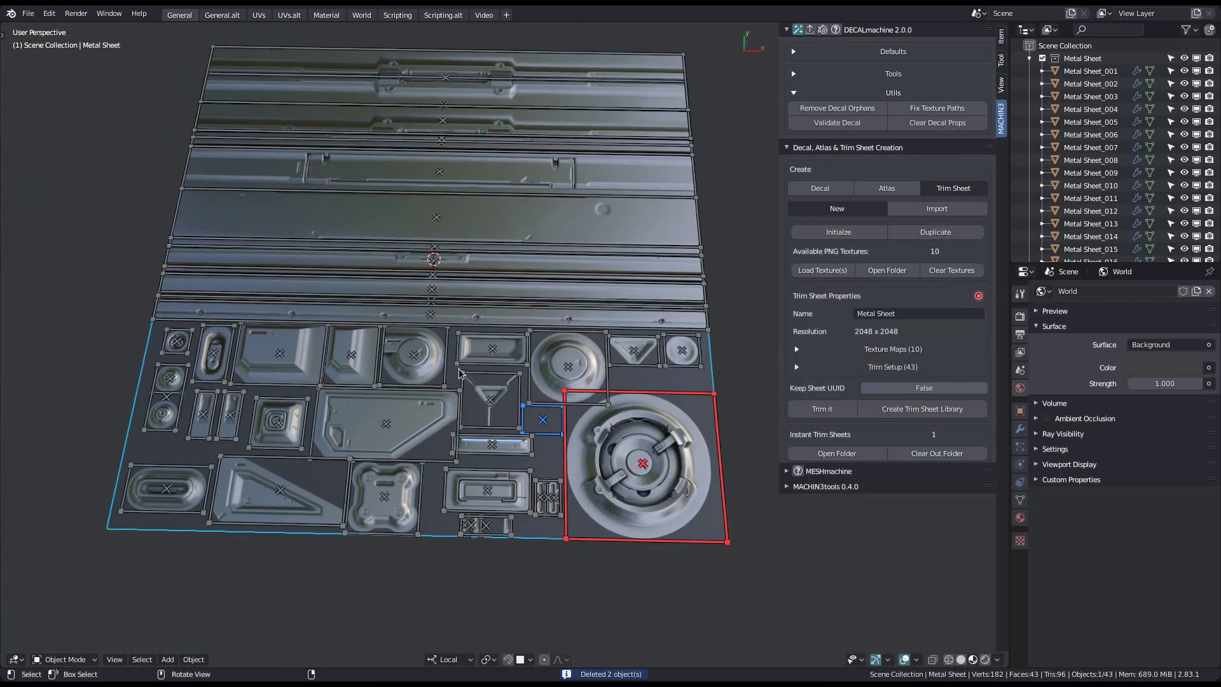
shift+middle_drag(464, 323, 487, 346)
middle_drag(580, 347, 563, 364)
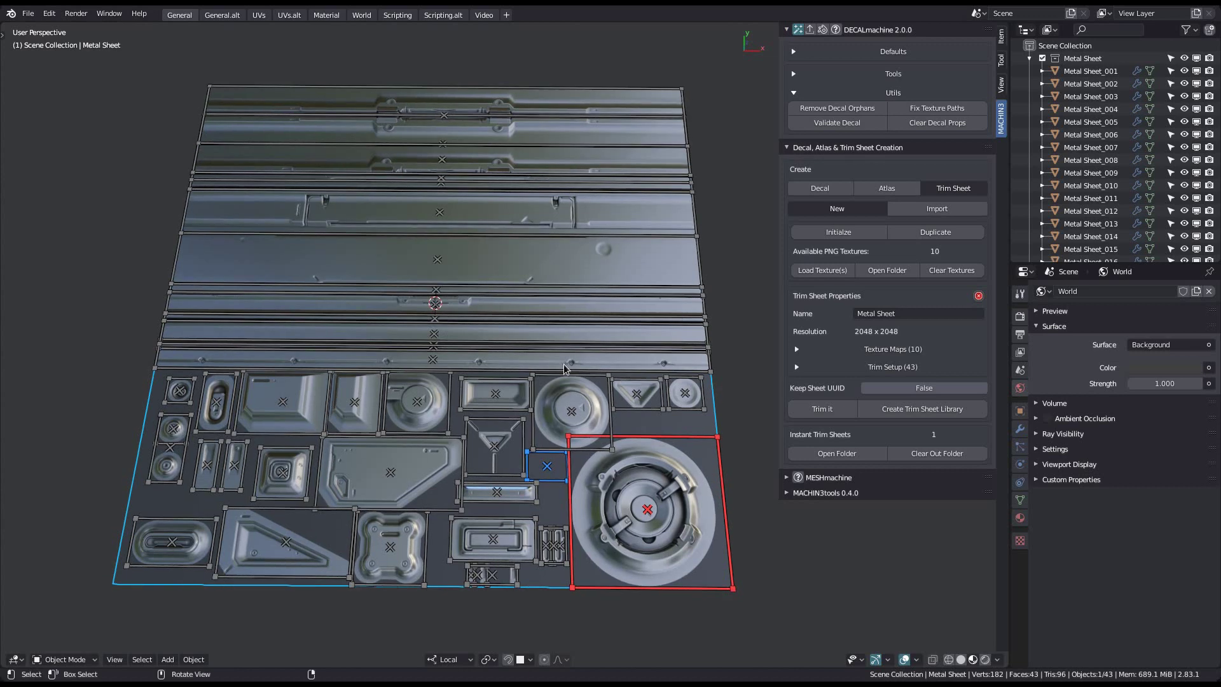
key(f)
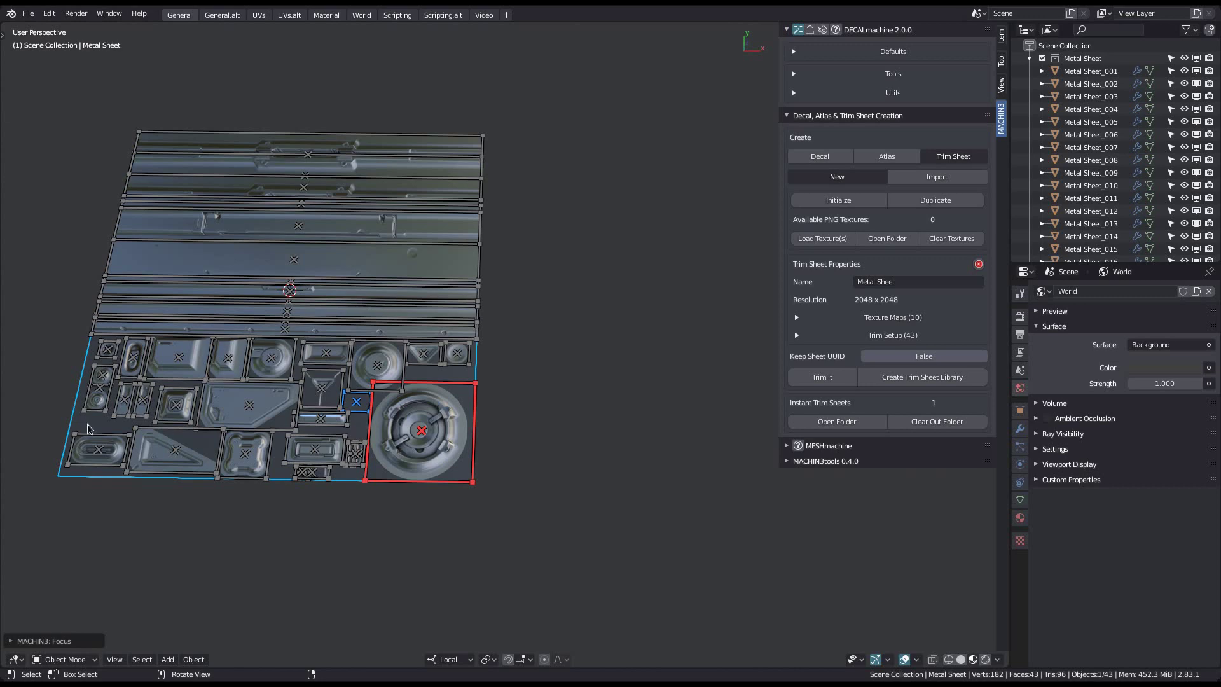
Step: Duplicate the Metal Sheet trim sheet without its texture maps and place the copy beside the original
shift+middle_drag(384, 304, 439, 281)
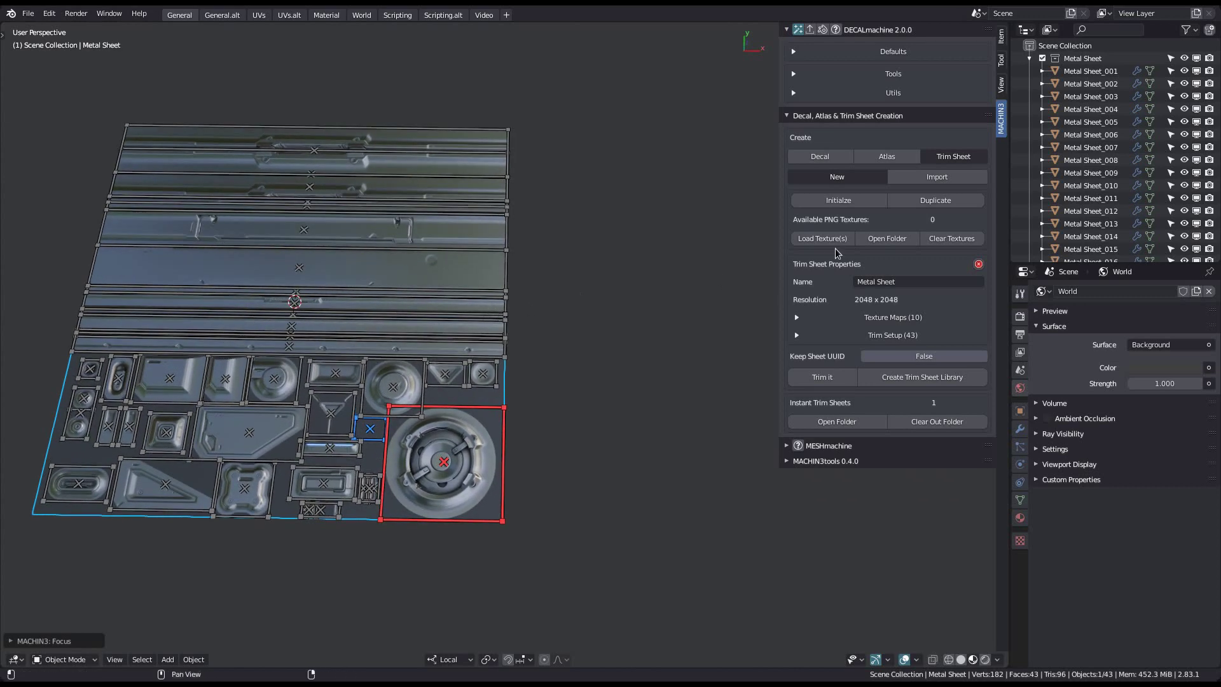
click(946, 202)
click(938, 203)
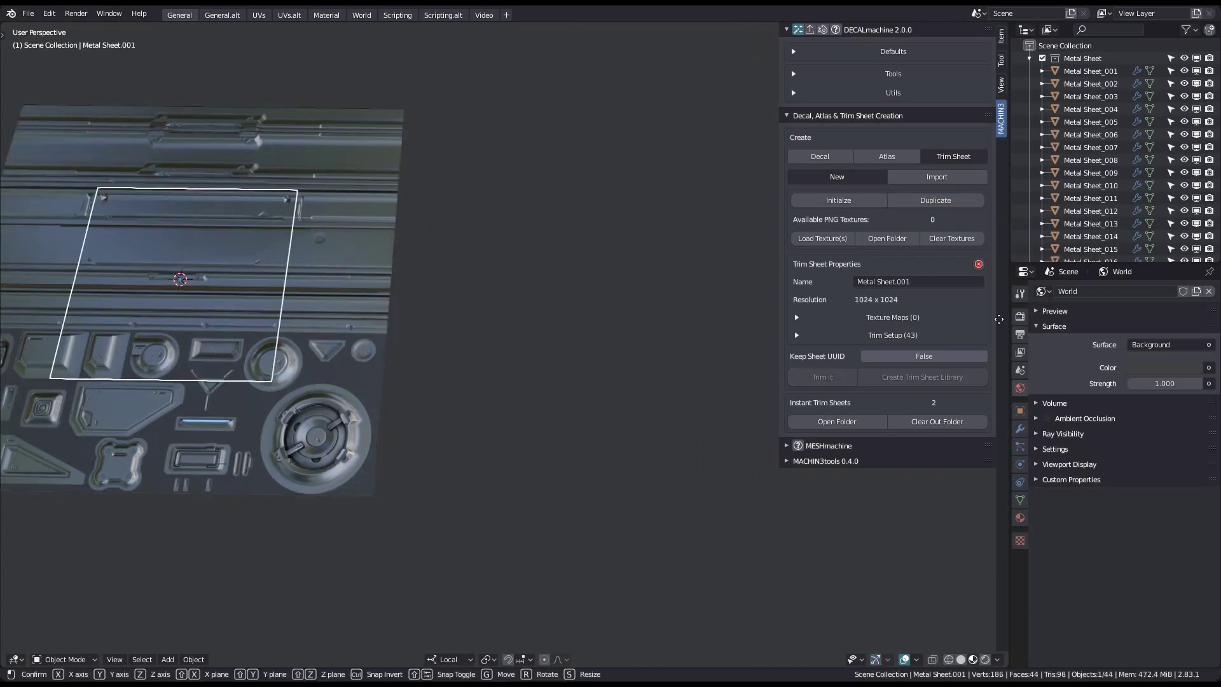
scroll(503, 364, up, 5)
Step: Examine the Texture Maps and Trim Setup of the untextured duplicate
click(892, 316)
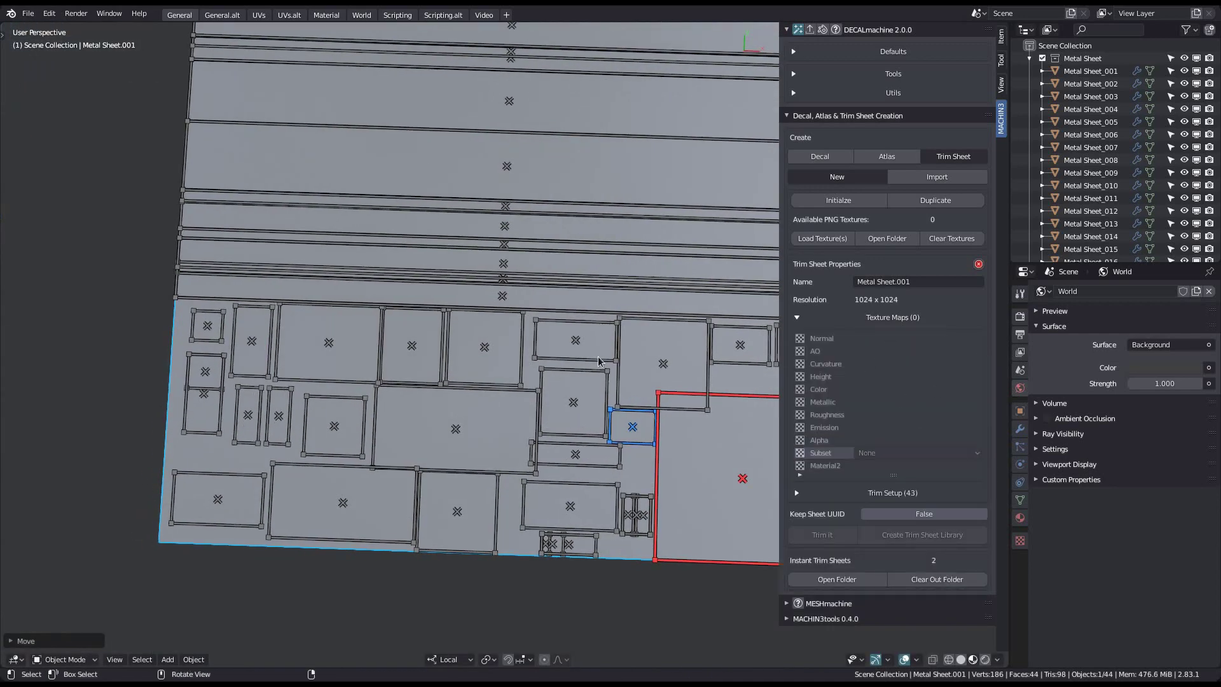
click(893, 492)
click(894, 492)
scroll(459, 351, down, 5)
Step: Remove the untextured duplicate trim sheet Metal Sheet.001 from the scene
click(978, 263)
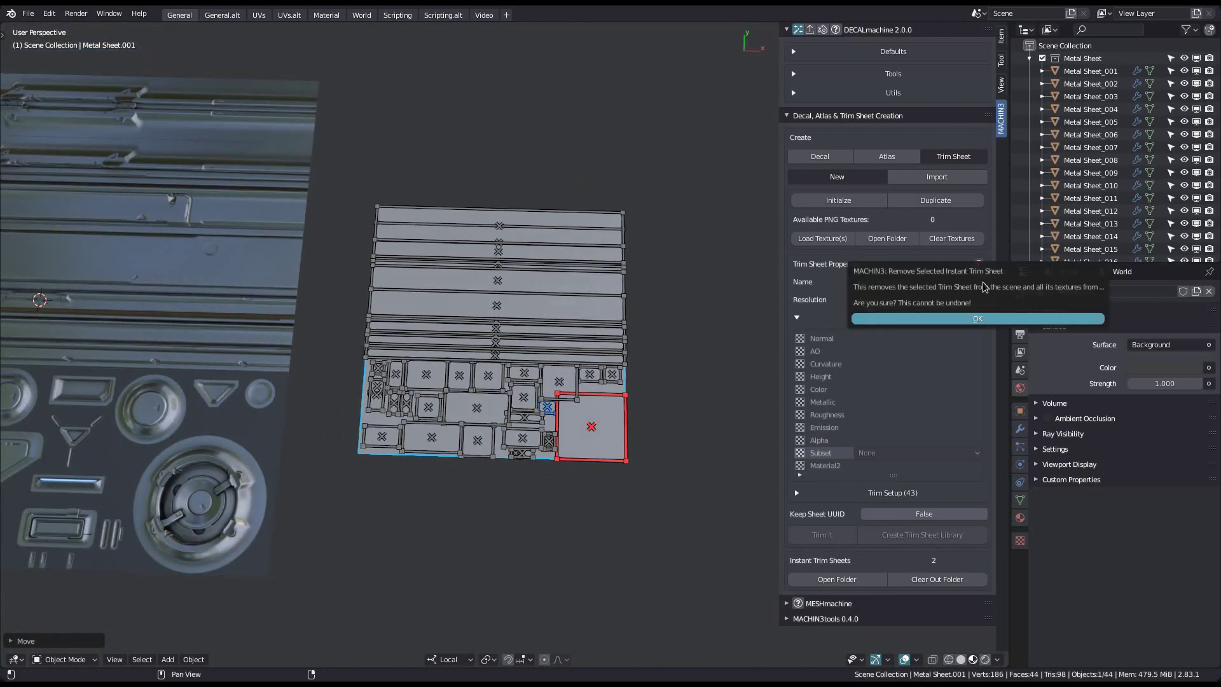
click(978, 318)
scroll(433, 308, up, 4)
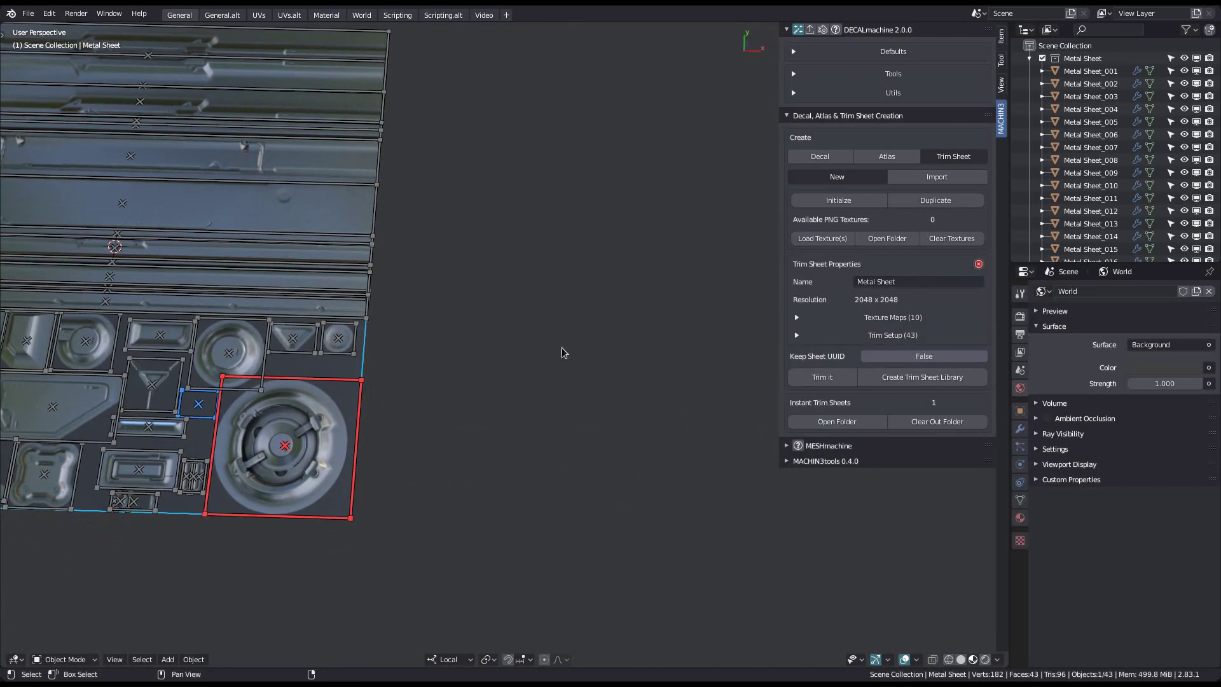
Step: Duplicate the Metal Sheet trim sheet together with its texture maps and move the copy along the X axis beside the original
click(932, 203)
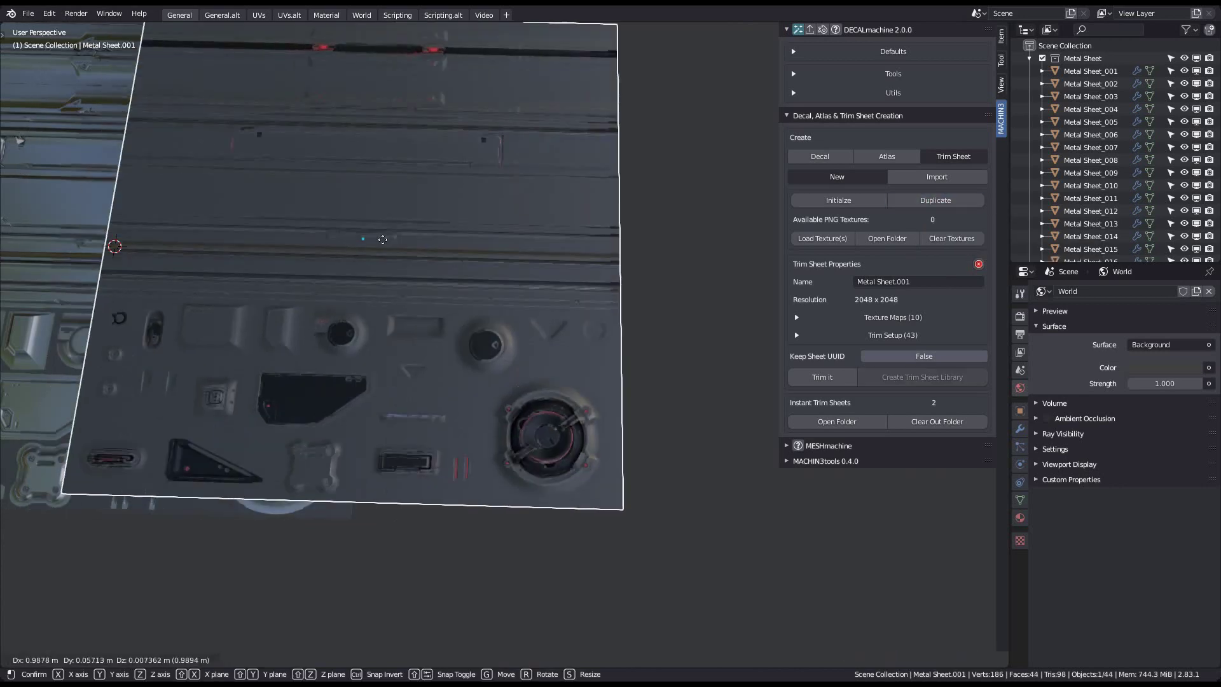
key(x)
click(679, 261)
shift+middle_drag(679, 261, 488, 290)
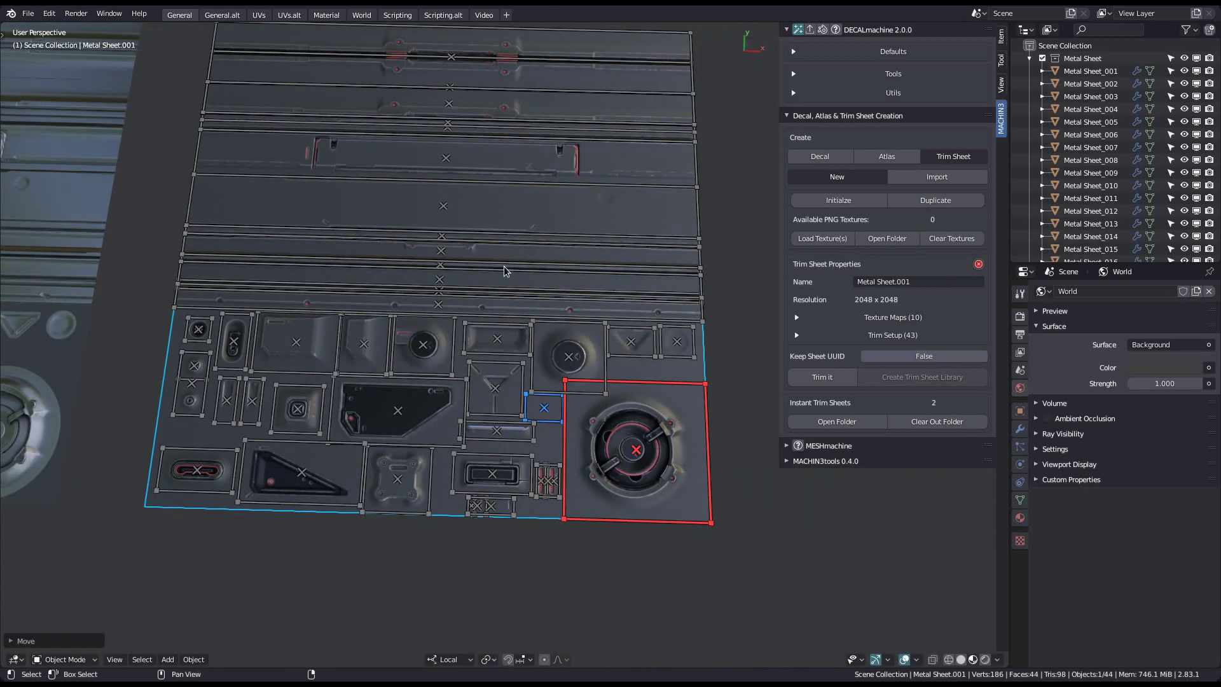
scroll(488, 290, up, 4)
Step: Expand the Texture Maps of the textured duplicate and look over its Color and Curvature maps
click(940, 318)
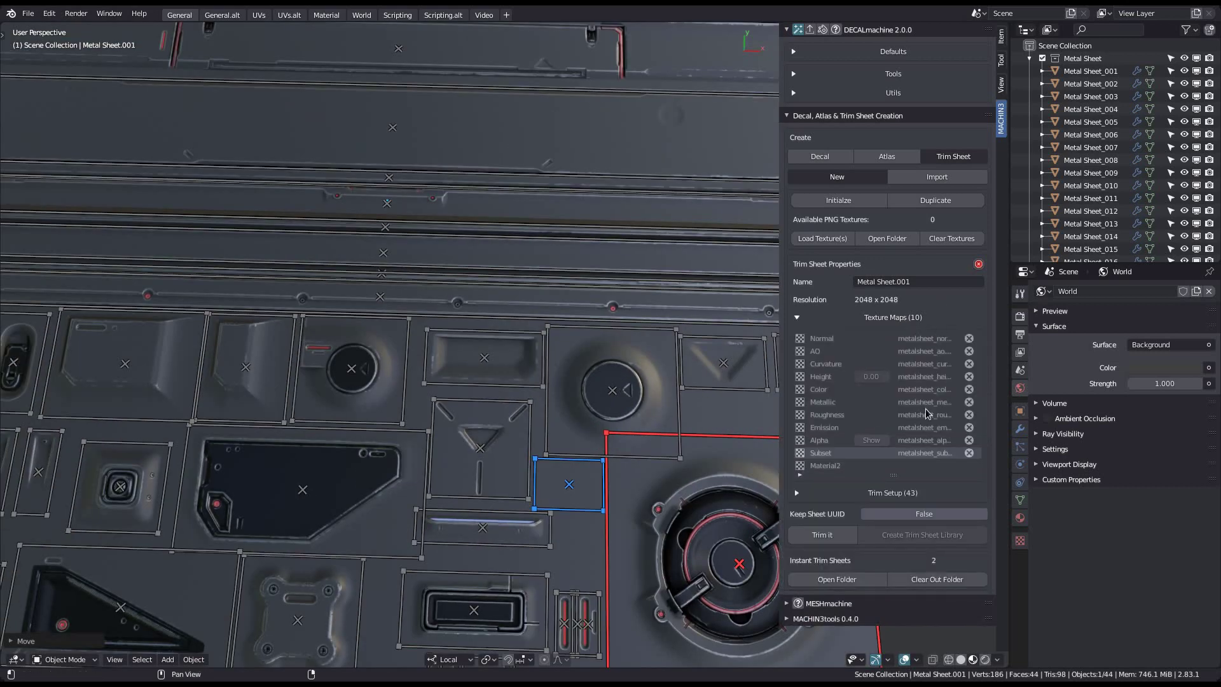
click(928, 390)
click(939, 367)
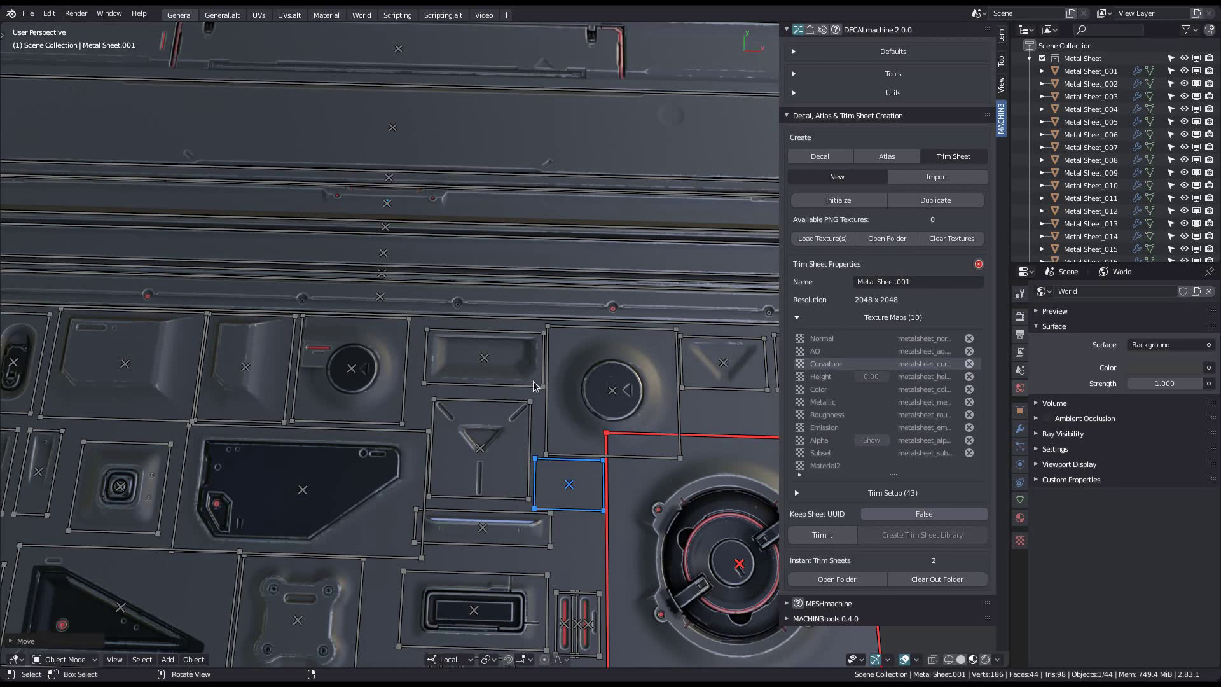
Step: Remove the textured duplicate trim sheet from the scene
scroll(745, 295, down, 4)
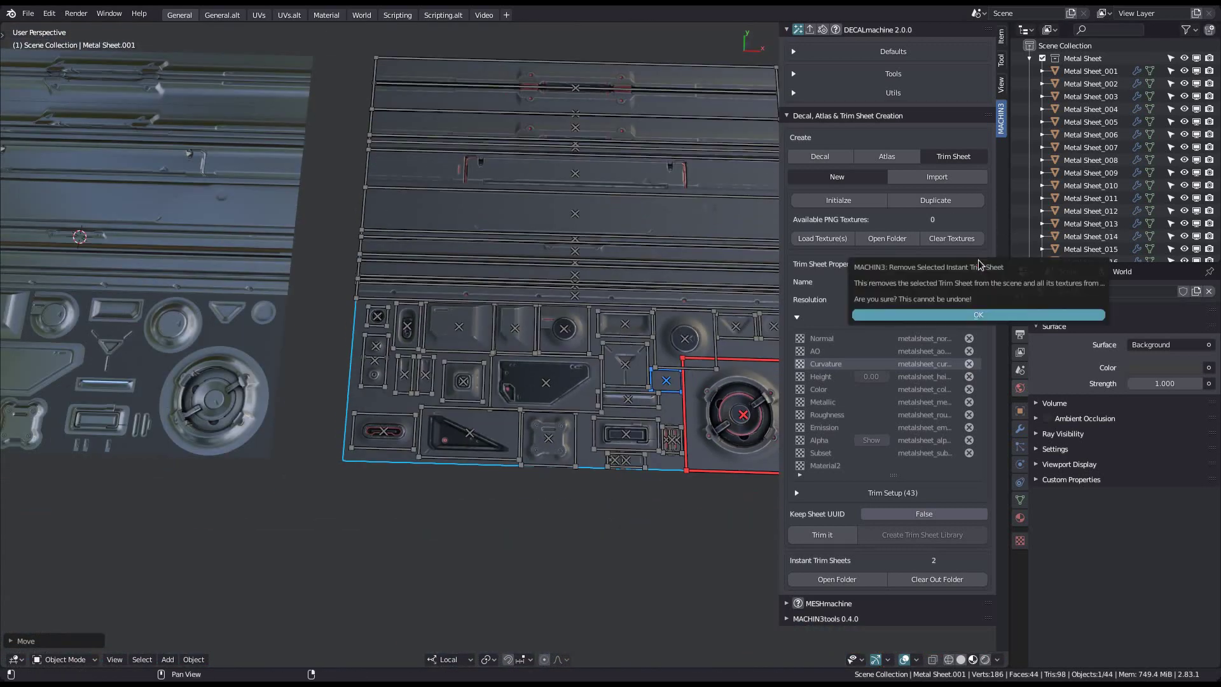
click(979, 264)
shift+middle_drag(571, 337, 671, 324)
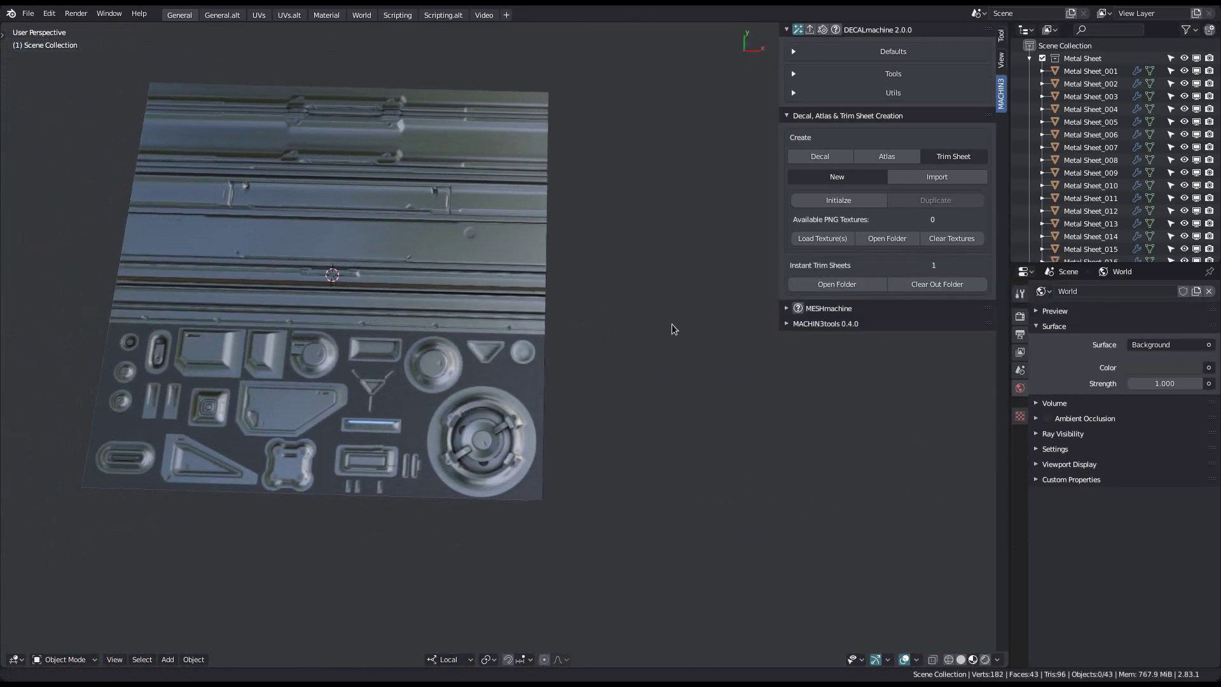
Step: Select the original Metal Sheet instant trim sheet and remove it from the scene along with its textures
click(544, 376)
shift+middle_drag(548, 376, 576, 294)
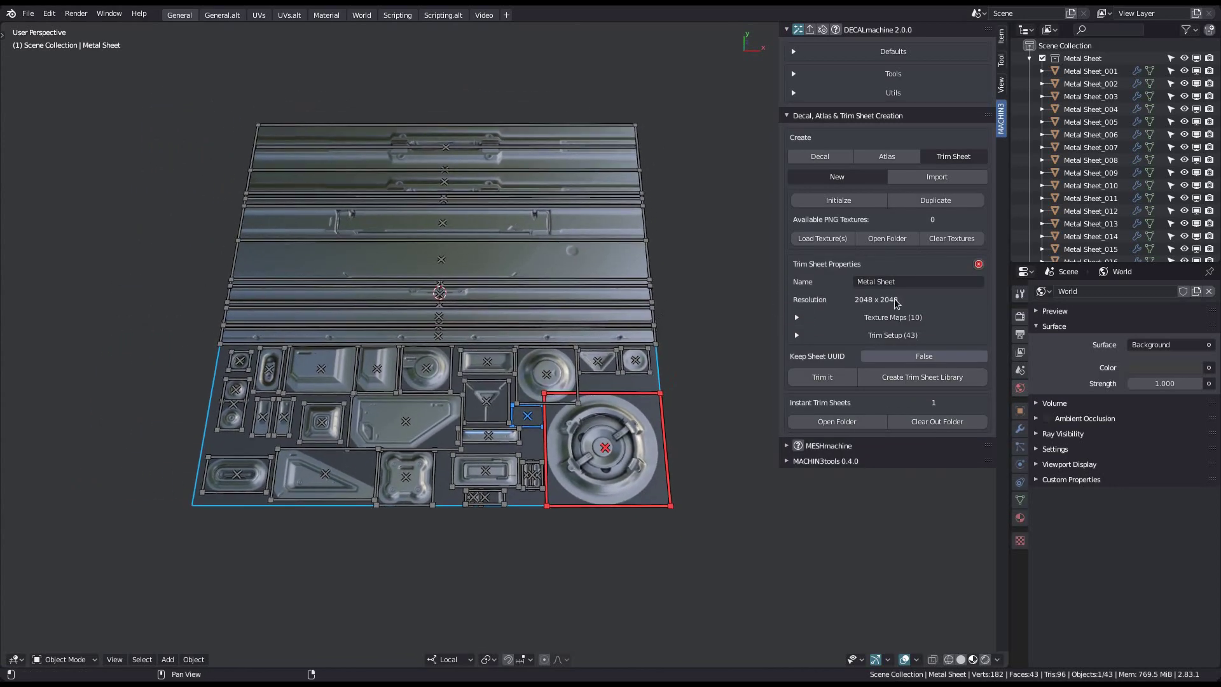
click(978, 265)
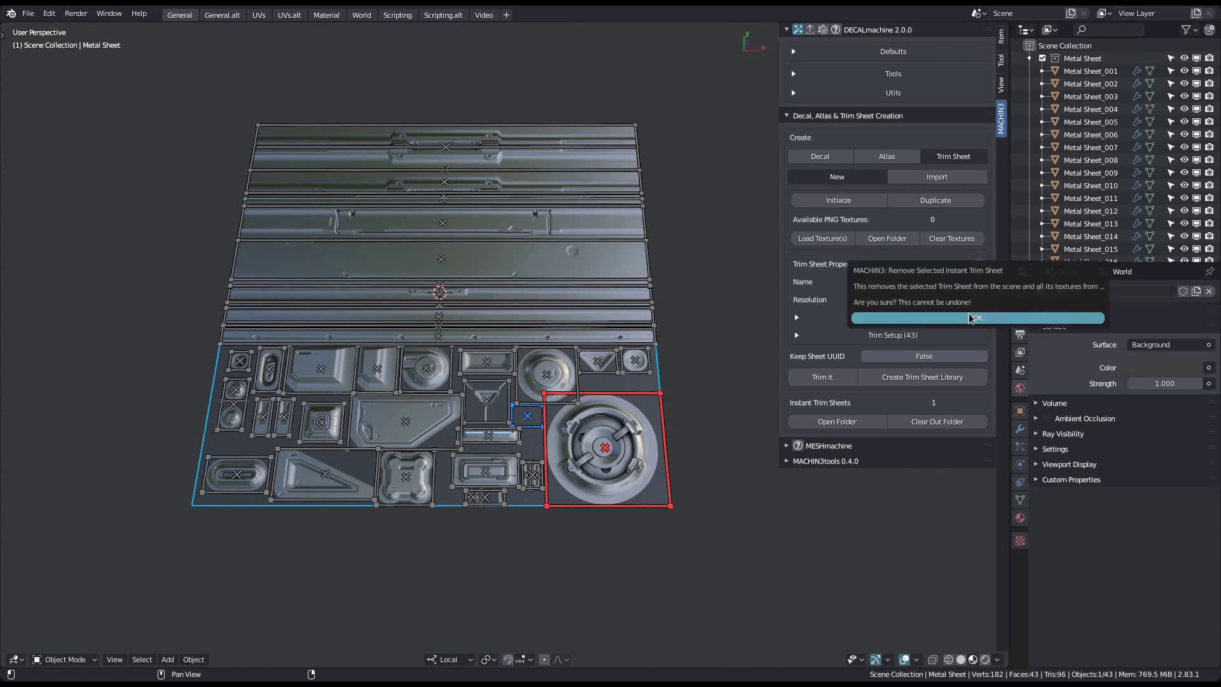
click(972, 318)
shift+middle_drag(496, 377, 462, 387)
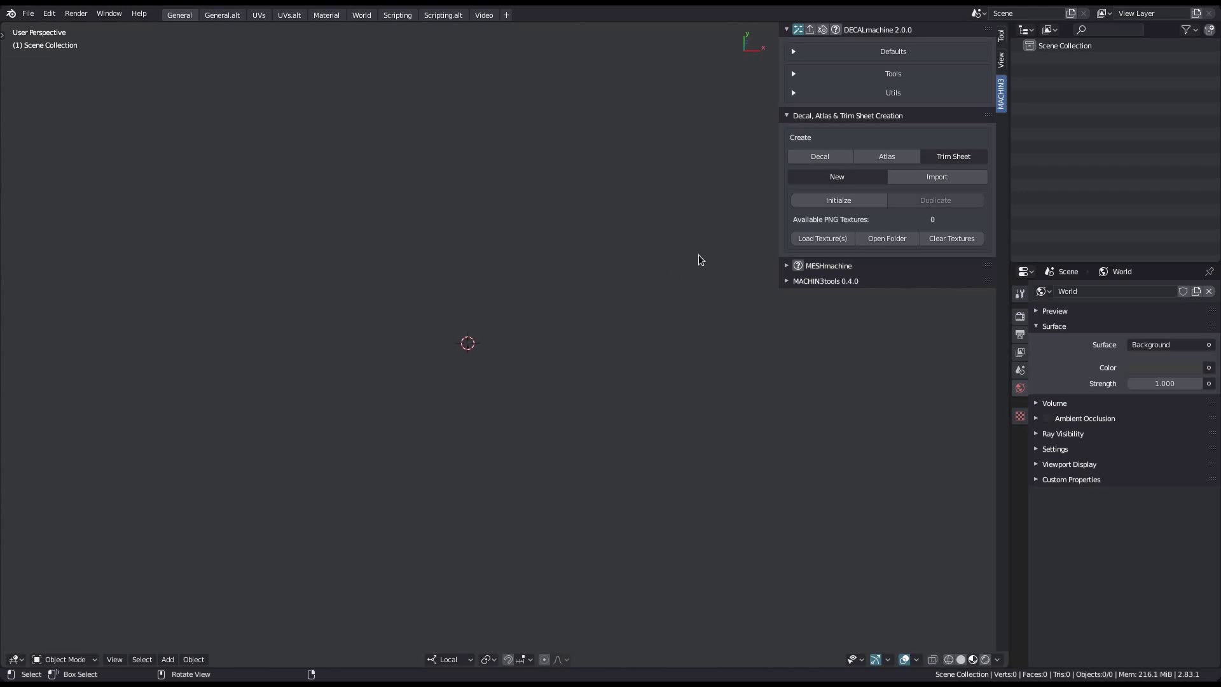
Step: Switch trim sheet creation to importing and set the location to the Example Sheet folder inside assets/Trims
click(944, 178)
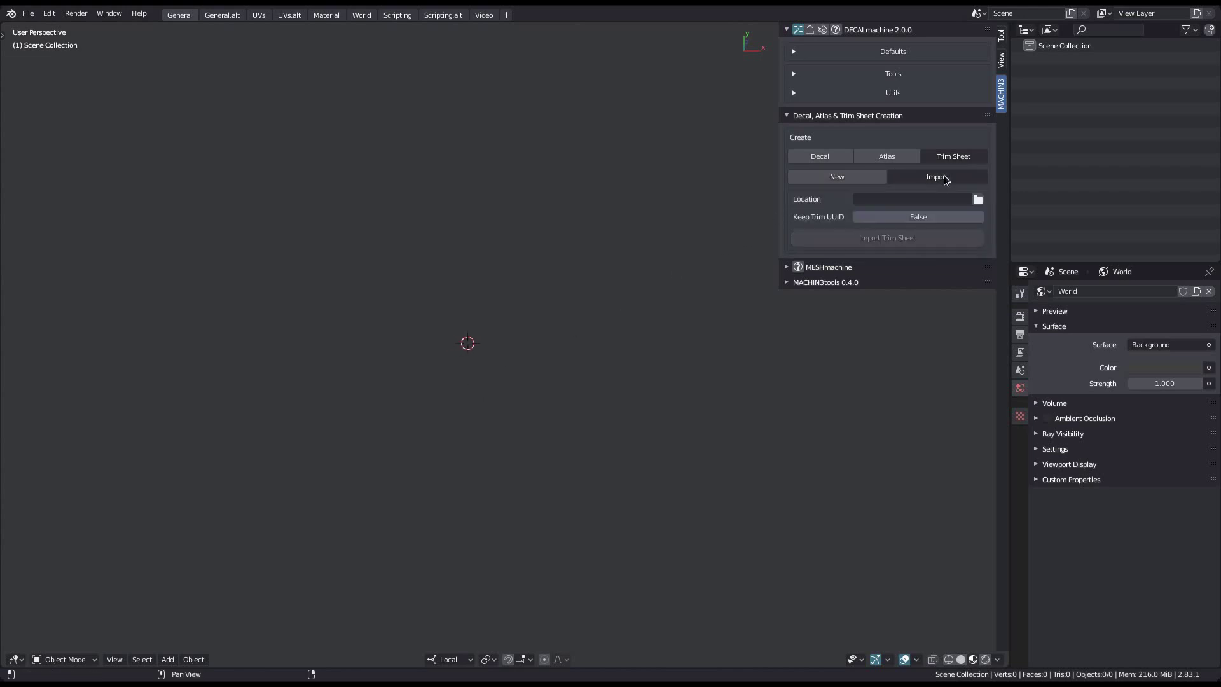
click(977, 199)
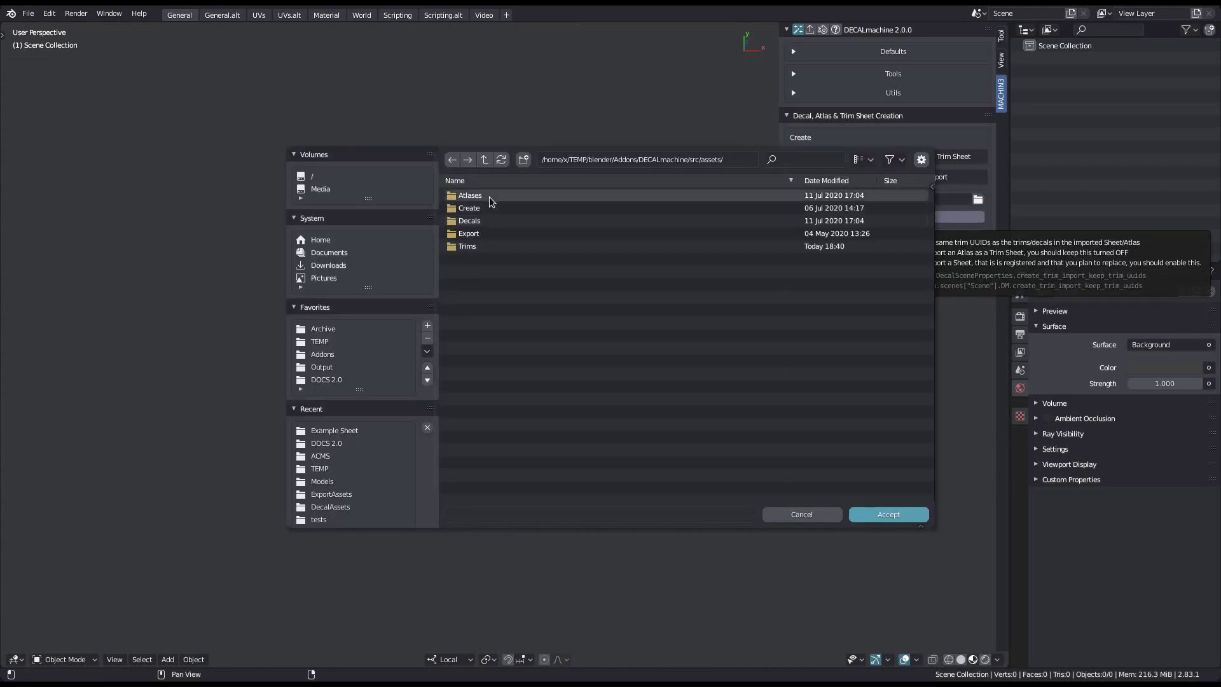
click(489, 195)
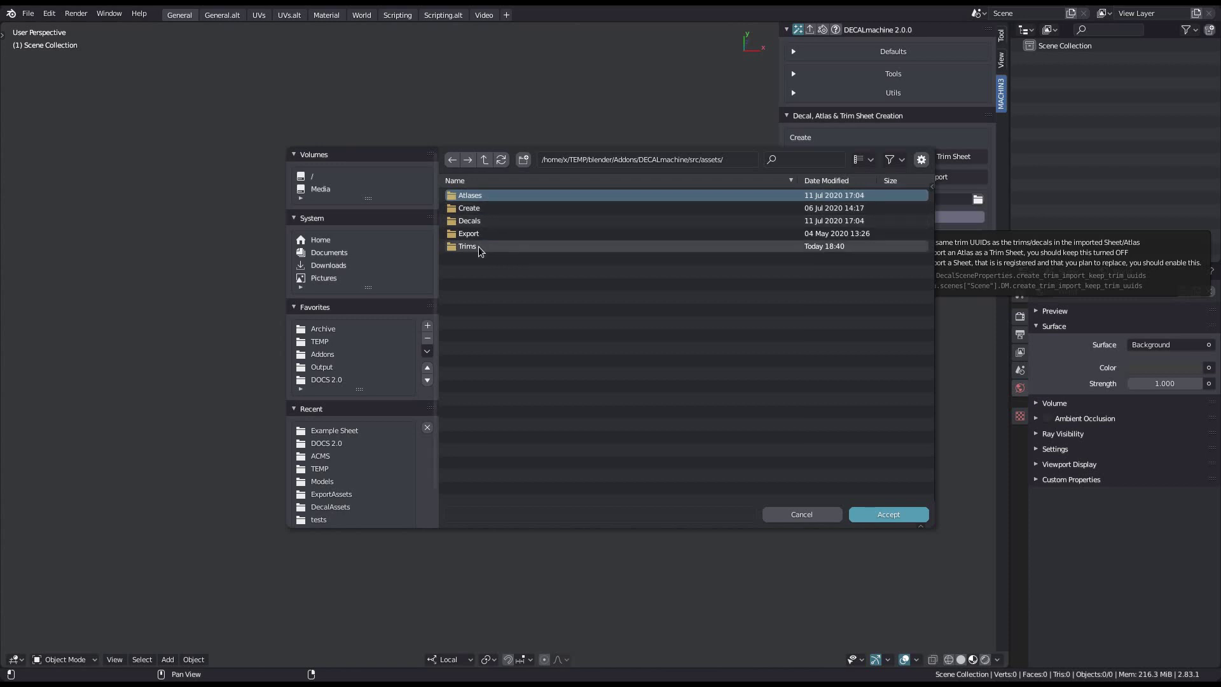
double_click(478, 246)
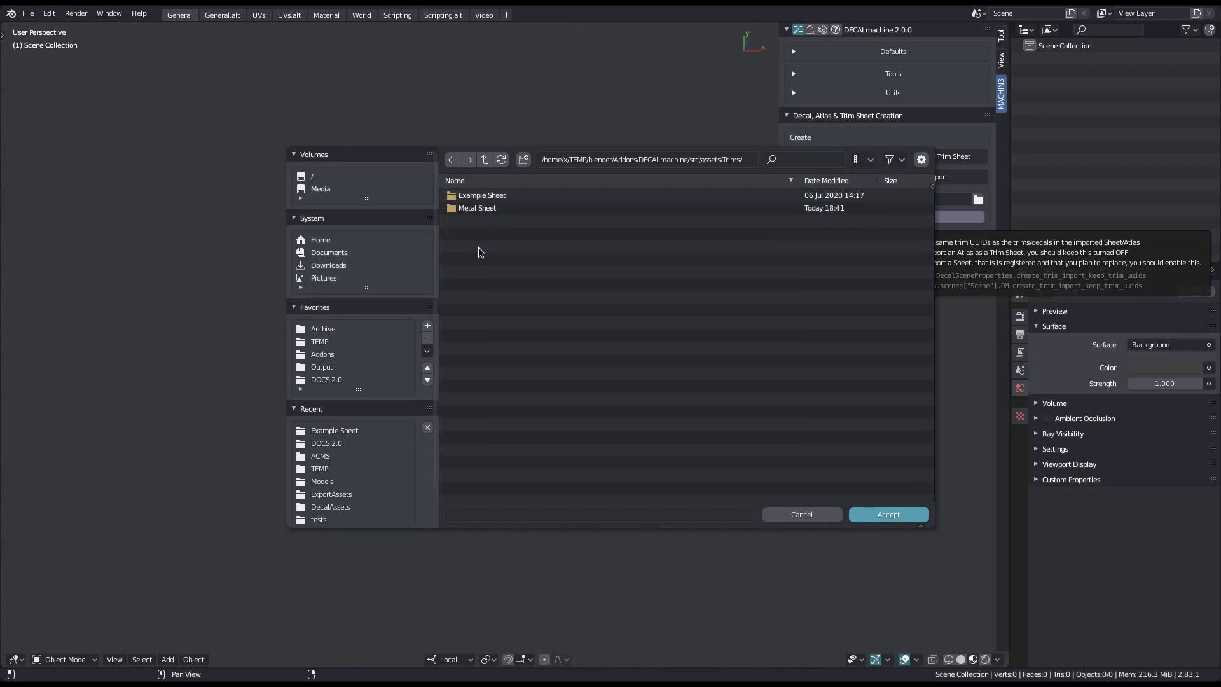
double_click(499, 196)
scroll(572, 273, down, 5)
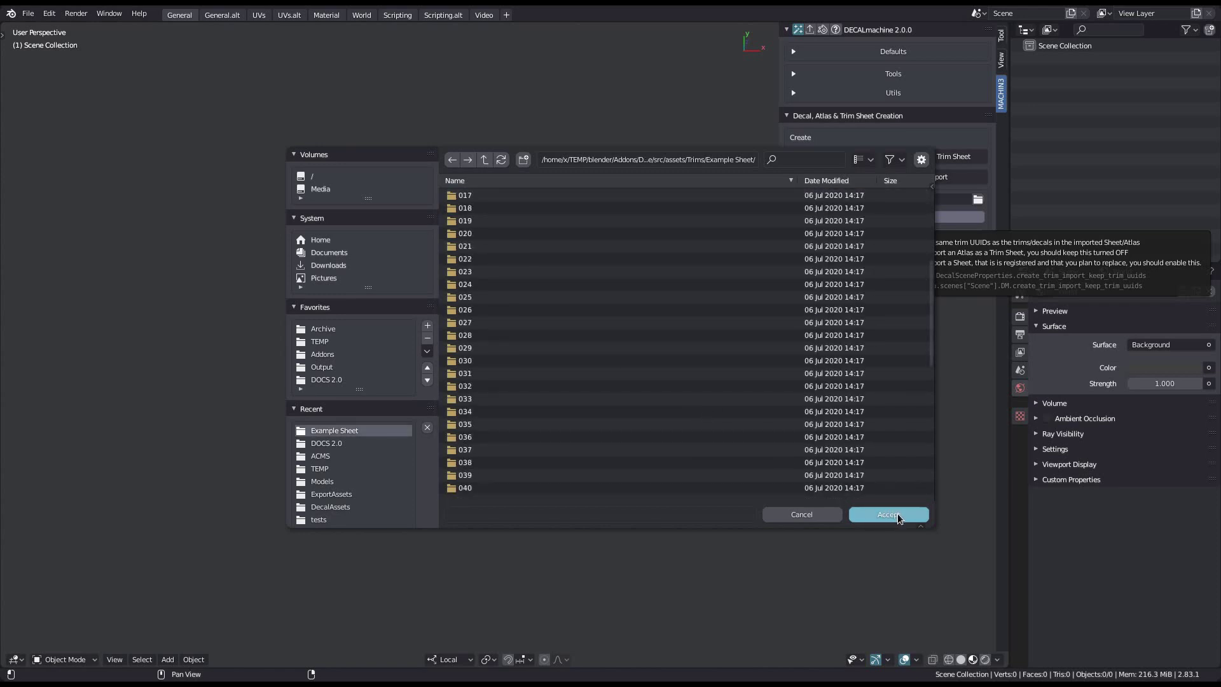
click(898, 517)
shift+middle_drag(597, 302, 603, 316)
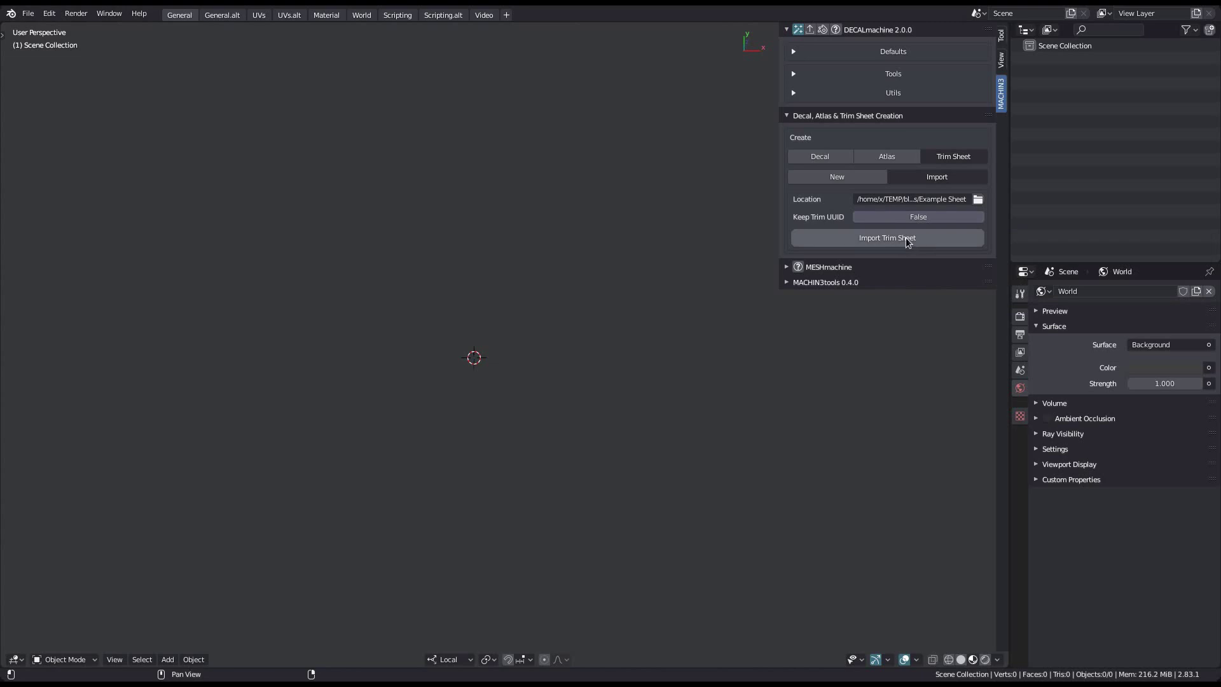
Step: Import the Example Sheet trim sheet into the scene with Keep Trim UUID off
click(900, 245)
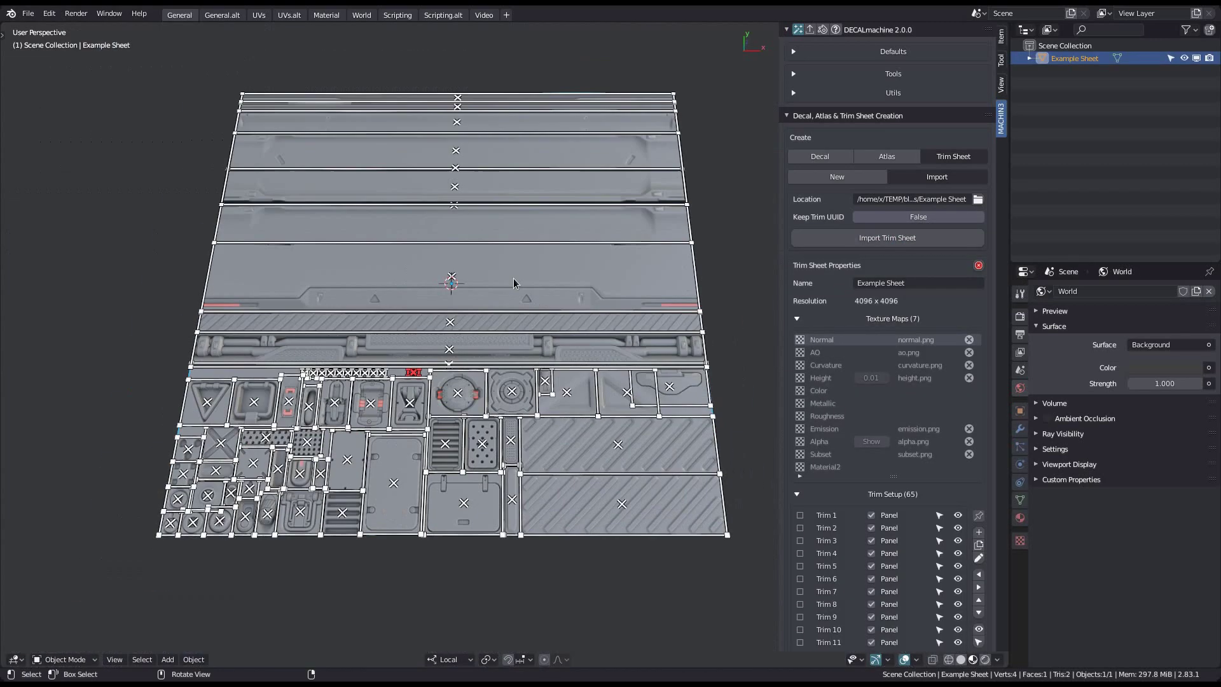
shift+middle_drag(481, 361, 496, 364)
ctrl+middle_drag(490, 365, 490, 325)
mouse_move(493, 397)
middle_down()
mouse_move(493, 416)
mouse_move(492, 390)
middle_up()
Step: Examine the imported Example Sheet's trims up close and look through its Trim Setup list
shift+middle_drag(366, 437, 558, 363)
scroll(457, 425, up, 2)
scroll(445, 427, up, 7)
scroll(405, 437, down, 5)
shift+middle_drag(662, 280, 401, 260)
click(892, 320)
scroll(914, 407, down, 15)
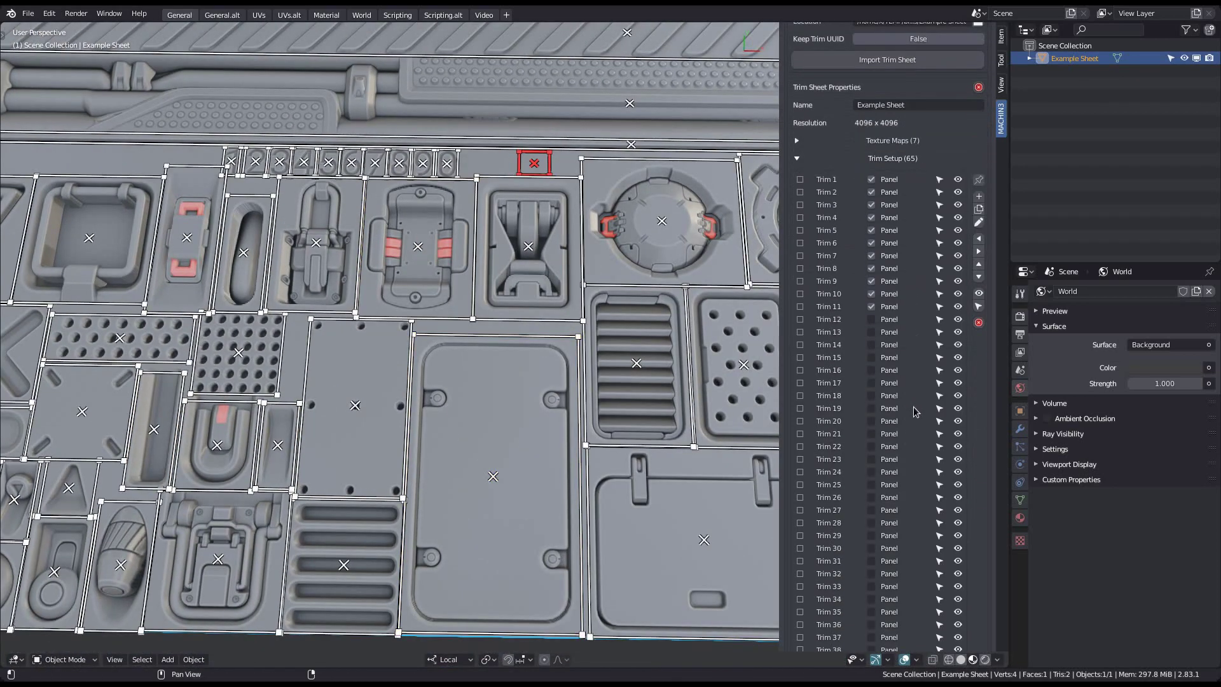
scroll(926, 453, down, 1)
scroll(917, 400, up, 18)
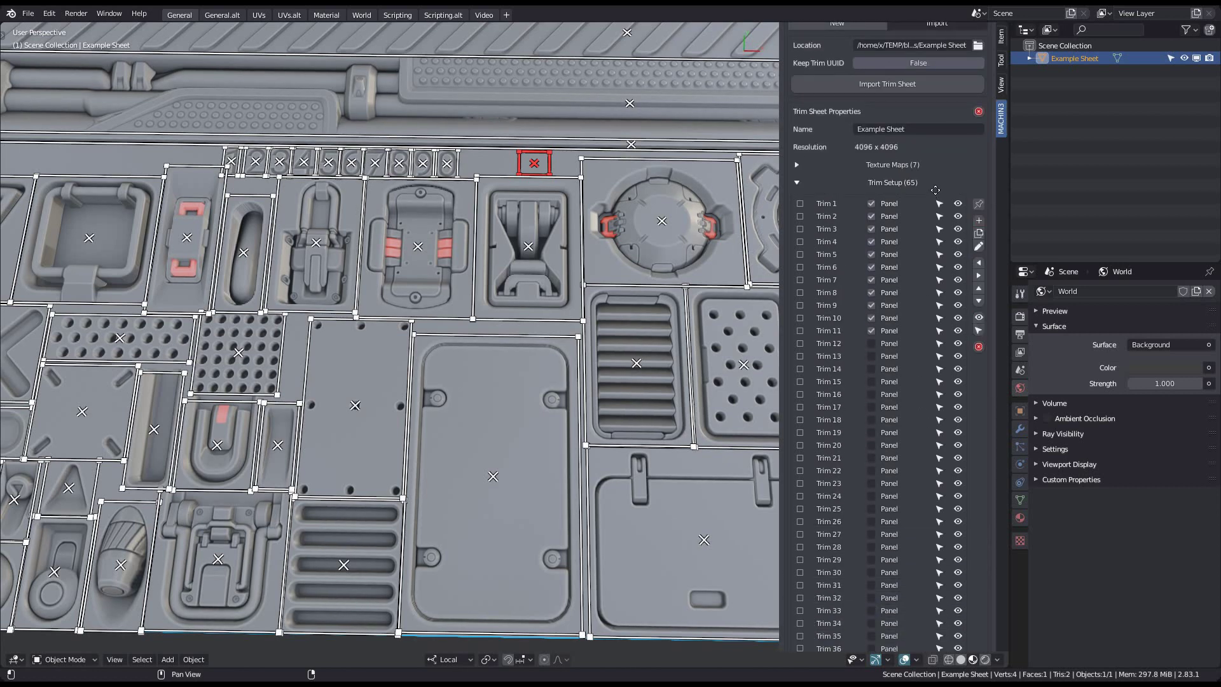
click(931, 185)
shift+middle_drag(604, 268, 384, 418)
scroll(384, 418, down, 3)
shift+middle_drag(499, 427, 519, 385)
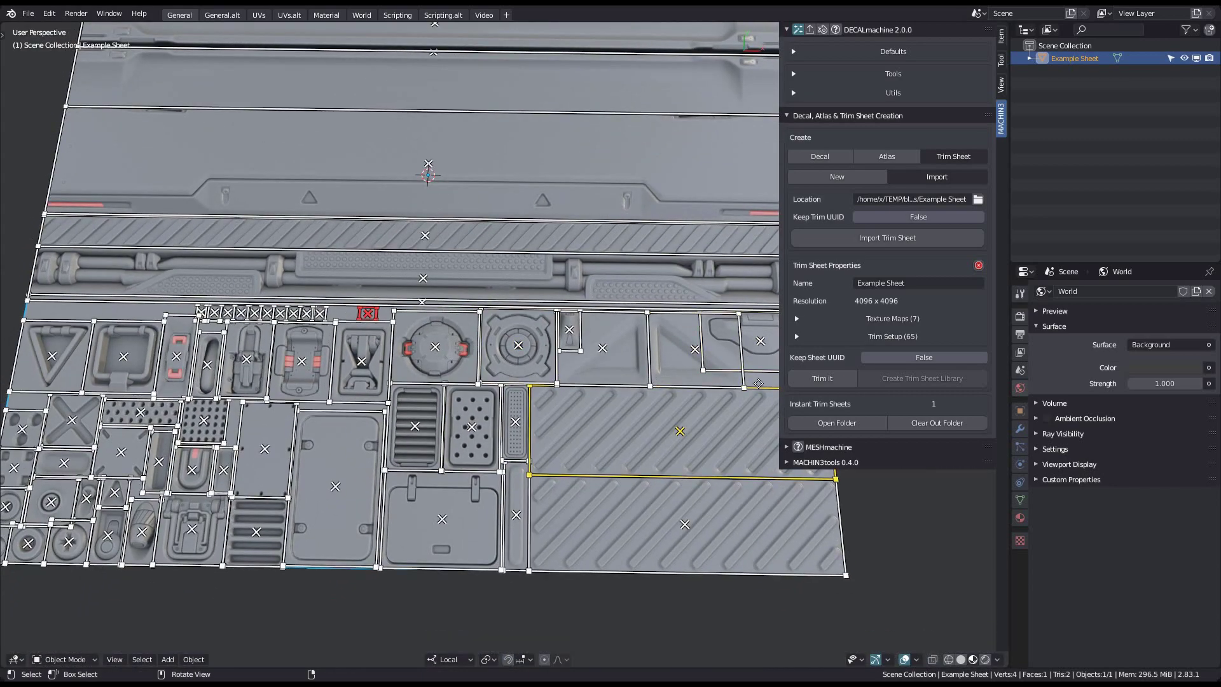
shift+middle_drag(648, 366, 571, 410)
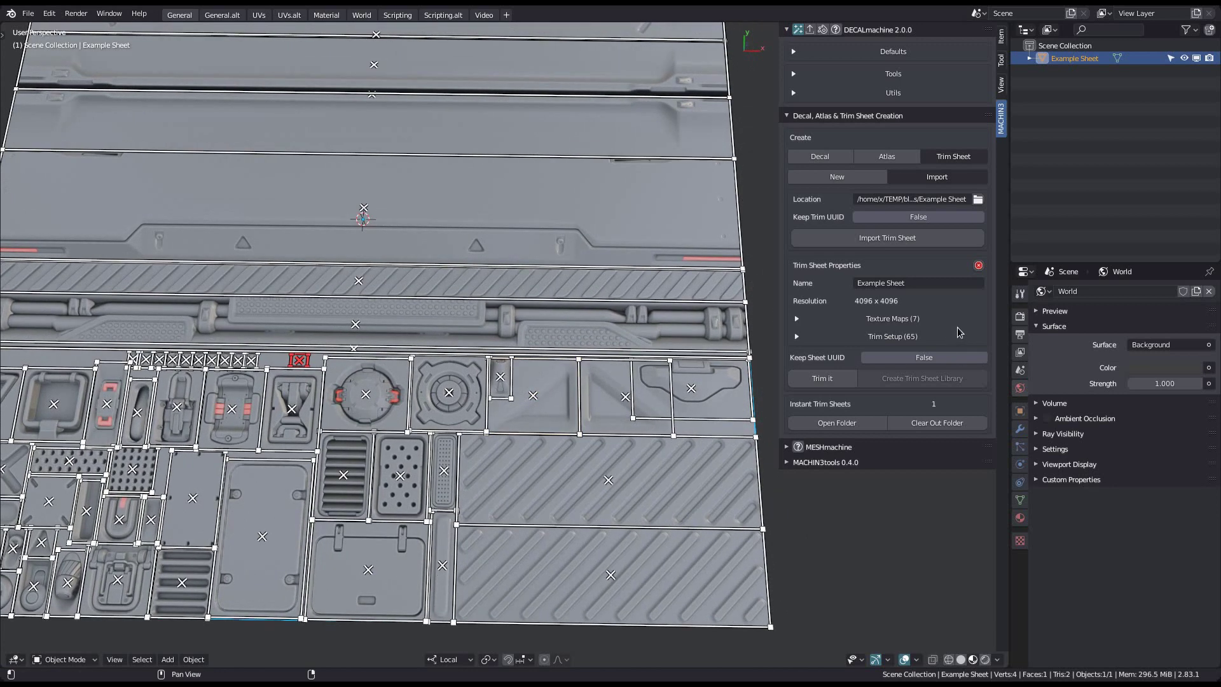
Step: Remove the imported Example Sheet trim sheet from the scene and confirm its deletion
click(979, 266)
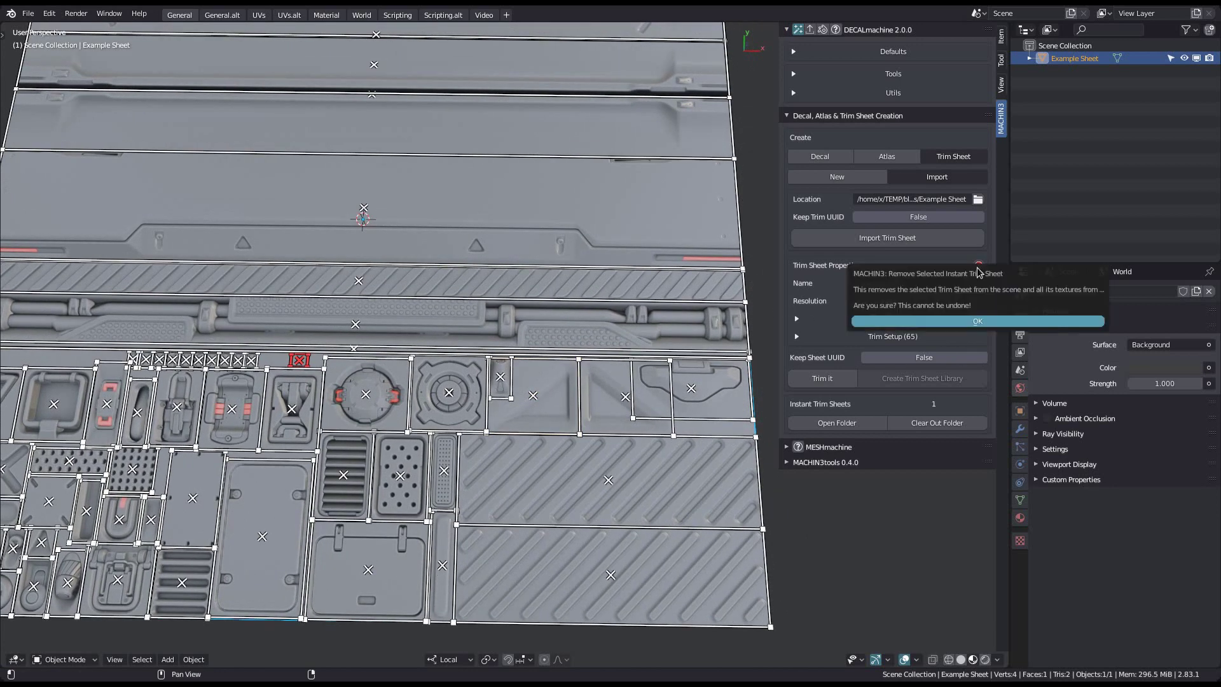
click(967, 321)
scroll(572, 381, down, 6)
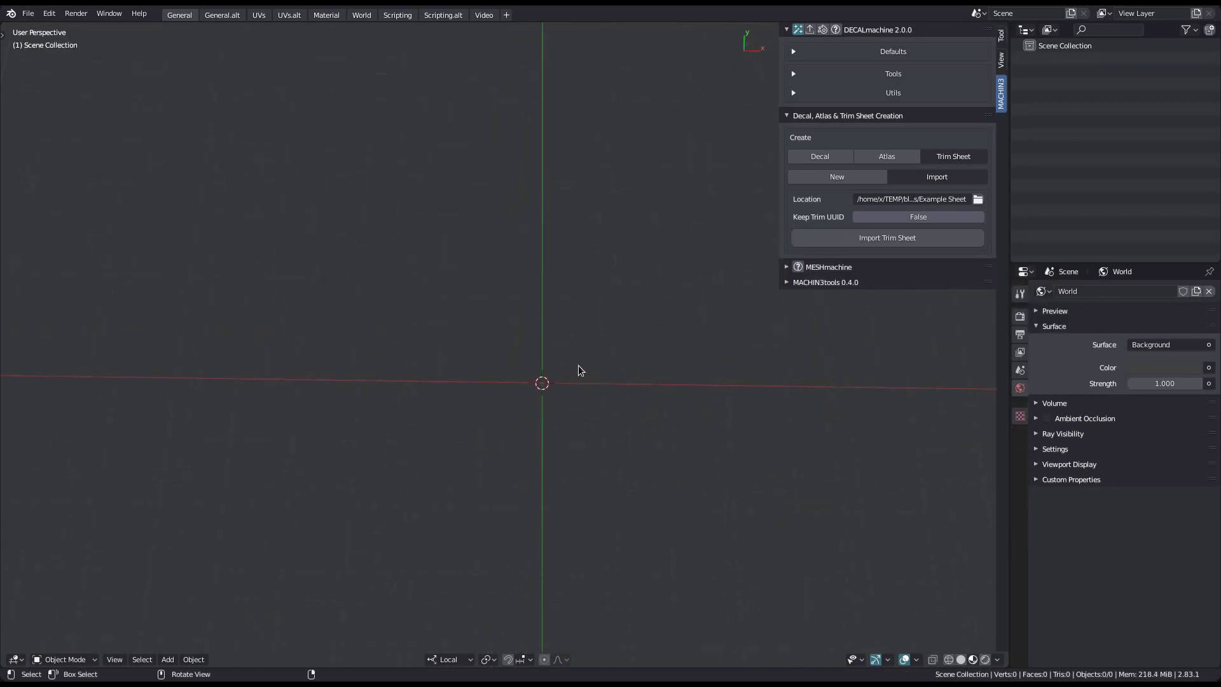